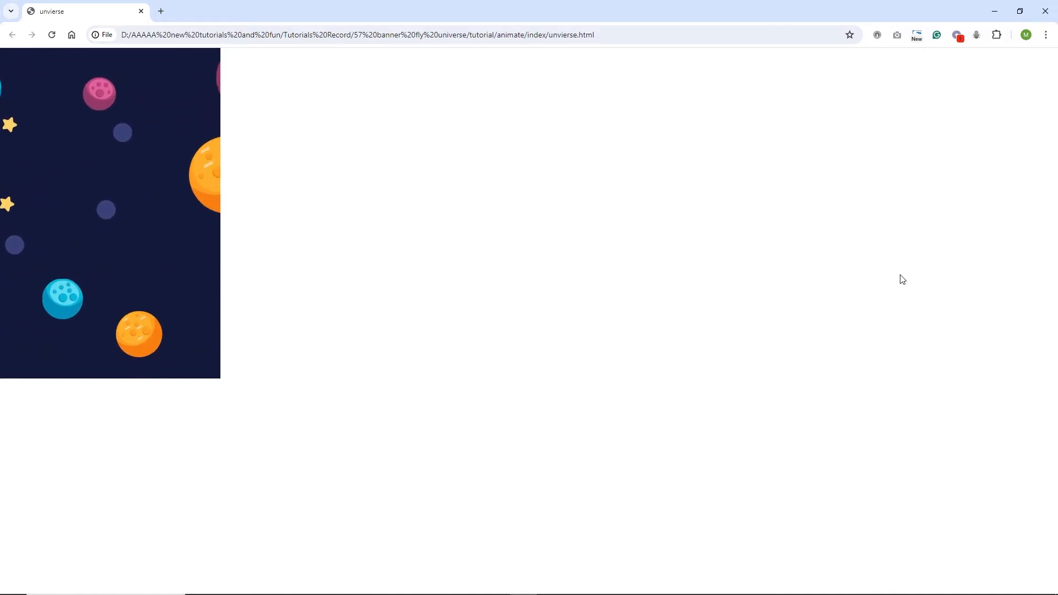
- Switch from the local banner preview to the Freepik page of the planets-with-rocket vector
key("alt+Tab")
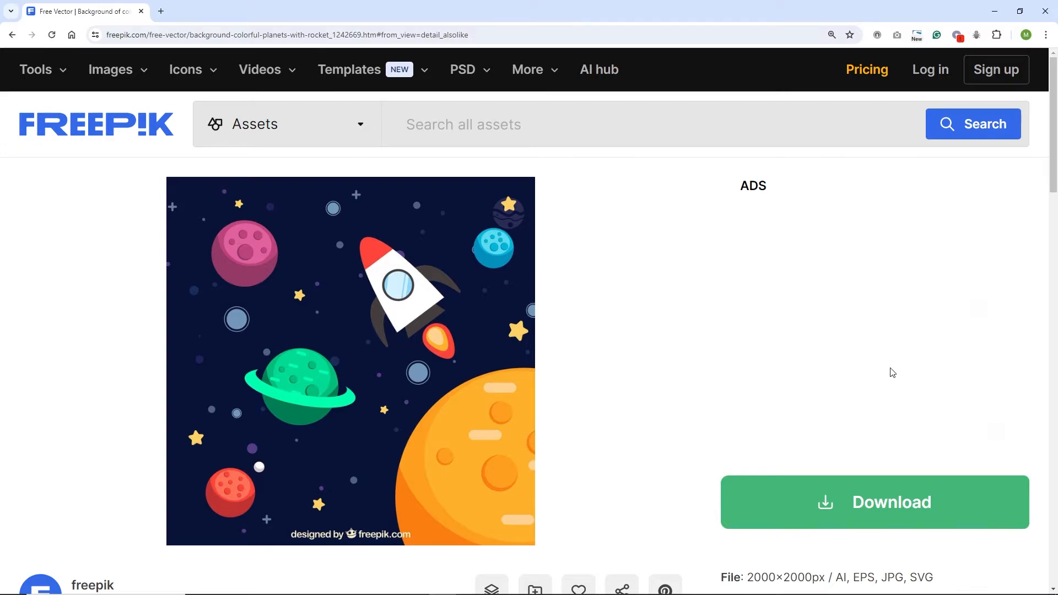
- Start the Freepik free download of the planets-with-rocket vector, then cancel saving its ZIP
scroll(893, 373, "down", 3)
left_click(855, 315)
scroll(897, 371, "down", 5)
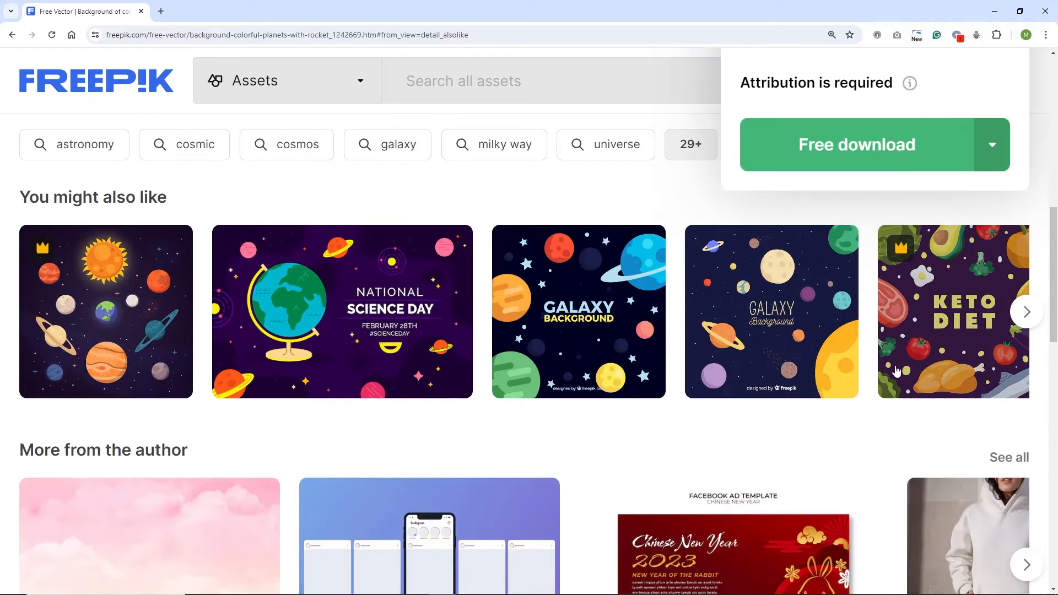
scroll(896, 370, "up", 3)
left_click(864, 351)
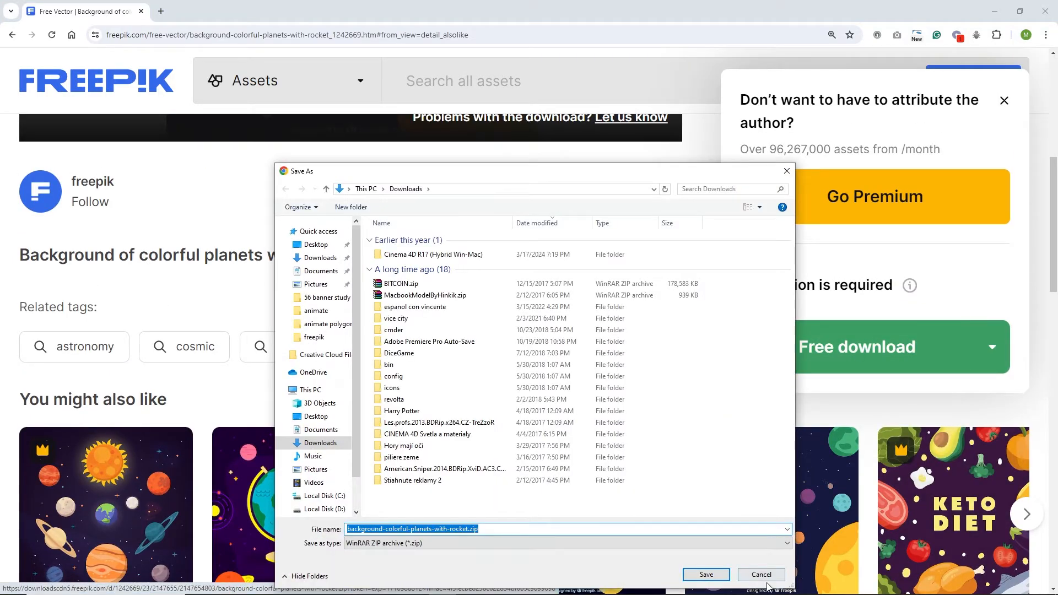
left_click(761, 576)
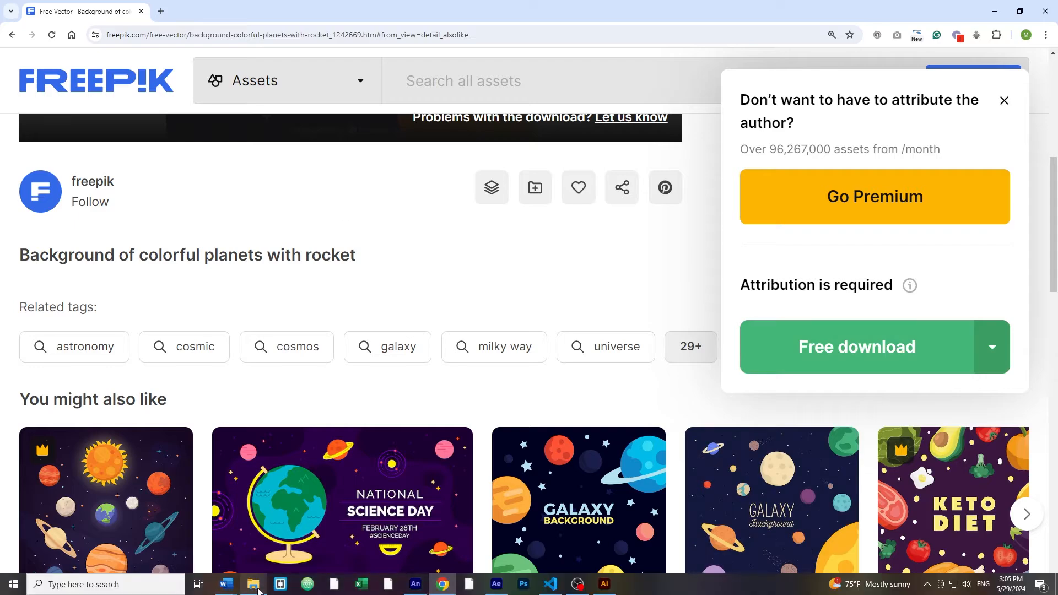
- Extract the downloaded ZIP in the freepik folder and open 141338-OT9JSM-64.ai in Illustrator
left_click(256, 587)
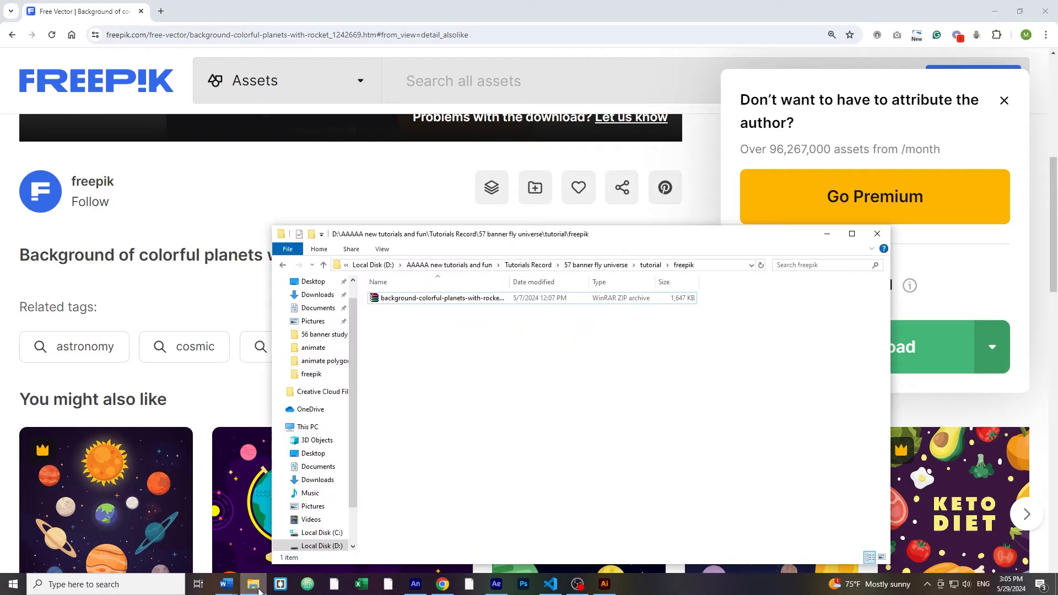
right_click(395, 303)
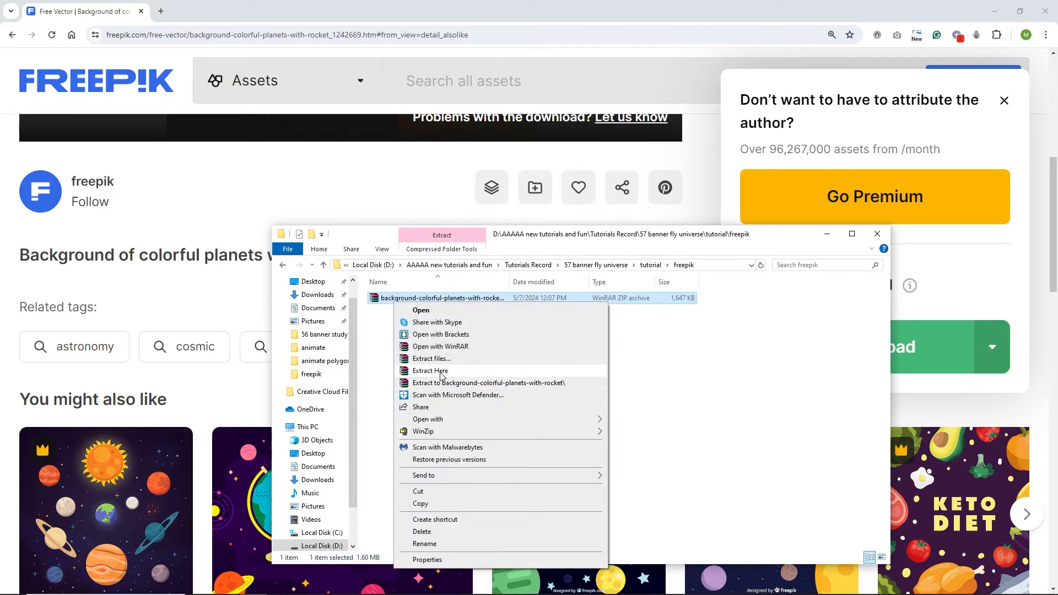
left_click(442, 370)
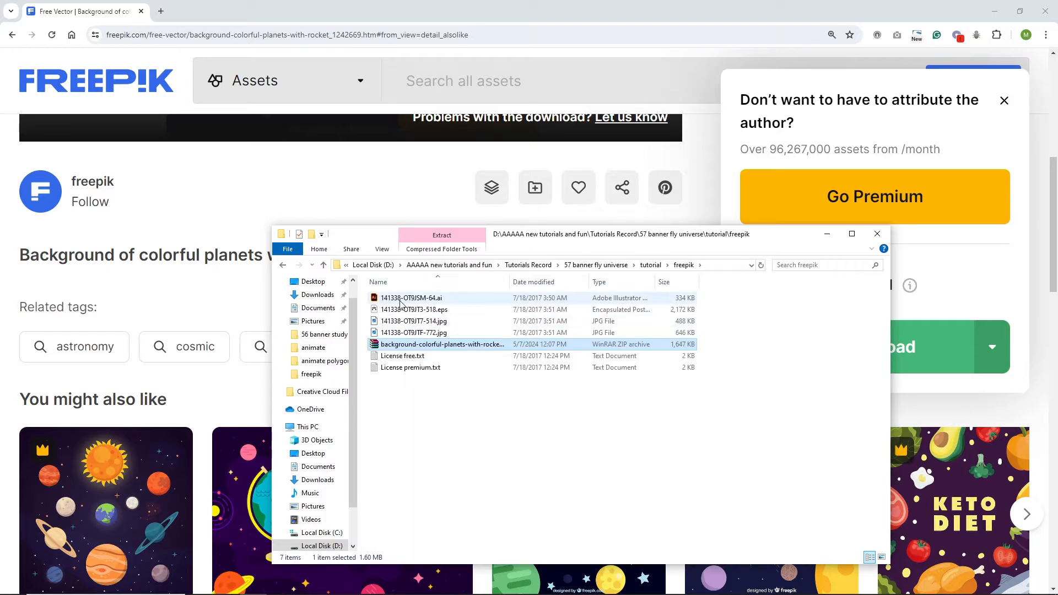
double_click(420, 301)
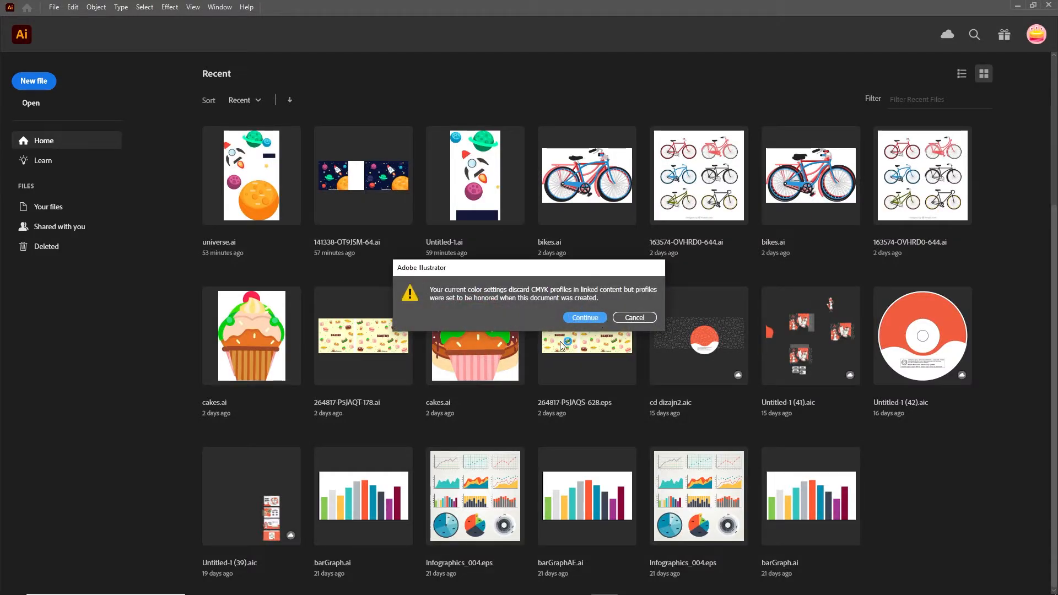
- Accept the CMYK profile warning to open the space artwork, then begin a new 400×600 px document
left_click(585, 318)
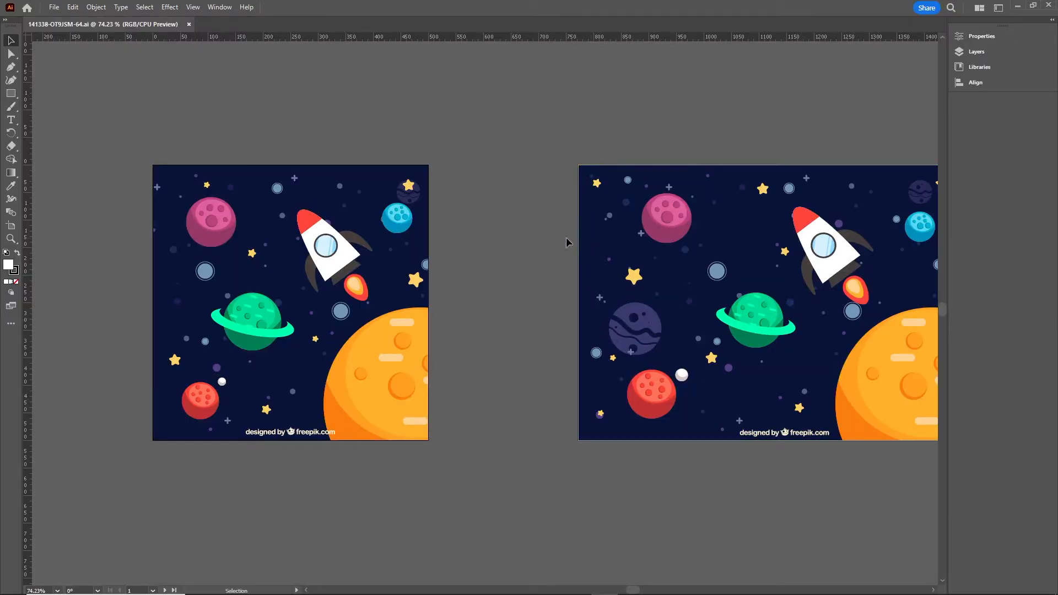
key("a")
key("ctrl+n")
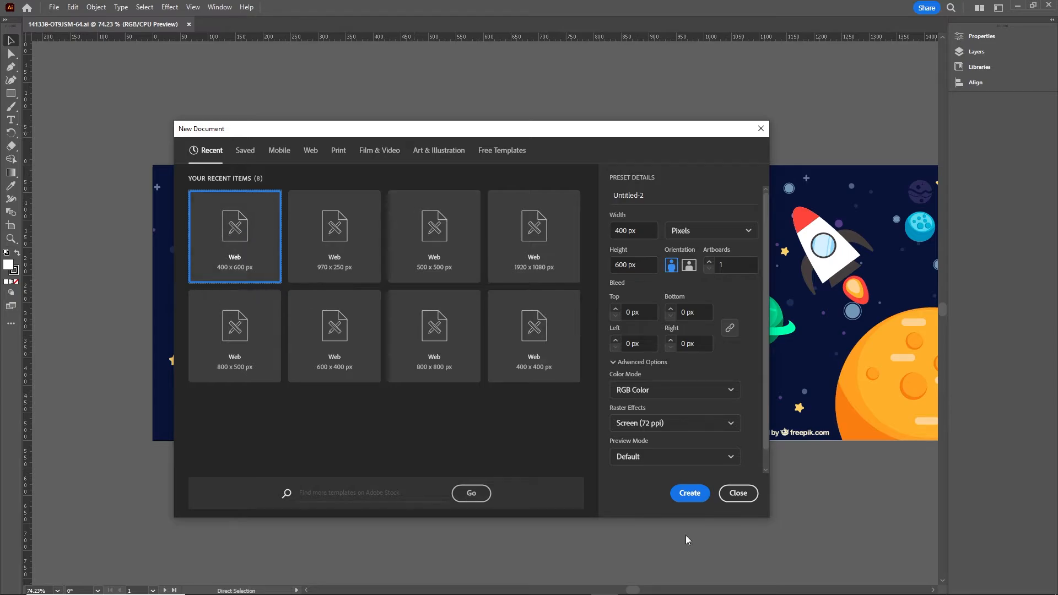
- Create the 400×600 px Untitled-2 document and ungroup the left space illustration in the source artwork
left_click(690, 494)
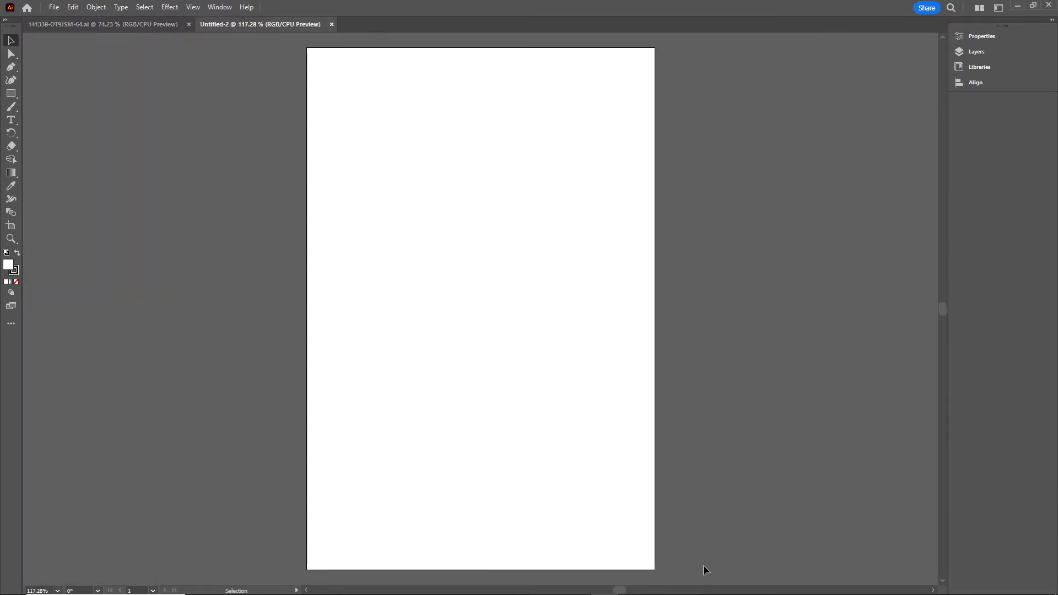
left_click(155, 31)
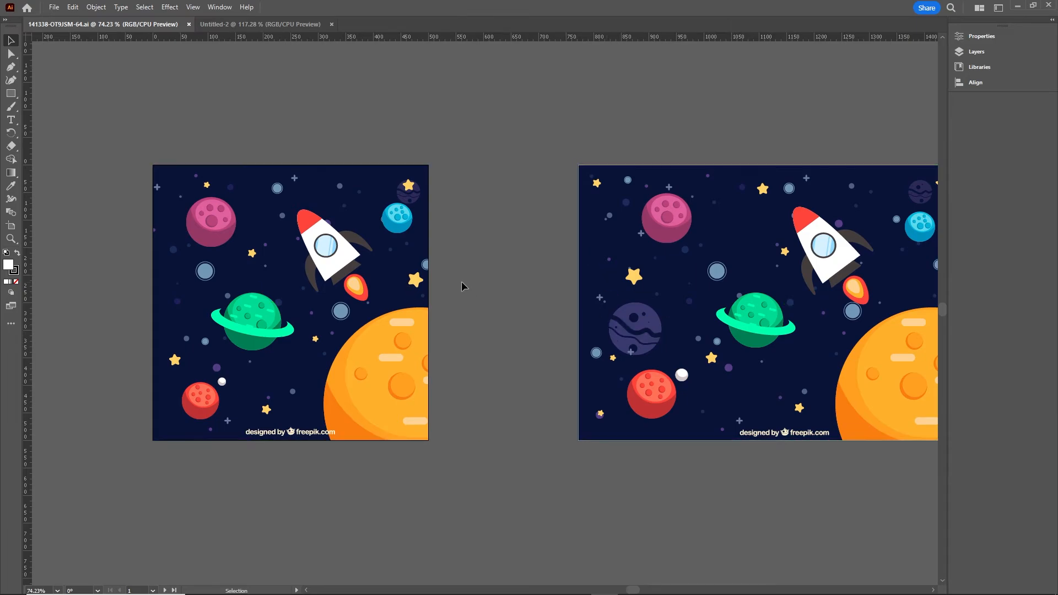
left_click(238, 213)
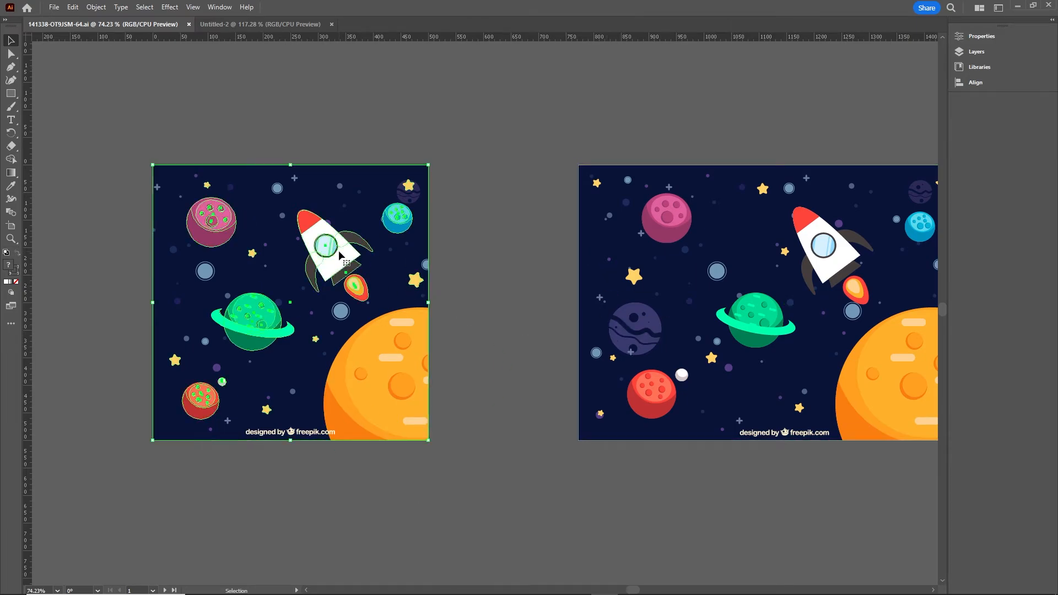
left_click_drag(346, 254, 307, 206)
key("ctrl+z")
right_click(327, 246)
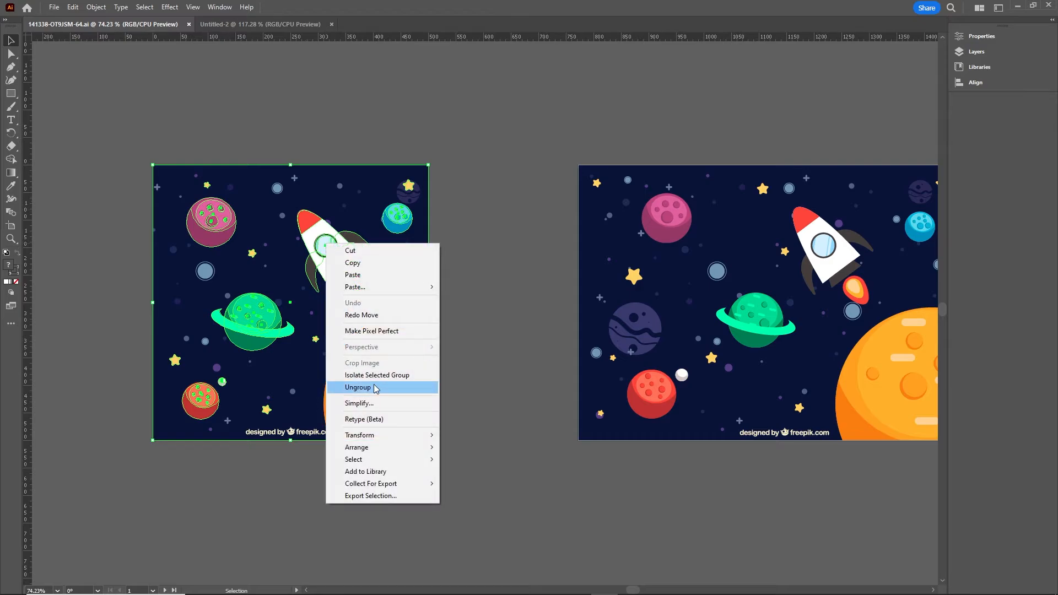
left_click(352, 387)
- Copy the rocket and the pink, green ringed and blue planets into Untitled-2
left_click(450, 291)
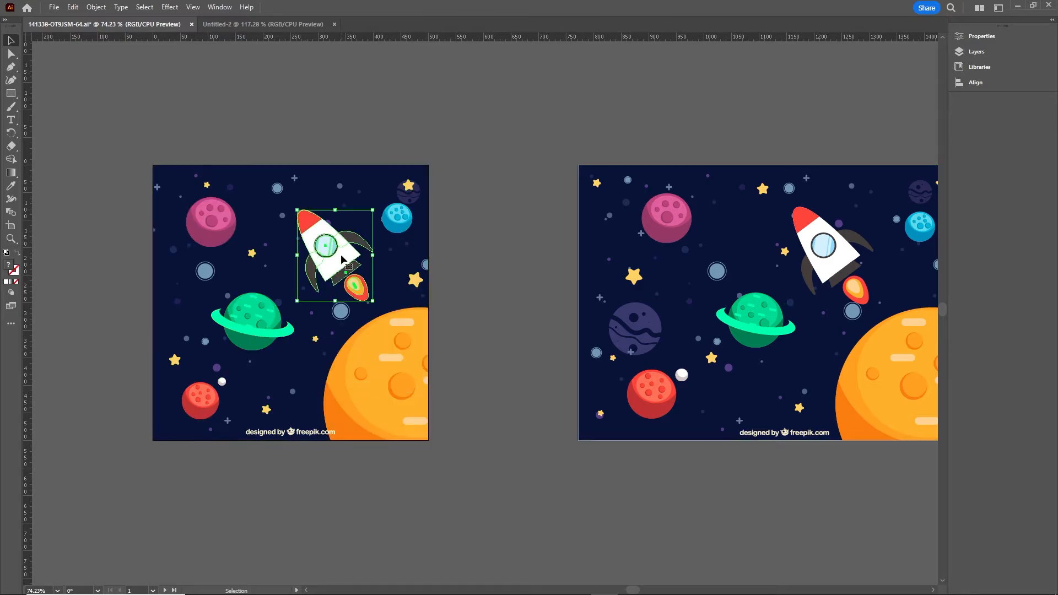
left_click(397, 217)
left_click(212, 221)
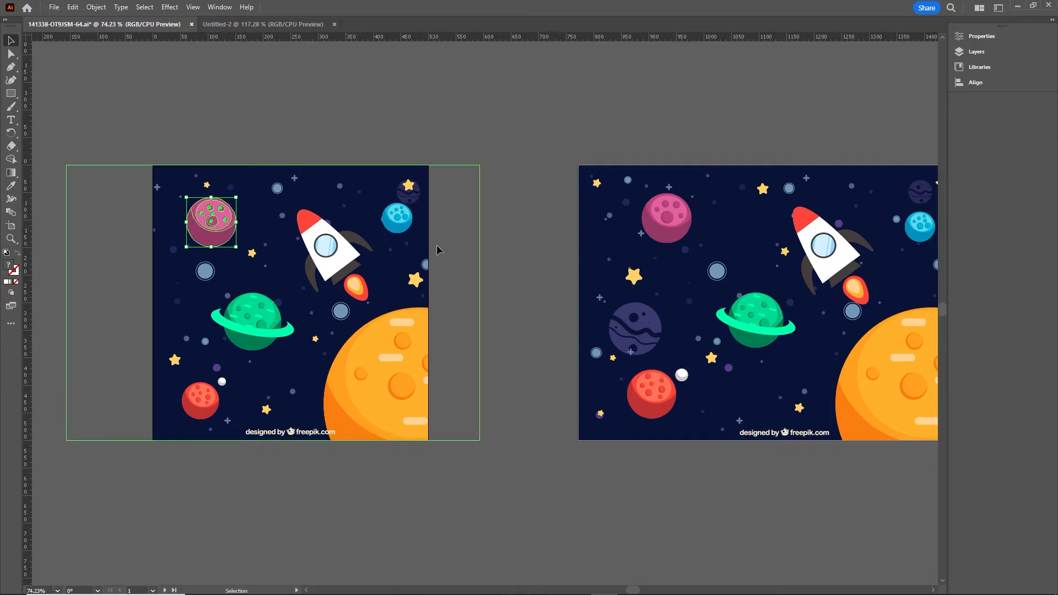
left_click(468, 253)
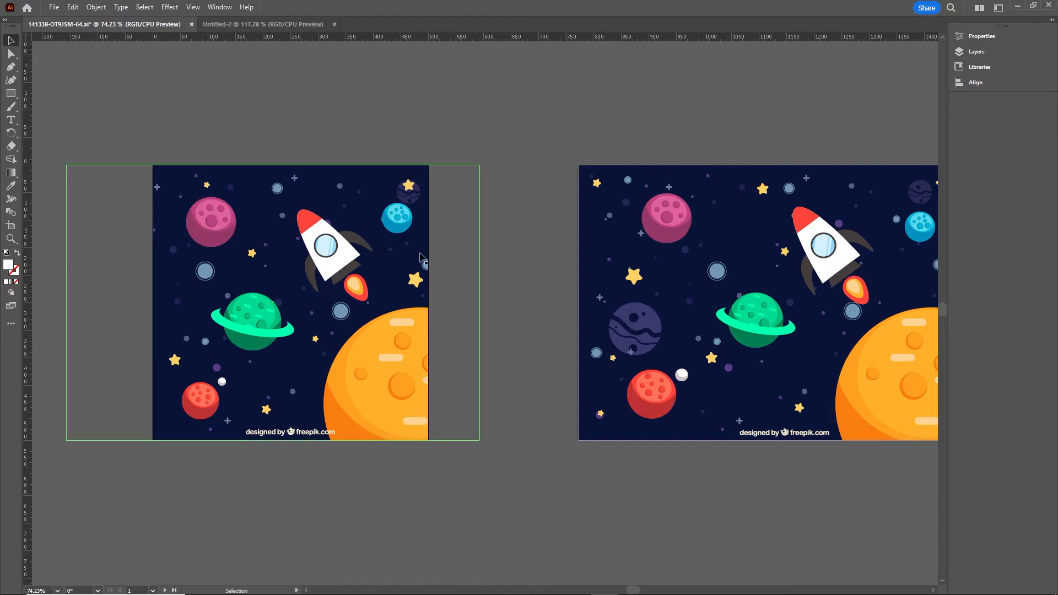
left_click(328, 259)
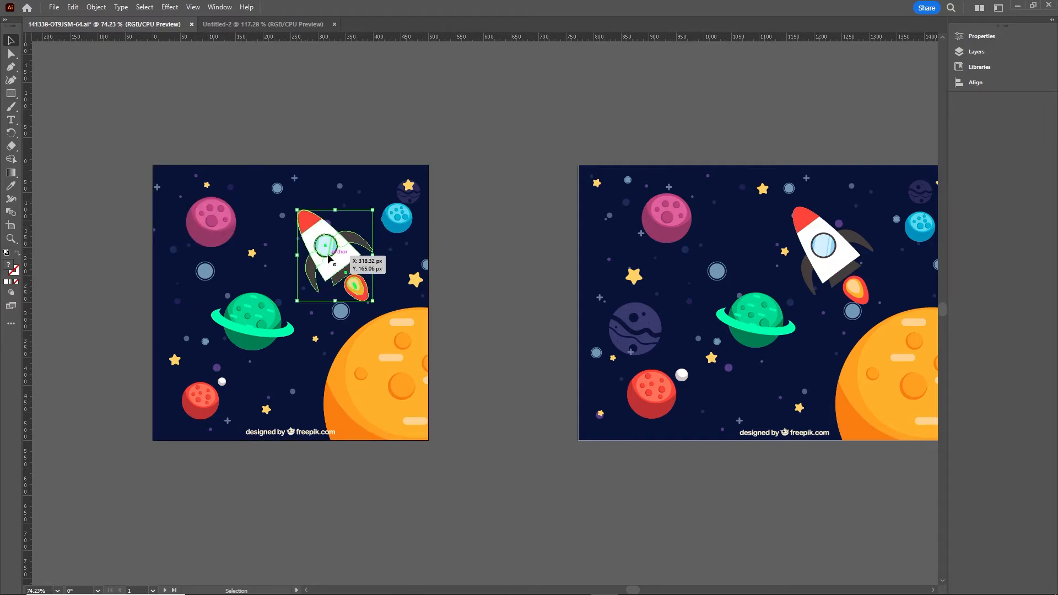
left_click(218, 226, "shift")
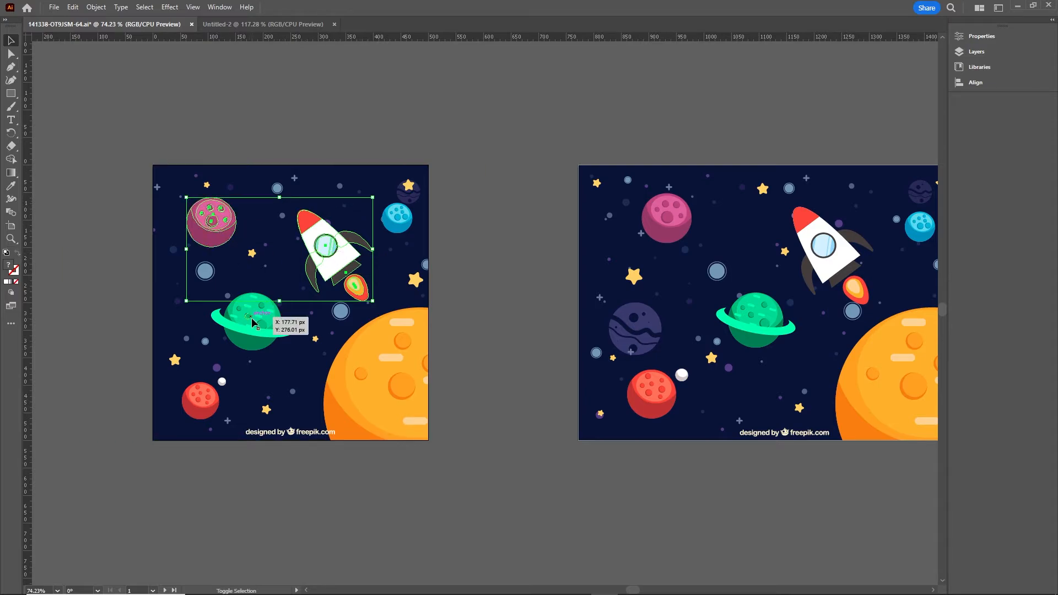
left_click(251, 317, "shift")
left_click(395, 221, "shift")
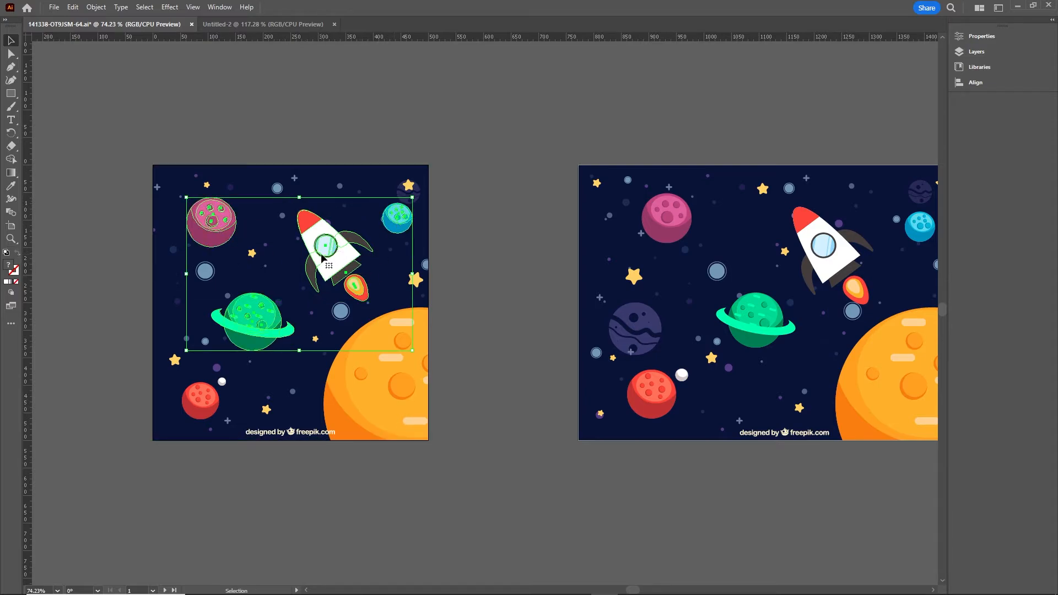
left_click_drag(324, 249, 505, 330)
left_click(571, 460)
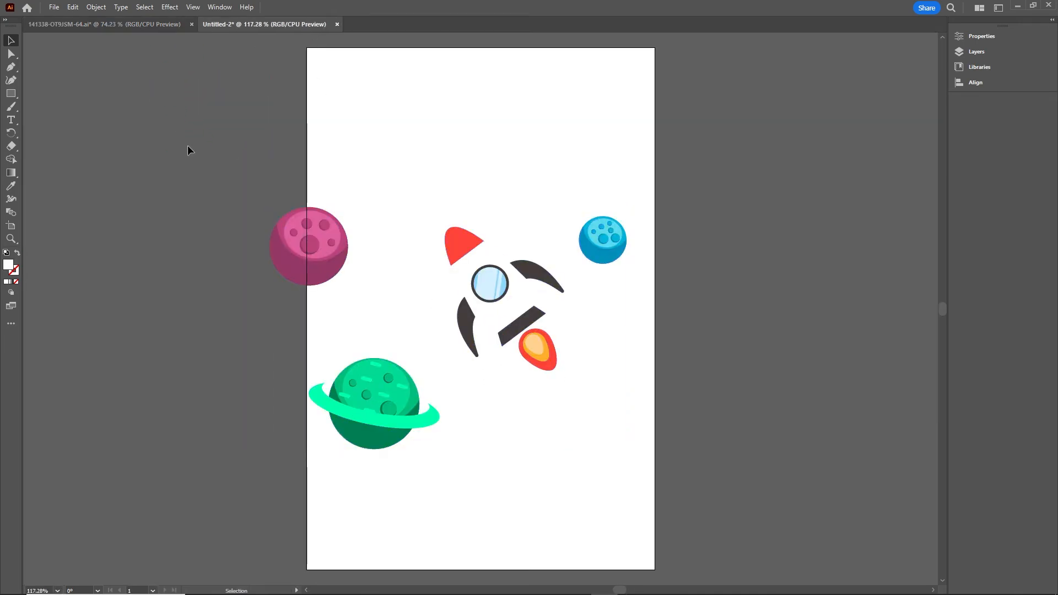
- Copy the small yellow star into Untitled-2 and reselect the whole left illustration
left_click(136, 26)
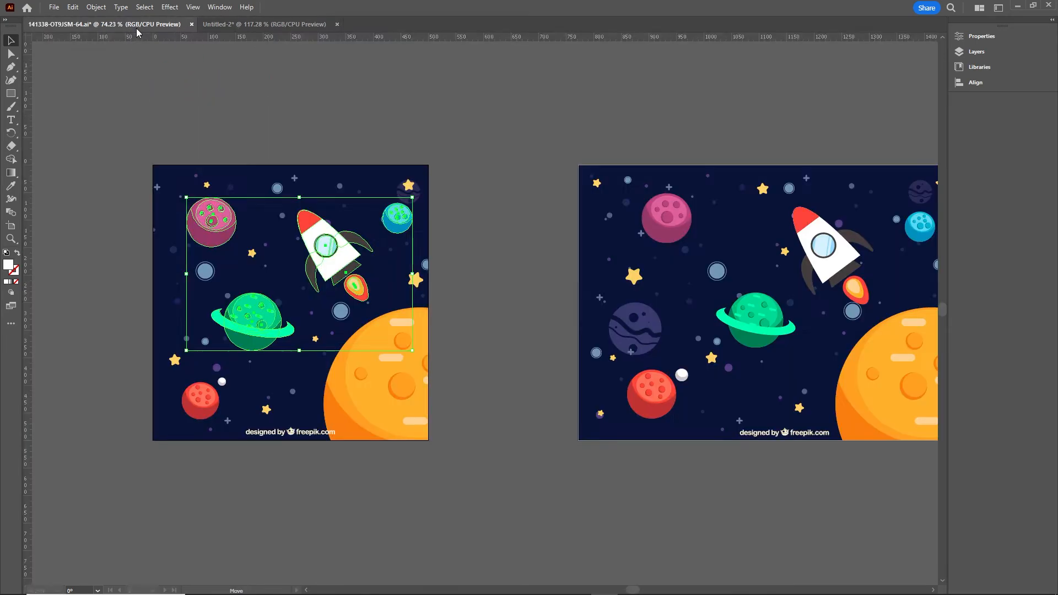
left_click(497, 290)
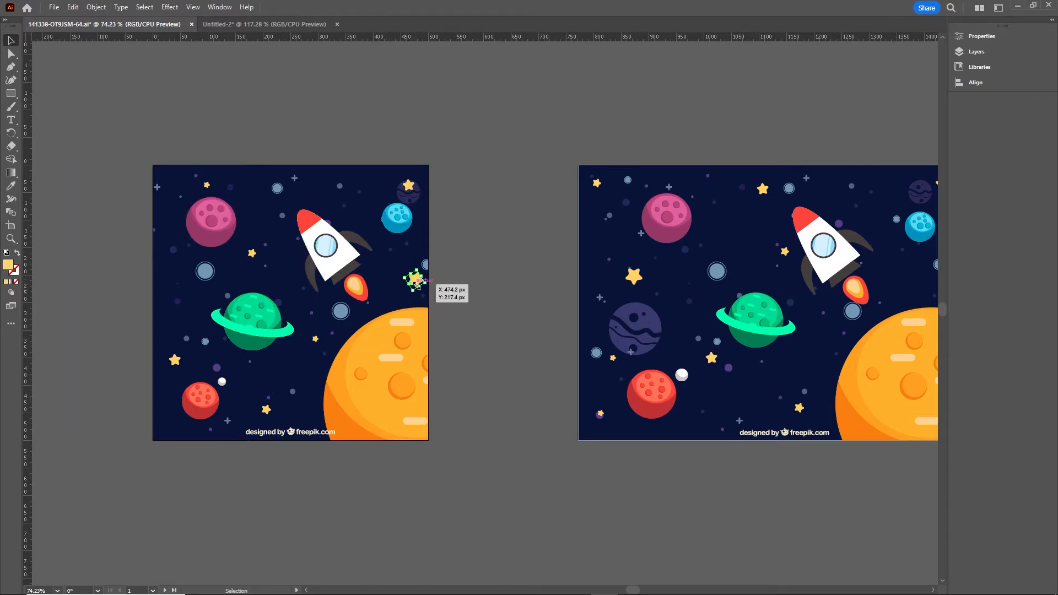
left_click_drag(417, 282, 408, 182)
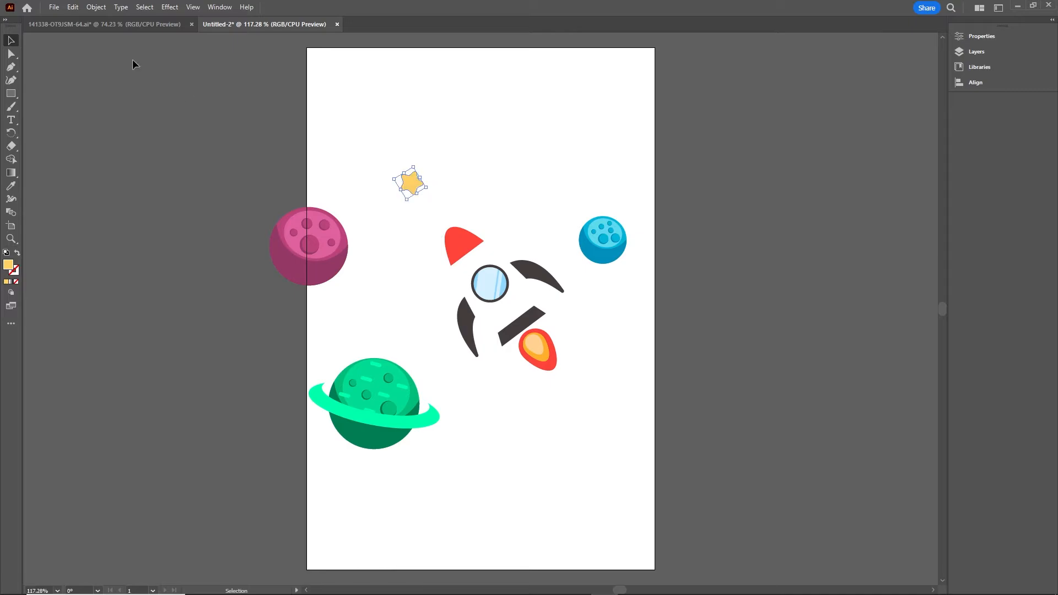
left_click(131, 24)
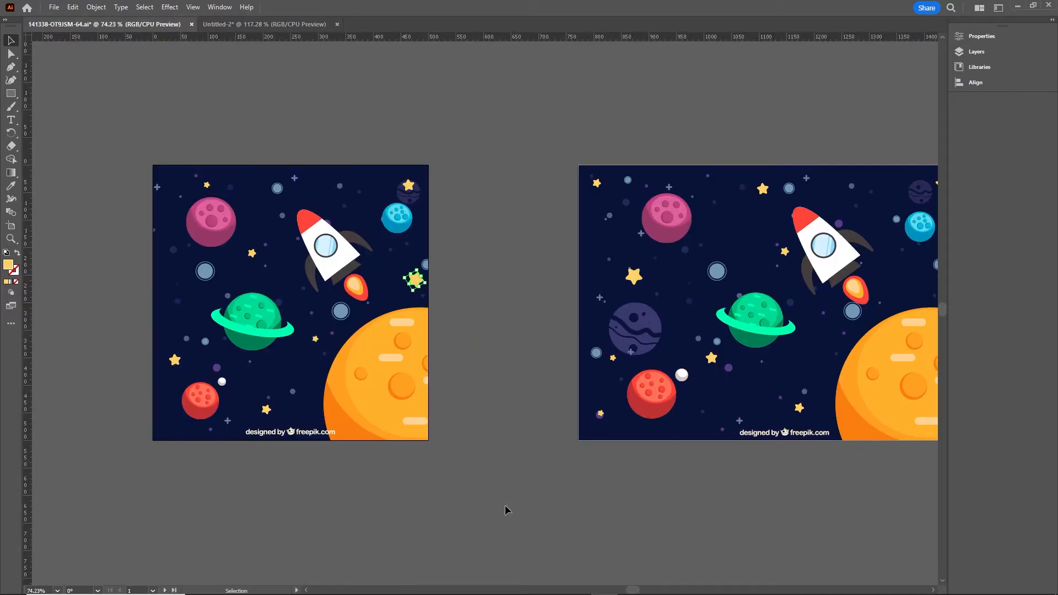
left_click(377, 379)
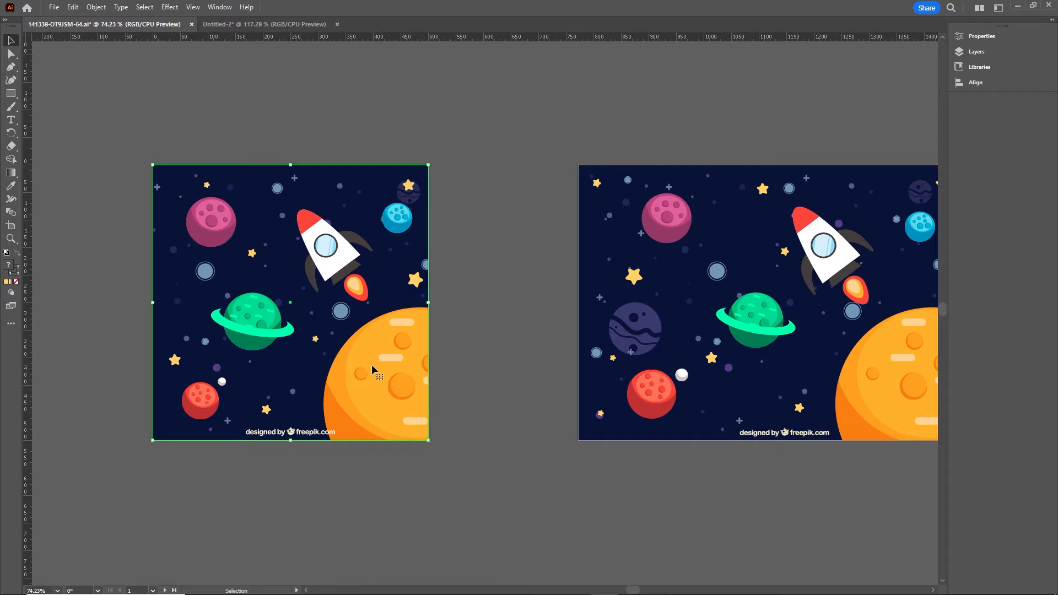
- Release the illustration's clipping masks and drag the orange planet out of the scene
right_click(372, 366)
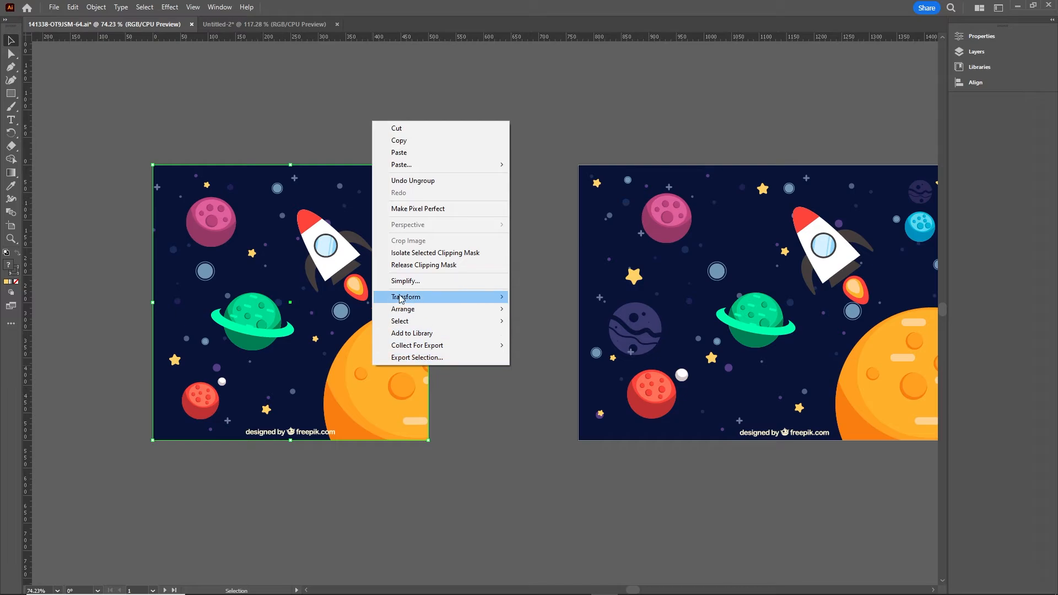
left_click(434, 266)
left_click(468, 503)
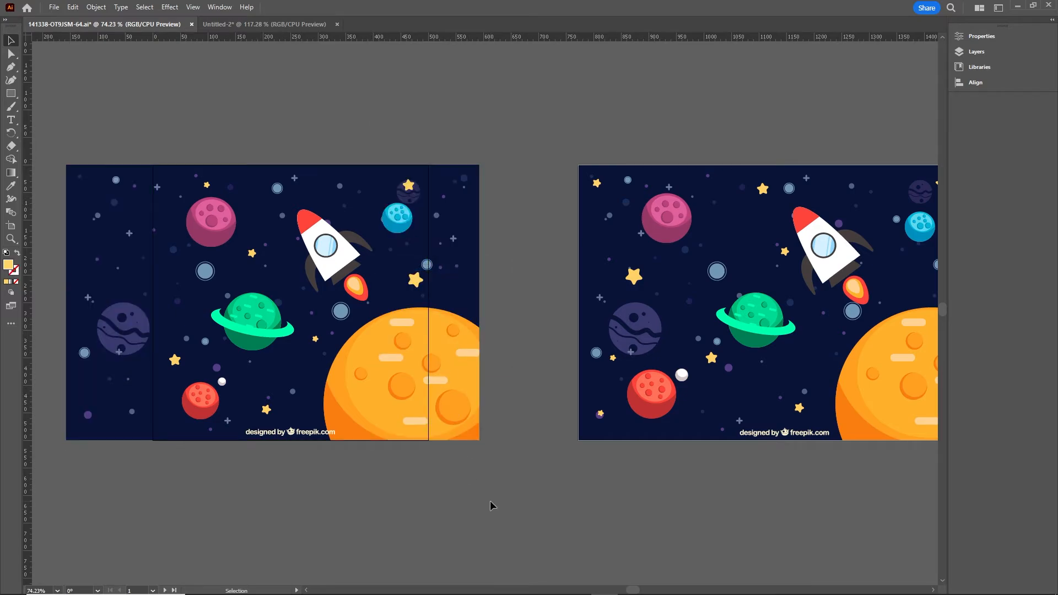
left_click(400, 368)
right_click(395, 359)
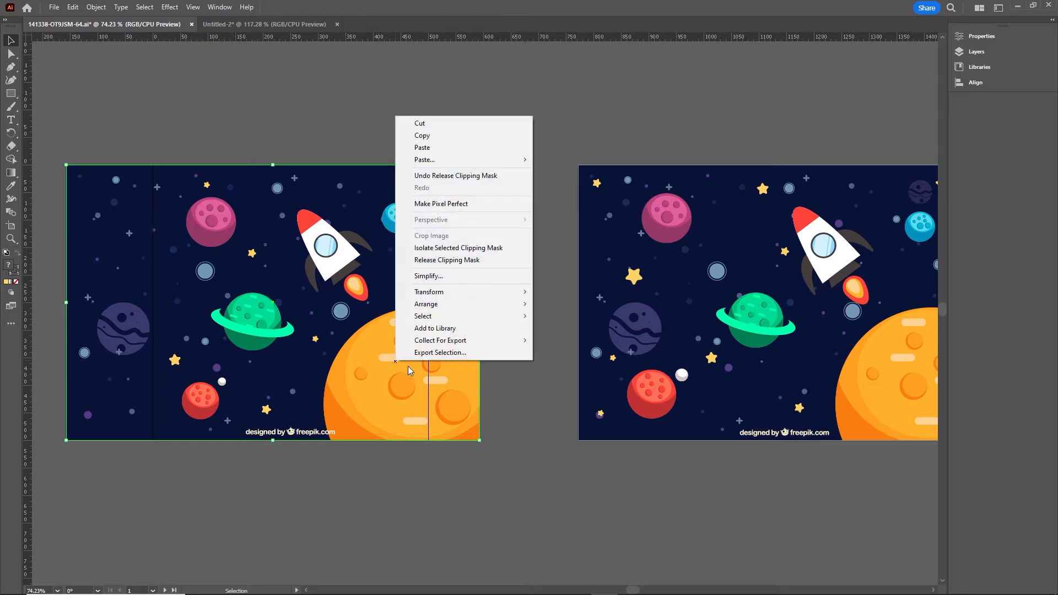
left_click(450, 261)
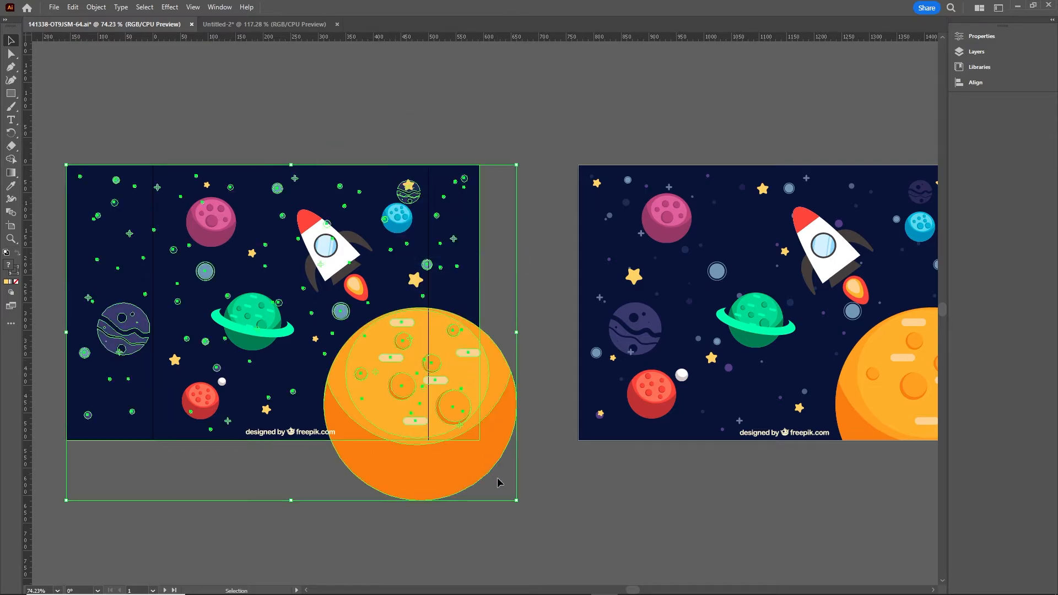
left_click(571, 491)
left_click(437, 379)
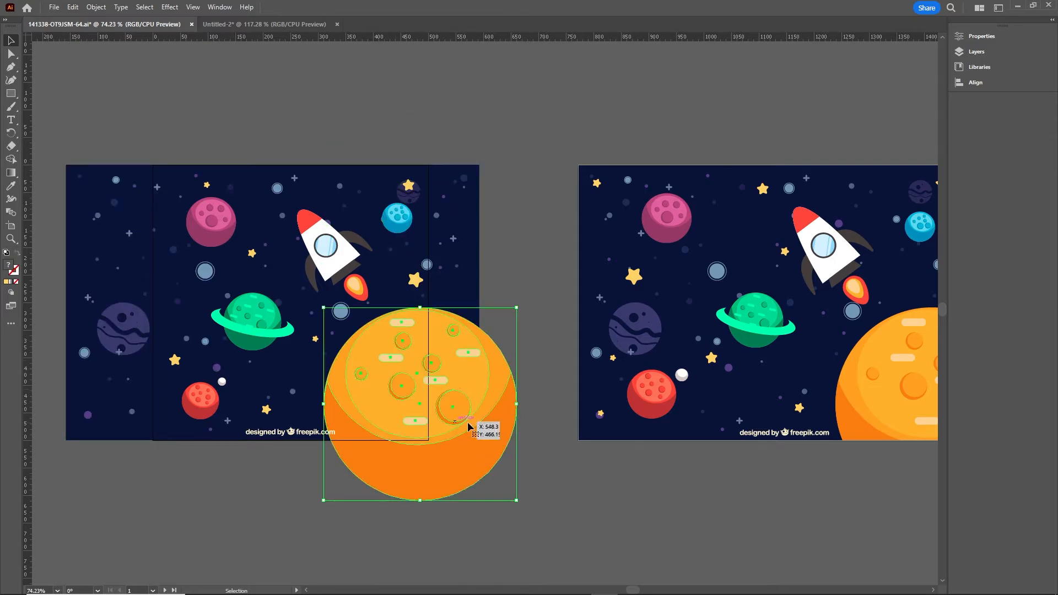
left_click_drag(472, 392, 578, 308)
- Shrink the orange planet in Untitled-2 and place it at the bottom right
left_click(119, 24)
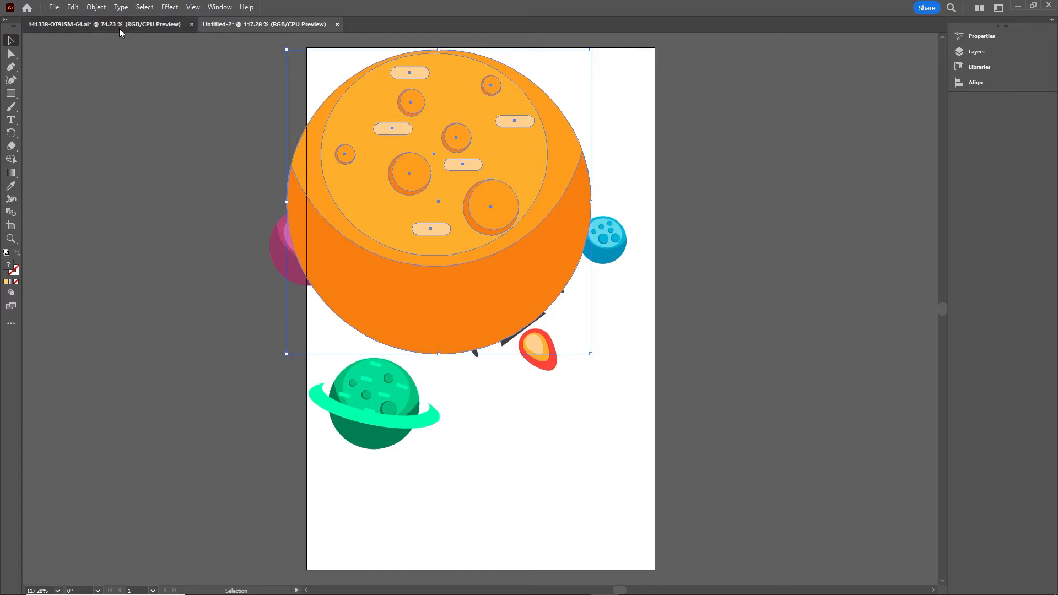
scroll(762, 313, "right", 5)
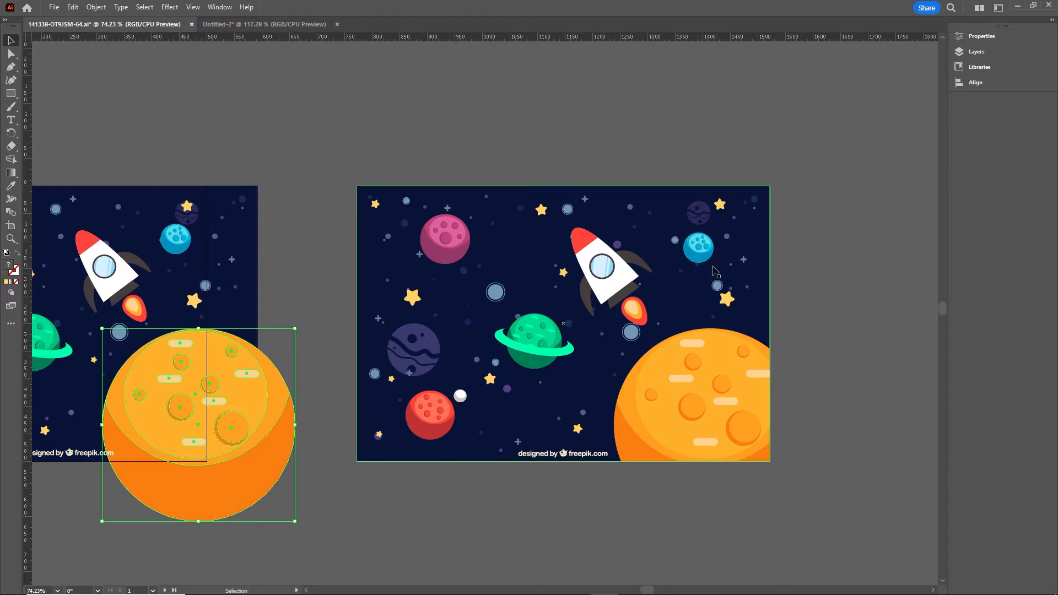
left_click(264, 24)
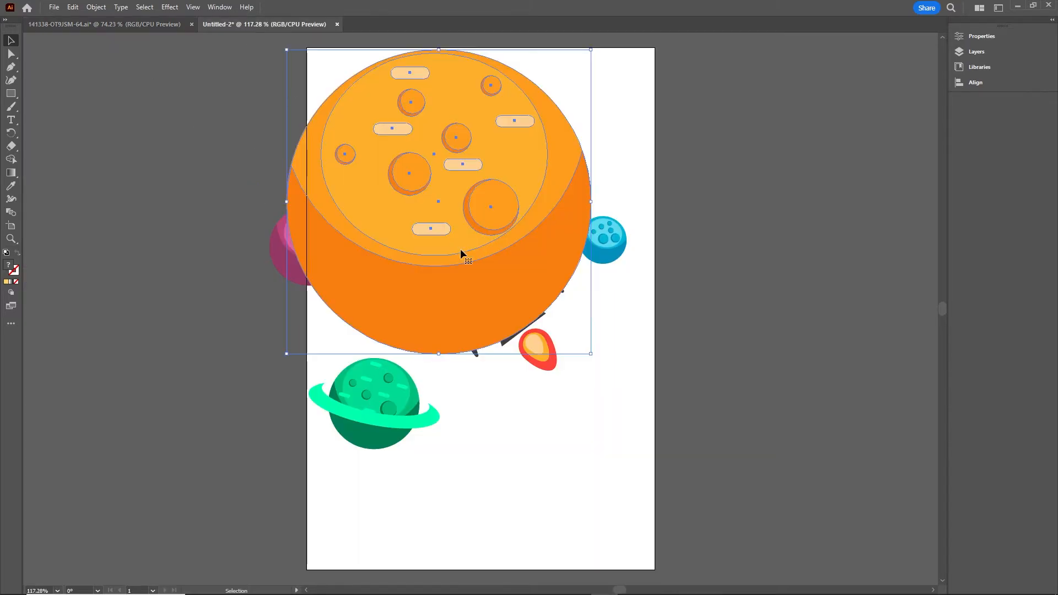
left_click_drag(461, 266, 544, 325)
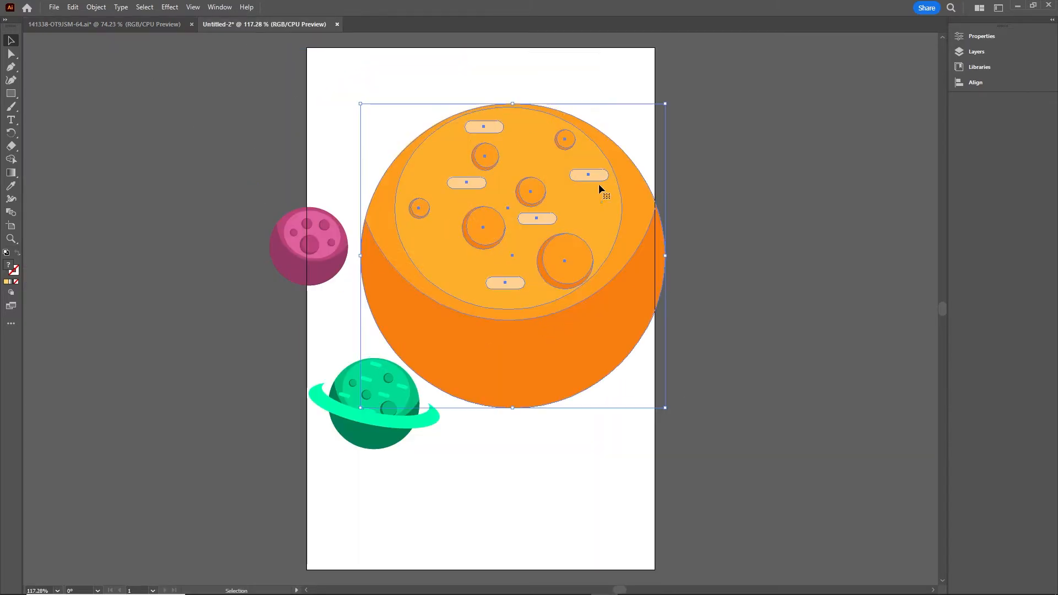
left_click_drag(665, 104, 538, 230)
left_click_drag(479, 320, 553, 434)
- Move the rocket up-right, the pink planet right, and the blue planet above the rocket
left_click_drag(500, 287, 524, 201)
left_click_drag(335, 243, 409, 244)
left_click_drag(604, 239, 597, 148)
left_click(893, 160)
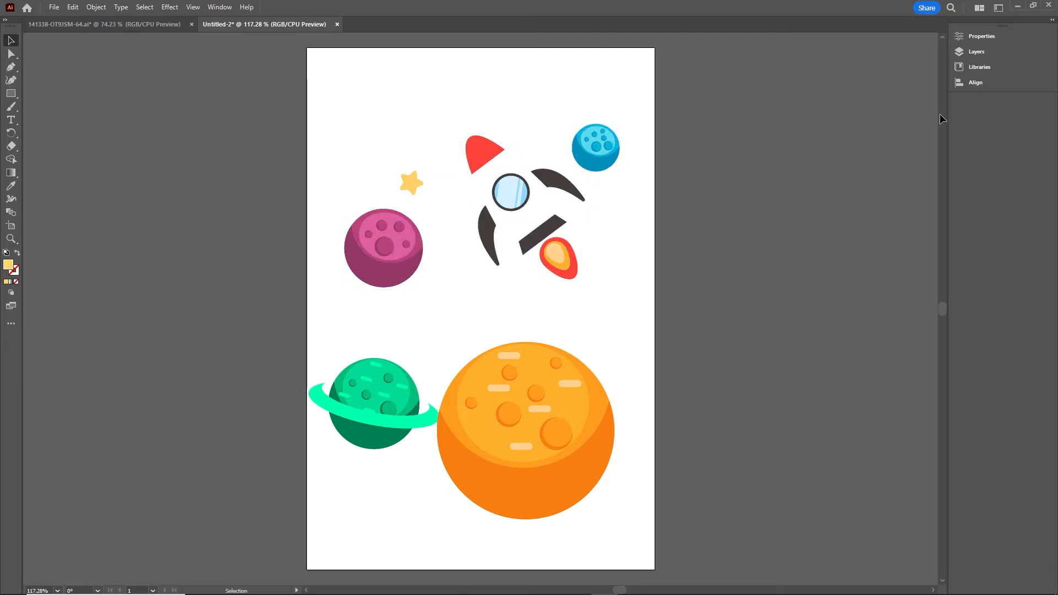
- Split Layer 1's objects into separate layers with Release to Layers (Sequence)
left_click(979, 52)
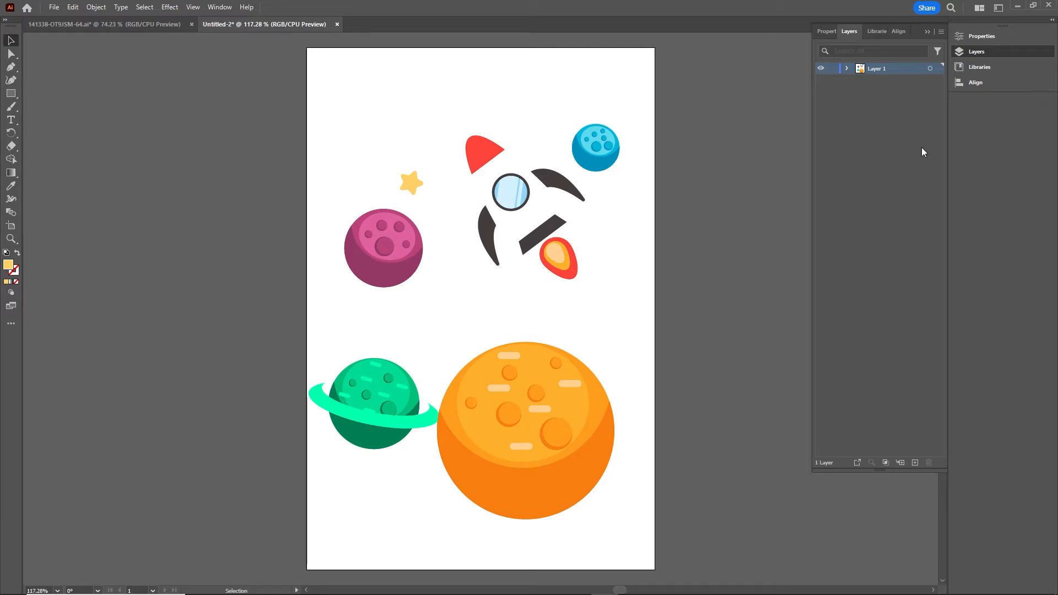
left_click(884, 93)
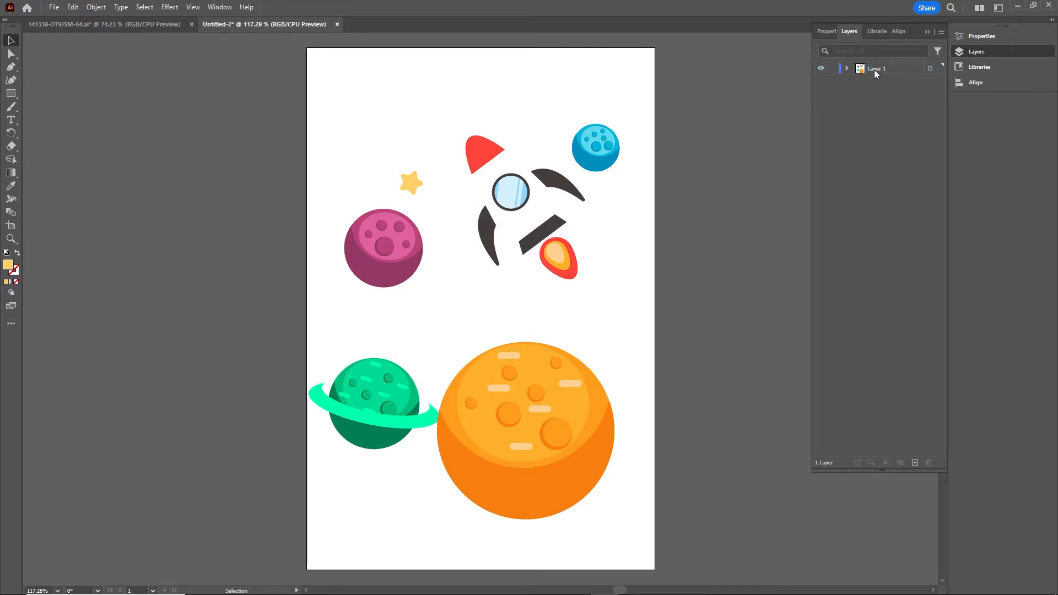
left_click(220, 7)
left_click(219, 7)
left_click(219, 8)
left_click(219, 8)
left_click(882, 68)
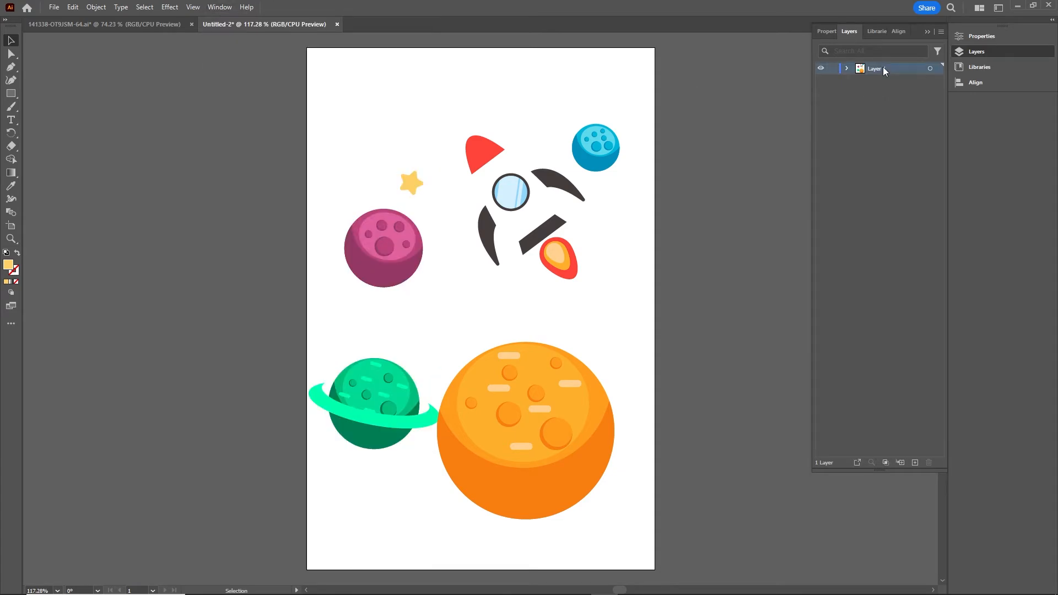
left_click(942, 32)
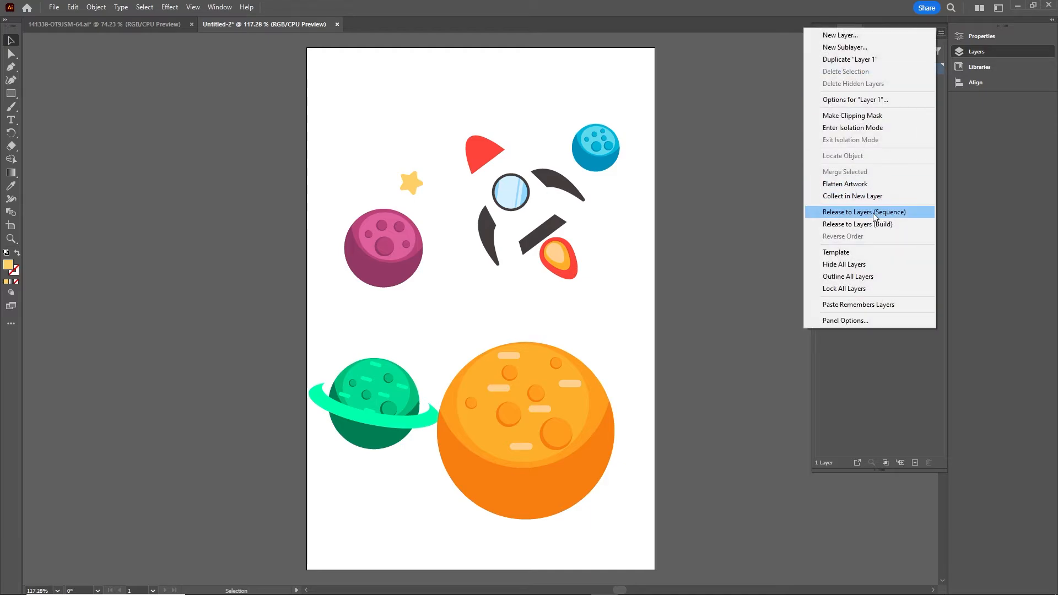
left_click(869, 212)
- Move Layers 2–7 out of Layer 1 to top level and delete the empty Layer 1
left_click(884, 81)
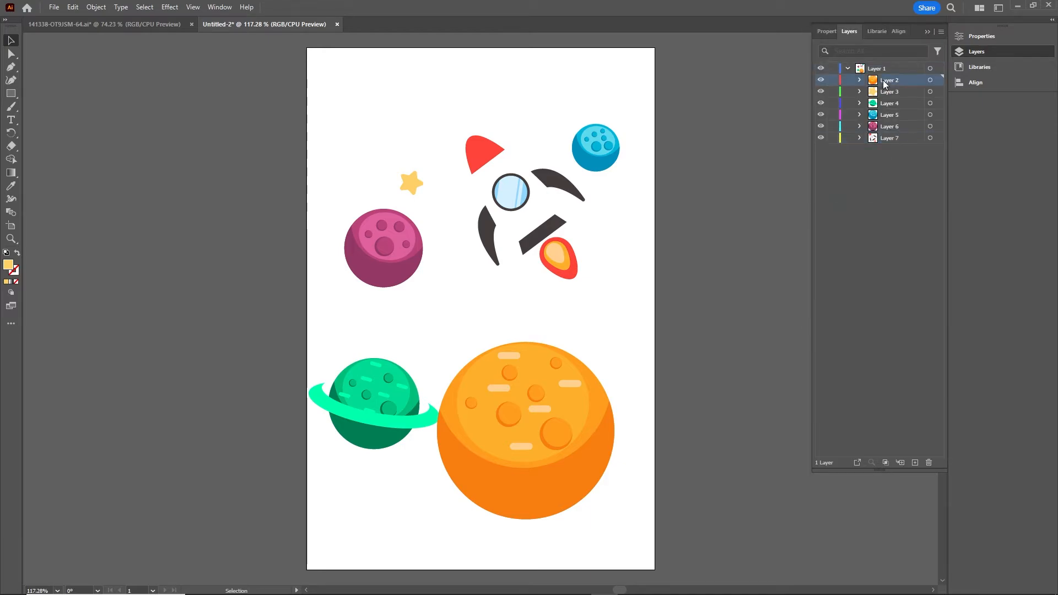
left_click(890, 139, "shift")
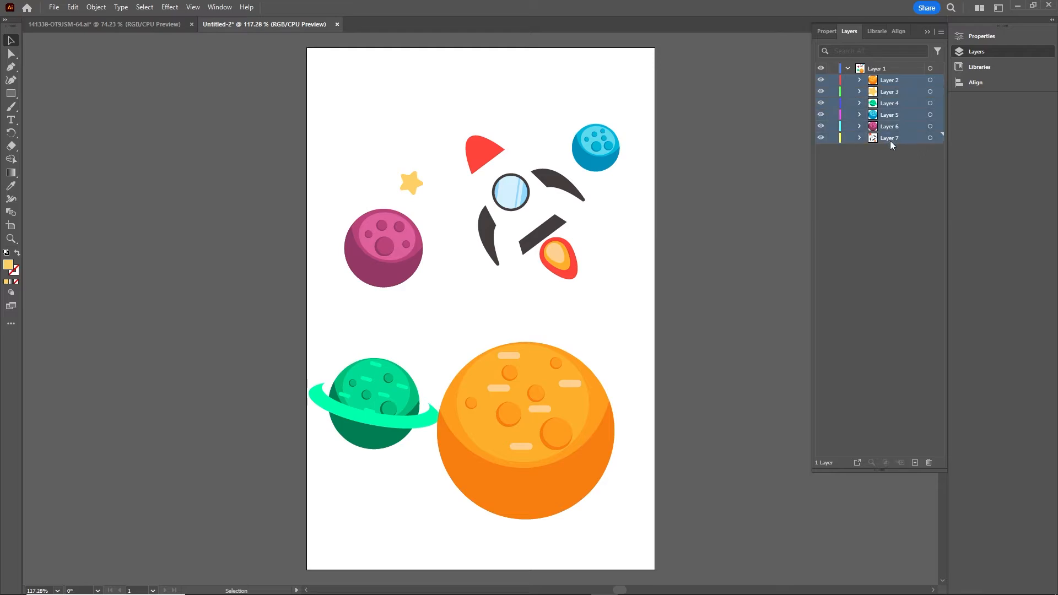
left_click_drag(884, 104, 890, 193)
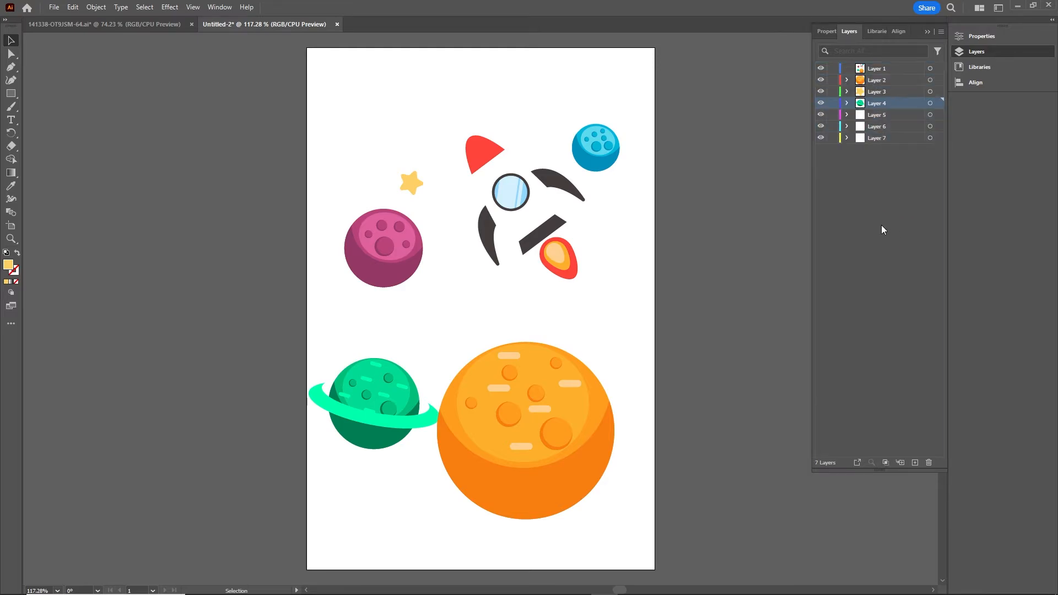
left_click(878, 71)
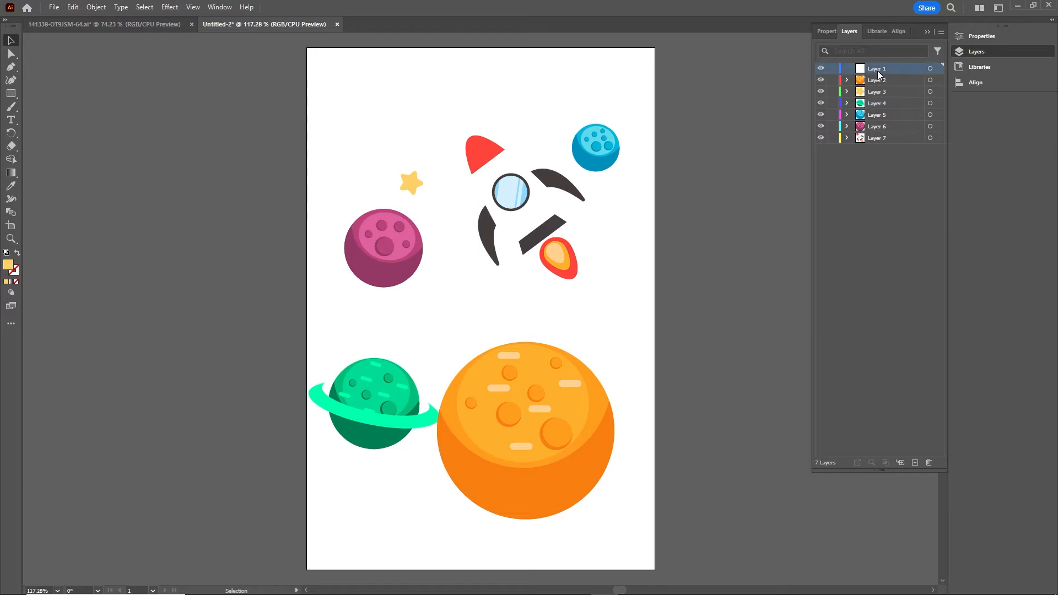
left_click(928, 462)
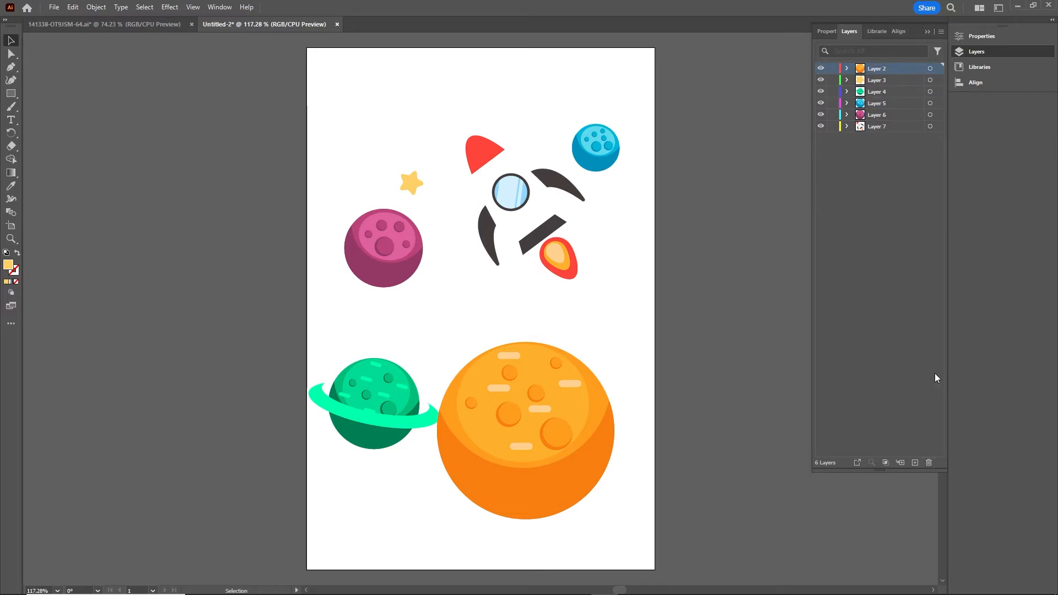
left_click(887, 256)
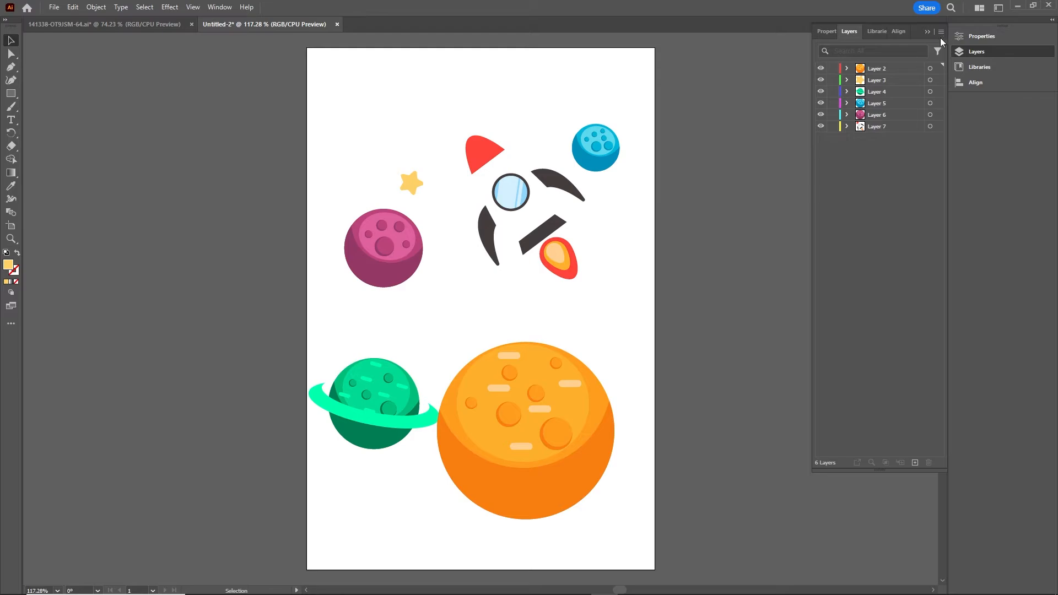
- Collapse the Layers panel and bring up Save As in the tutorial folder
left_click(927, 32)
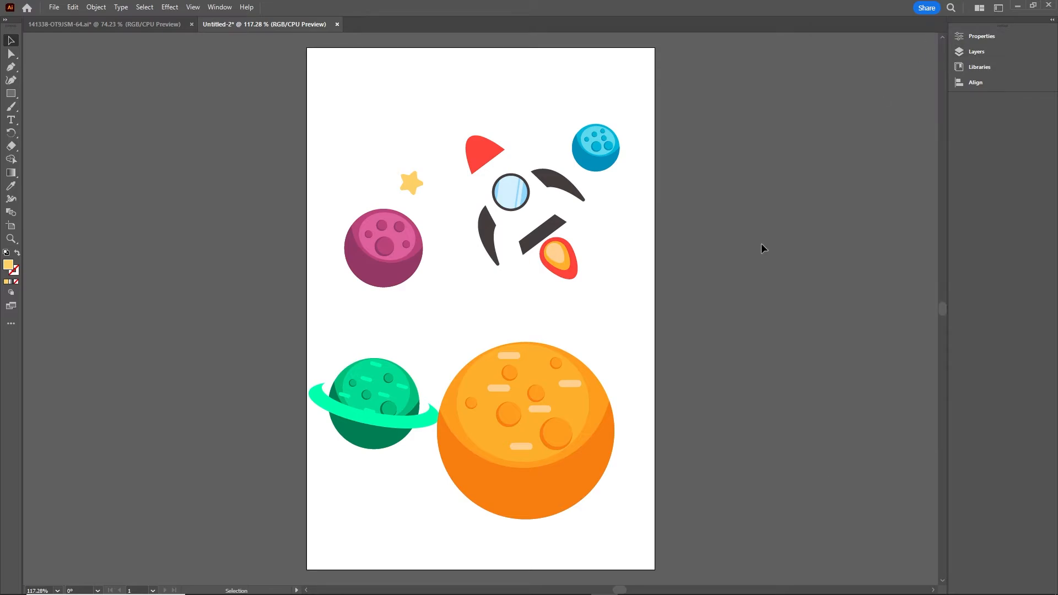
key("a")
key("ctrl+s")
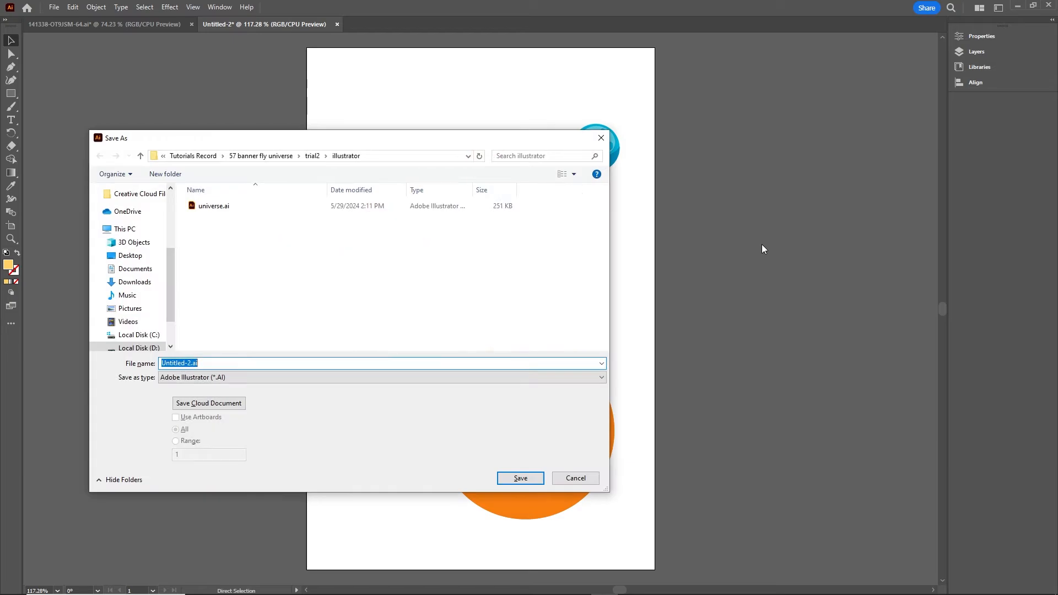
left_click(194, 157)
scroll(267, 274, "down", 15)
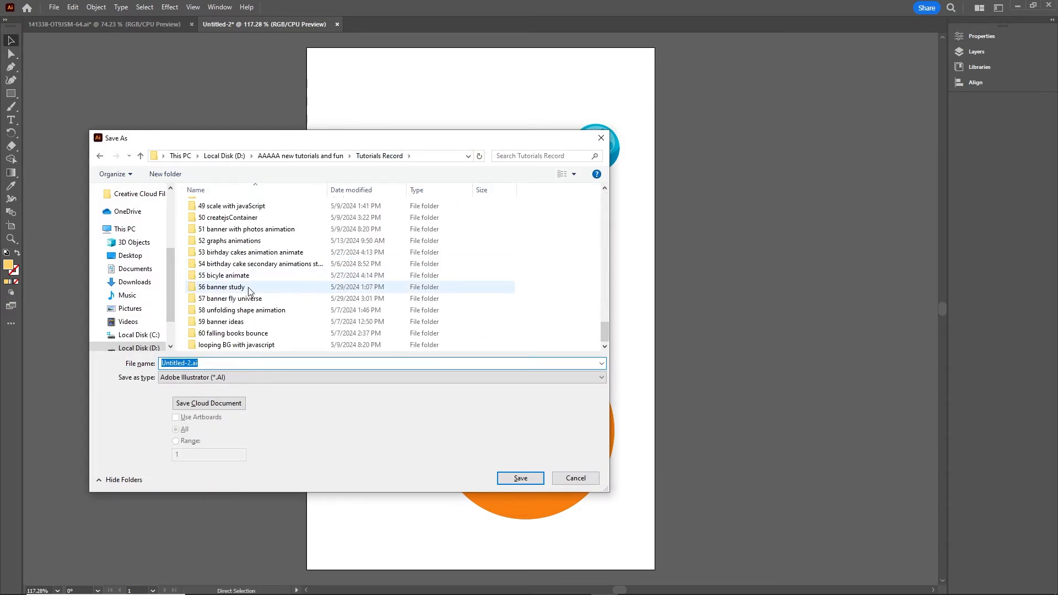
double_click(223, 298)
left_click(212, 244)
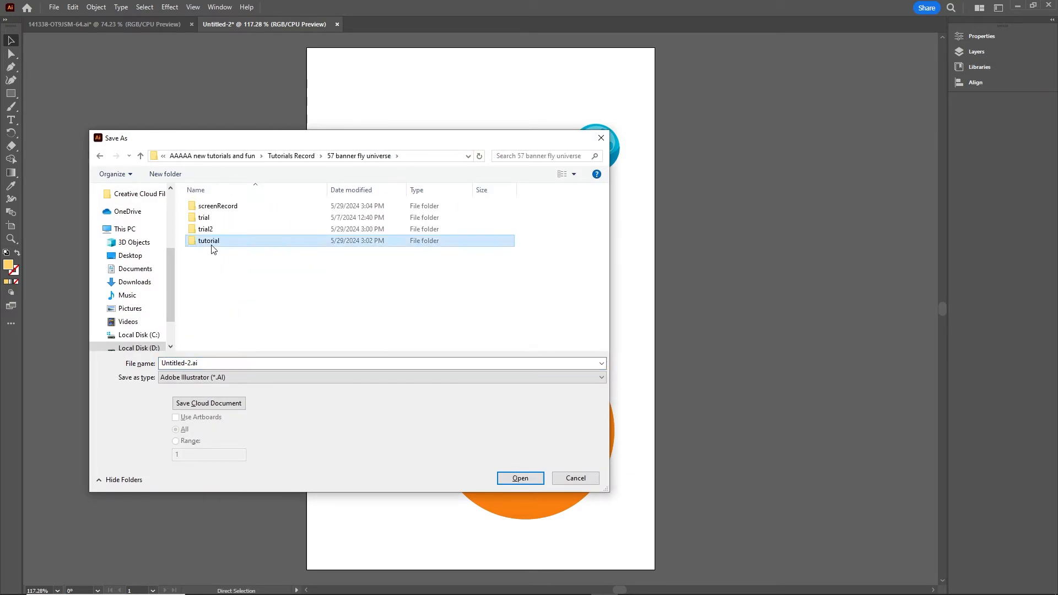
double_click(213, 247)
- Create an 'illustrator' folder there and save the file as universe.ai with default options
right_click(213, 259)
mouse_move(265, 400)
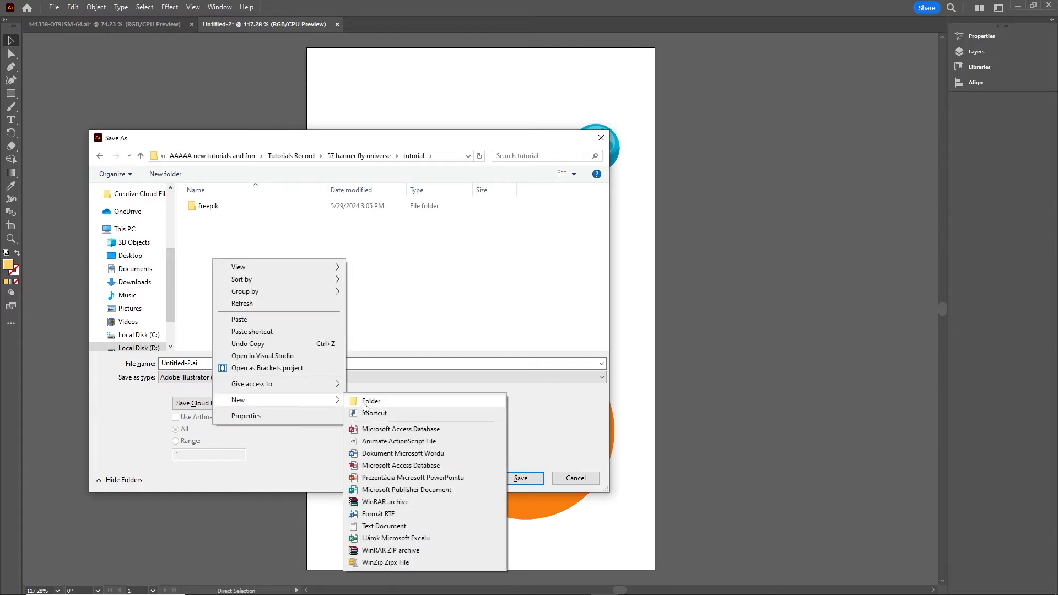
left_click(364, 405)
type("illu")
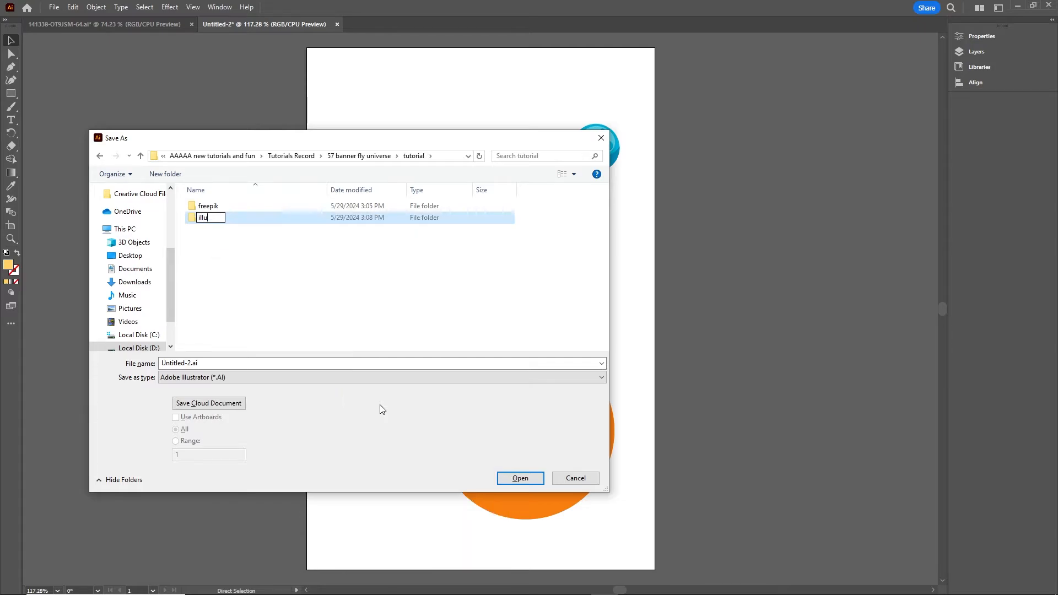
type("strator")
left_click(219, 234)
double_click(218, 219)
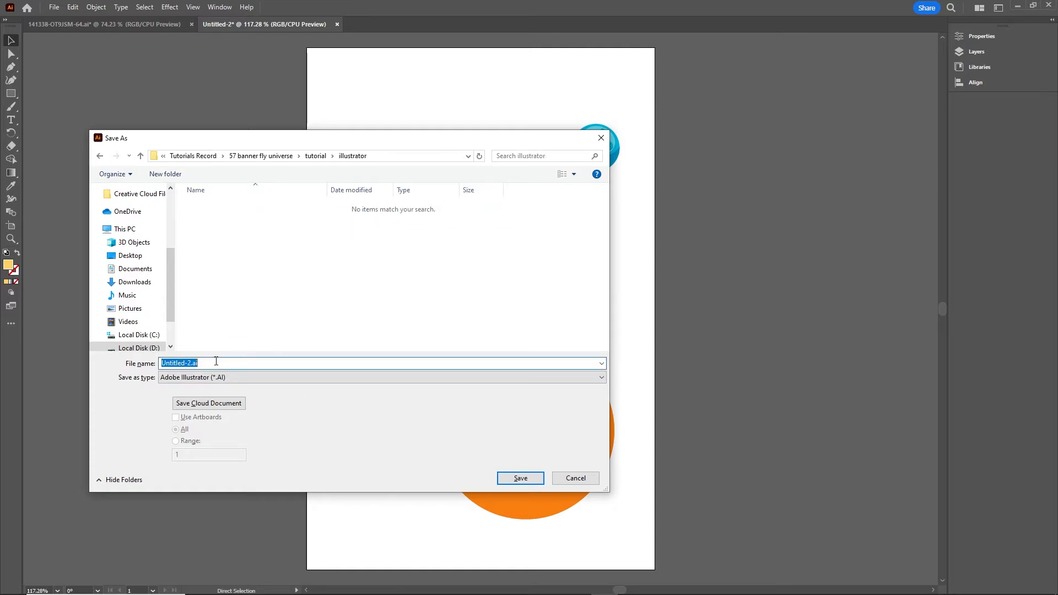
type("universe")
left_click(515, 478)
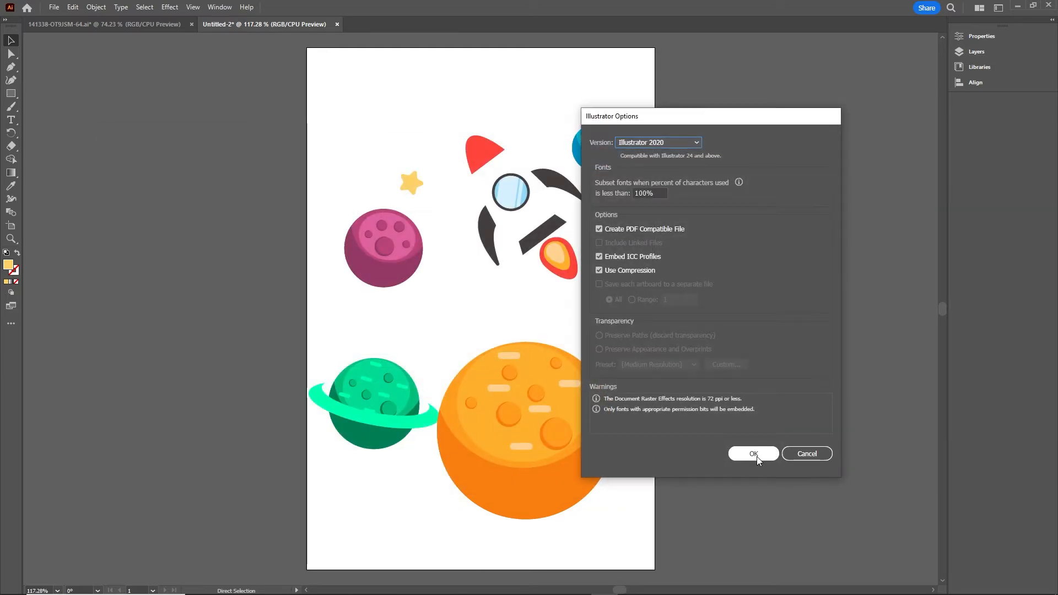
left_click(753, 453)
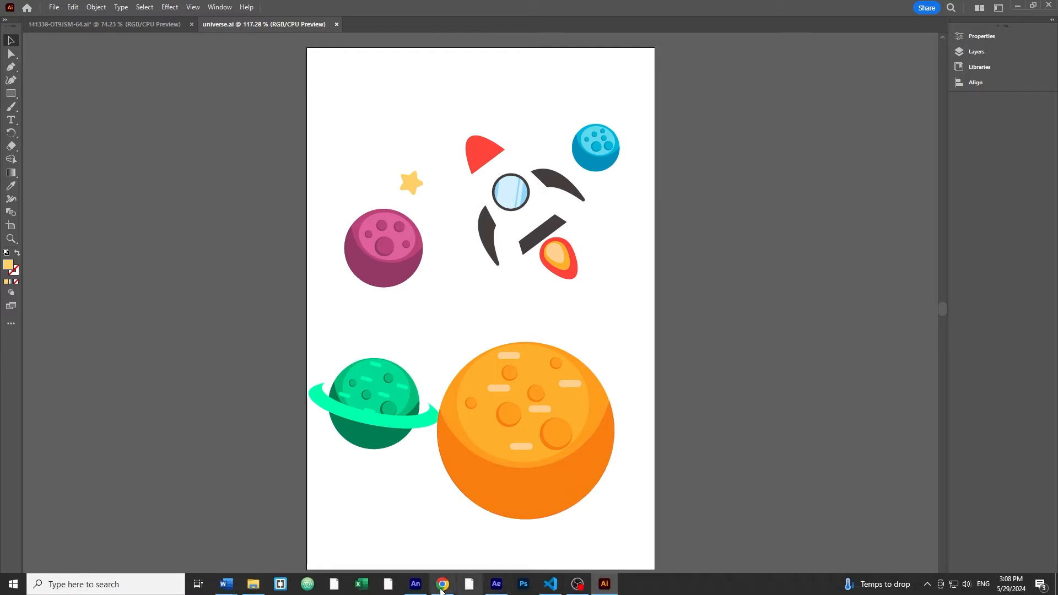
- In Animate, make a new HTML5 Canvas document 400 px wide and 600 px tall
mouse_move(419, 590)
left_click(419, 554)
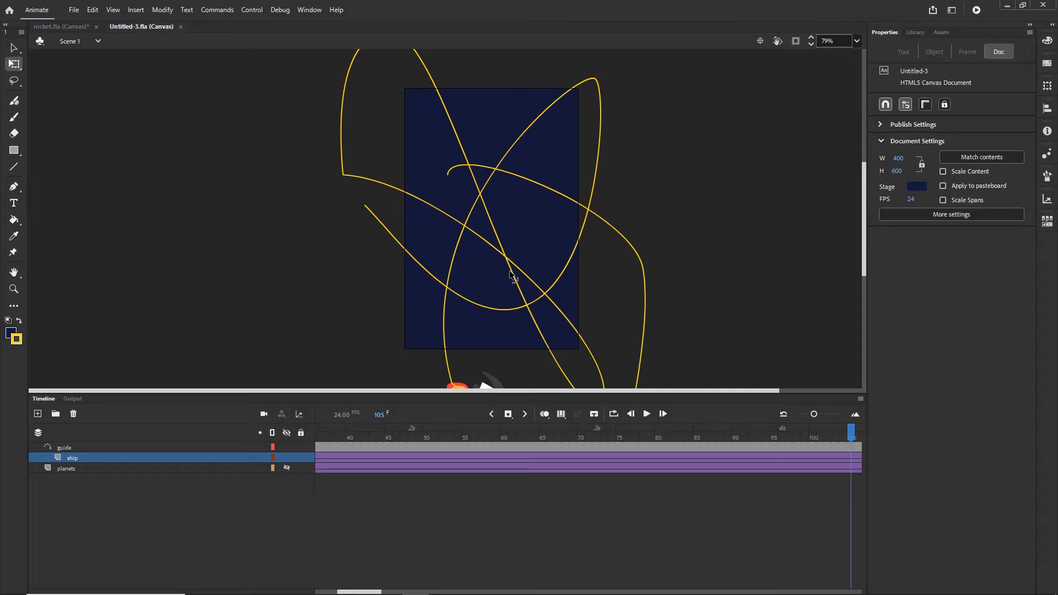
key("ctrl+Return")
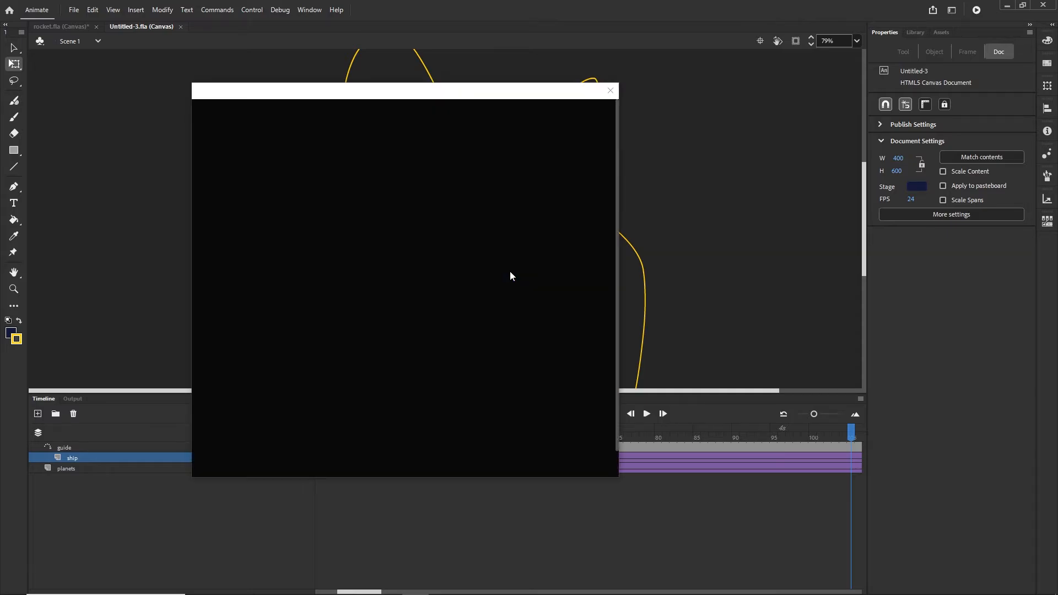
double_click(504, 219)
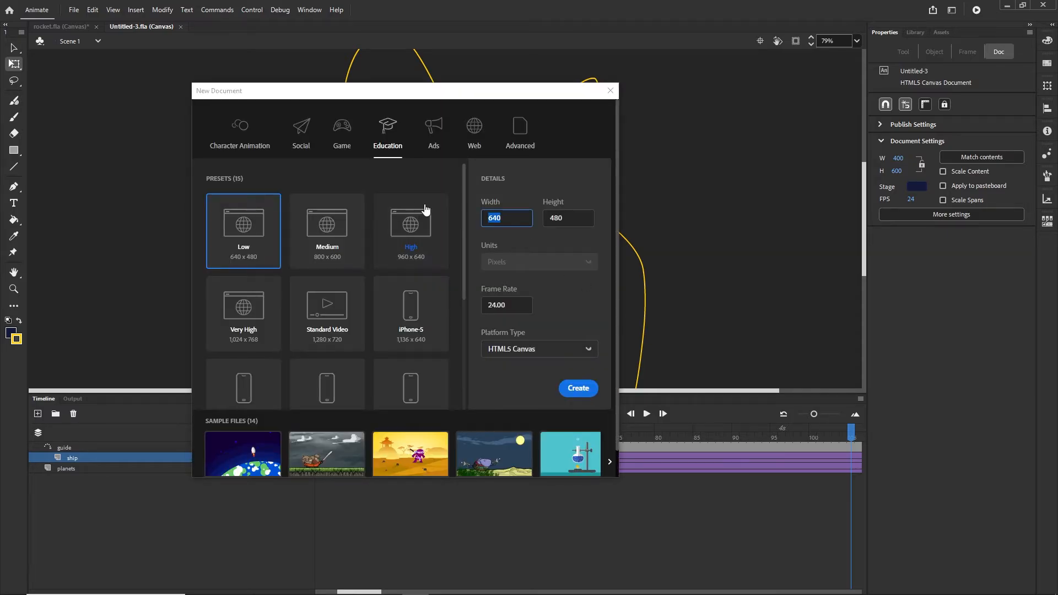
type("400")
key("Tab")
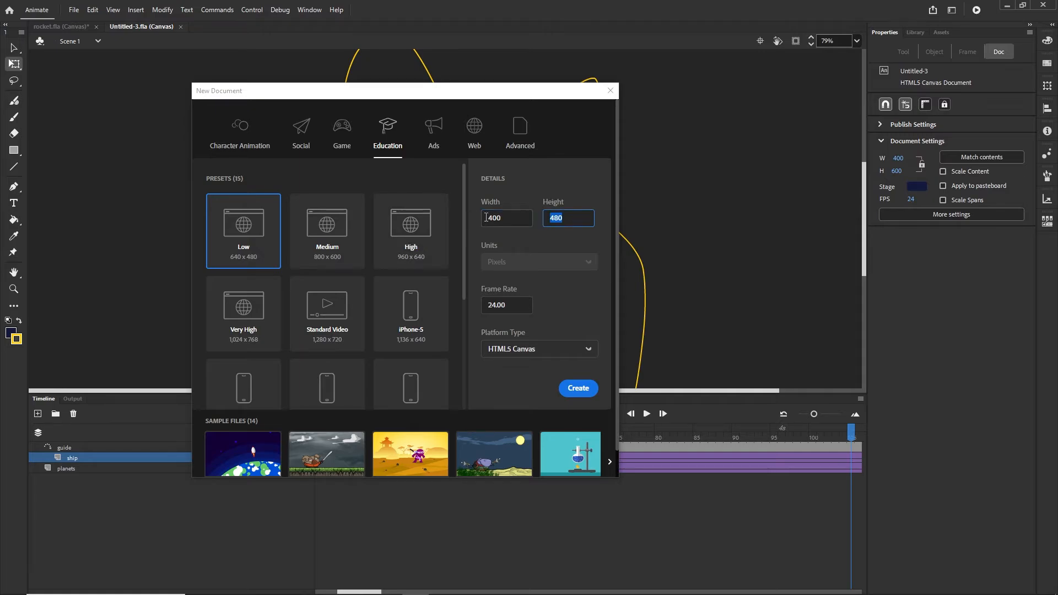
type("600")
left_click(531, 379)
left_click(580, 389)
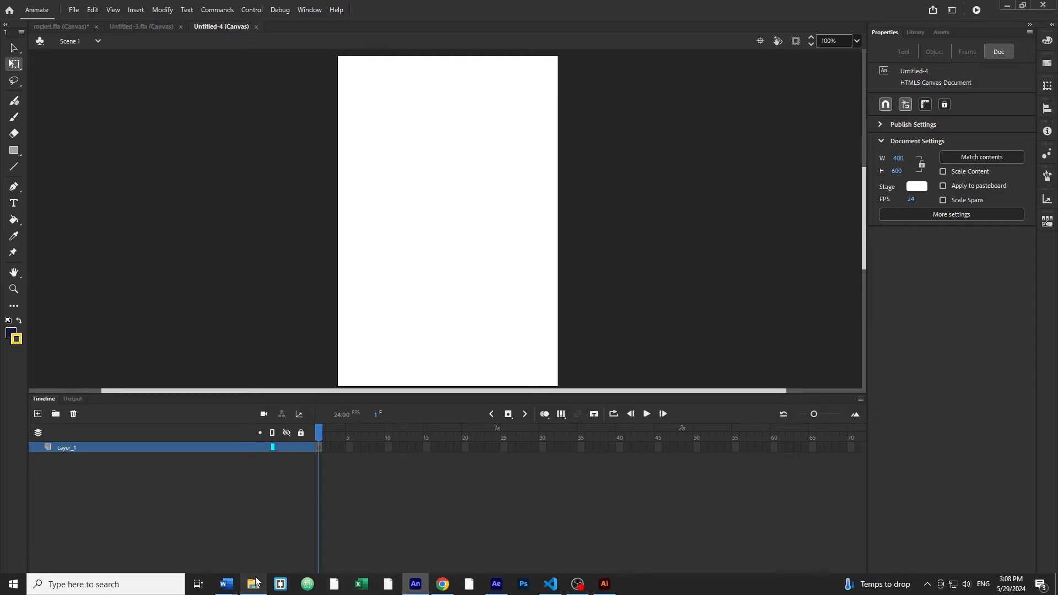
- Import universe.ai from the tutorial's illustrator folder onto the Animate stage with its layers
left_click(252, 588)
left_click(645, 265)
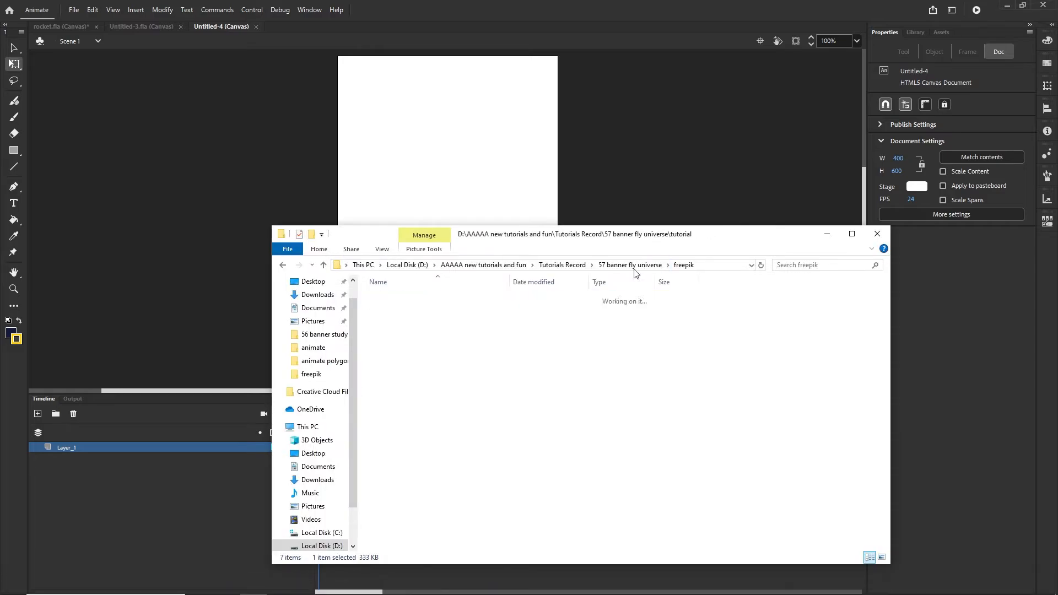
left_click(403, 310)
double_click(403, 310)
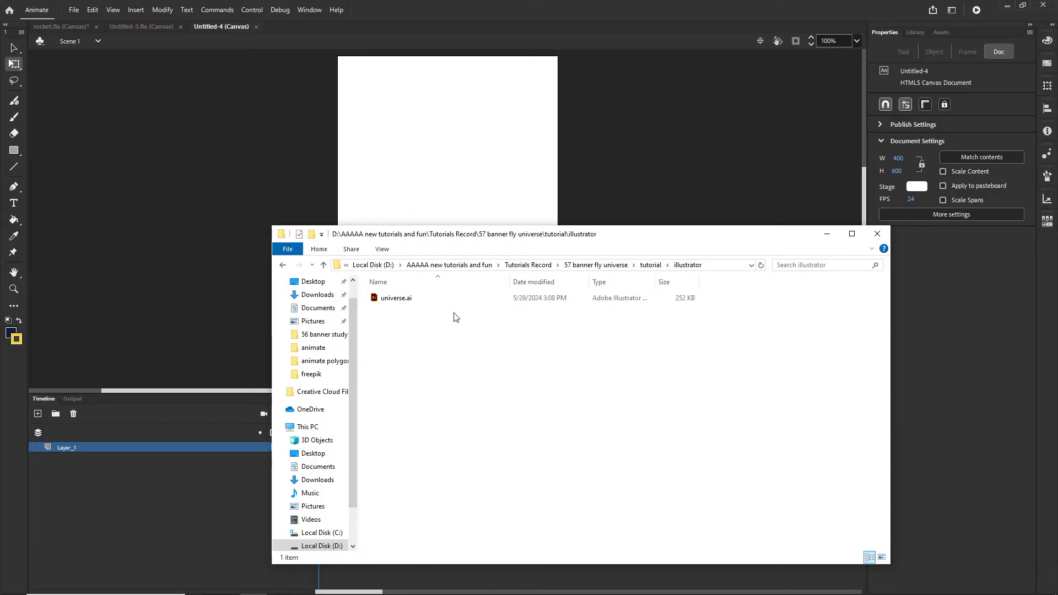
left_click_drag(665, 239, 691, 295)
left_click_drag(418, 353, 471, 185)
left_click(685, 226)
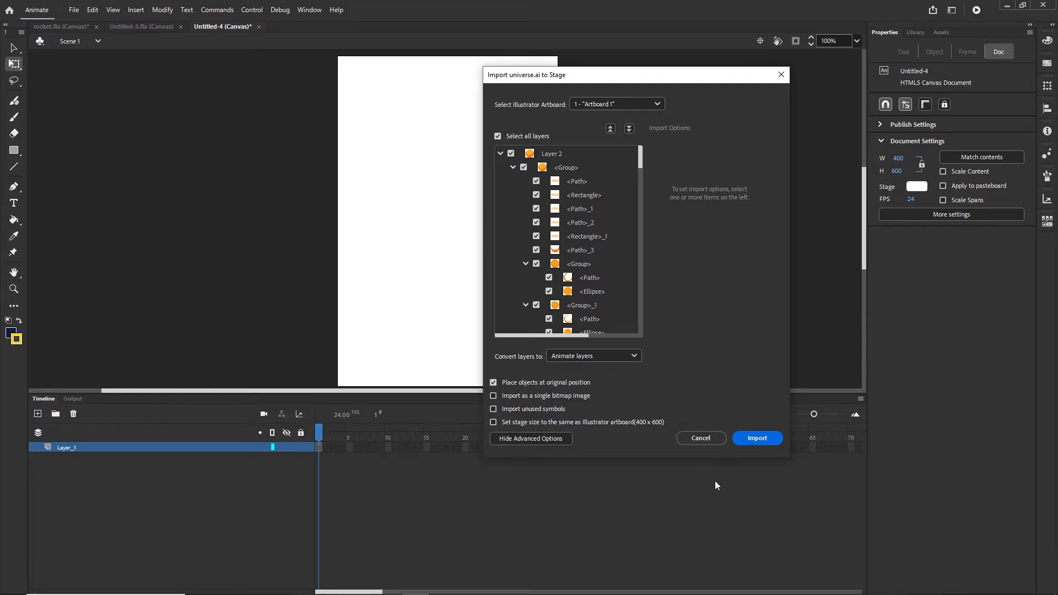
left_click(757, 439)
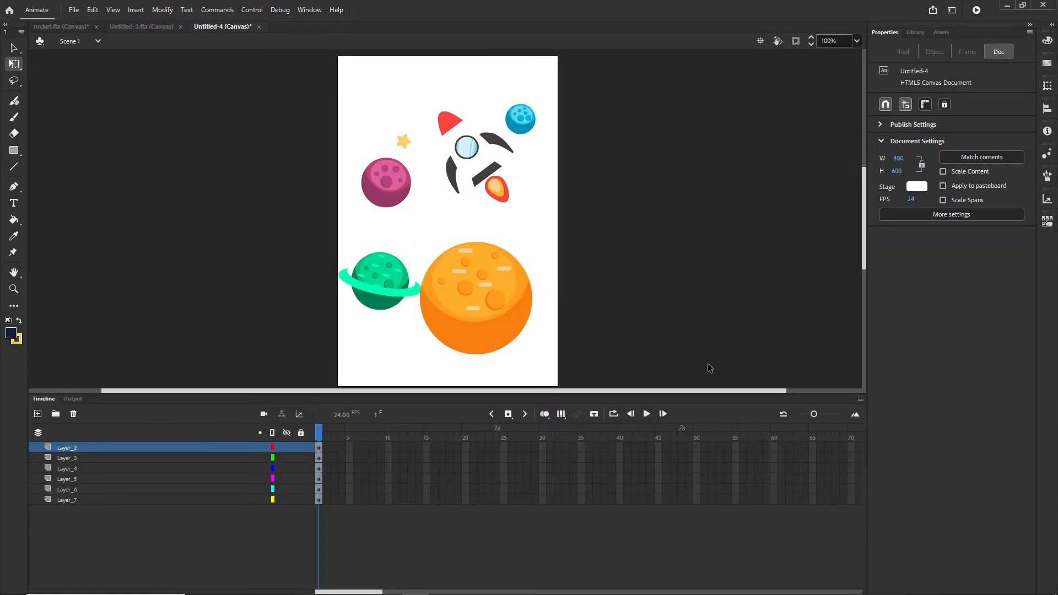
- Set the stage colour to dark navy #162343
left_click(917, 187)
left_click(898, 198)
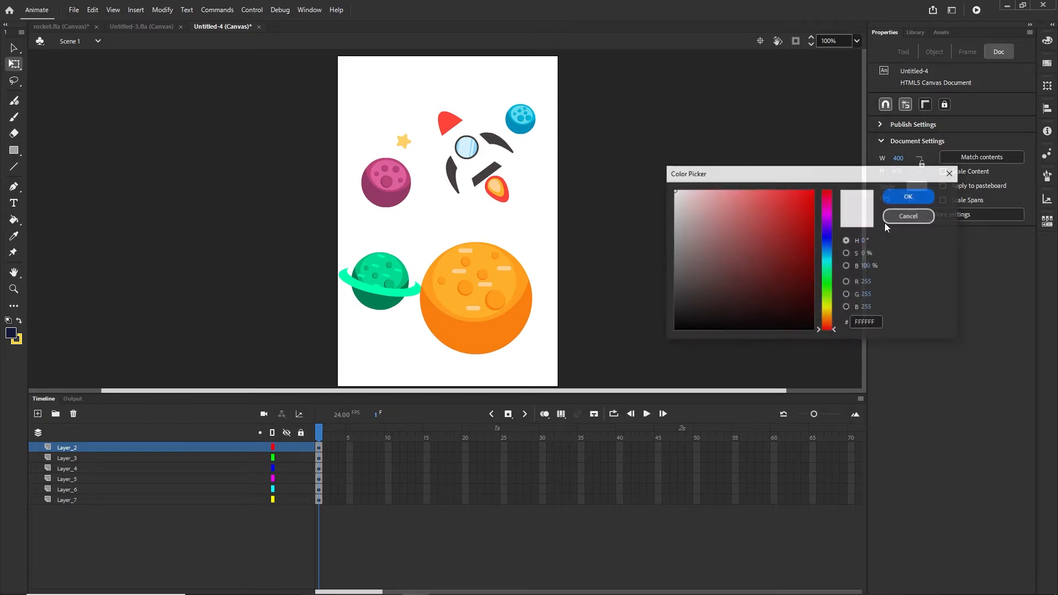
left_click(829, 243)
left_click(767, 293)
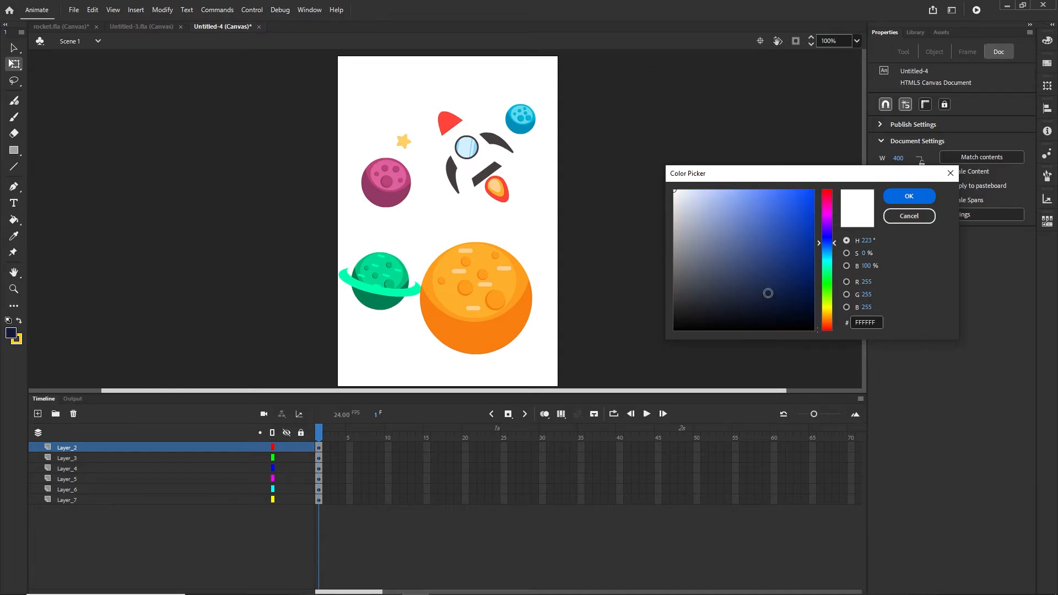
left_click(906, 199)
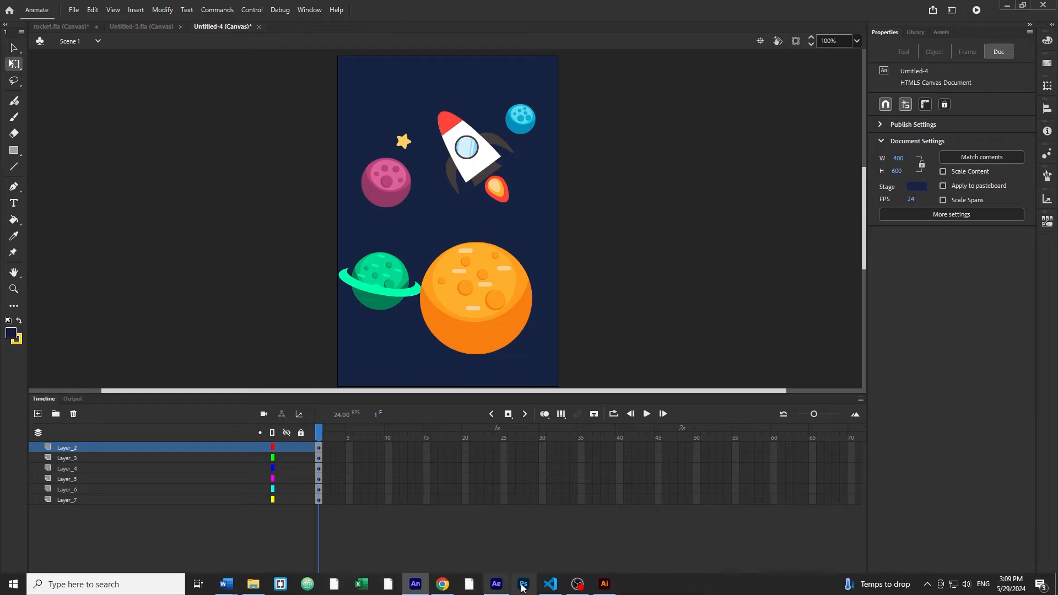
left_click(604, 584)
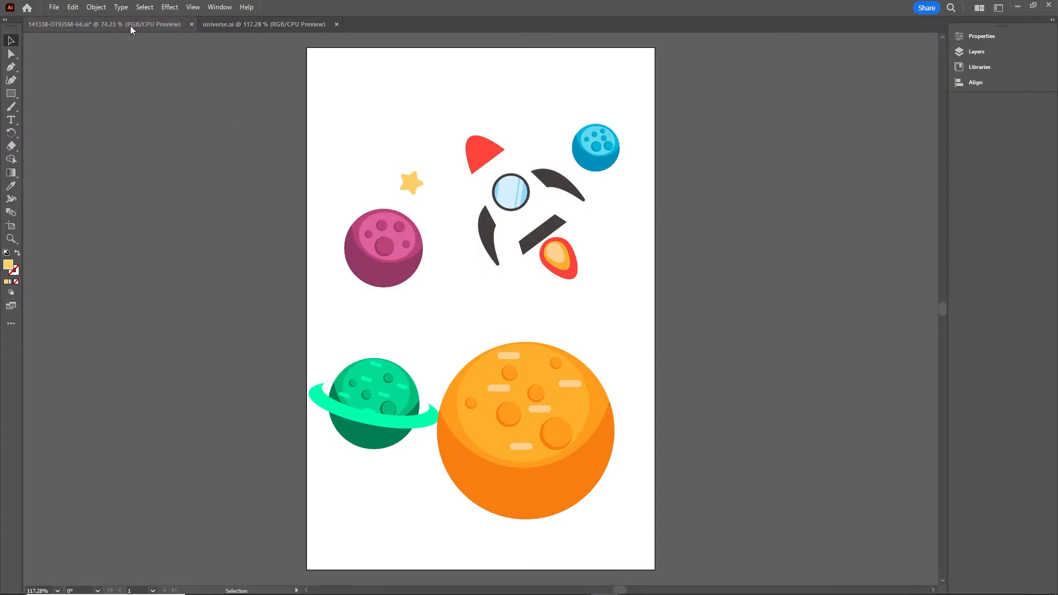
- Read the #141a3a navy fill of the 141338 artwork's background rectangle without changing it, then return to Animate
left_click(130, 24)
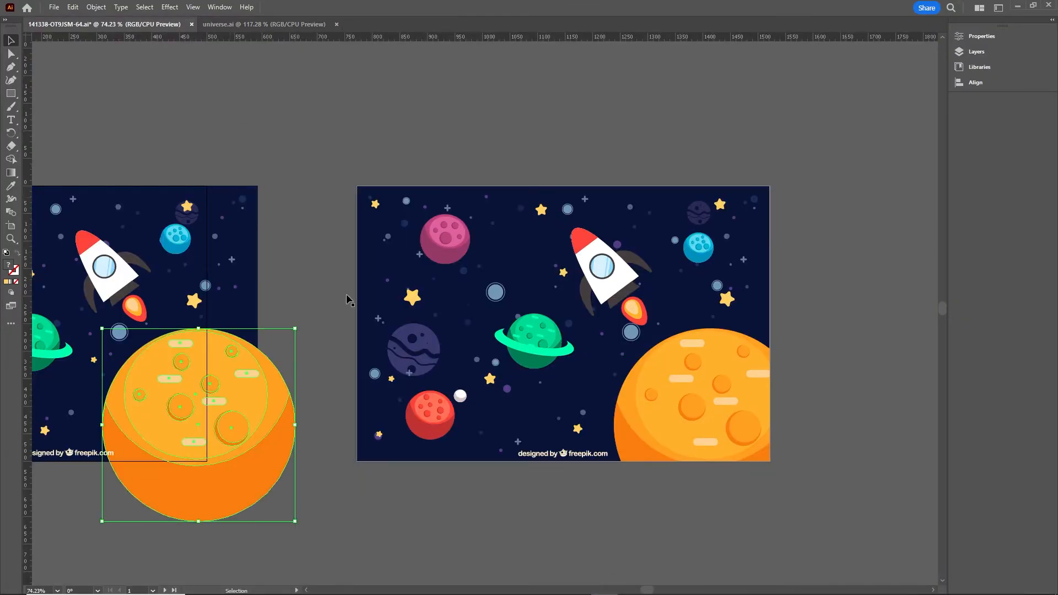
double_click(151, 235)
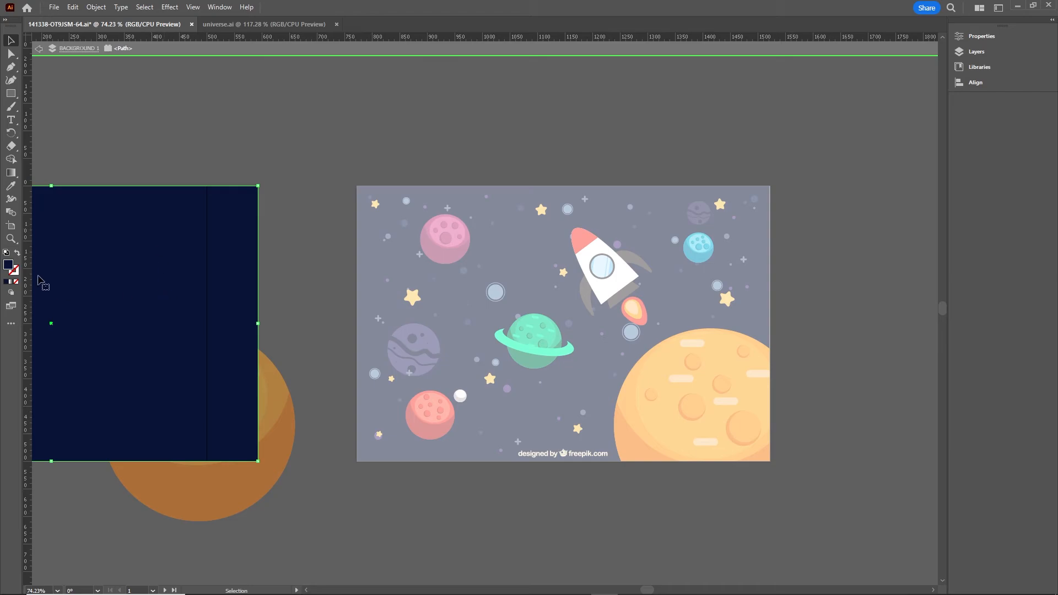
double_click(9, 265)
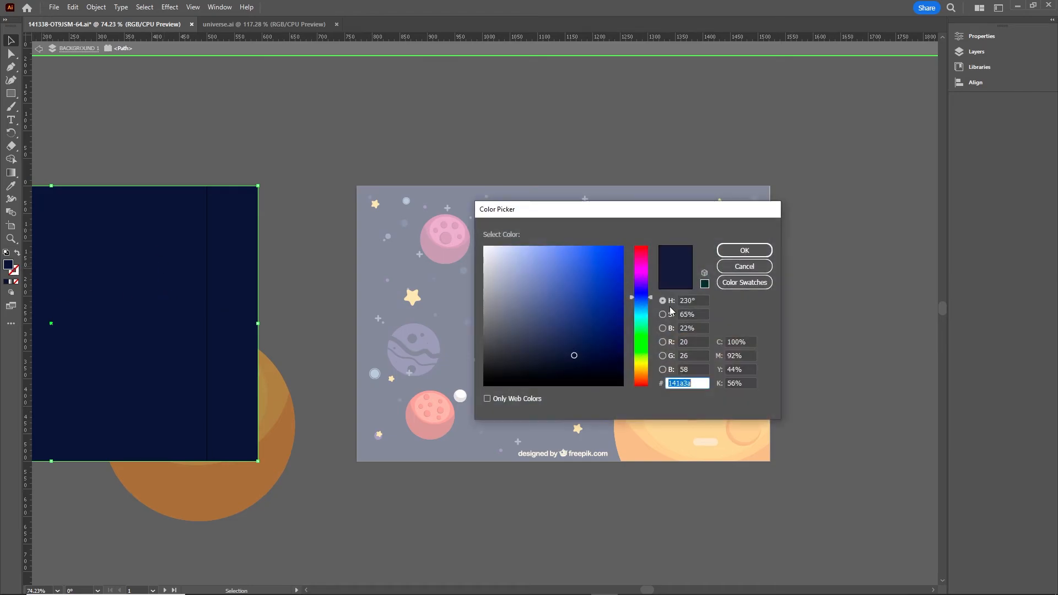
left_click(745, 267)
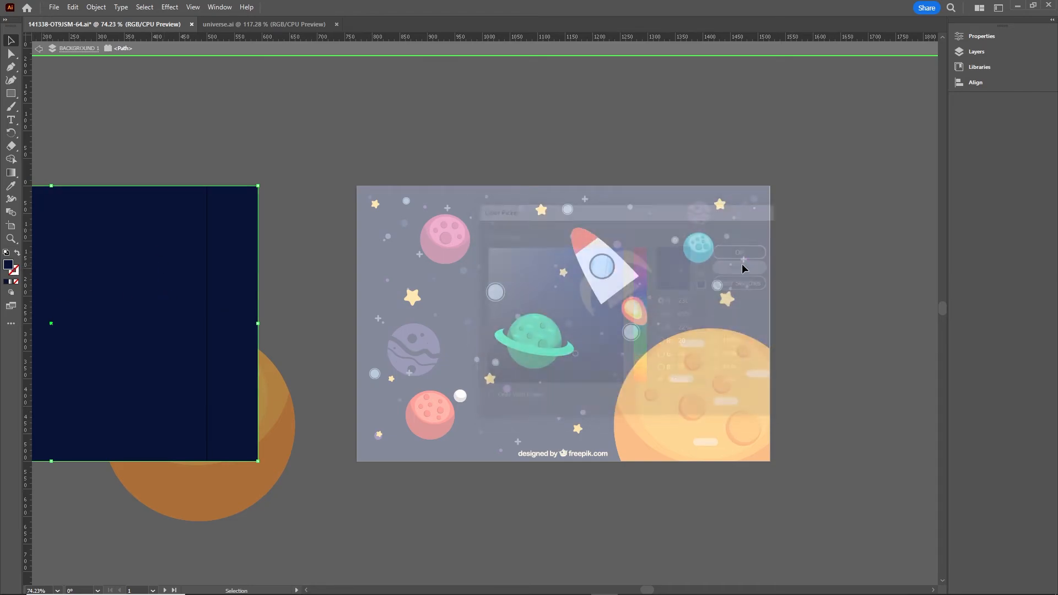
mouse_move(506, 592)
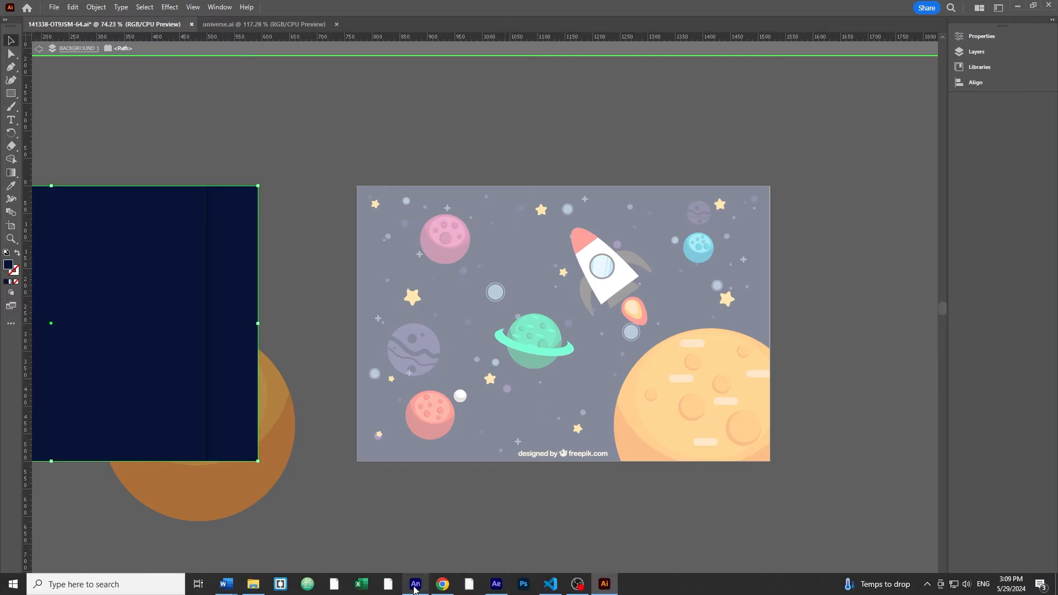
left_click(415, 589)
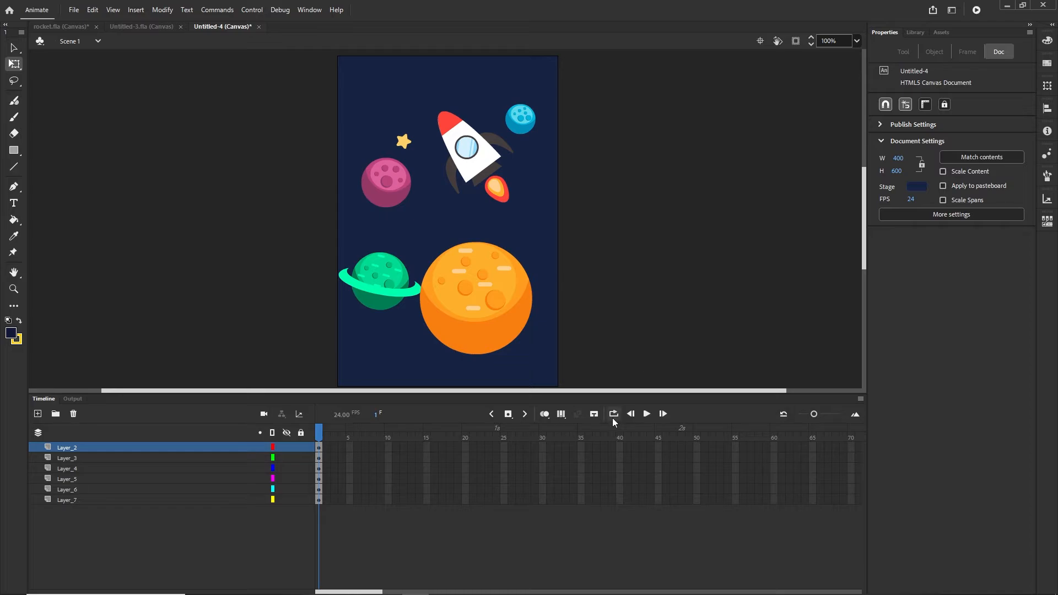
- Move the orange planet lower right and convert it to a movie clip named yellow
mouse_move(512, 326)
left_mouse_down()
mouse_move(502, 328)
mouse_move(524, 337)
left_mouse_up()
left_click(703, 331)
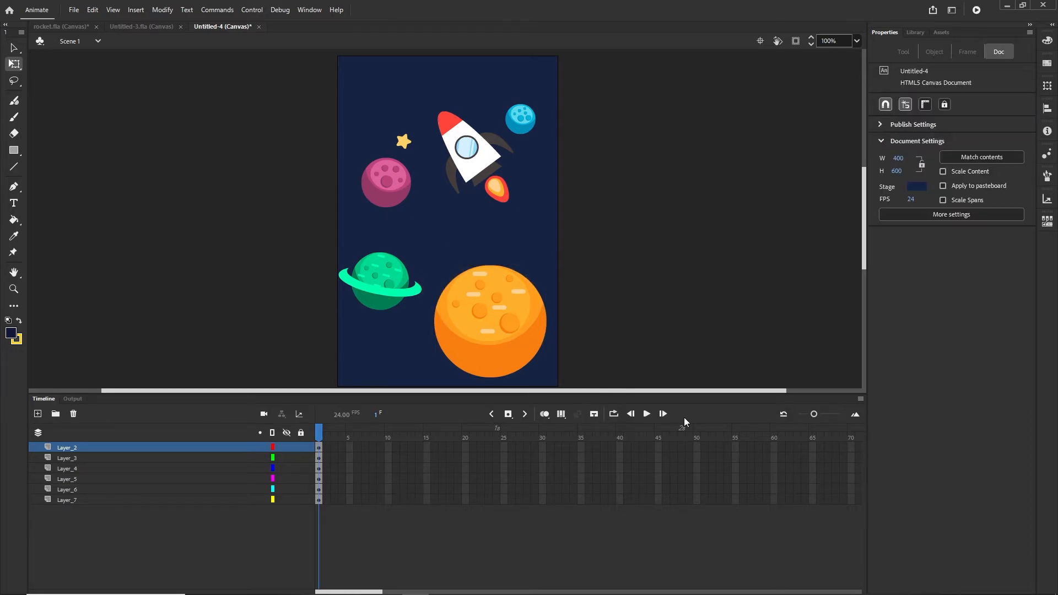
left_click(495, 319)
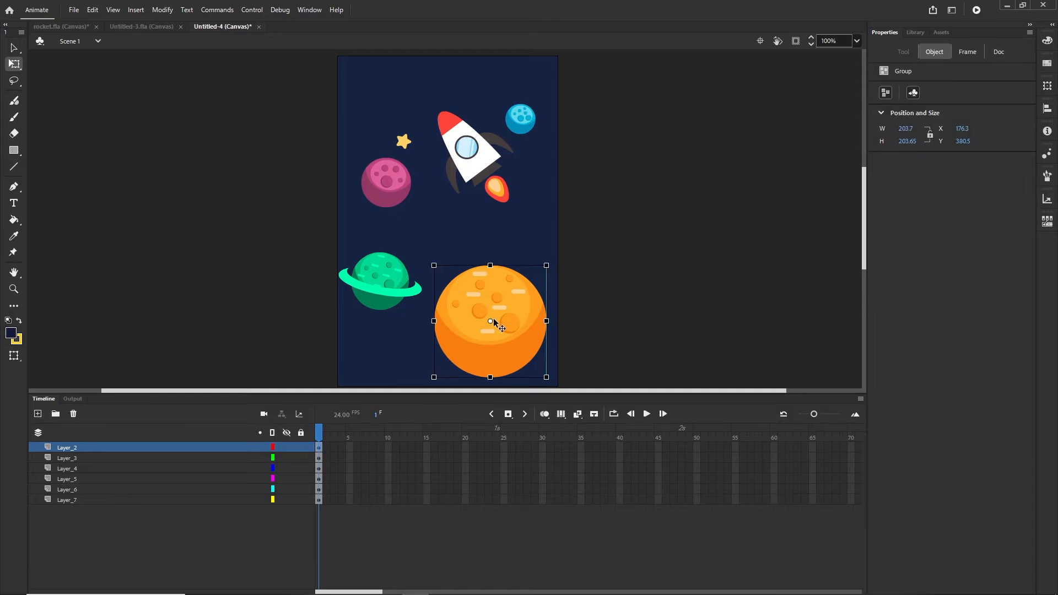
left_click(163, 10)
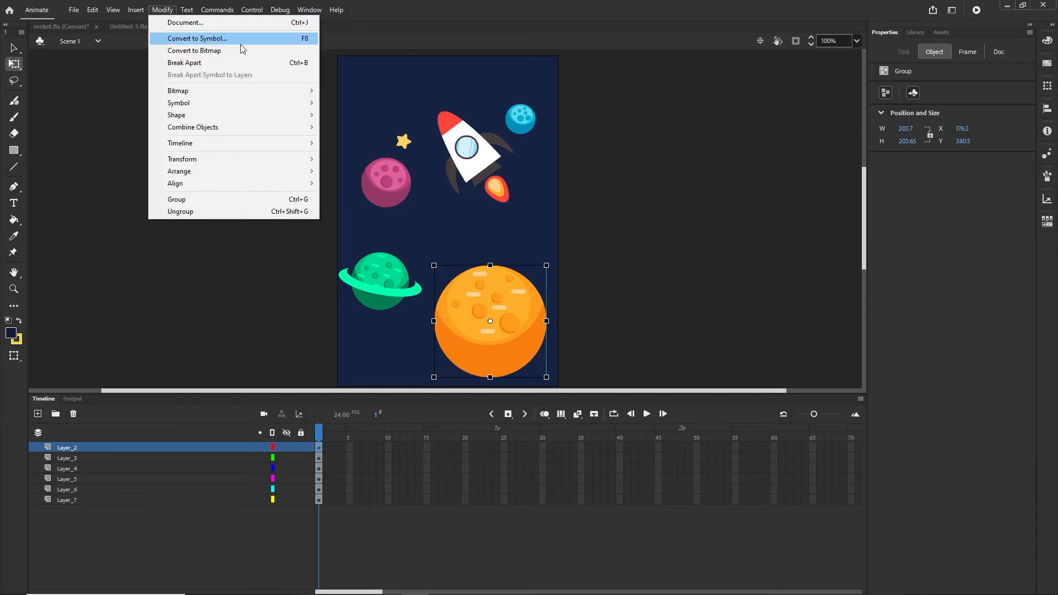
left_click(304, 39)
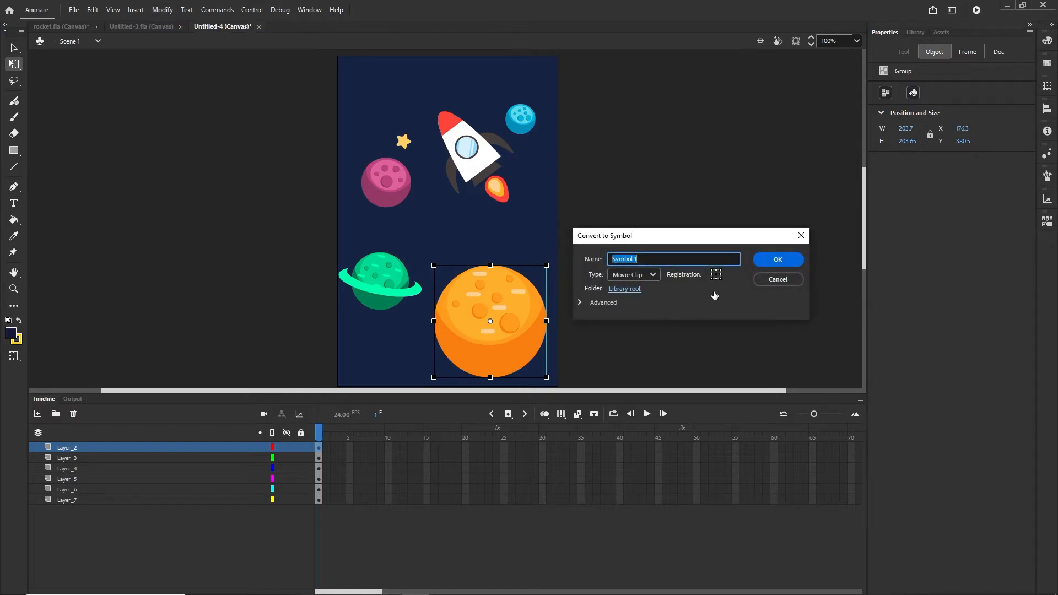
type("yellow")
left_click(776, 259)
- Convert the green planet, pink planet and rocket into movie clips named green, pink and ship
left_click(391, 293)
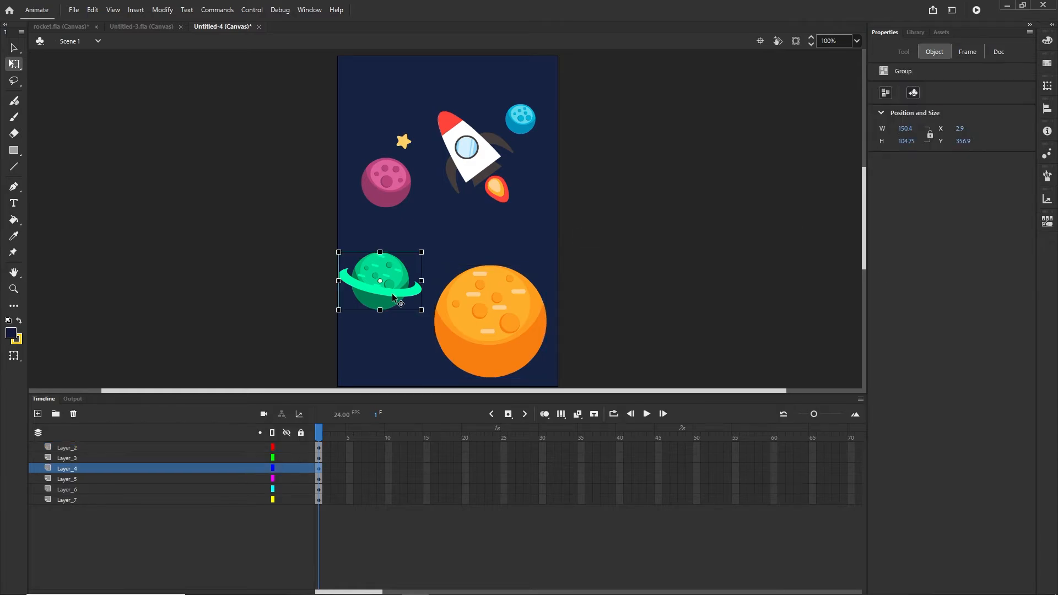
key("F8")
type("gr")
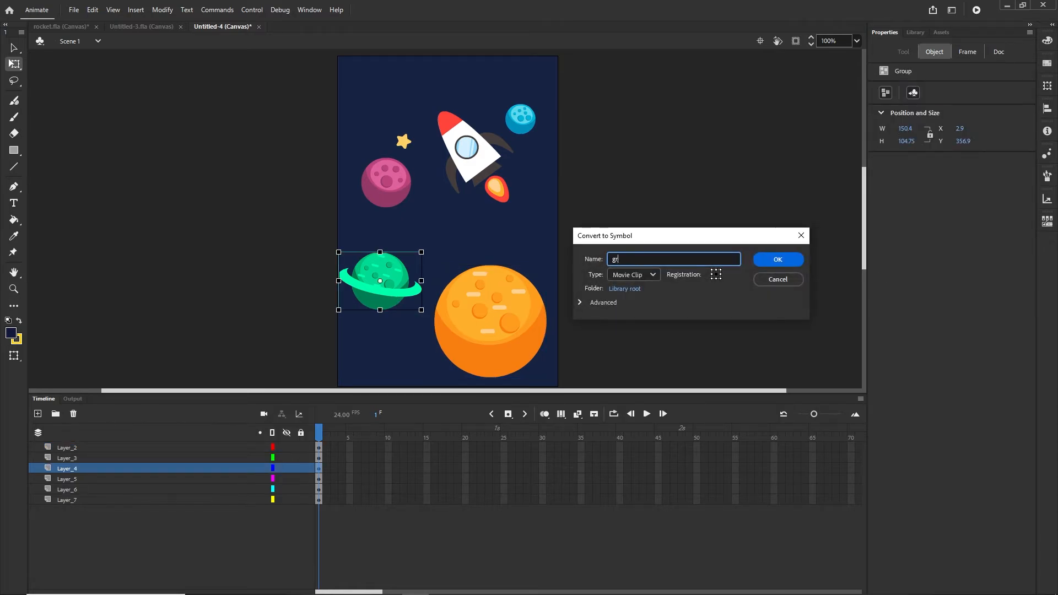
type("een")
left_click(774, 261)
left_click(392, 185)
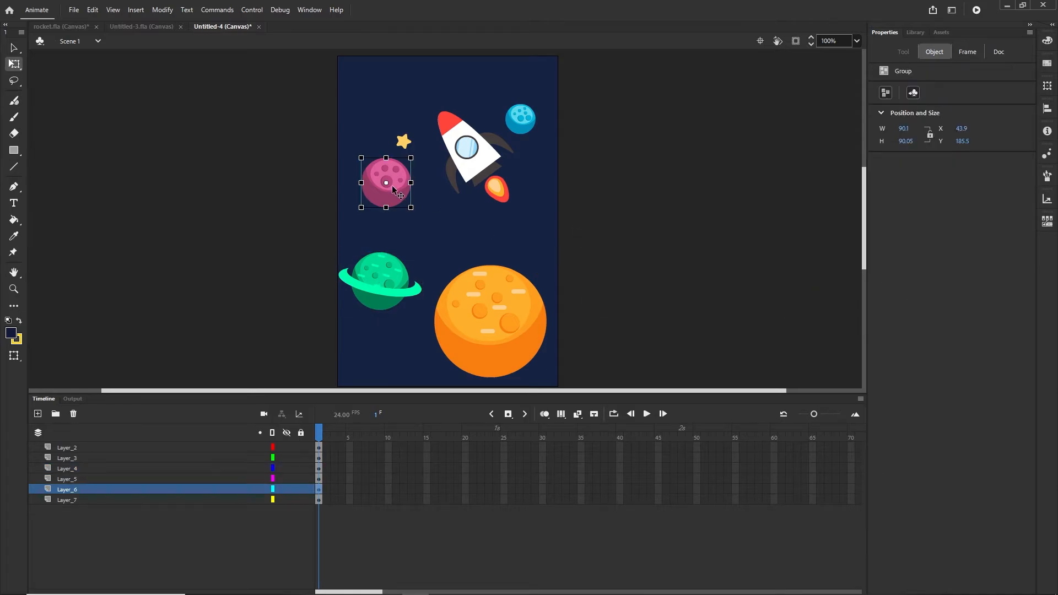
key("F8")
type("pin")
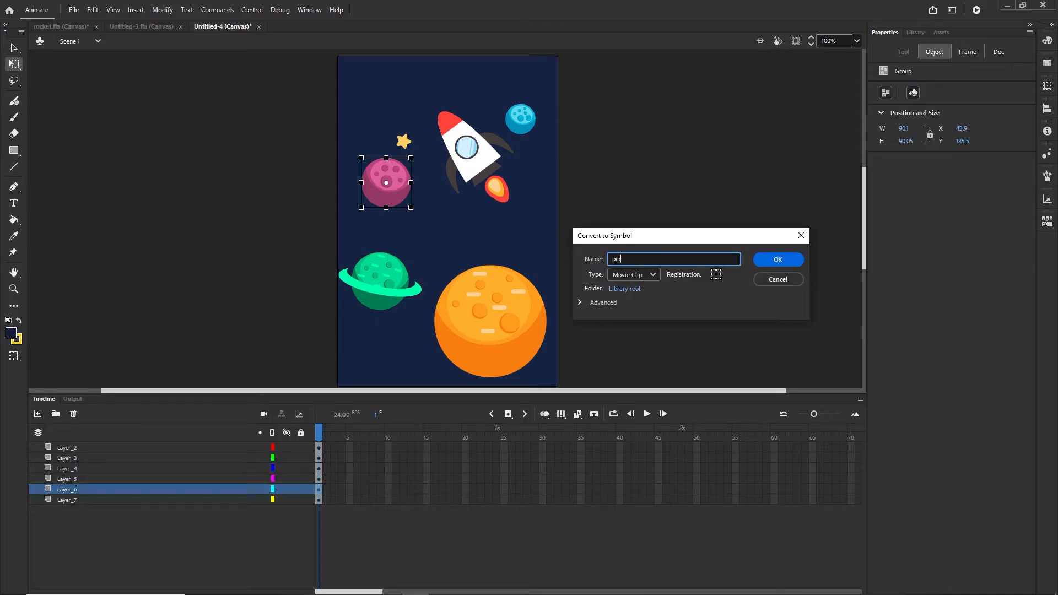
type("k")
left_click(774, 260)
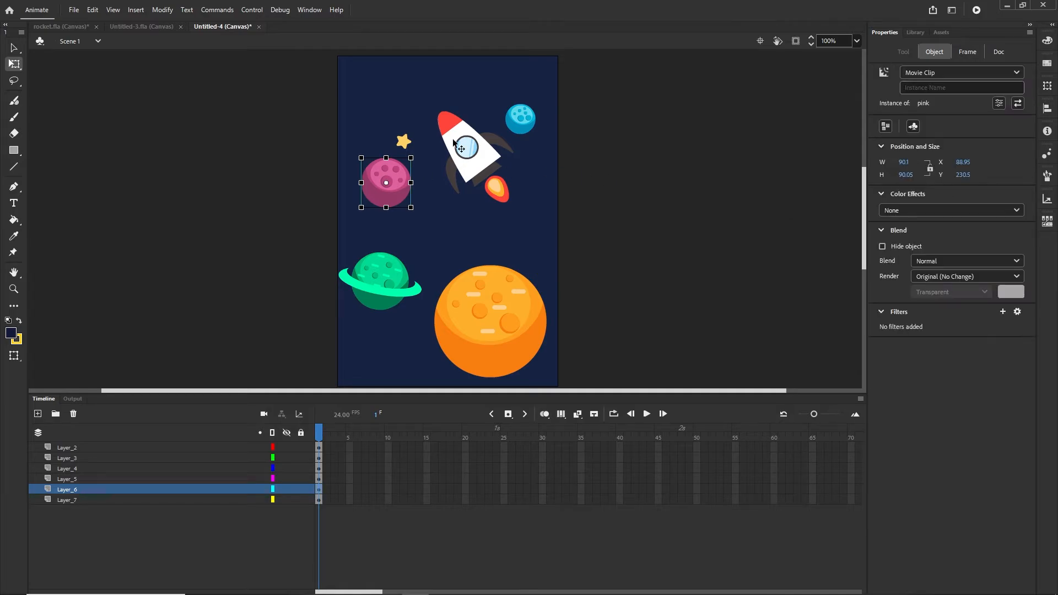
left_click(474, 168)
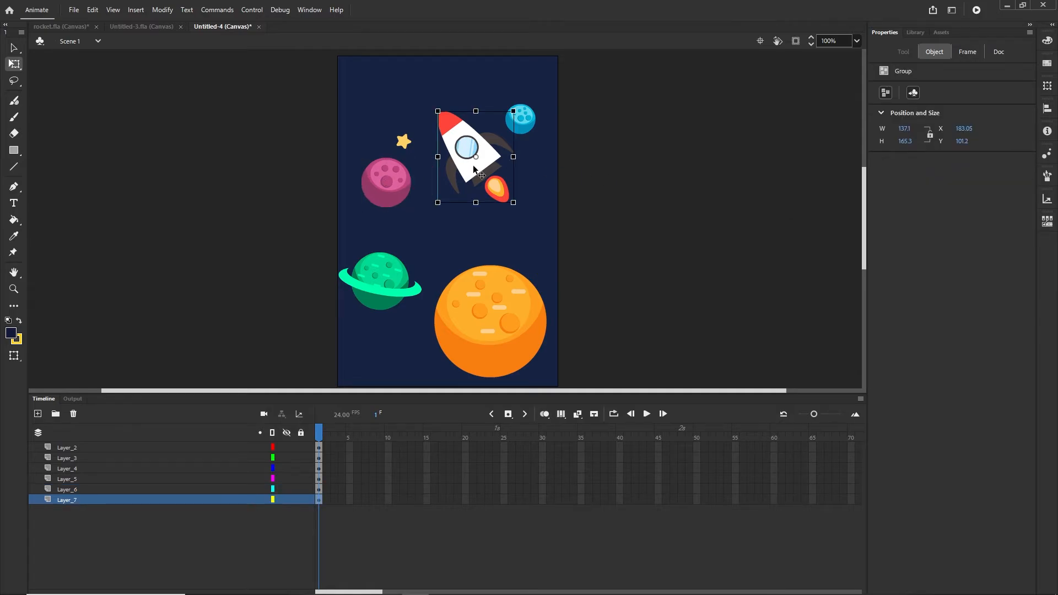
key("F8")
type("s")
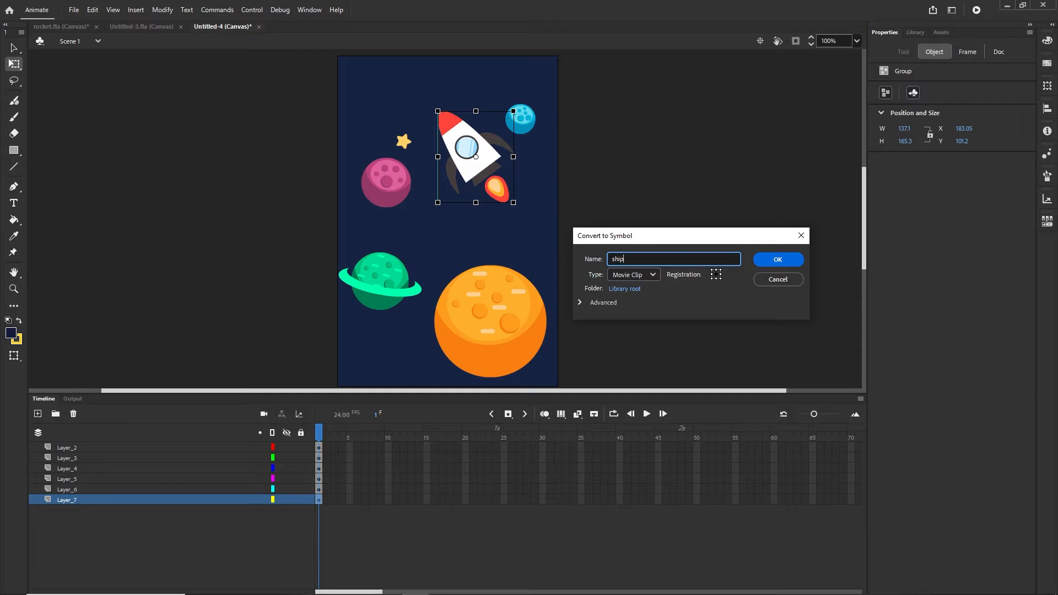
type("hip")
left_click(778, 260)
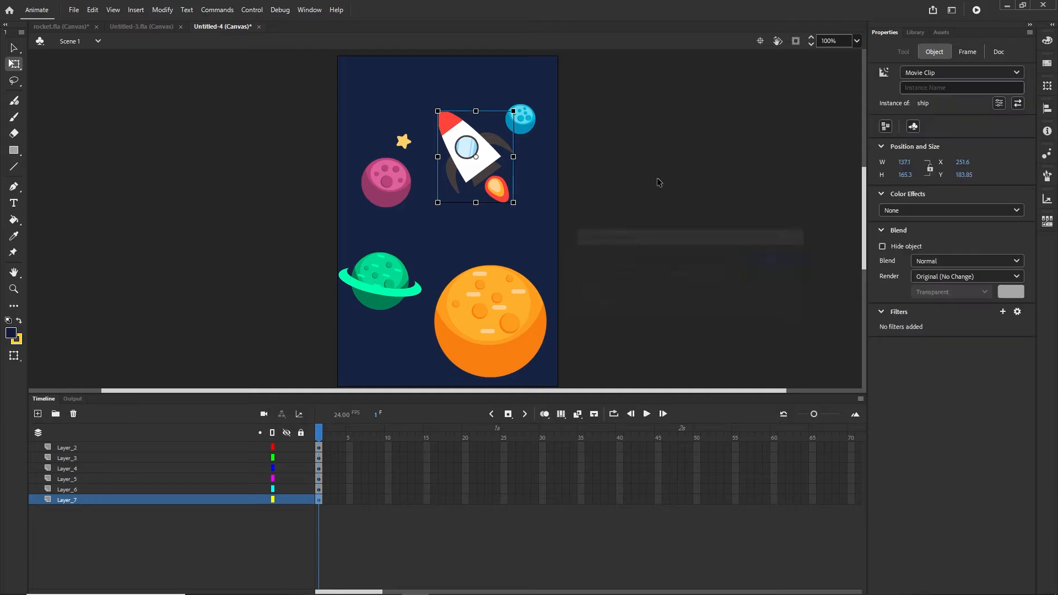
- Convert the blue planet and small star into blue and star movie clips, then preview them in the Library
left_click(529, 124)
key("F8")
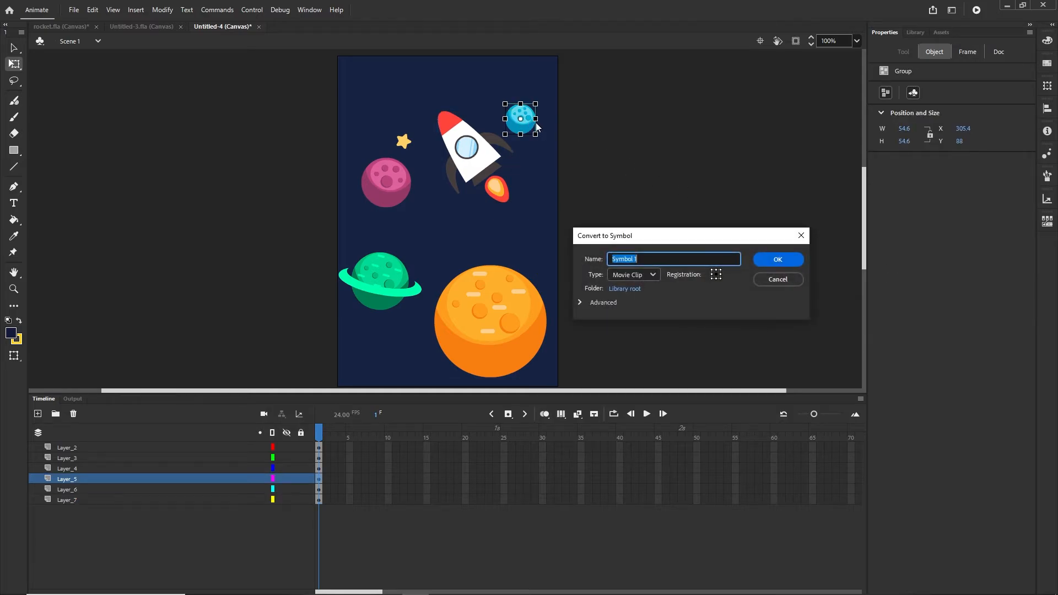
type("blue")
left_click(776, 261)
left_click(405, 143)
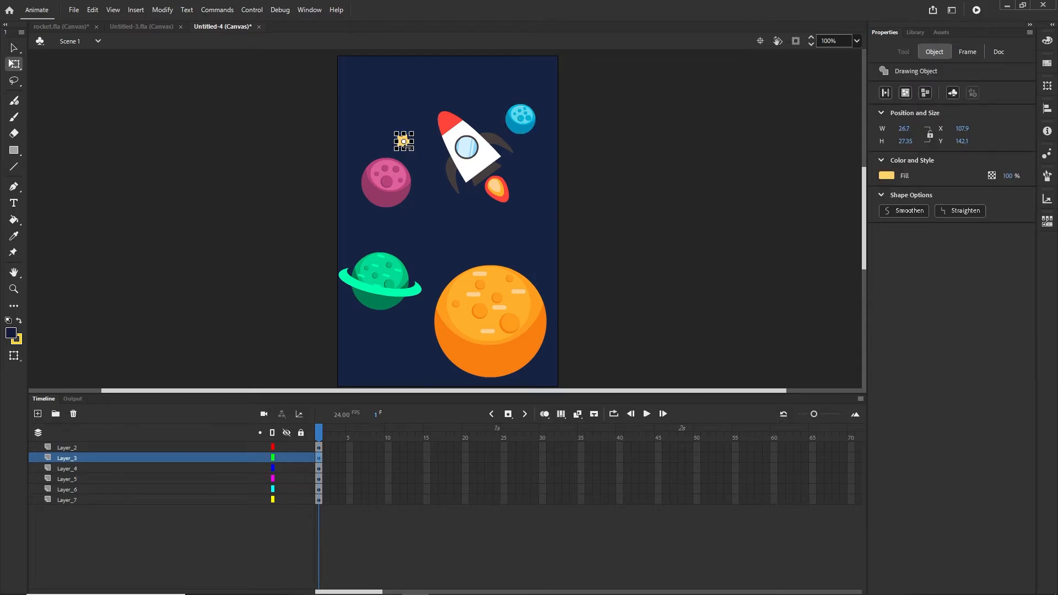
key("F8")
type("star")
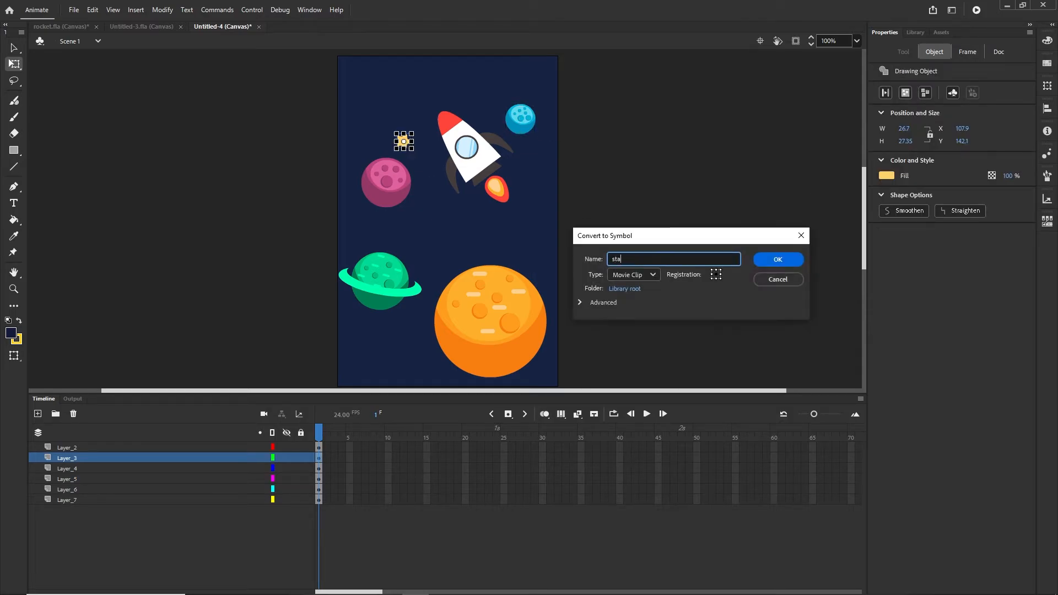
left_click(782, 260)
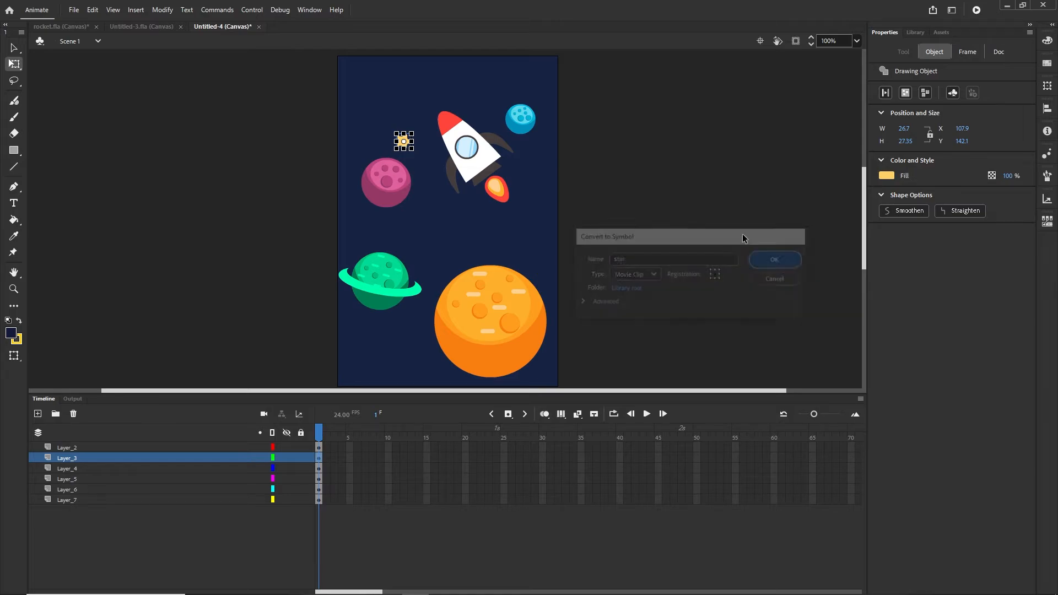
left_click(918, 33)
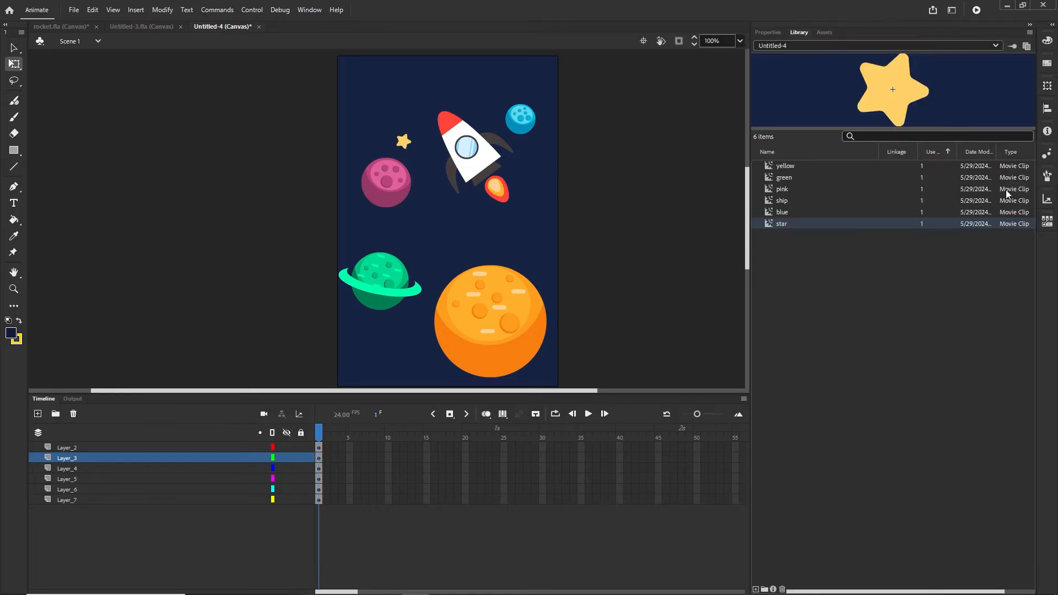
left_click(786, 168)
left_click(784, 223)
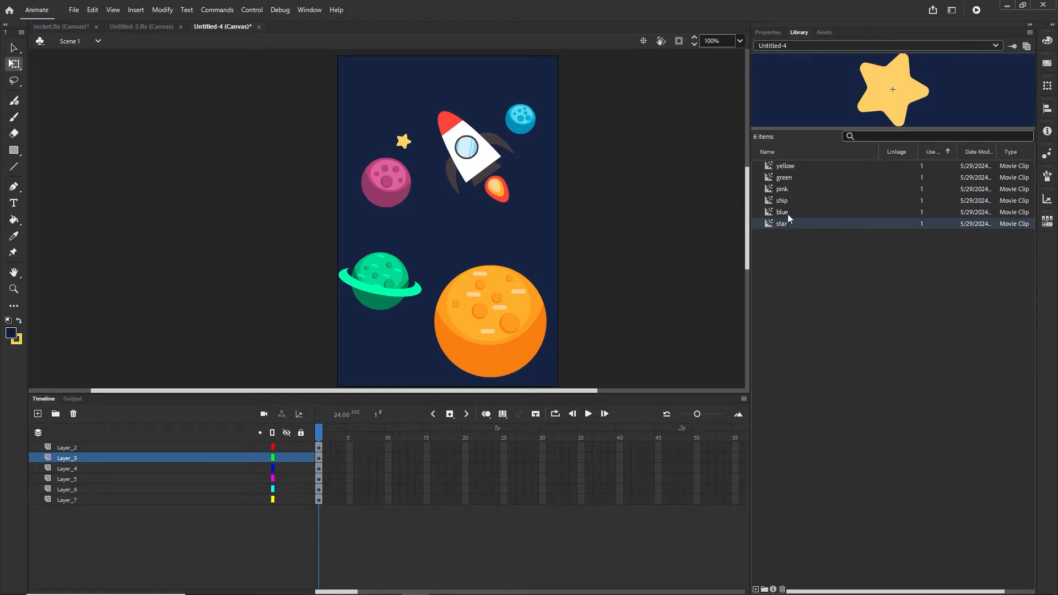
left_click(786, 167)
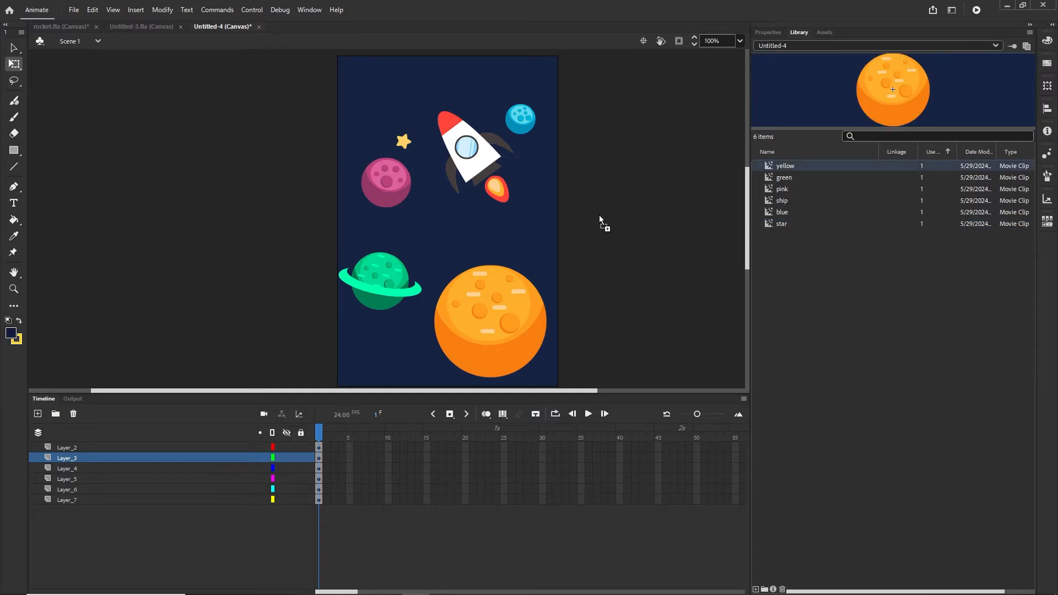
left_click_drag(599, 215, 599, 215)
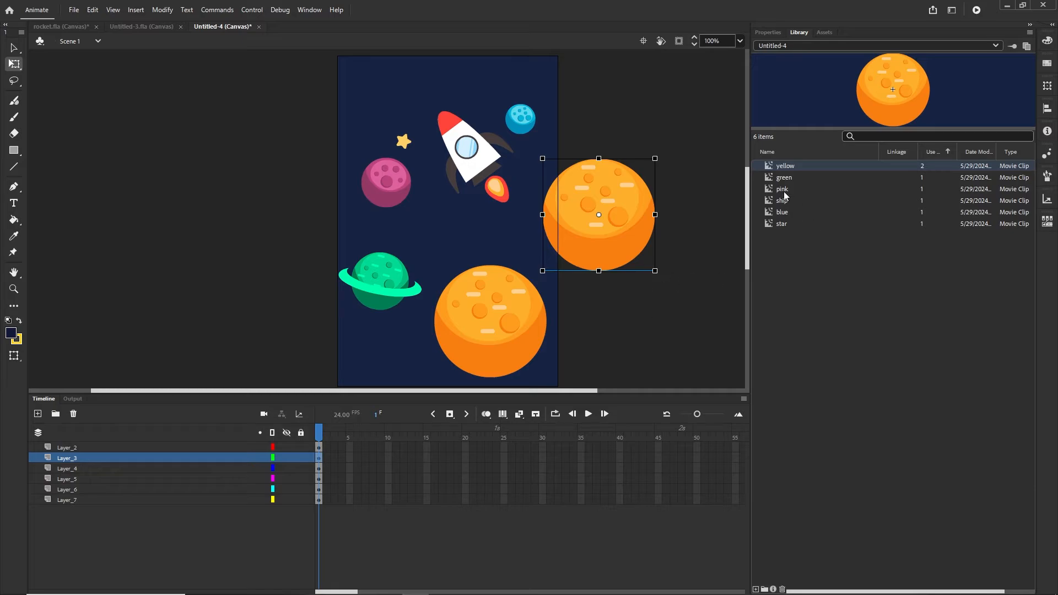
left_click_drag(785, 194, 633, 133)
left_click(661, 273)
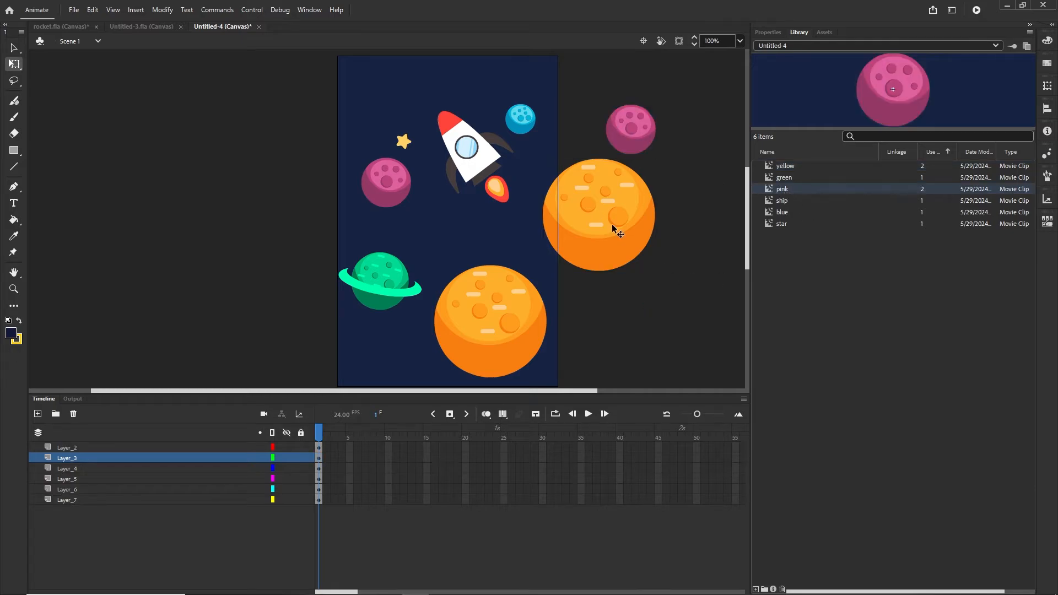
left_click(613, 226)
key("Delete")
left_click(637, 144)
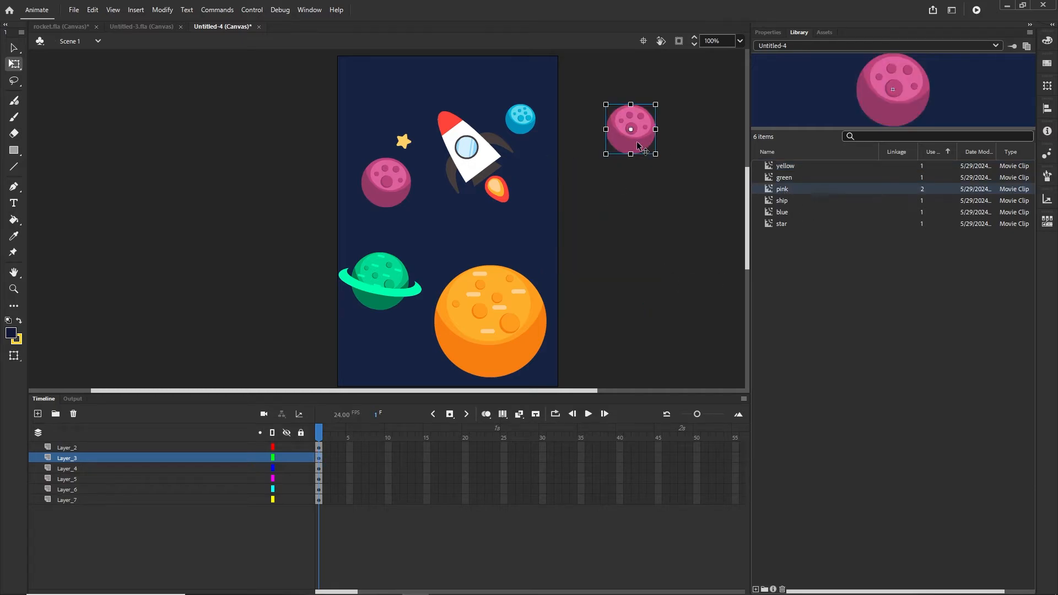
key("Delete")
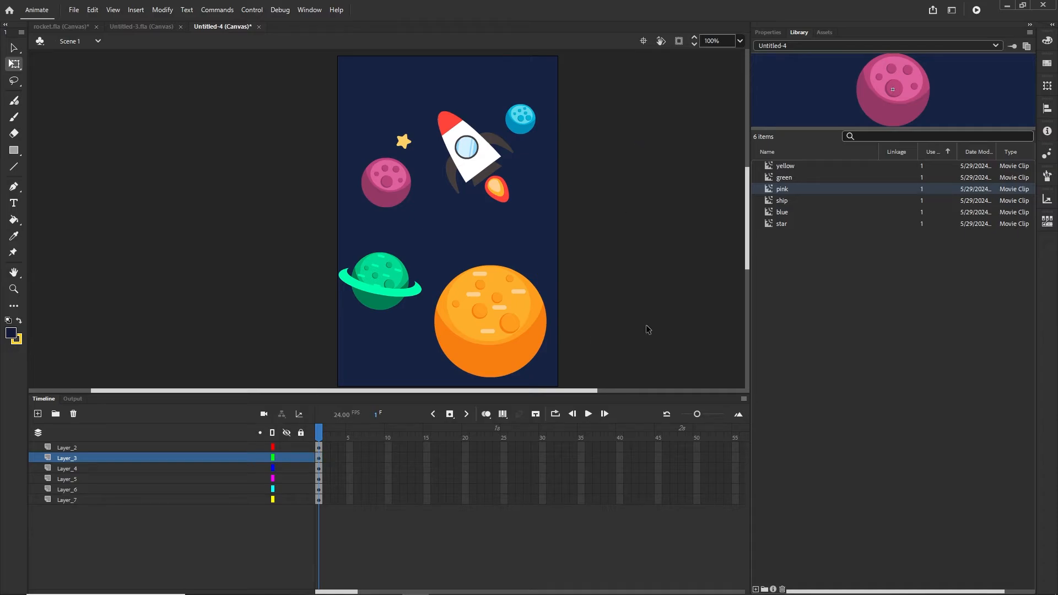
scroll(544, 260, "down", 2)
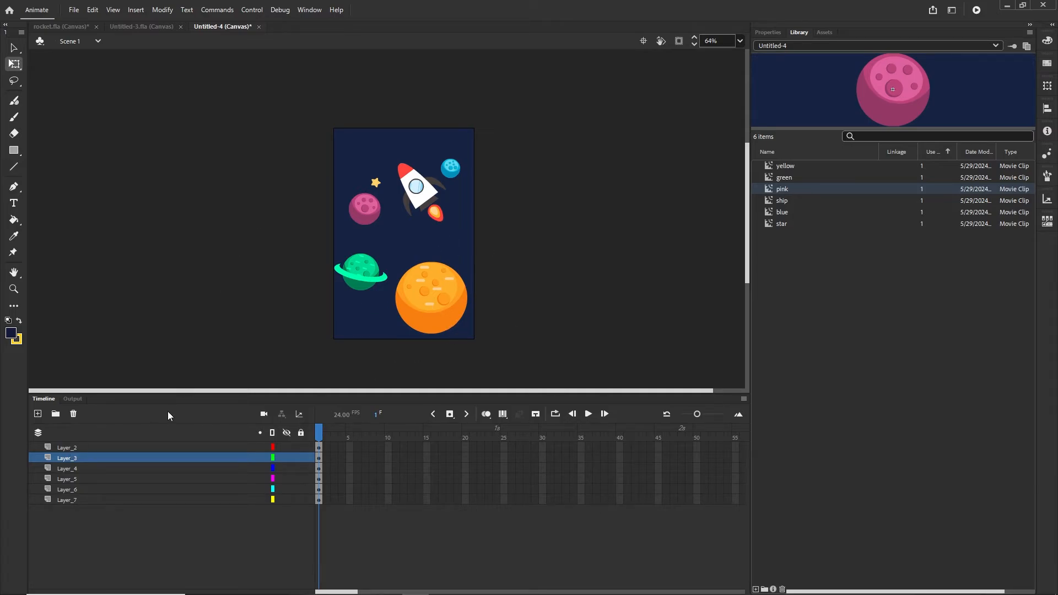
- Rename Layer_7, which holds the rocket, to ship
left_click(67, 501)
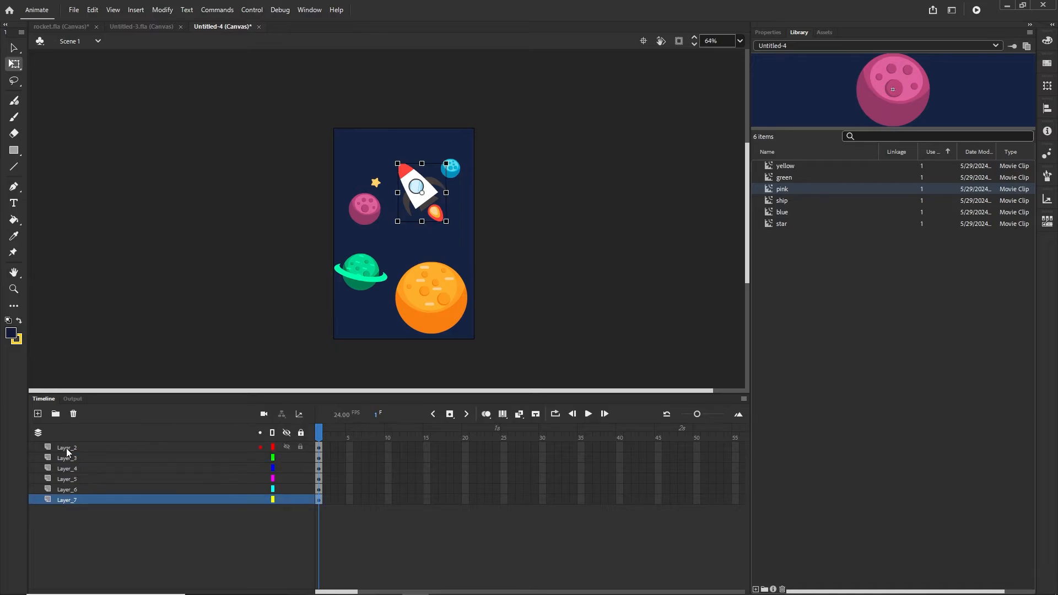
left_click(66, 448, "shift")
left_click(569, 295)
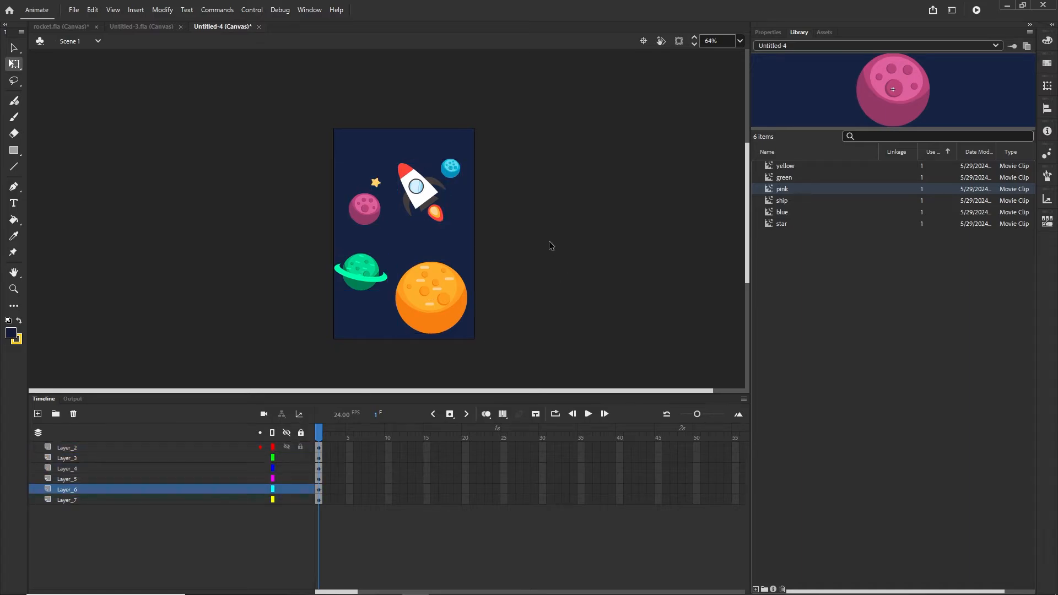
left_click(420, 194)
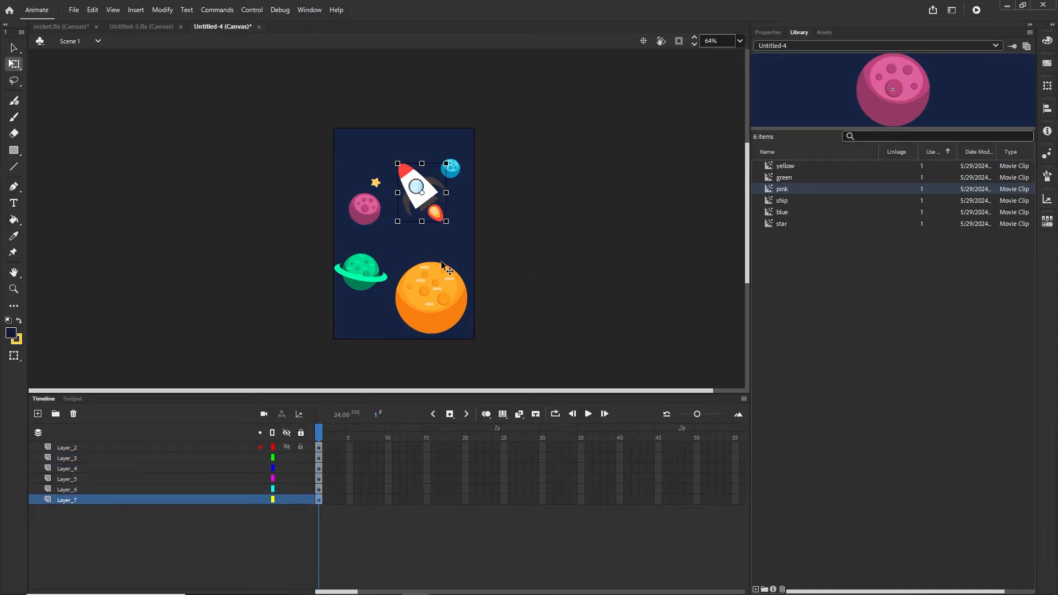
double_click(69, 500)
type("sh")
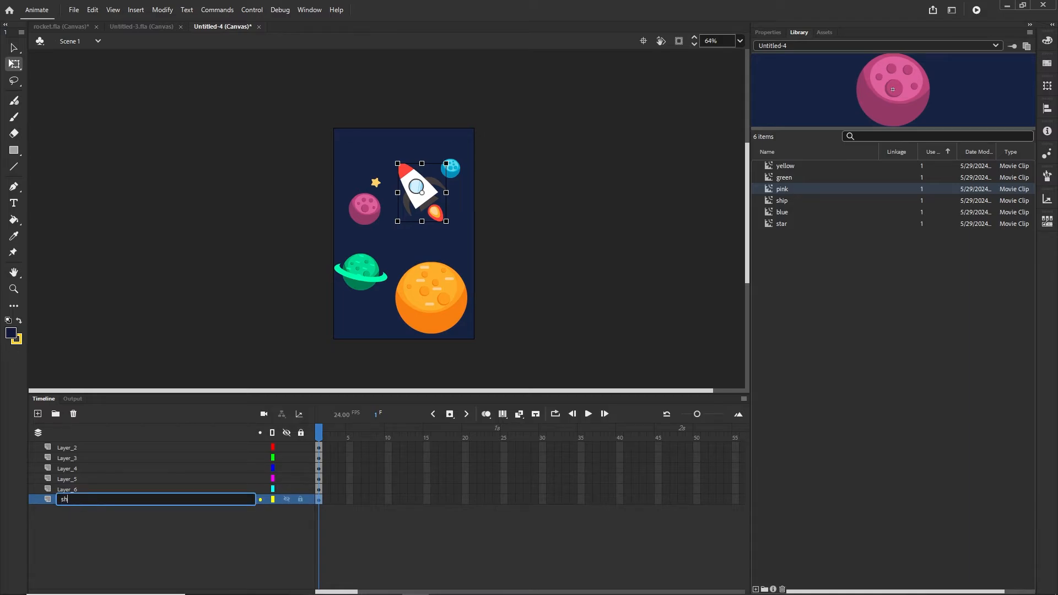
type("ip")
key("Return")
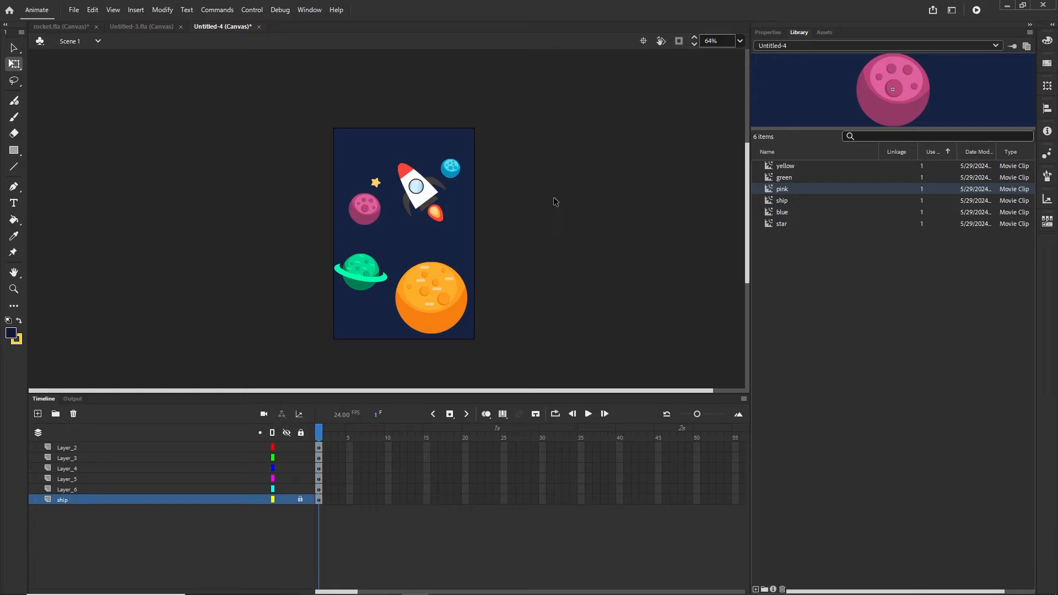
- Merge Layer_2 through Layer_6 into a single MergedLayer_1
left_click_drag(529, 104, 311, 346)
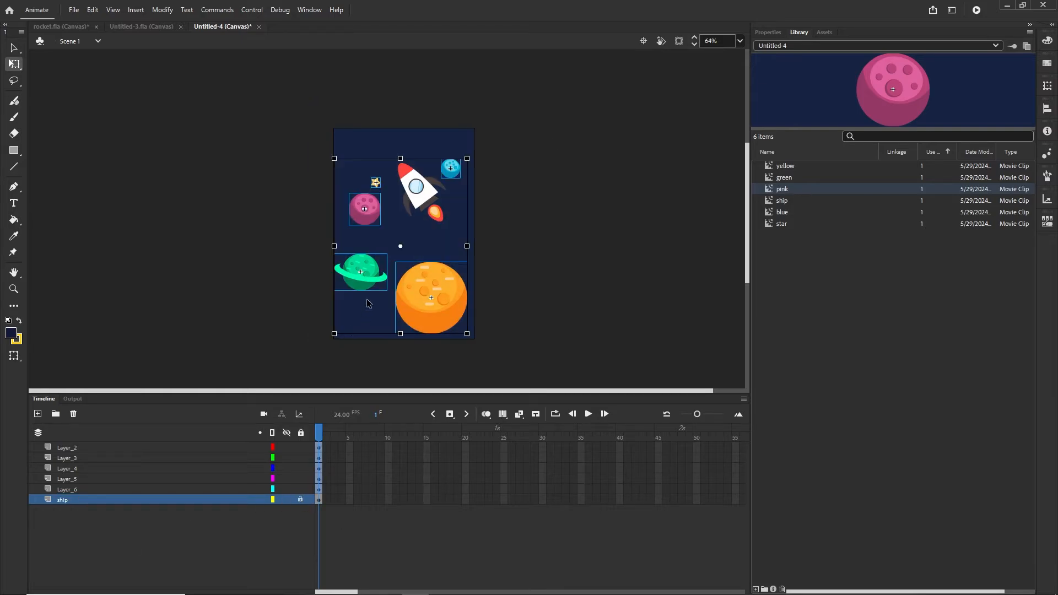
left_click(67, 448)
left_click(602, 279)
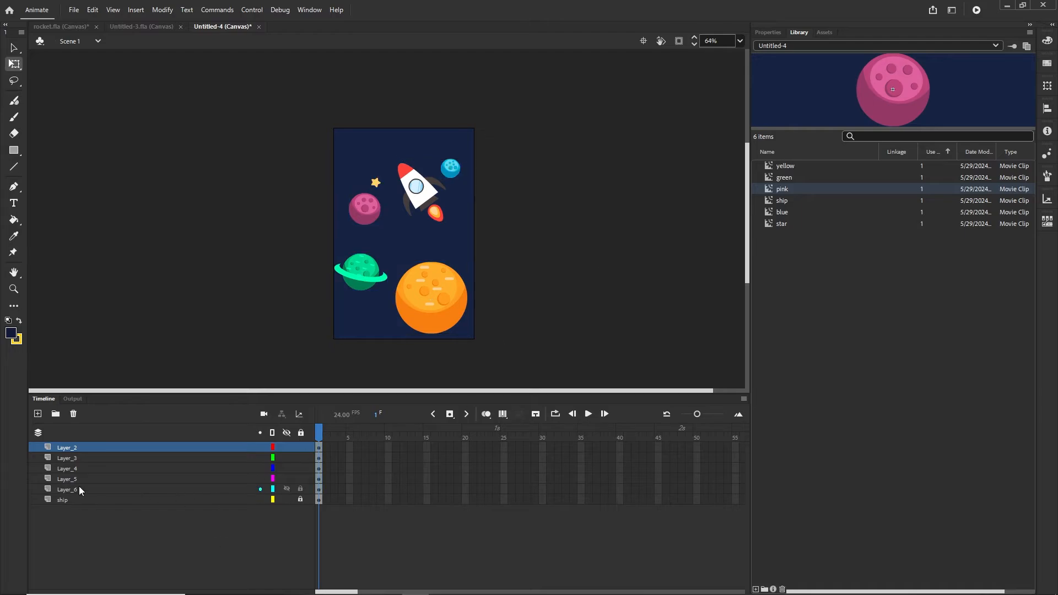
left_click(61, 491)
left_click(67, 449, "shift")
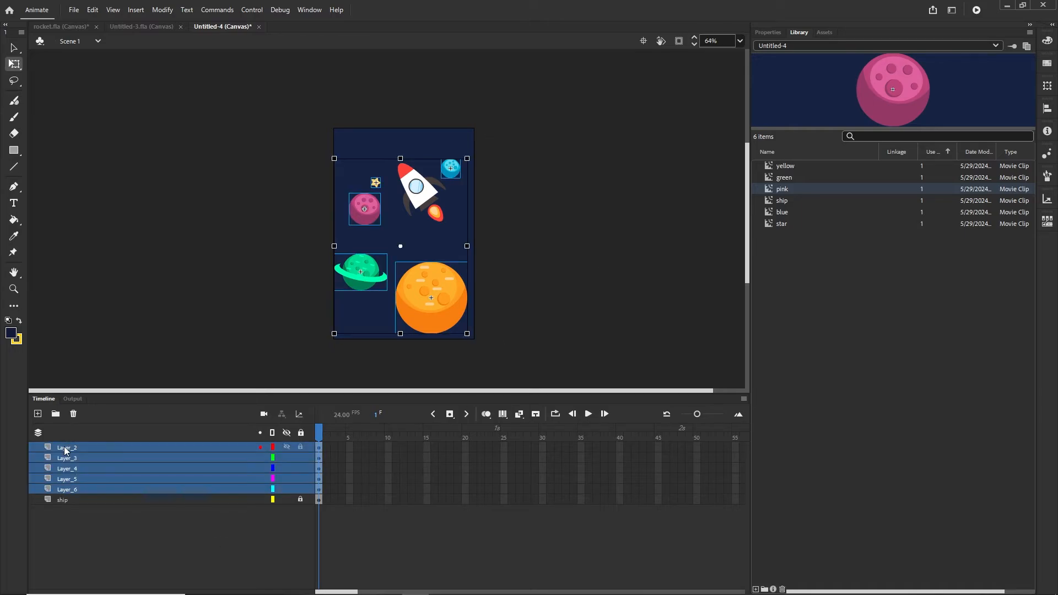
right_click(69, 458)
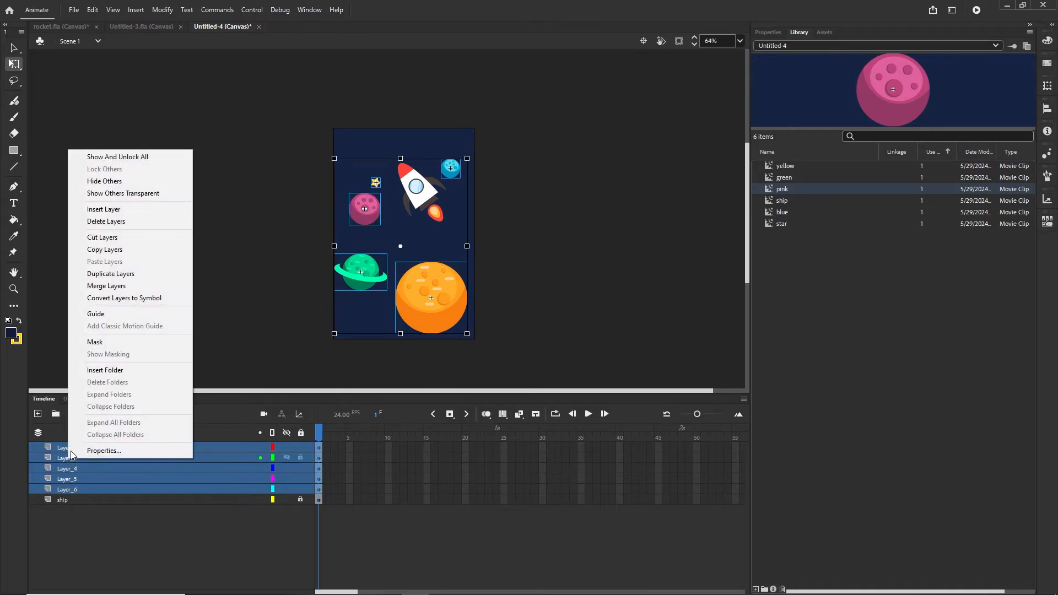
left_click(121, 287)
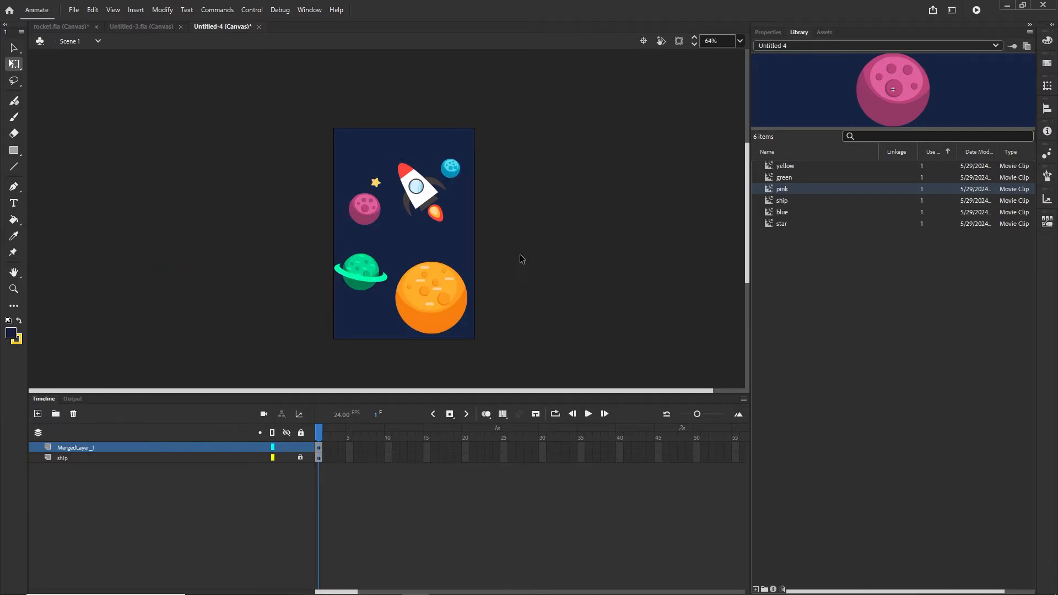
- Check the contents of the MergedLayer_1 and ship layers, leaving nothing selected
left_click(77, 447)
left_click(597, 224)
scroll(461, 257, "up", 3)
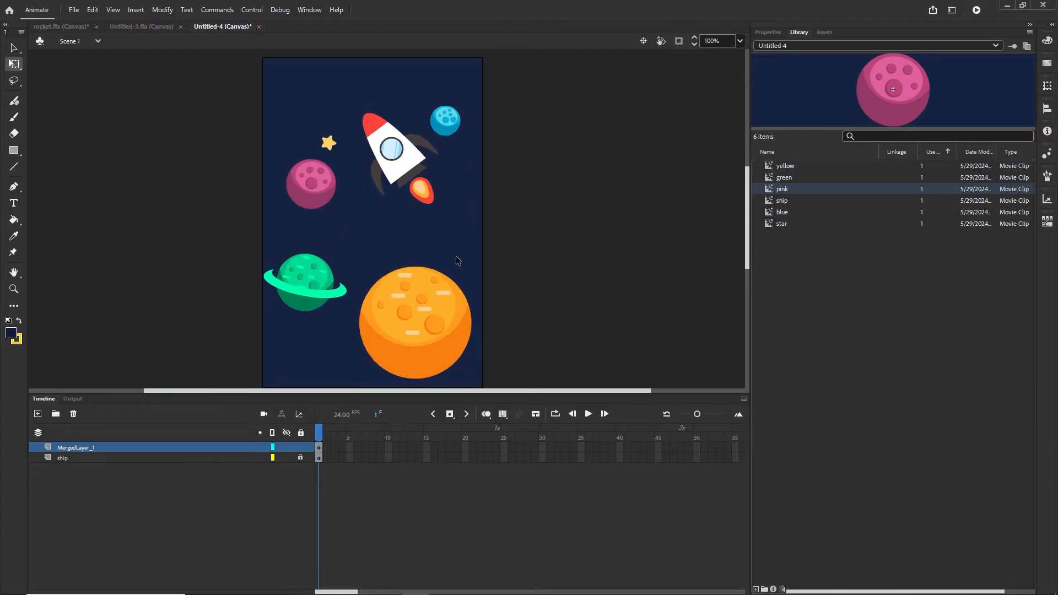
left_click(60, 460)
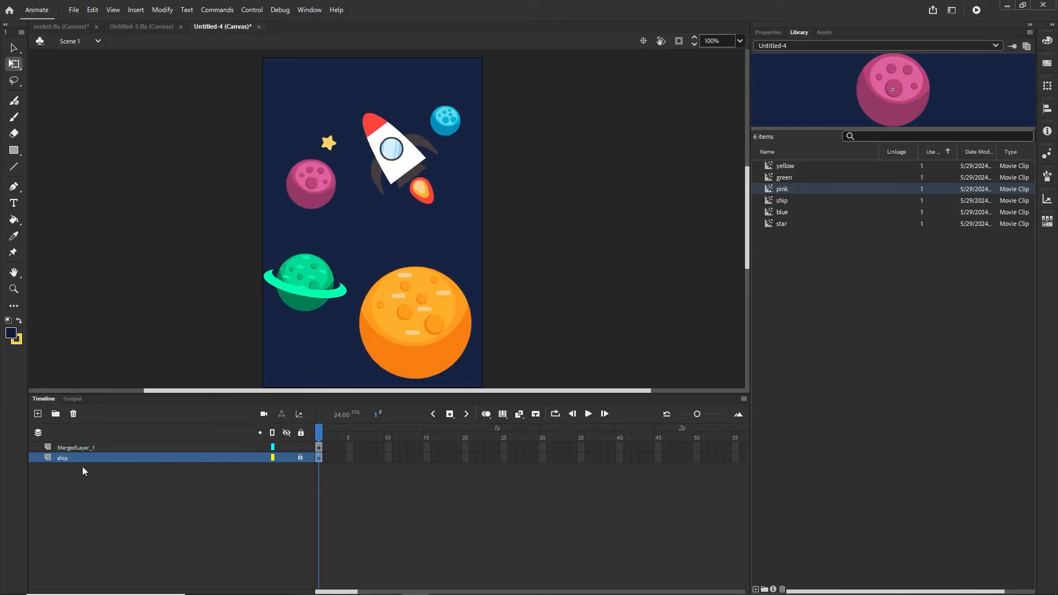
left_click(88, 448)
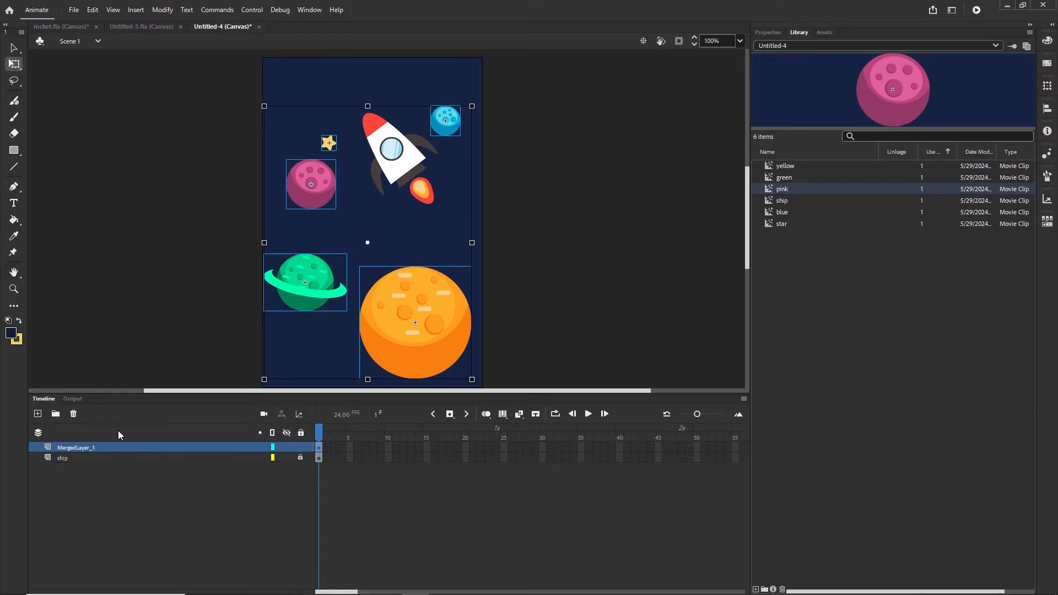
left_click(565, 204)
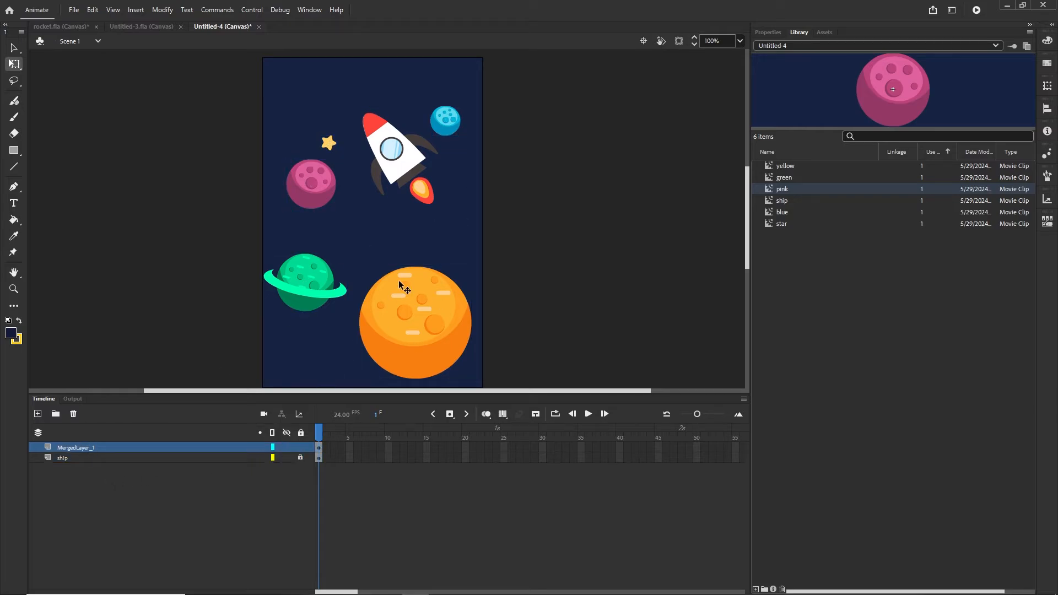
scroll(415, 260, "down", 3)
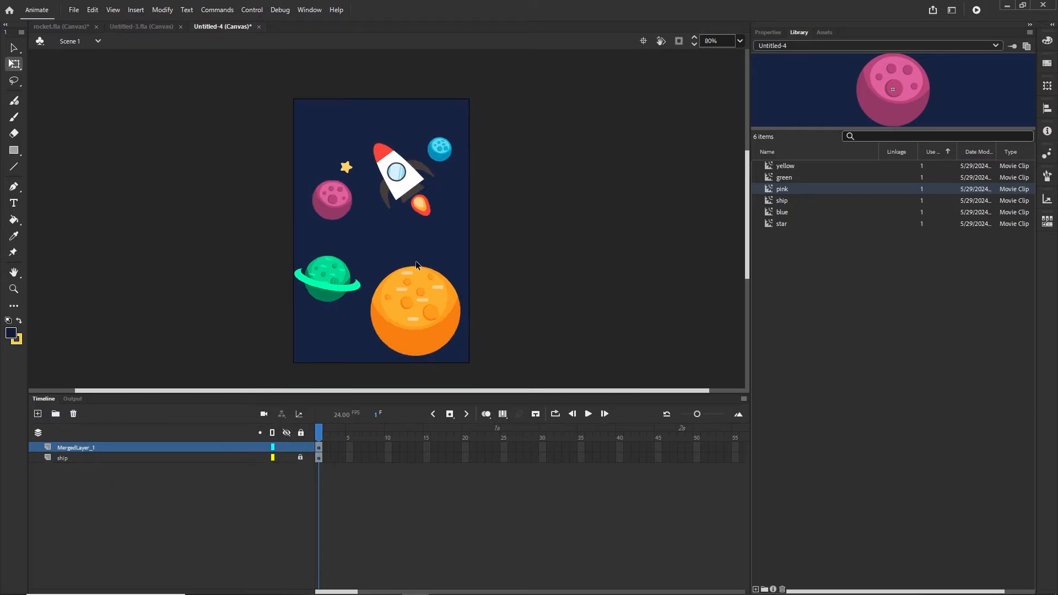
- Add a new layer above MergedLayer_1 and name it BG
left_click(37, 415)
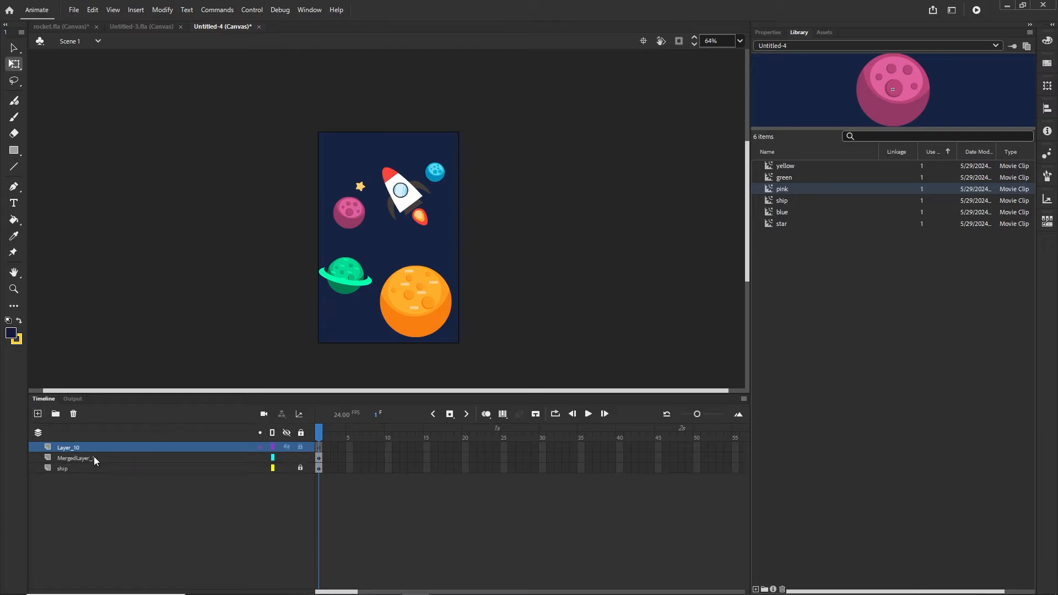
double_click(65, 445)
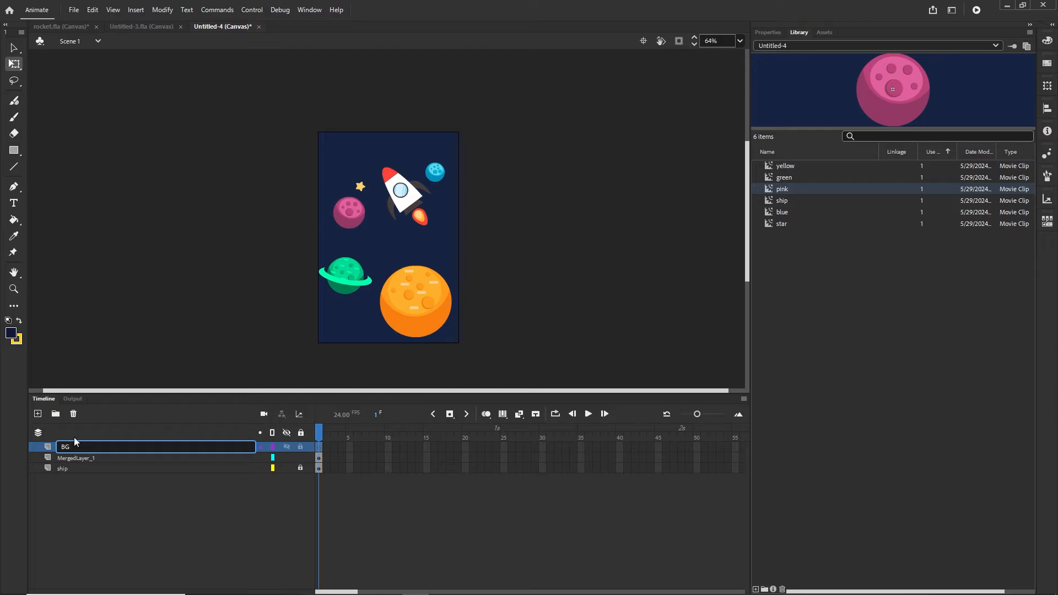
key("Return")
- Draw a navy rectangle with no stroke over the whole stage
left_click_drag(11, 151, 45, 150)
left_click(773, 33)
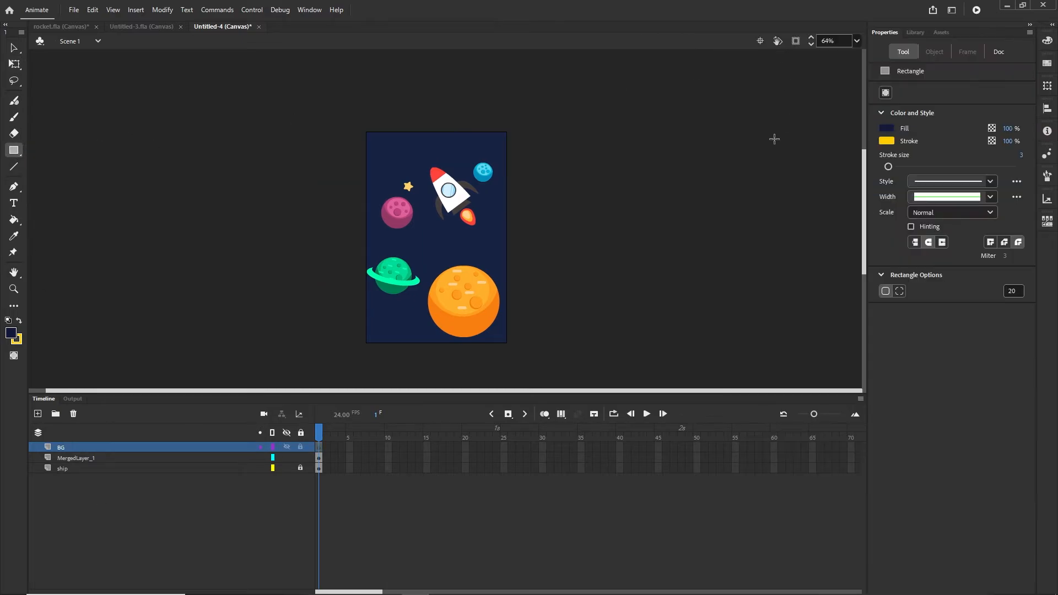
left_click(887, 139)
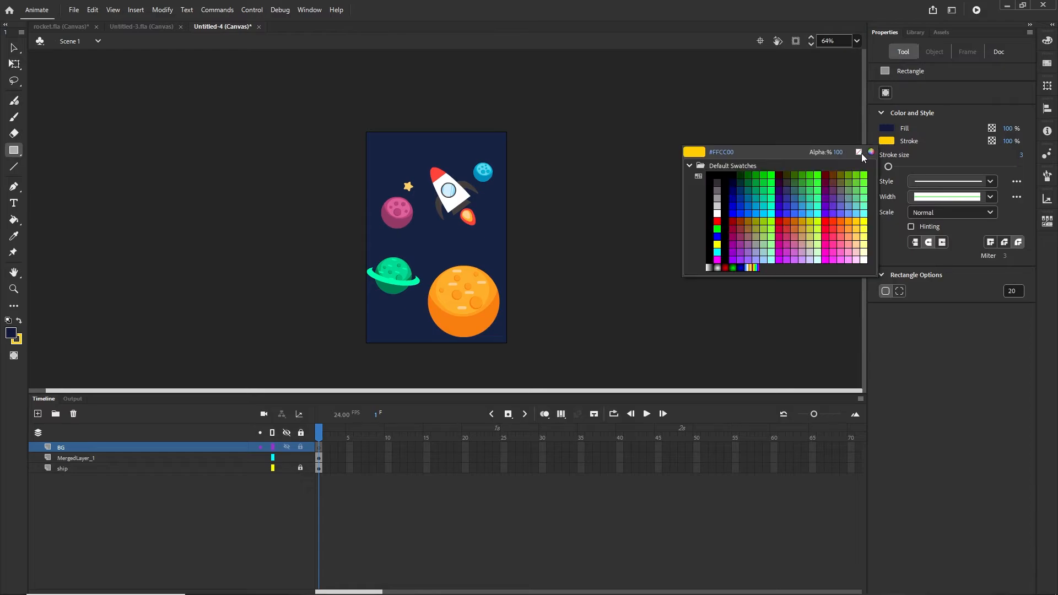
left_click(858, 151)
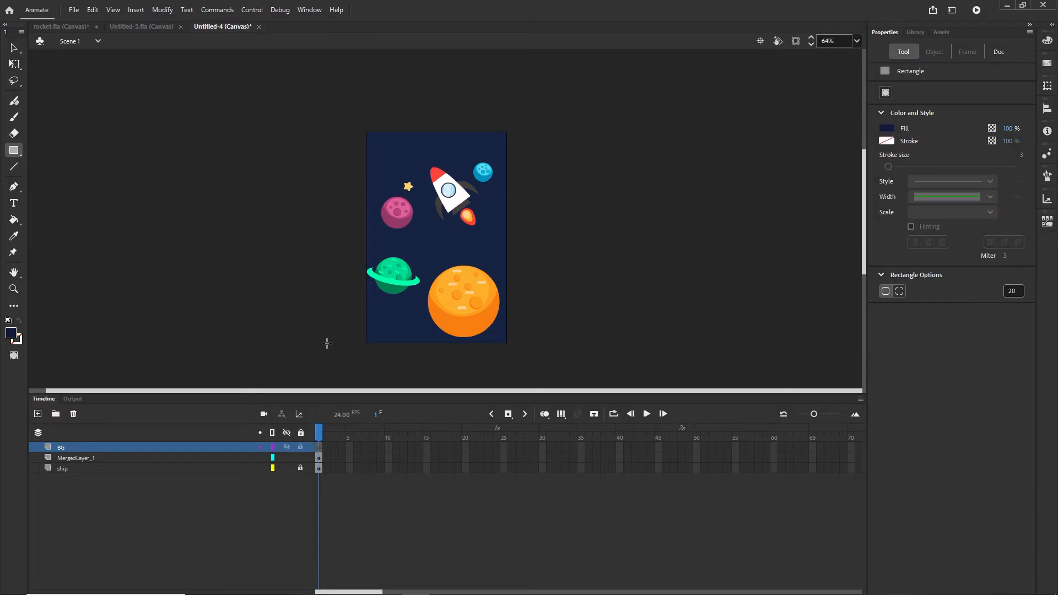
left_click_drag(340, 346, 874, 35)
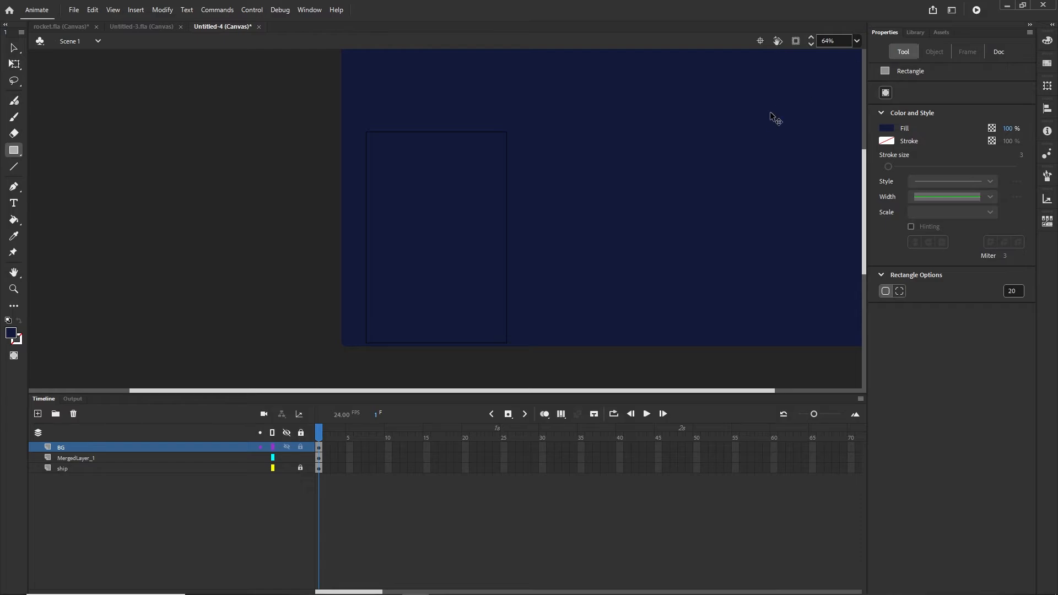
- Enlarge the navy rectangle with Free Transform, widening it right and extending it upward
scroll(769, 117, "down", 3)
left_click_drag(647, 168, 646, 220)
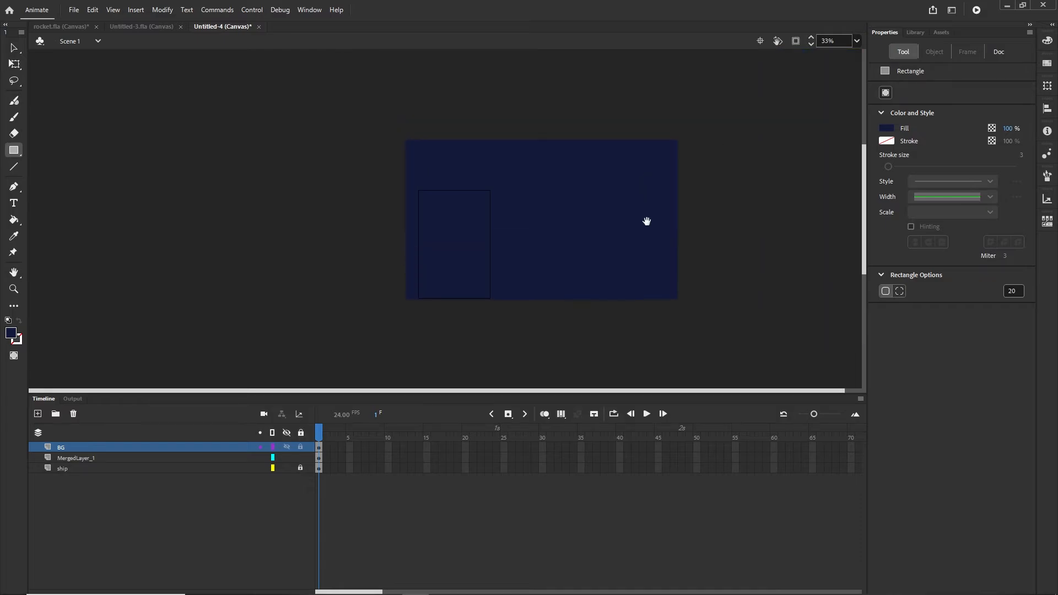
left_click(14, 48)
left_click(593, 237)
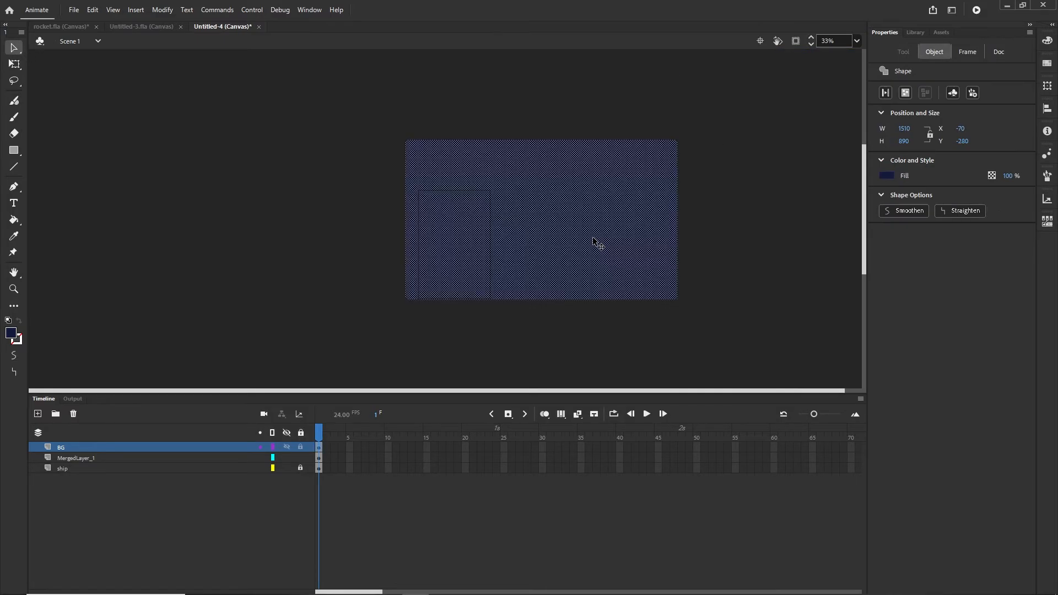
key("q")
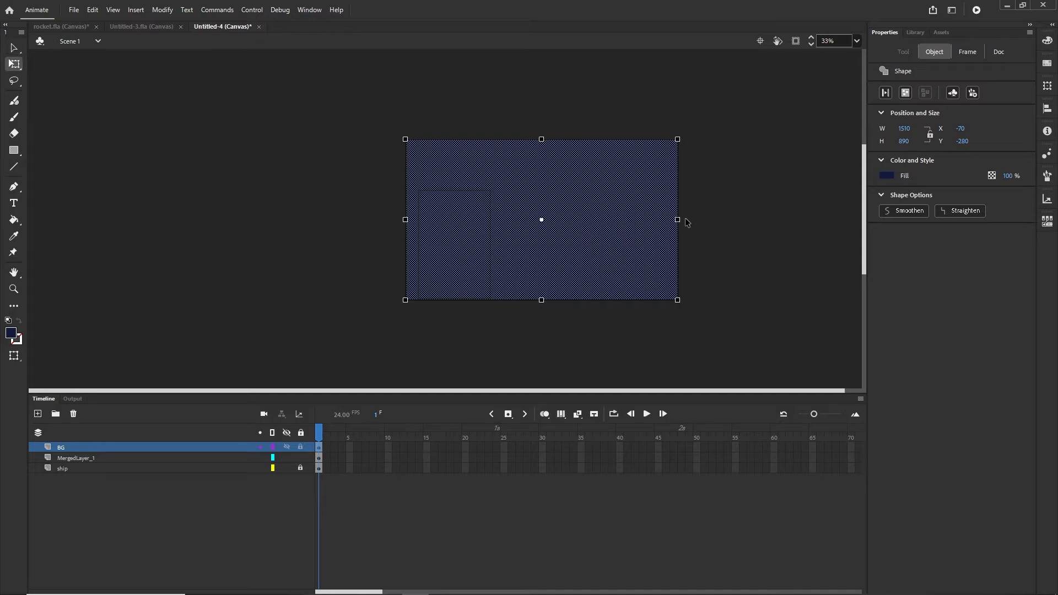
left_click_drag(679, 219, 761, 219)
left_click_drag(583, 140, 584, 106)
left_click(629, 98)
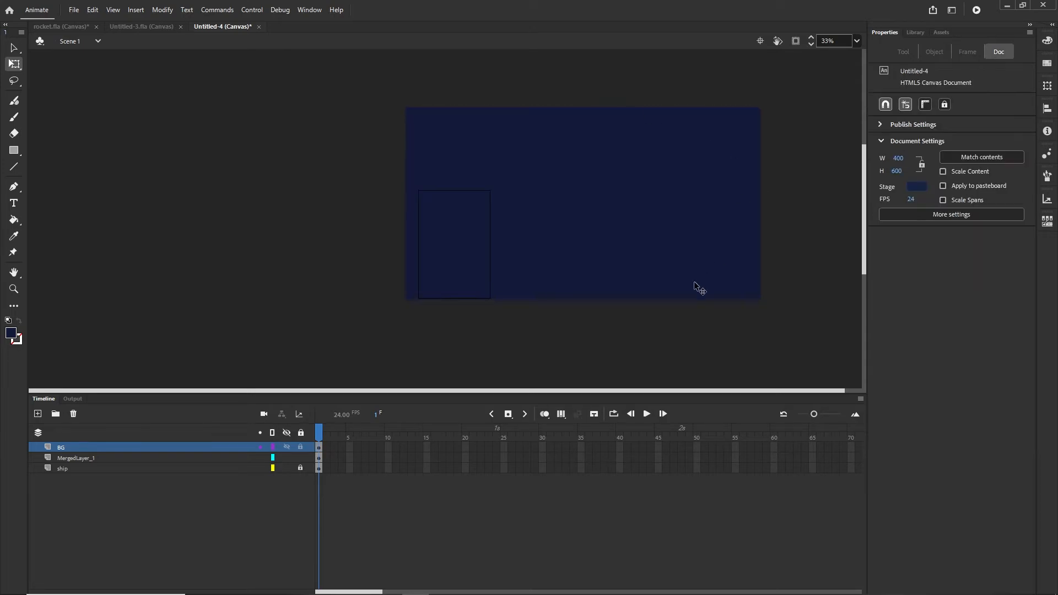
- Nudge the navy rectangle left and down with Shift+arrow keys so it overhangs the stage
left_click(580, 273)
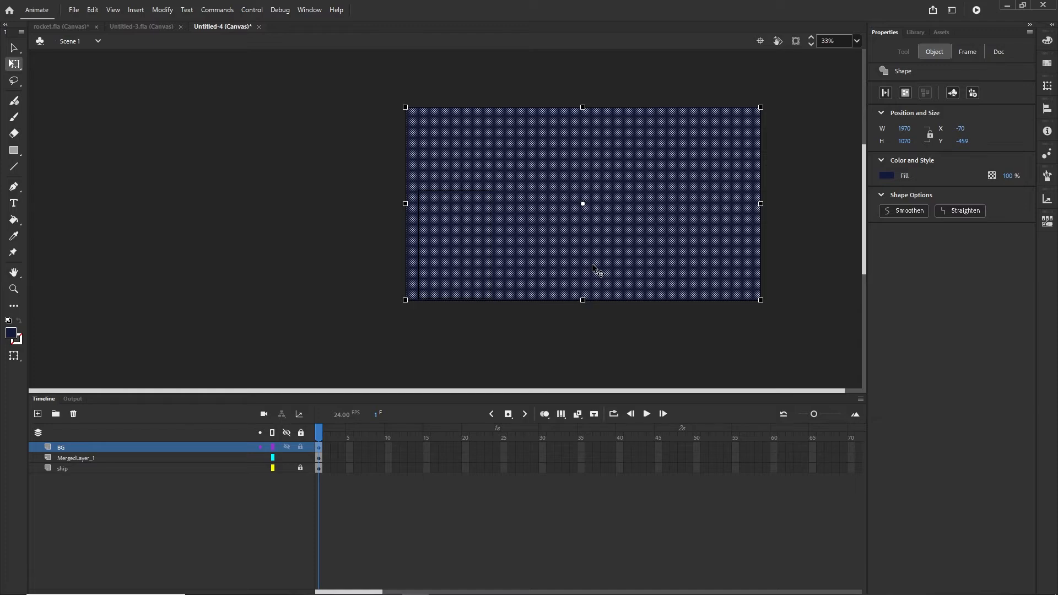
key("shift+Down")
key("shift+Left")
key("shift+Left")
key("shift+Down")
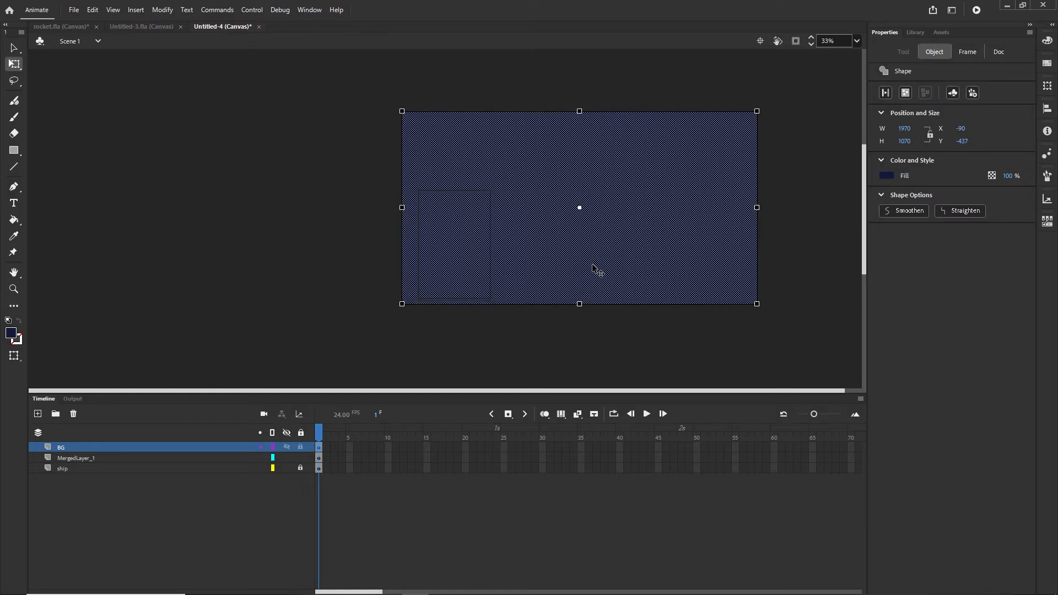
left_click(773, 248)
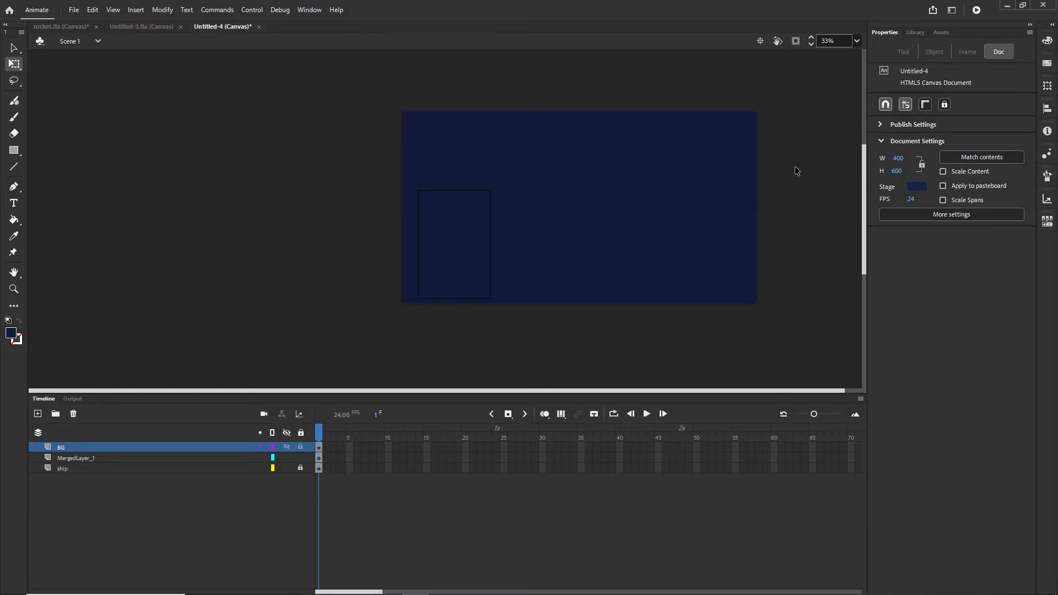
left_click(796, 42)
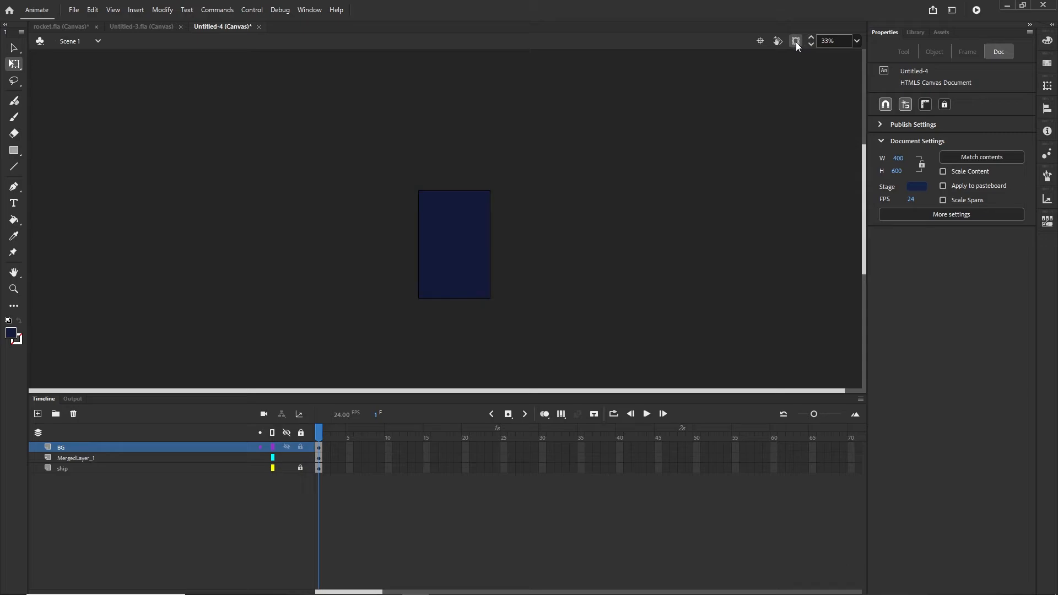
left_click(796, 42)
- Move the BG layer below the ship layer and lock it
scroll(491, 298, "up", 1)
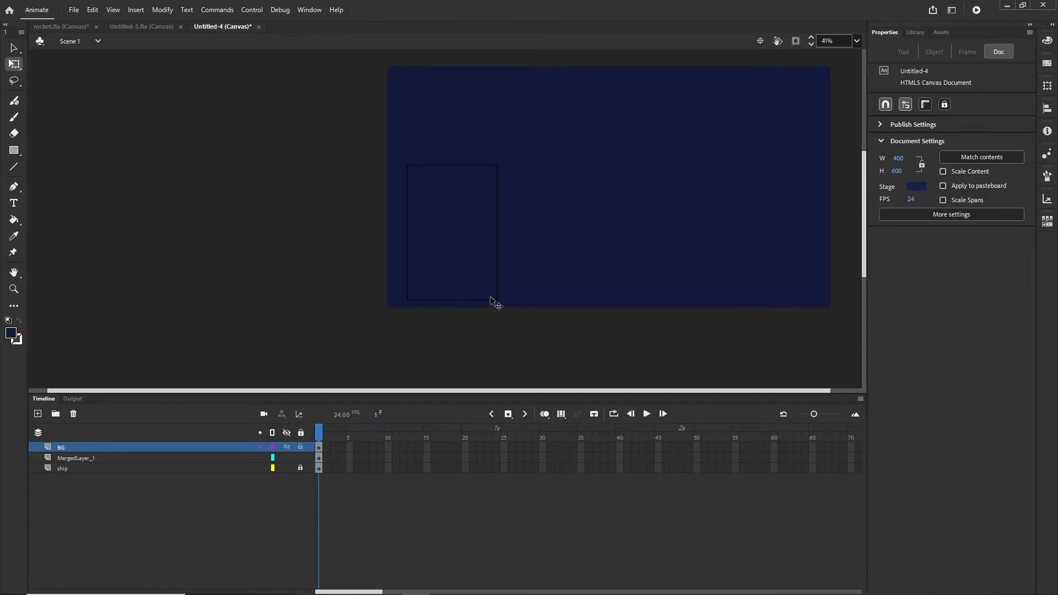
left_click_drag(69, 448, 74, 483)
left_click(292, 492)
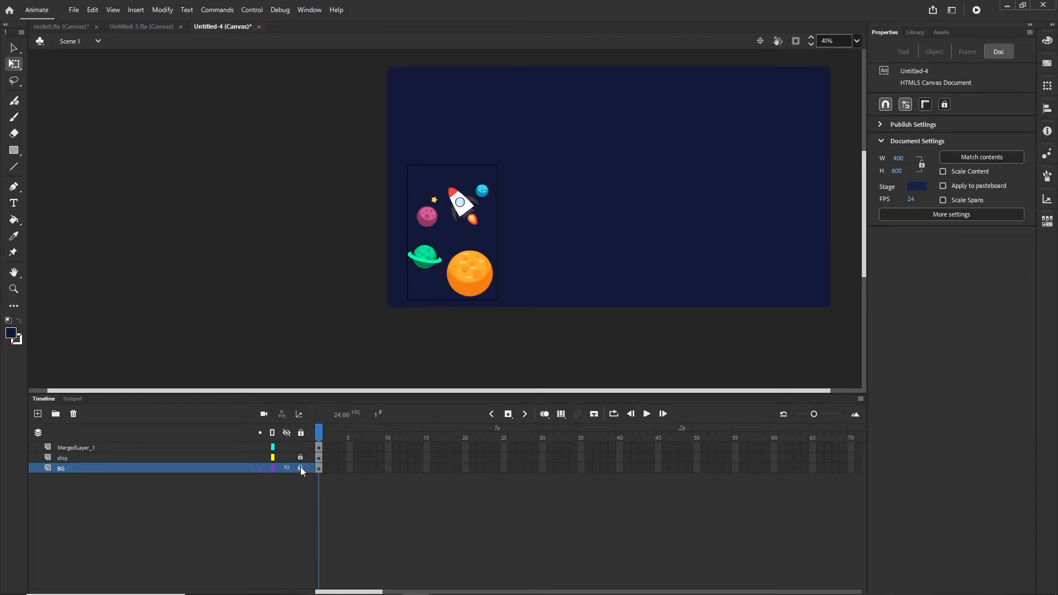
left_click(300, 468)
scroll(580, 243, "up", 3)
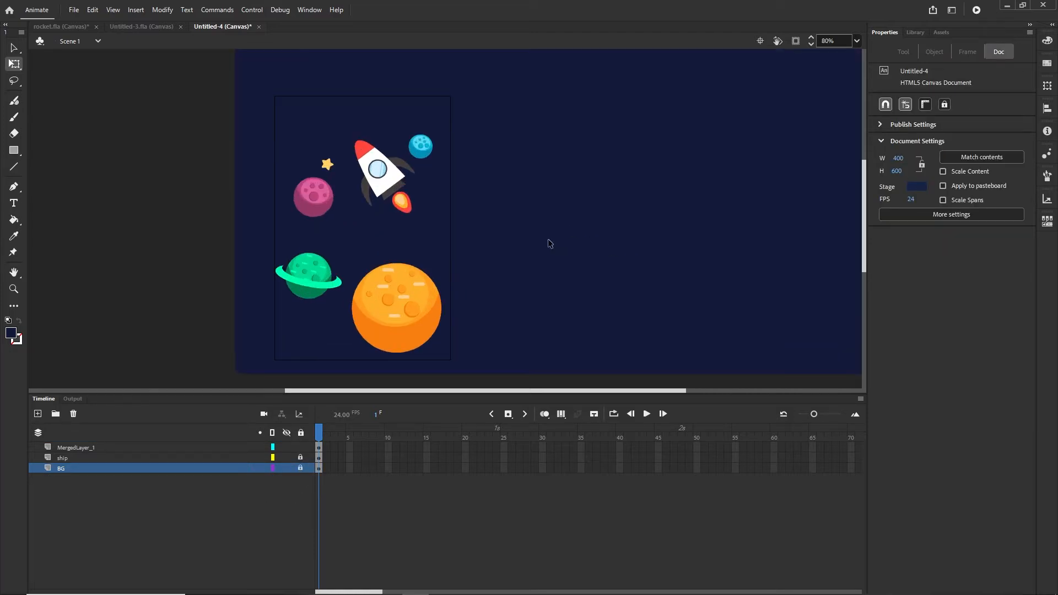
scroll(549, 241, "up", 1)
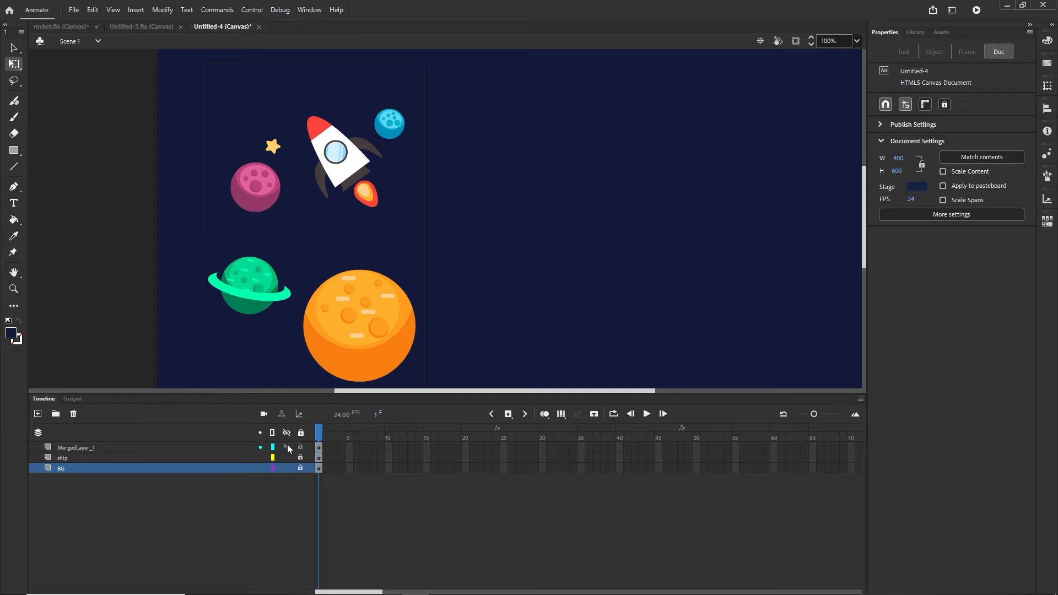
scroll(466, 227, "down", 1)
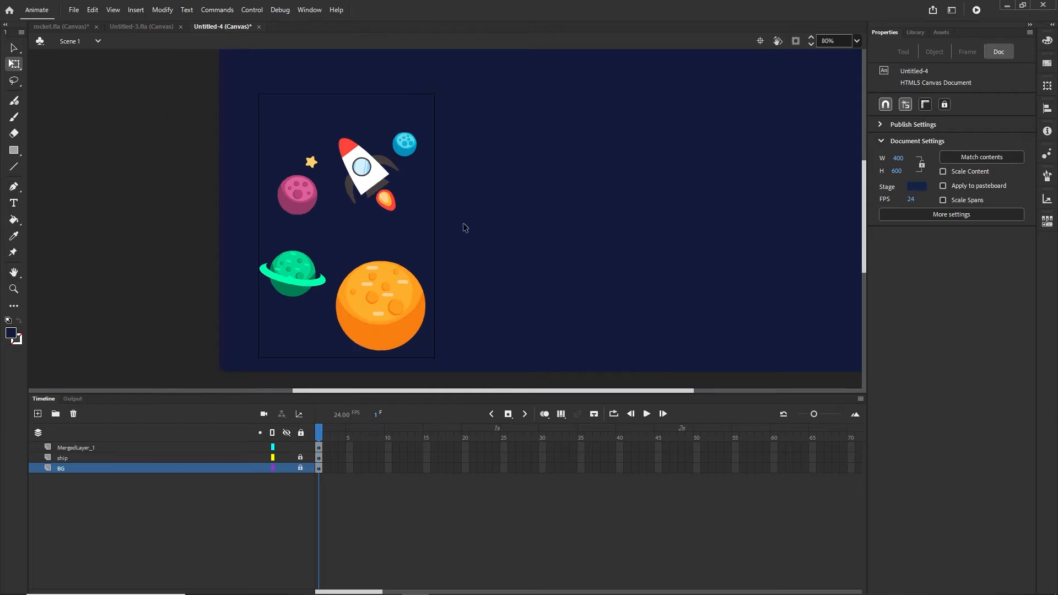
- Shrink the orange planet slightly with its transform handle
left_click(390, 312)
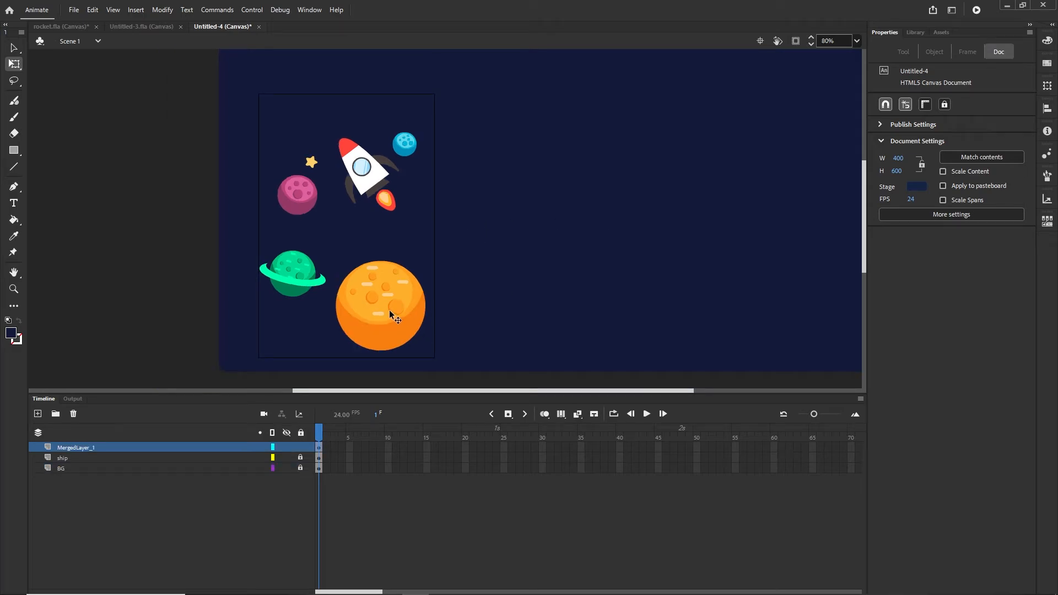
left_click_drag(424, 261, 420, 271)
left_click(368, 346)
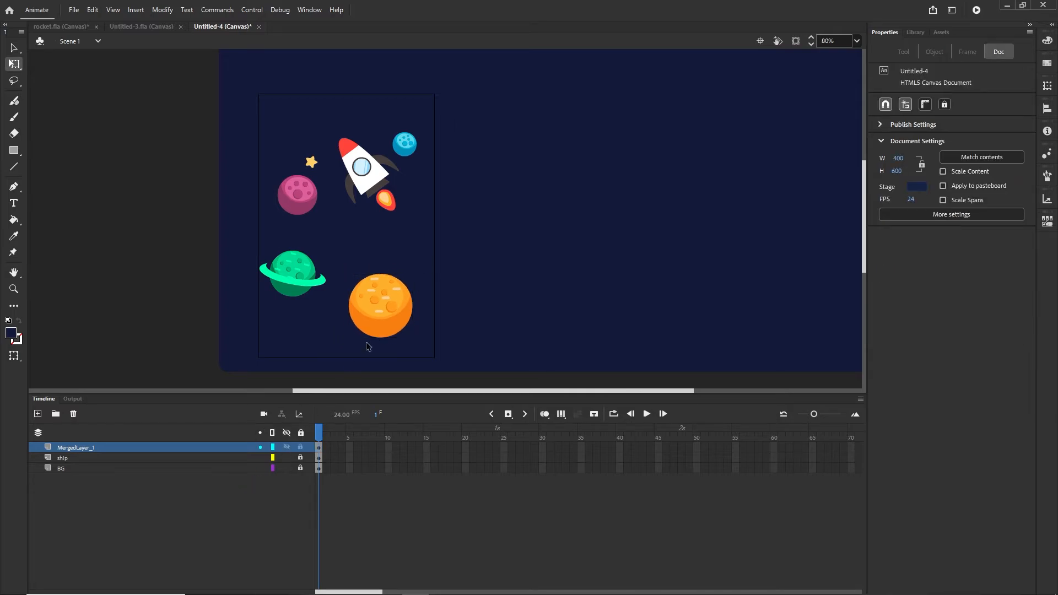
left_click(401, 312)
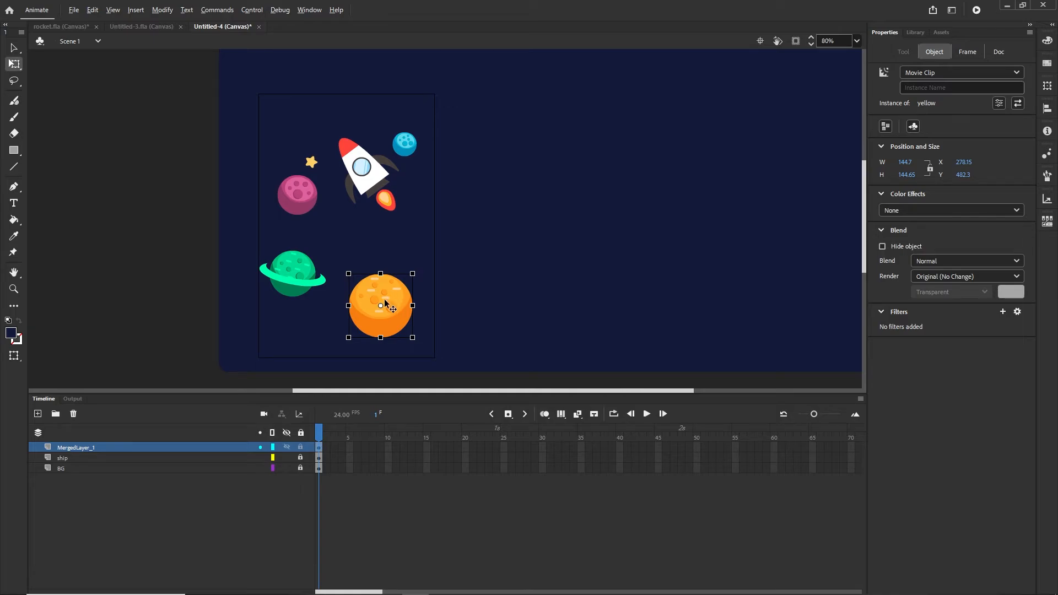
- Place copies of the orange, green ringed, blue and pink planets on the pasteboard right of the stage
left_click_drag(390, 300, 566, 216, "alt")
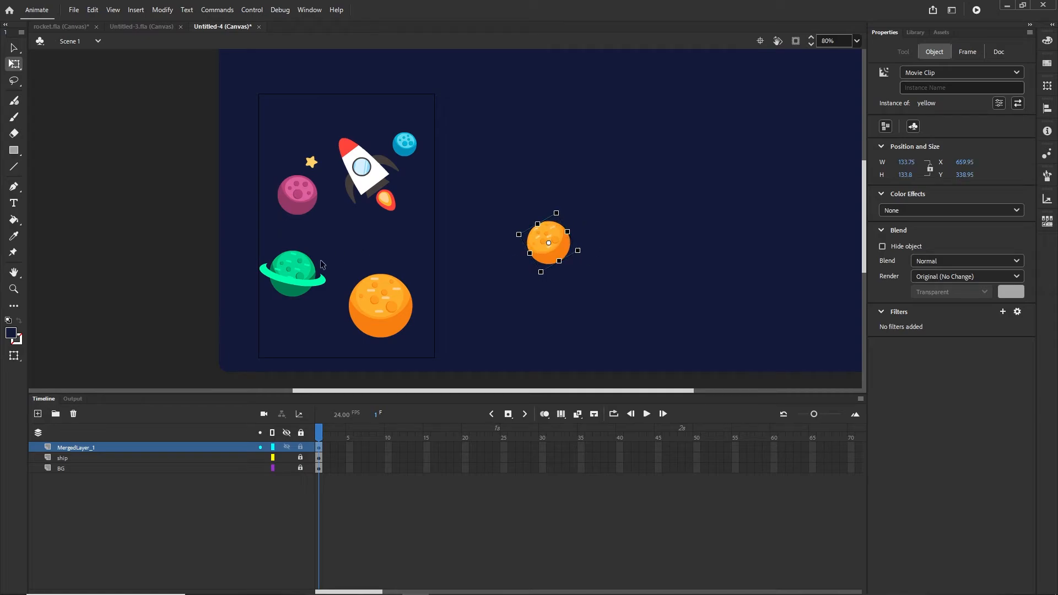
left_click(302, 277)
left_click_drag(302, 278, 501, 176, "alt")
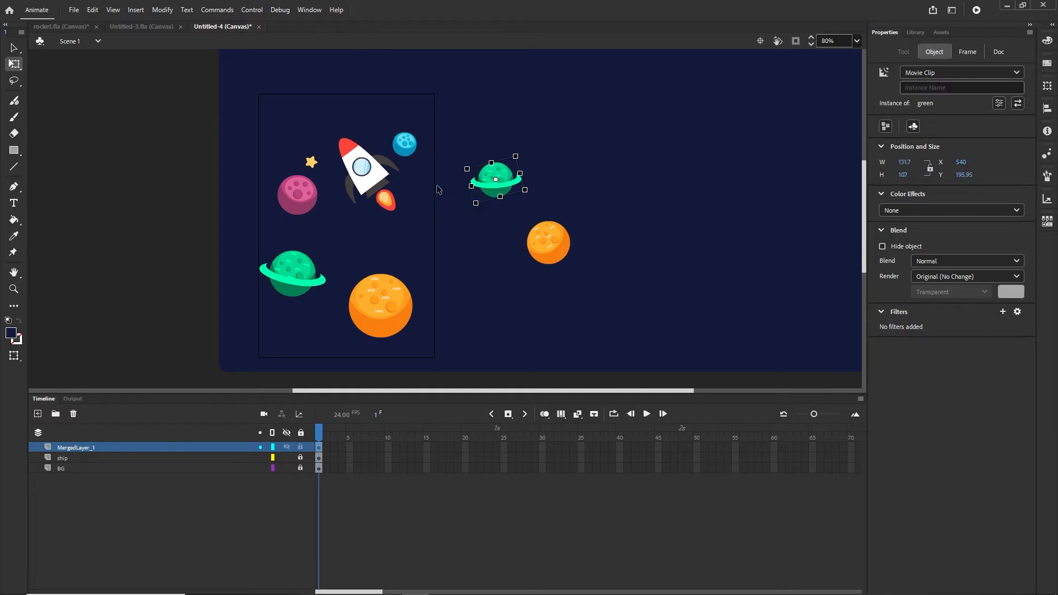
left_click(408, 148)
scroll(551, 171, "up", 2)
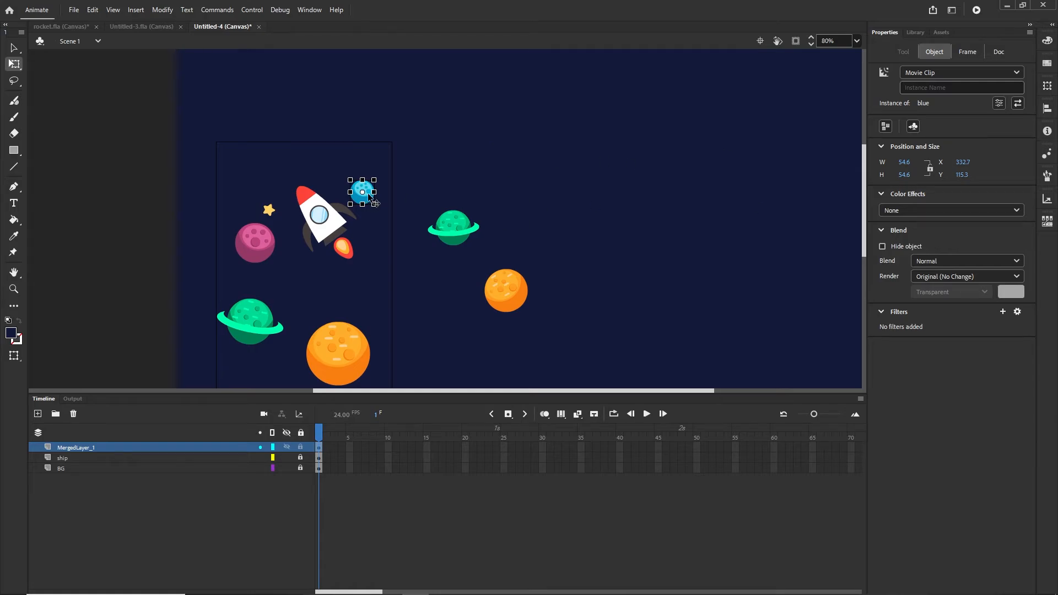
left_click_drag(372, 206, 511, 118)
left_click(256, 250)
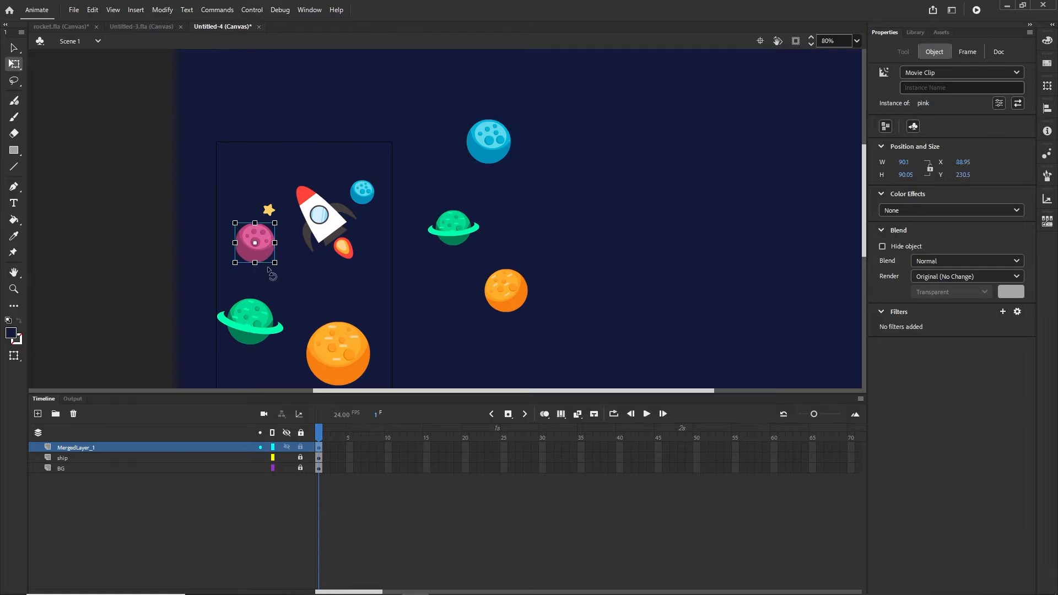
left_click_drag(270, 254, 583, 189)
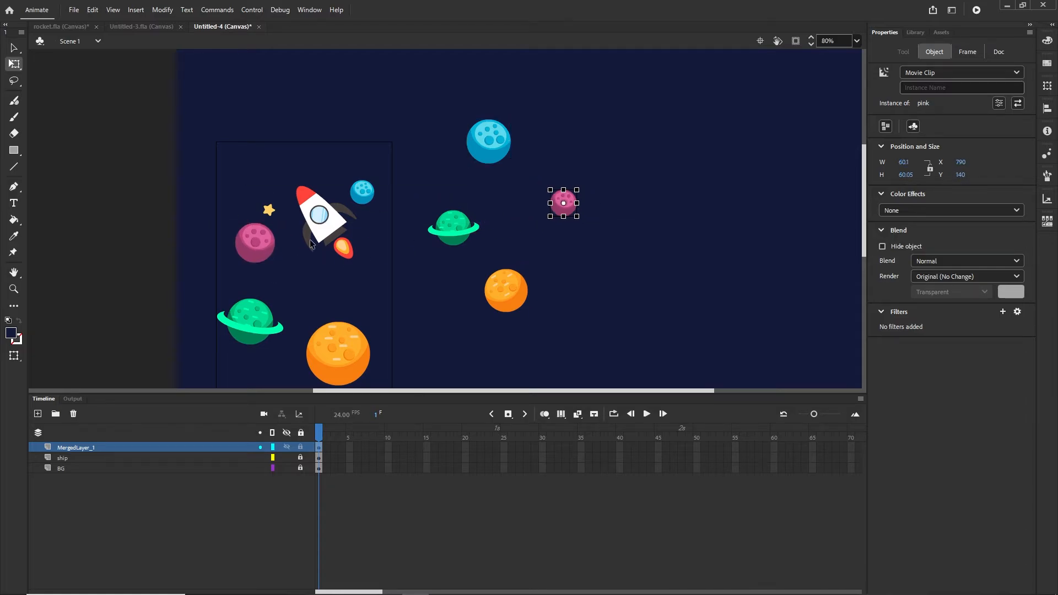
left_click(272, 213)
scroll(275, 216, "up", 1)
scroll(275, 216, "up", 2)
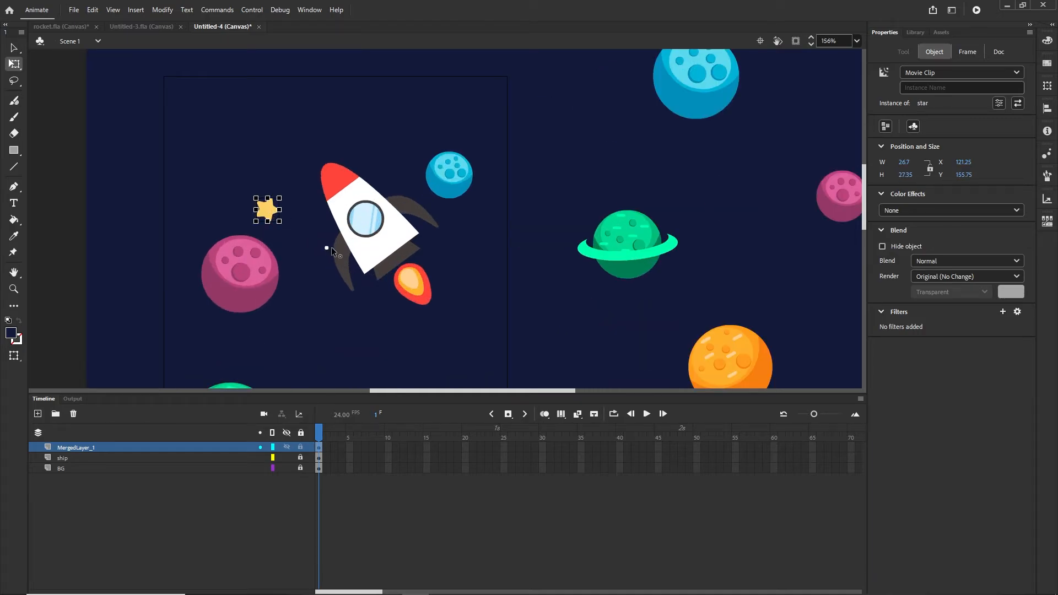
- Duplicate the star several times onto the area right of the stage
scroll(283, 216, "up", 3)
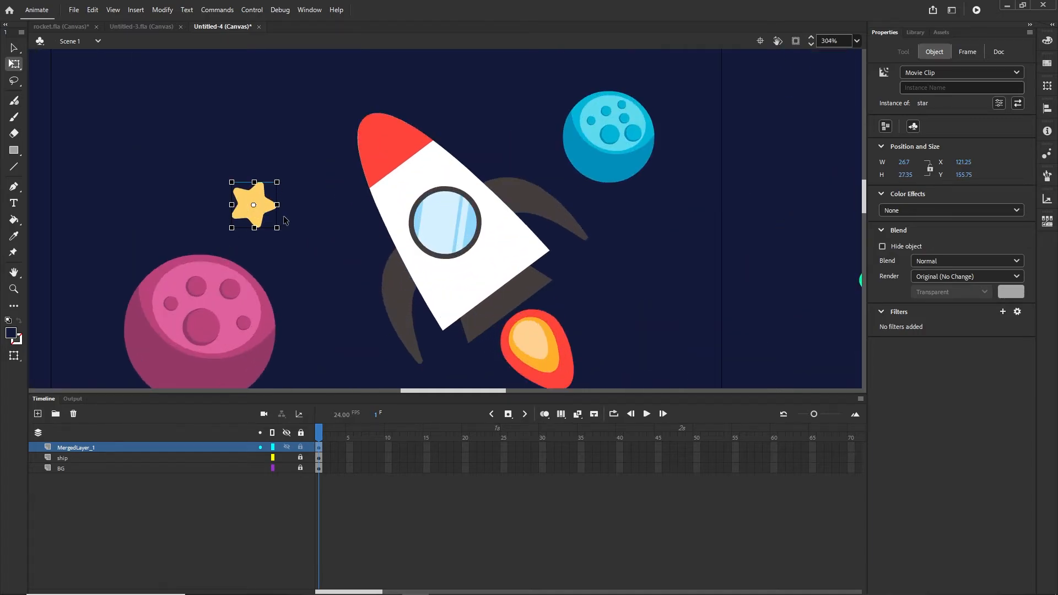
left_click_drag(255, 215, 783, 169)
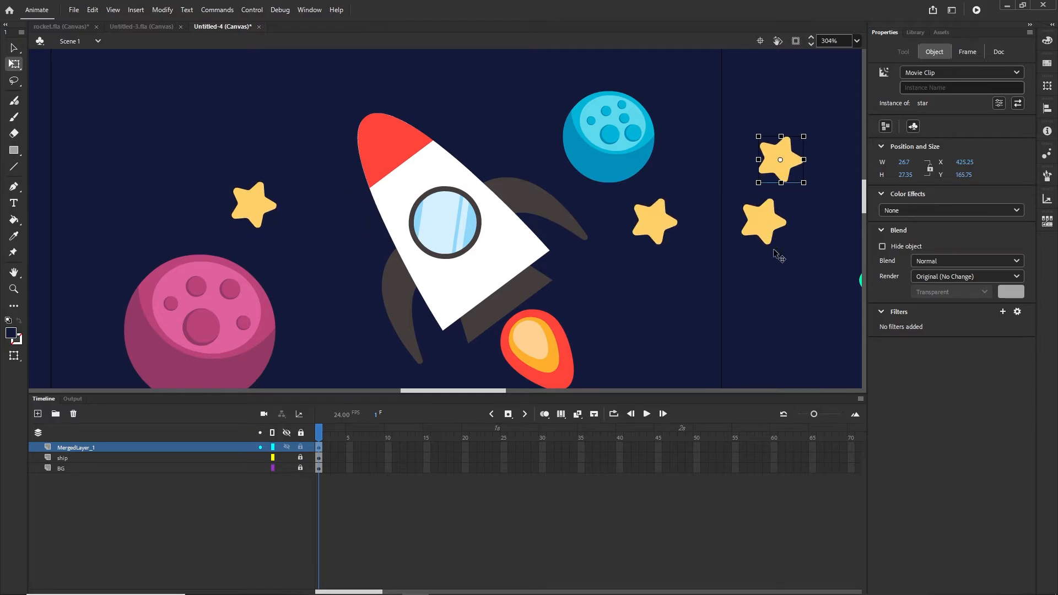
left_click_drag(777, 254, 814, 322)
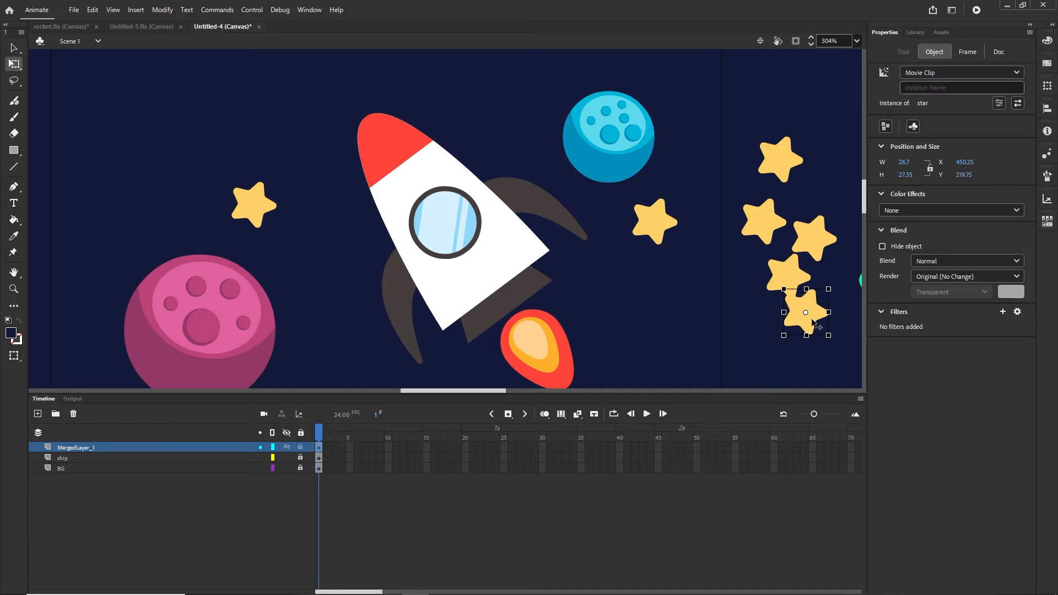
scroll(792, 262, "down", 5)
left_click_drag(793, 262, 419, 226)
scroll(407, 274, "up", 1)
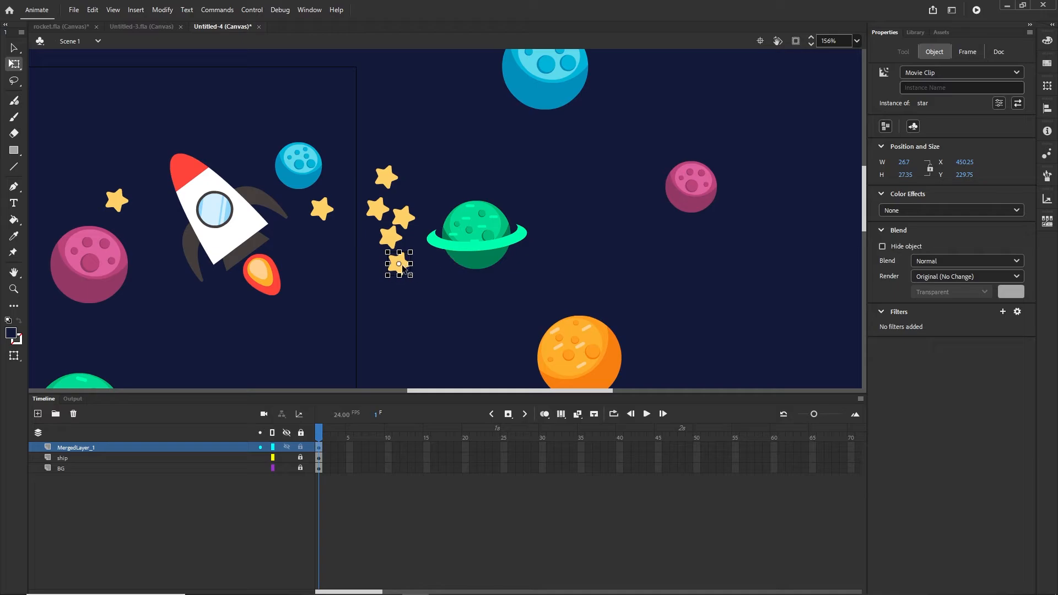
scroll(401, 267, "up", 1)
scroll(403, 270, "up", 2)
- Scatter the star copies among the planets, moving one up beside the large blue planet
left_click_drag(406, 265, 788, 234)
left_click_drag(420, 192, 758, 131)
left_click_drag(388, 213, 487, 359)
scroll(513, 295, "down", 4)
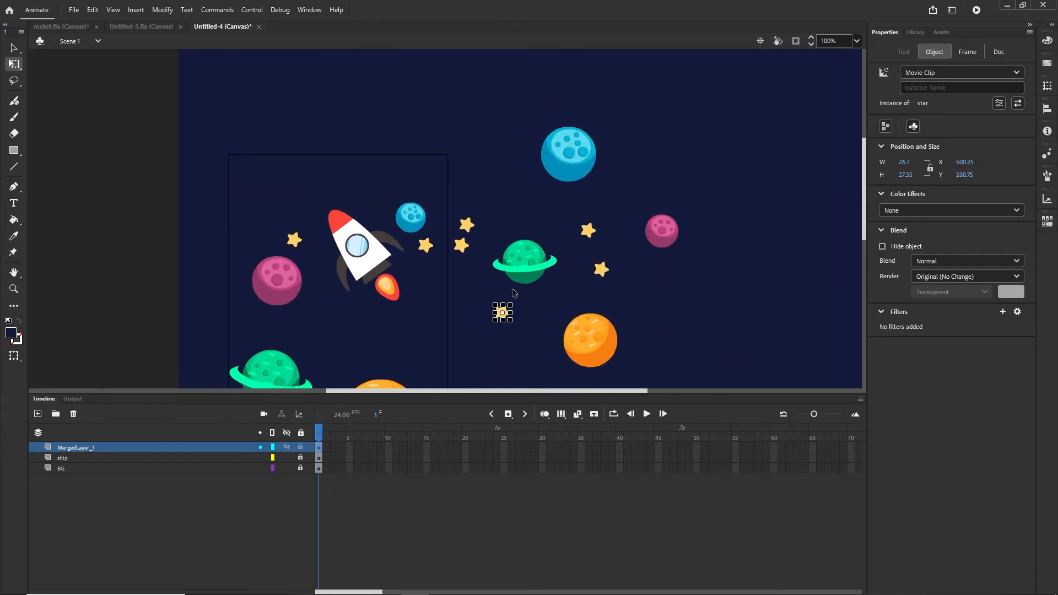
left_click(465, 245)
scroll(464, 246, "up", 4)
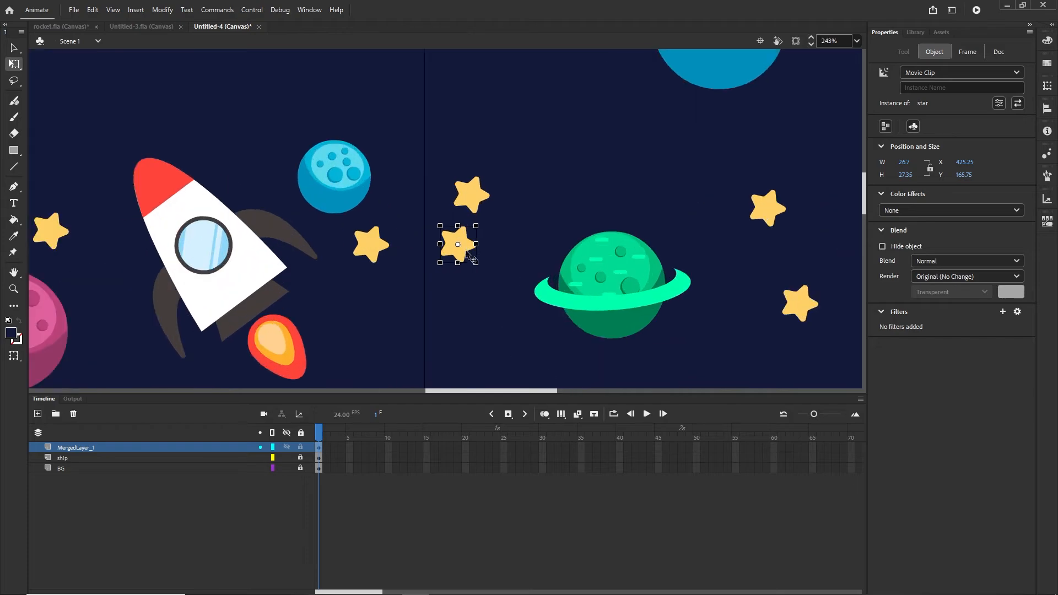
left_click_drag(465, 246, 475, 369)
scroll(487, 357, "down", 5)
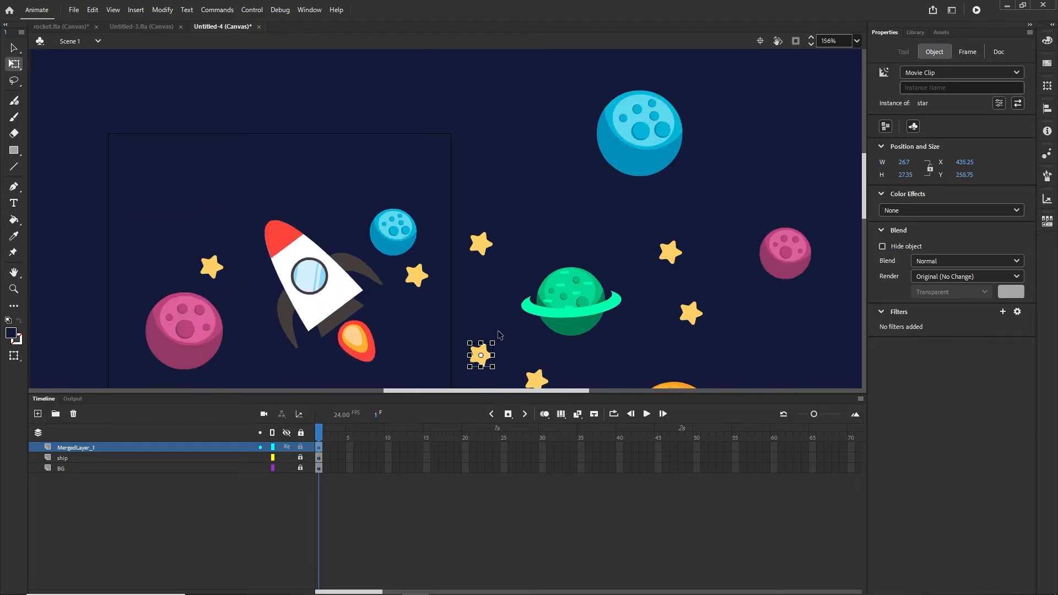
scroll(489, 358, "up", 2)
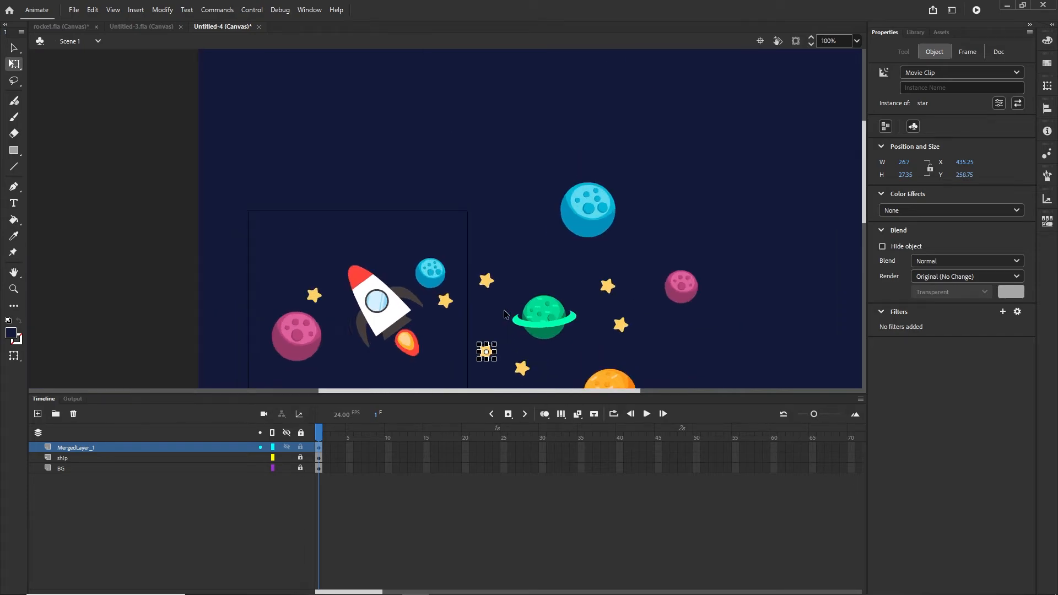
left_click_drag(486, 359, 821, 193)
scroll(492, 281, "up", 2)
scroll(488, 278, "up", 1)
scroll(749, 221, "down", 5)
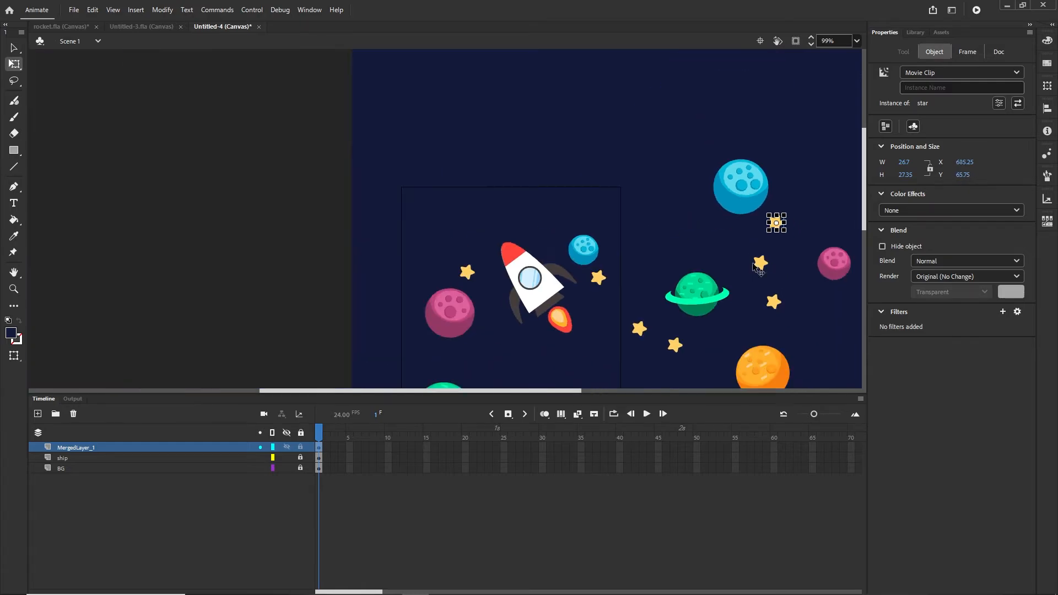
left_click_drag(834, 315, 481, 217)
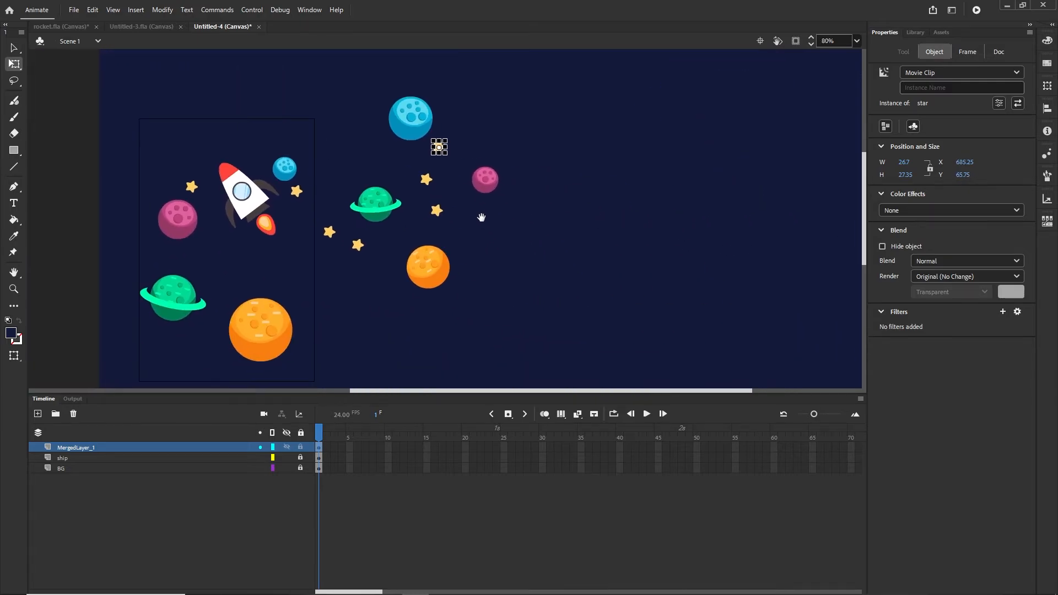
left_click(499, 283)
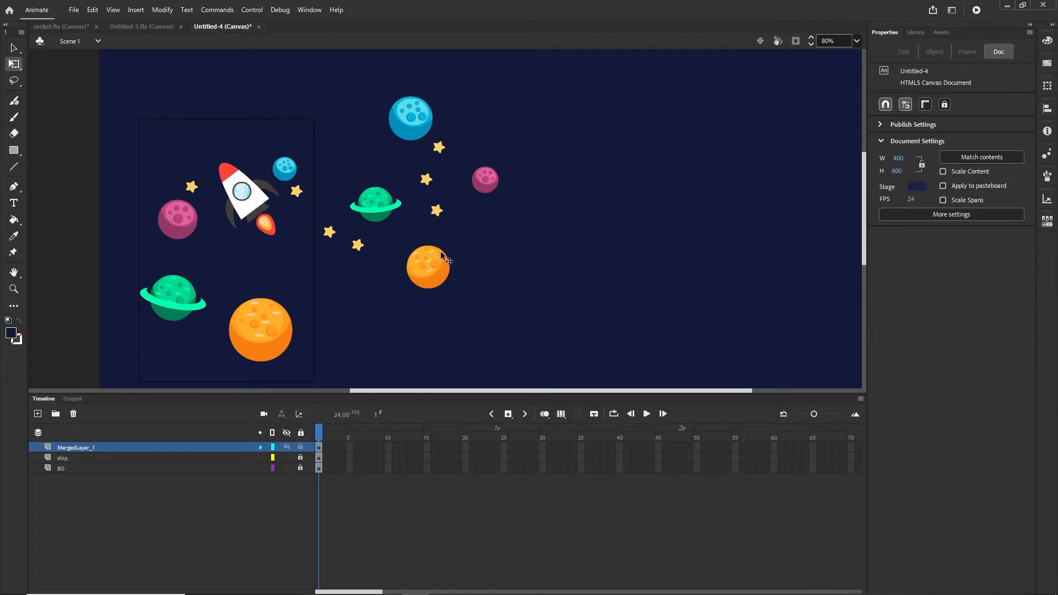
- Place a slightly enlarged copy of the green ringed planet lower down
left_click(384, 209)
left_click_drag(388, 208, 400, 356)
left_click_drag(399, 315, 406, 312)
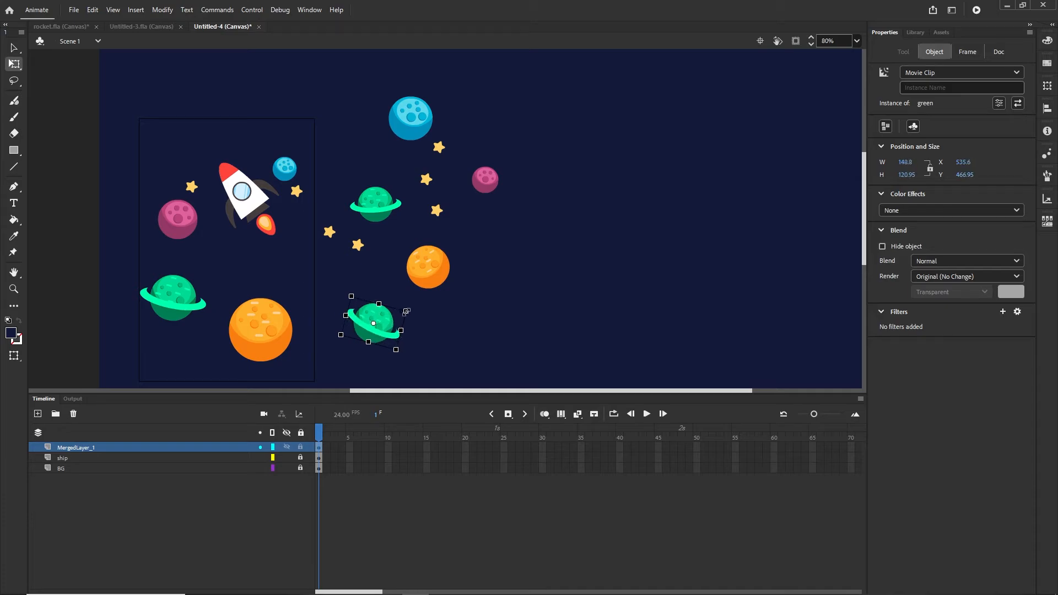
- Add a shrunken copy of the blue planet at the lower right
left_click(418, 130)
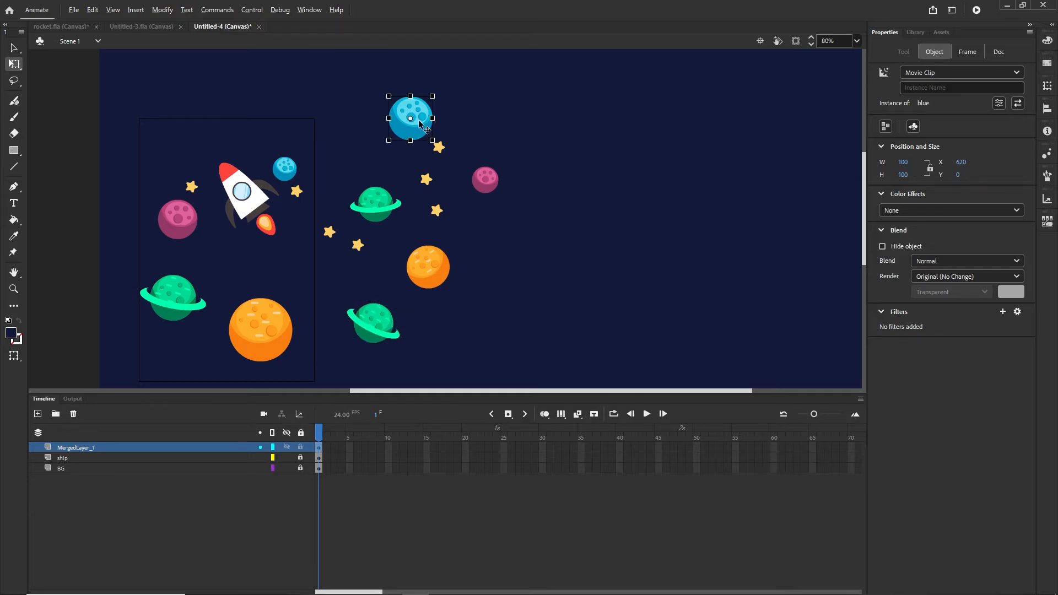
left_click_drag(419, 130, 556, 240)
left_click(606, 270)
left_click(549, 251)
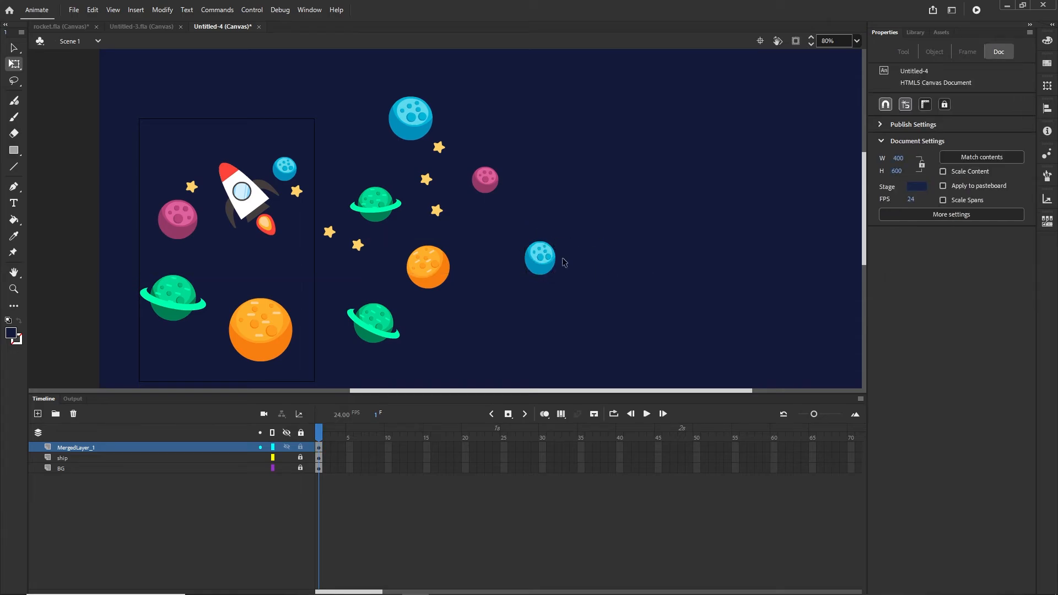
key("ctrl+z")
key("ctrl+z")
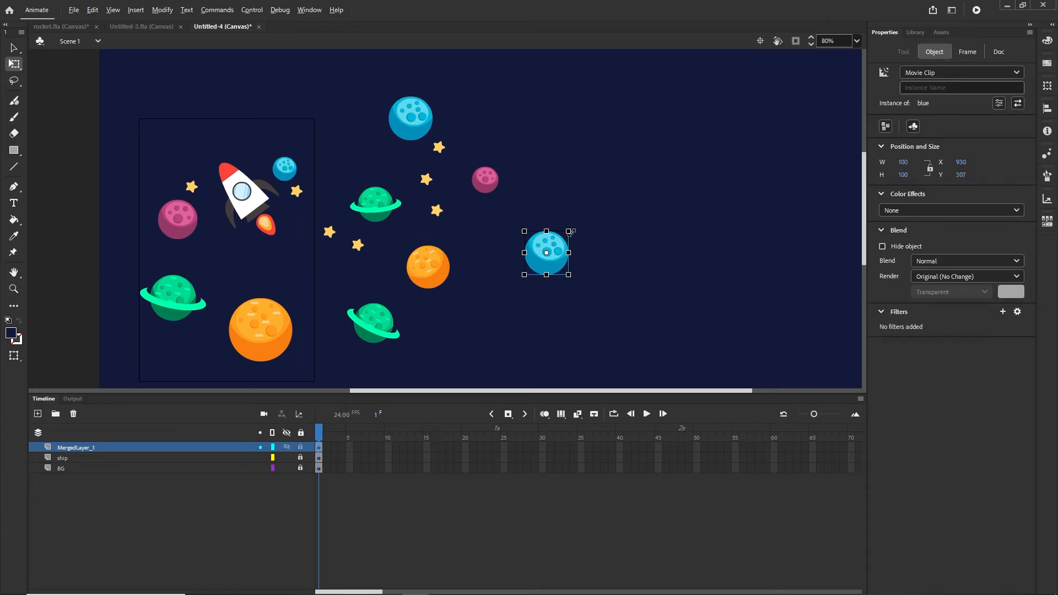
left_click_drag(569, 232, 567, 239)
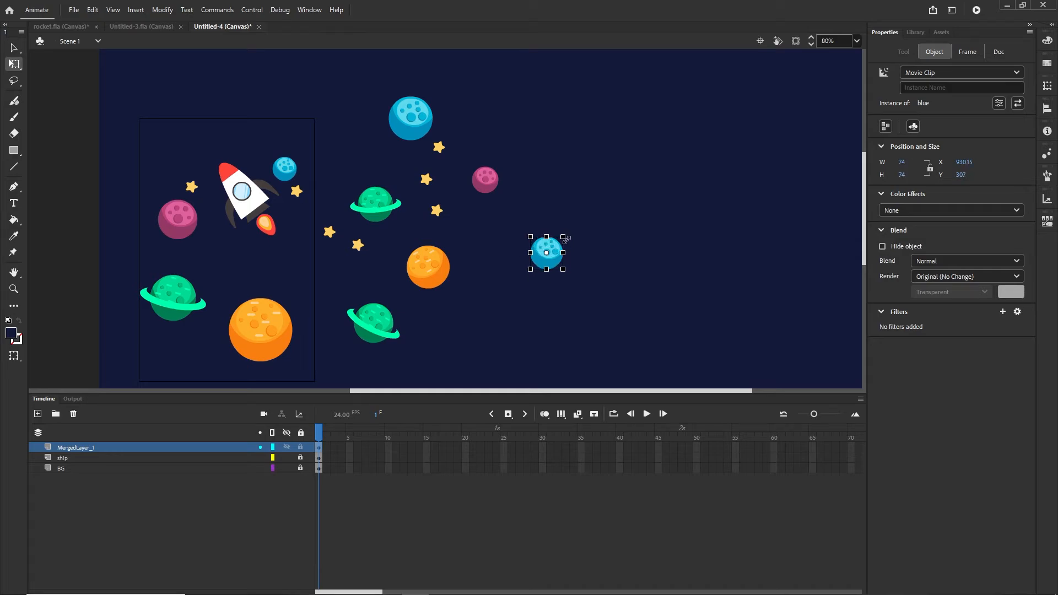
left_click(483, 200)
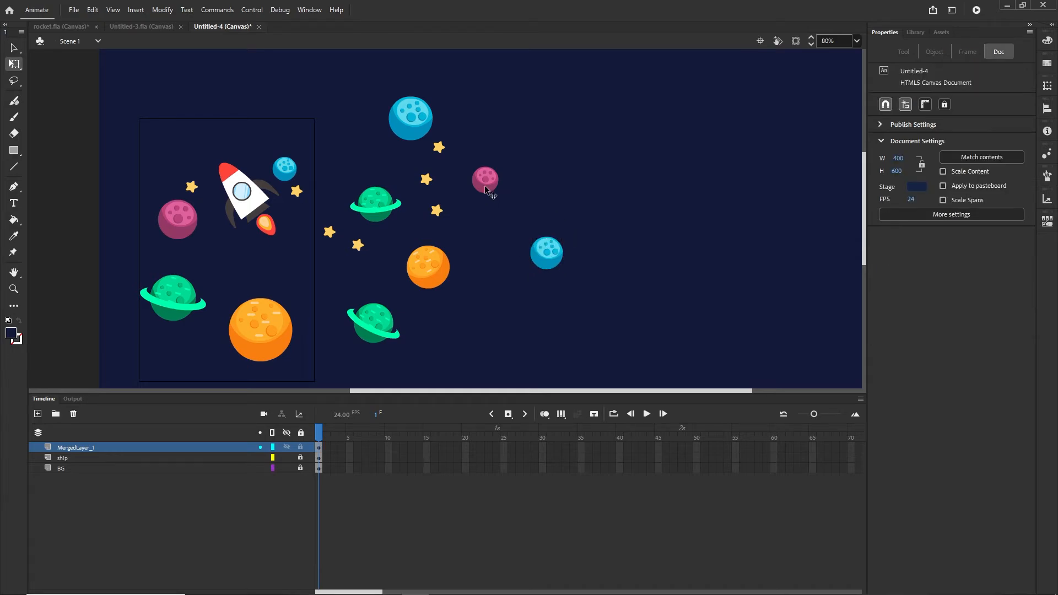
- Add a copy of the pink planet at the top right of the background area
left_click_drag(485, 187, 608, 118)
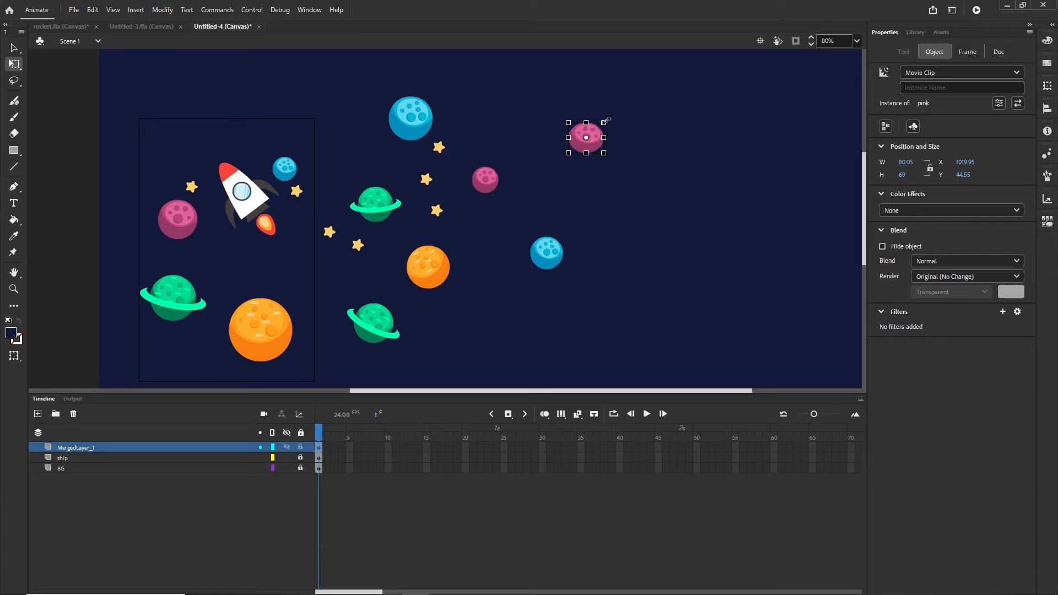
left_click_drag(469, 301, 533, 227)
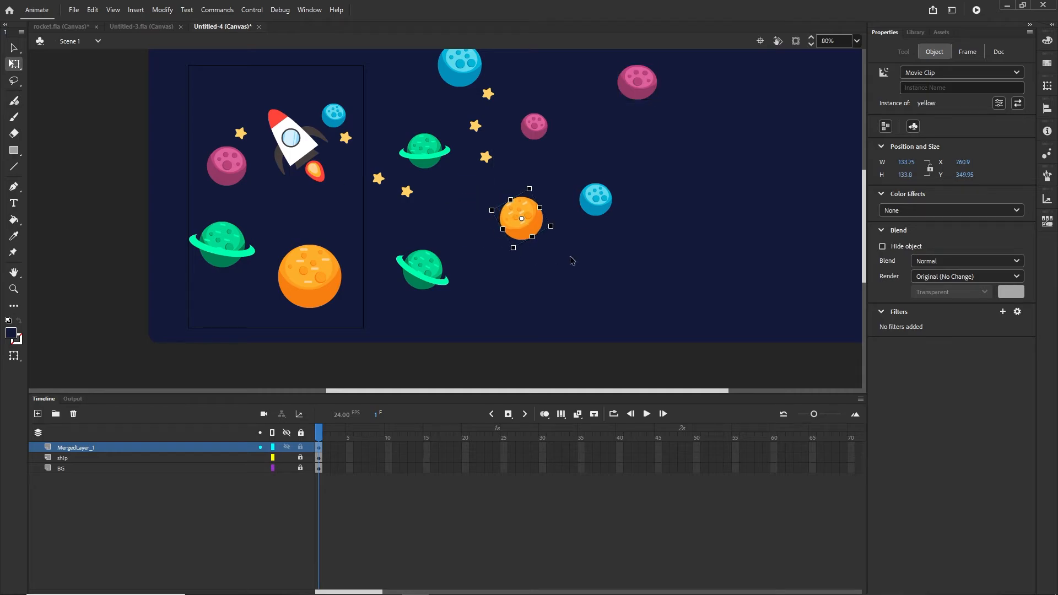
left_click(13, 150)
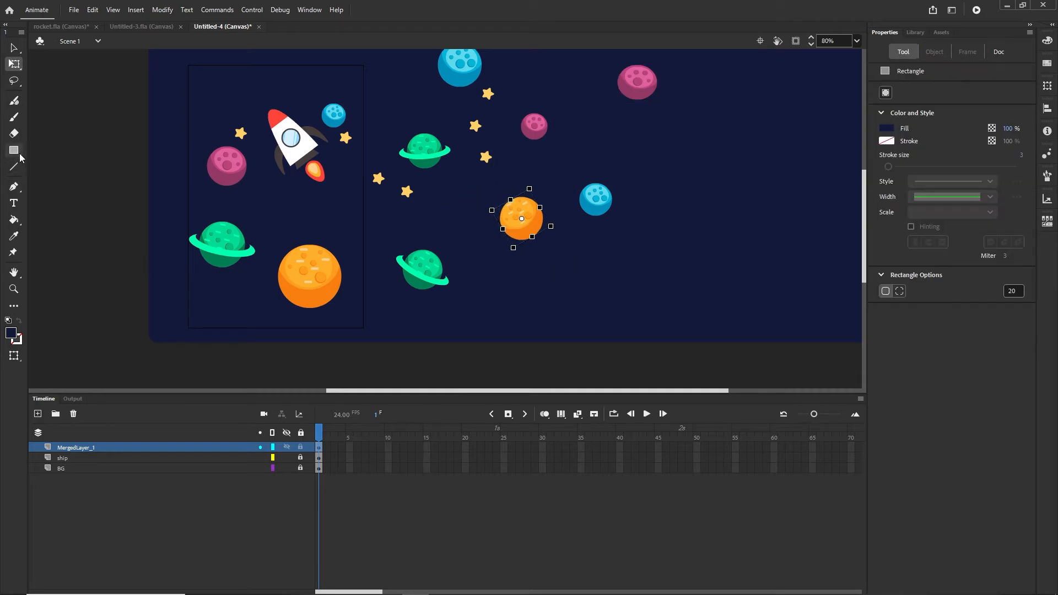
- Draw a small dark-blue circle on the stage with the Oval tool
left_click(55, 177)
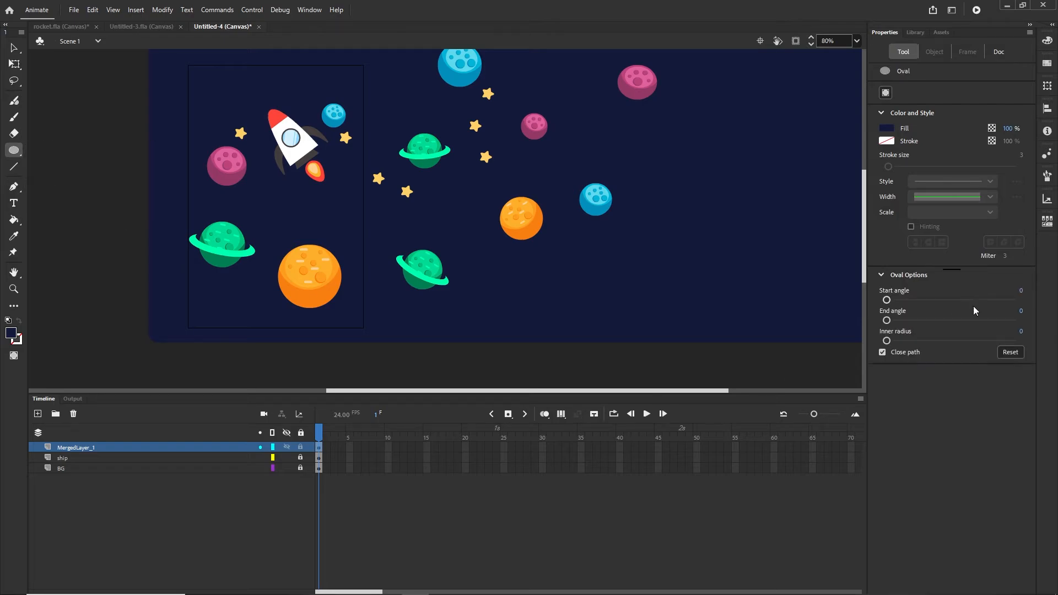
left_click(886, 130)
left_click(870, 139)
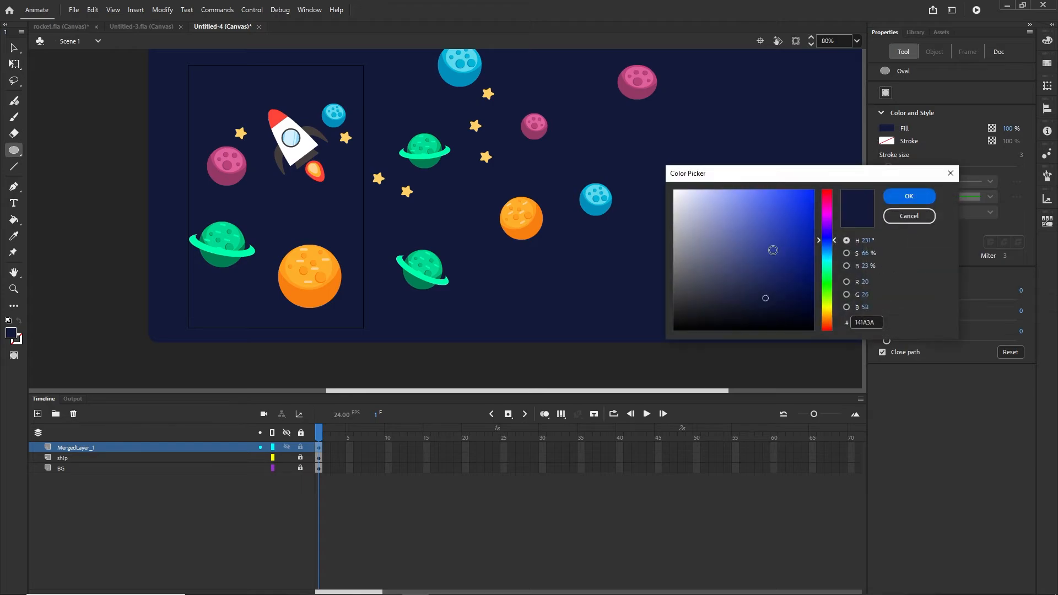
left_click_drag(763, 298, 753, 274)
left_click(915, 198)
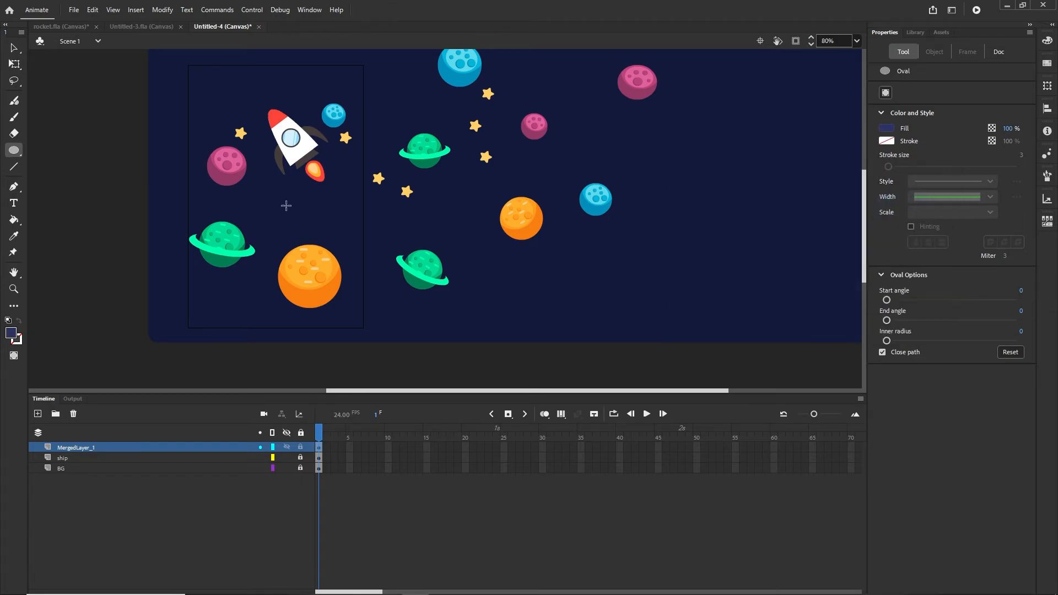
left_click_drag(285, 207, 298, 218)
- Change the circle's fill to the muted blue #384179
left_click(14, 48)
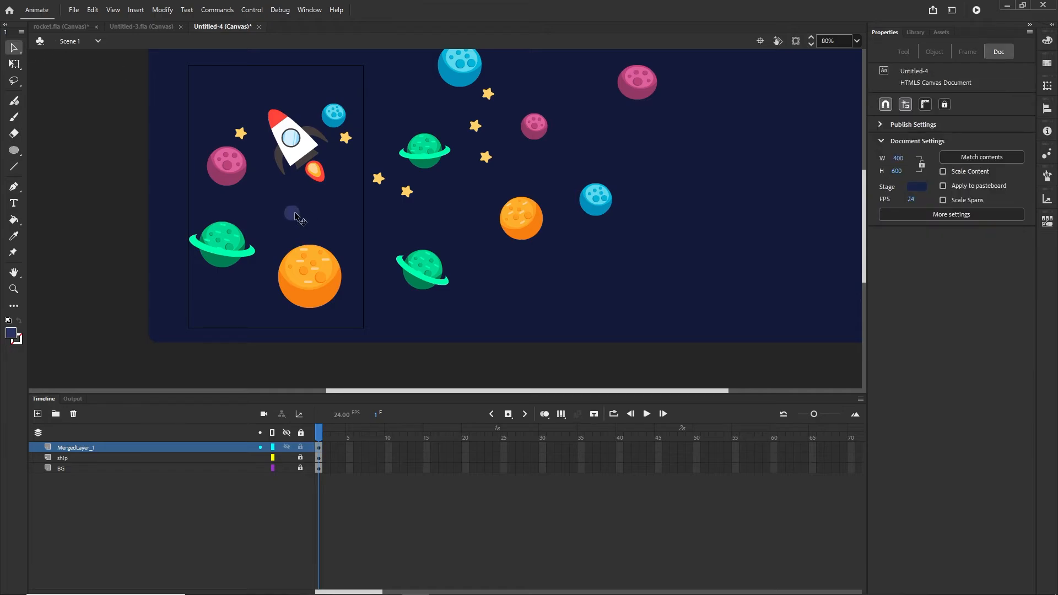
left_click(292, 213)
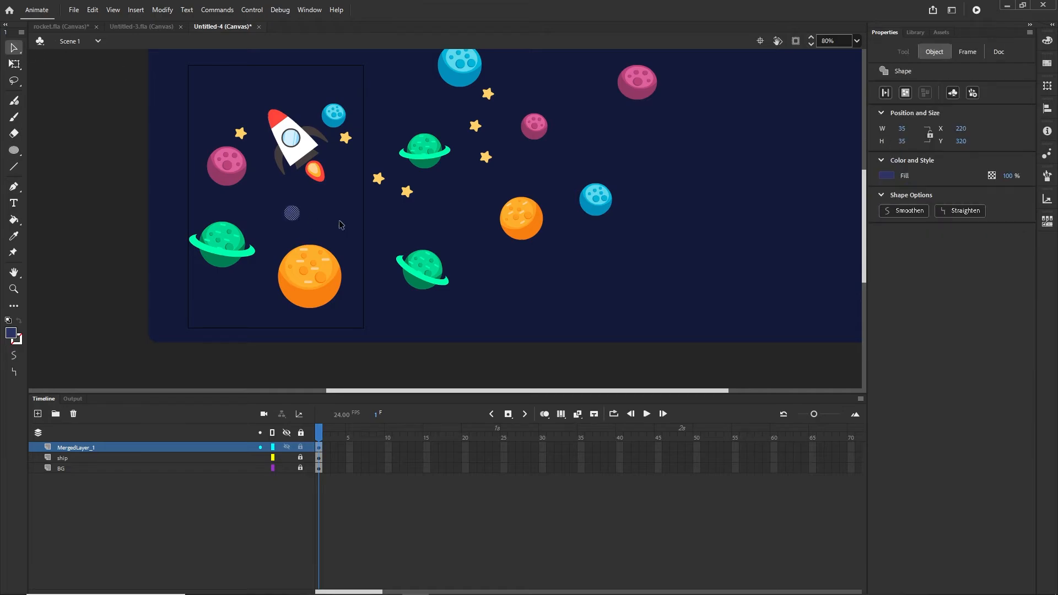
left_click(889, 180)
left_click(872, 187)
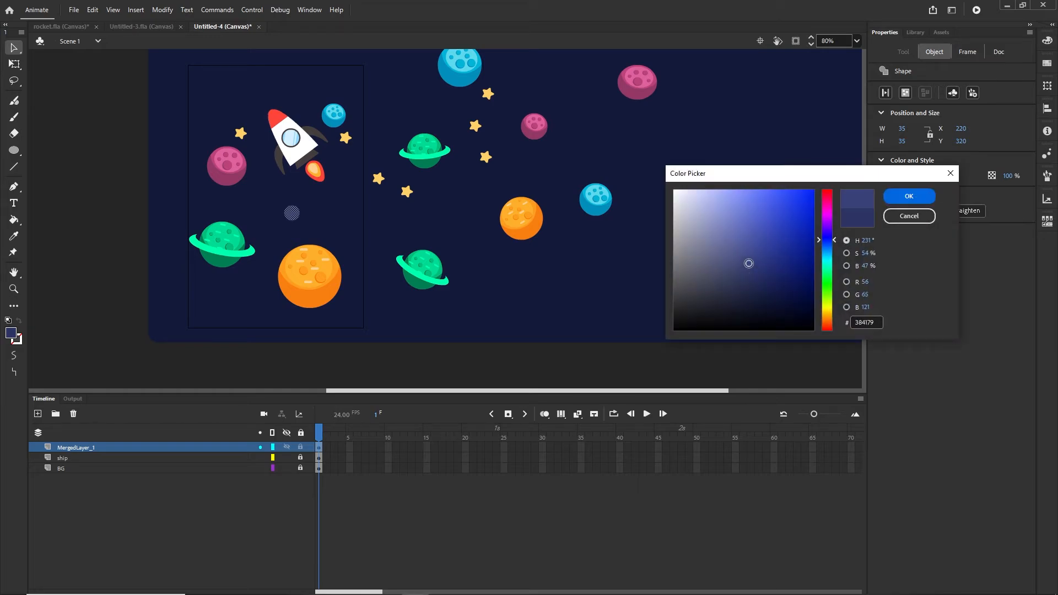
left_click(909, 196)
left_click(485, 355)
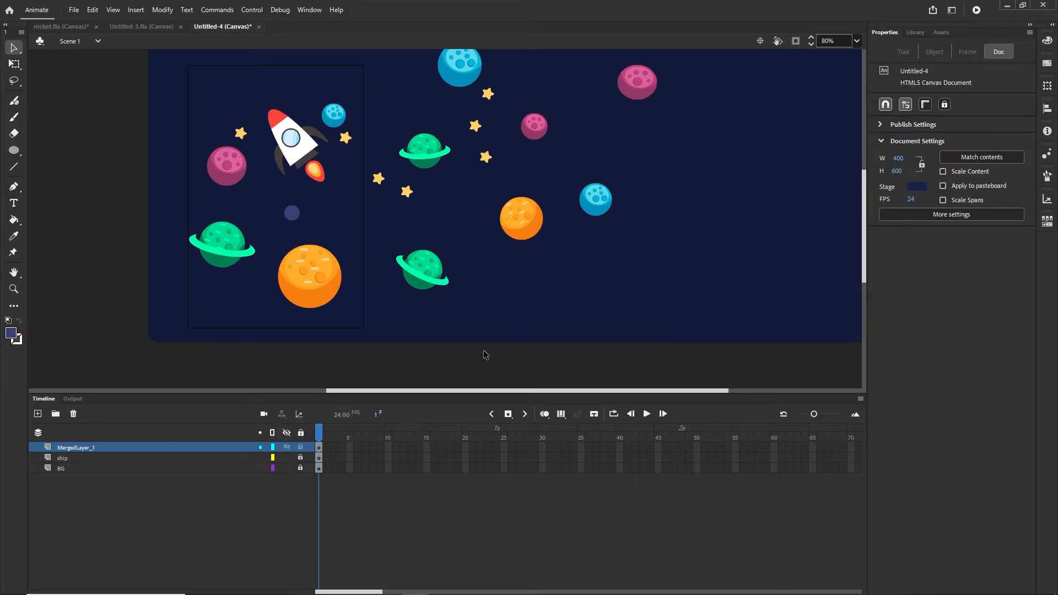
- Convert the small circle into a movie clip symbol named oval
left_click(297, 220)
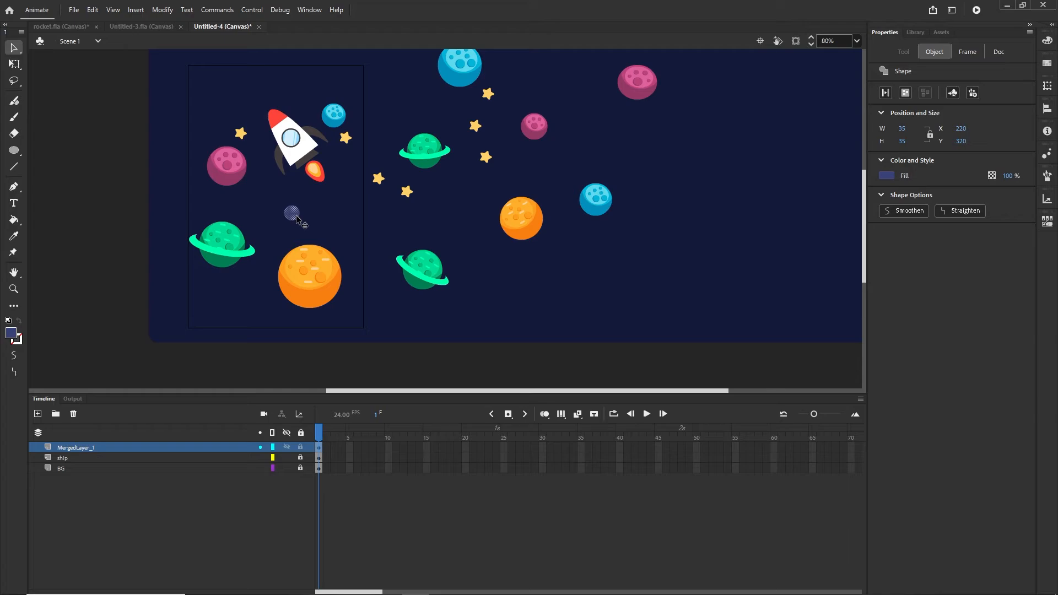
key("F8")
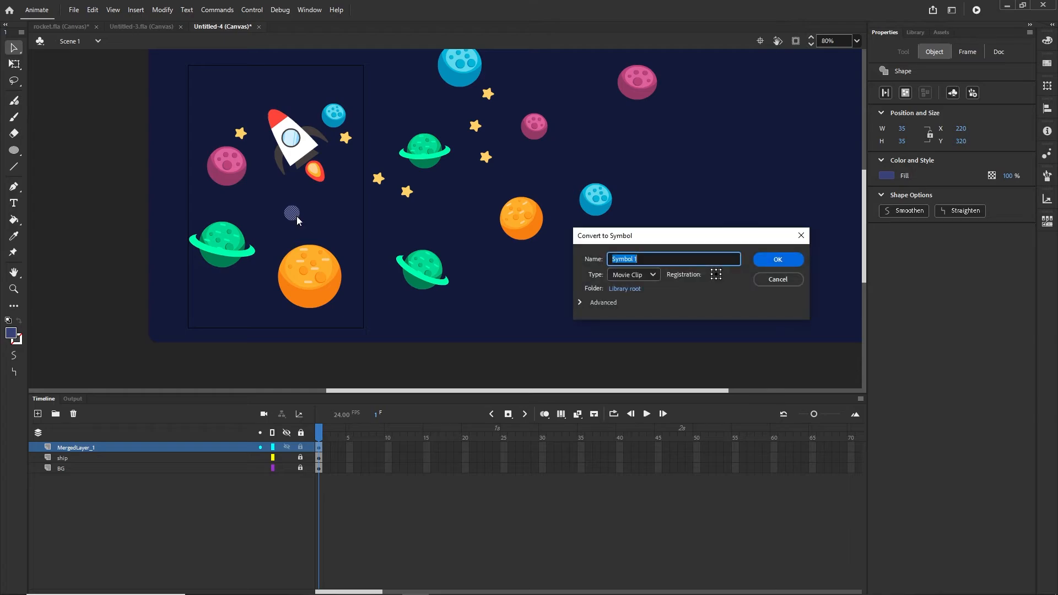
type("oval")
key("Return")
- Alt-drag several oval copies across the background, including one beside the orange planet
scroll(298, 221, "up", 3)
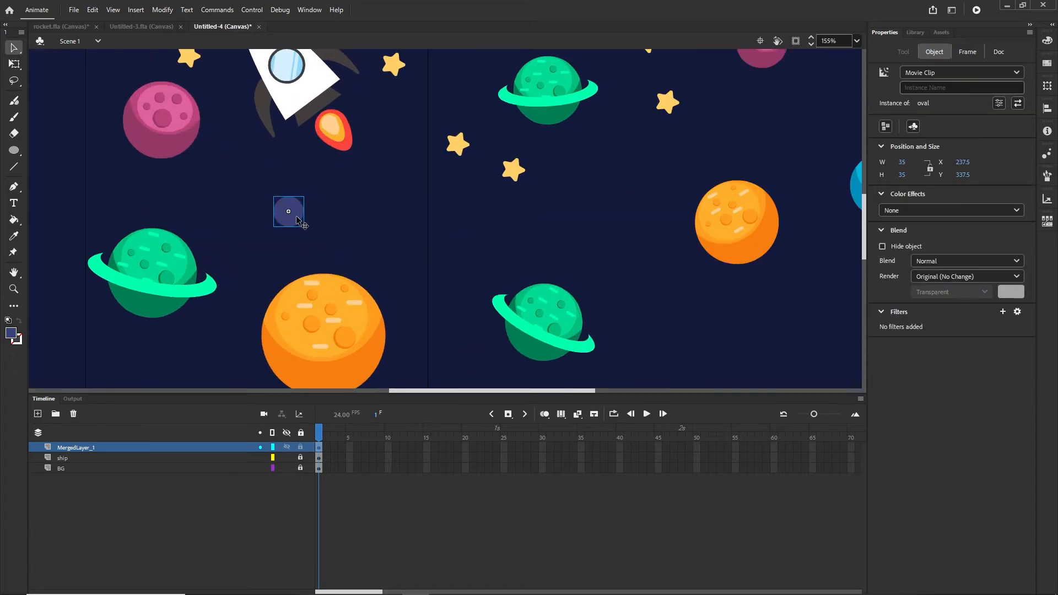
left_click_drag(297, 221, 685, 175)
left_click_drag(770, 163, 595, 273)
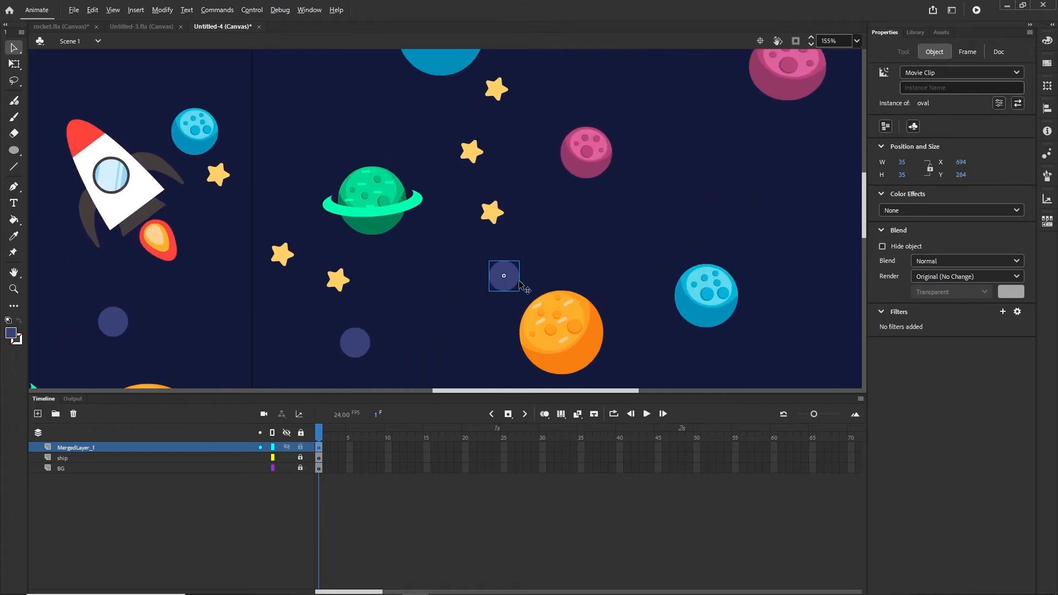
left_click_drag(521, 284, 688, 110)
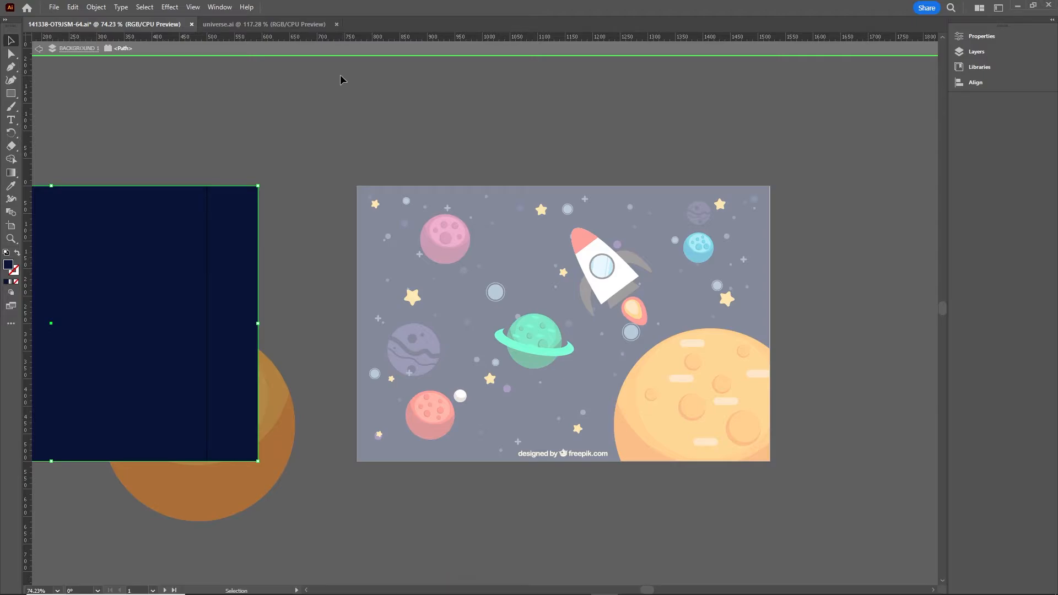
- Exit isolation and review both artboards of the space artwork, then return to Animate
double_click(329, 88)
left_click_drag(406, 294, 721, 246)
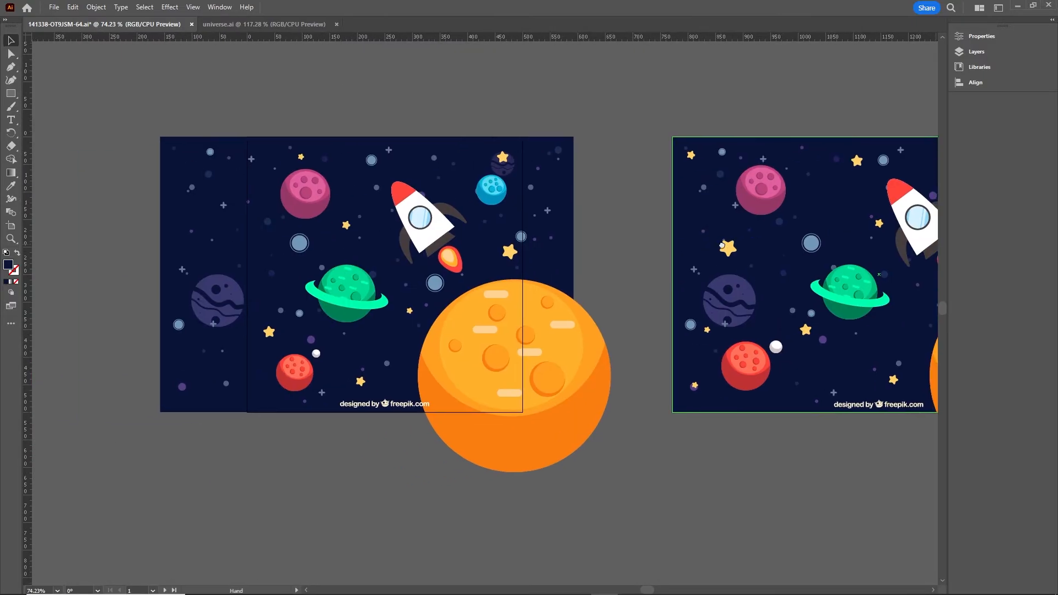
left_click(219, 296)
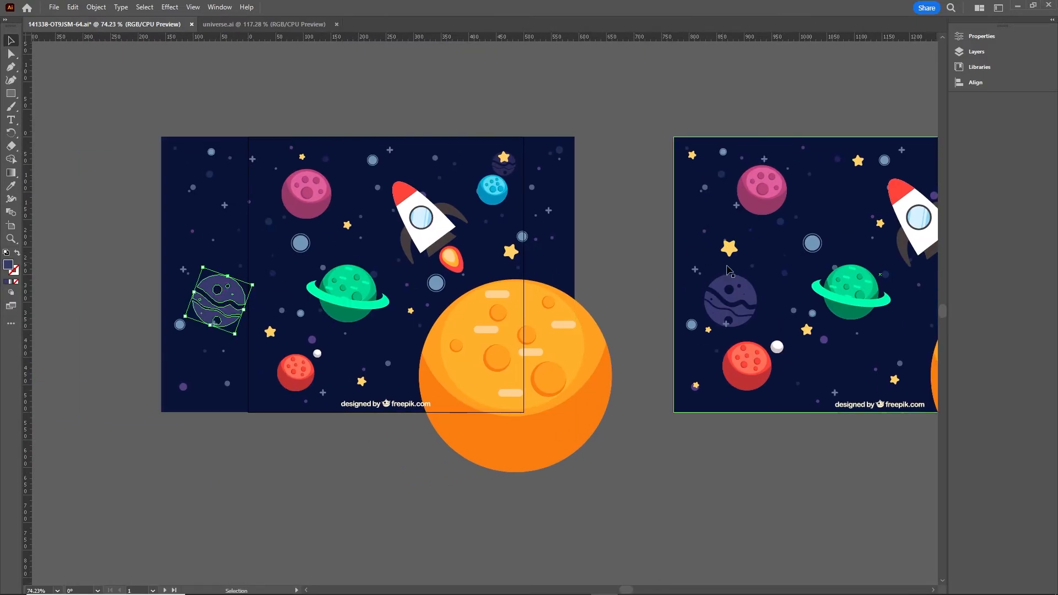
left_click_drag(831, 273, 518, 264)
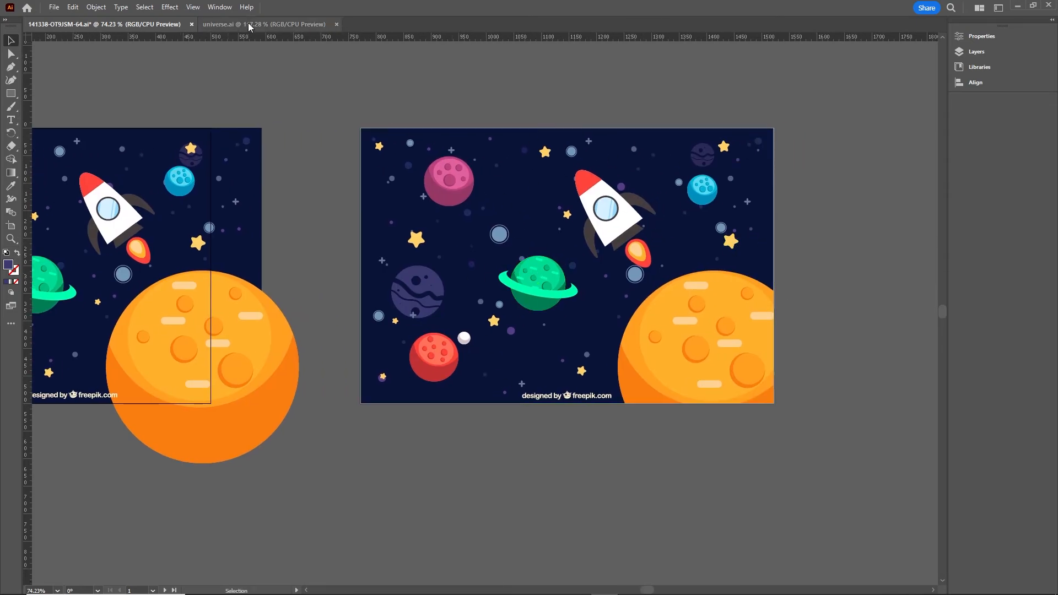
mouse_move(518, 591)
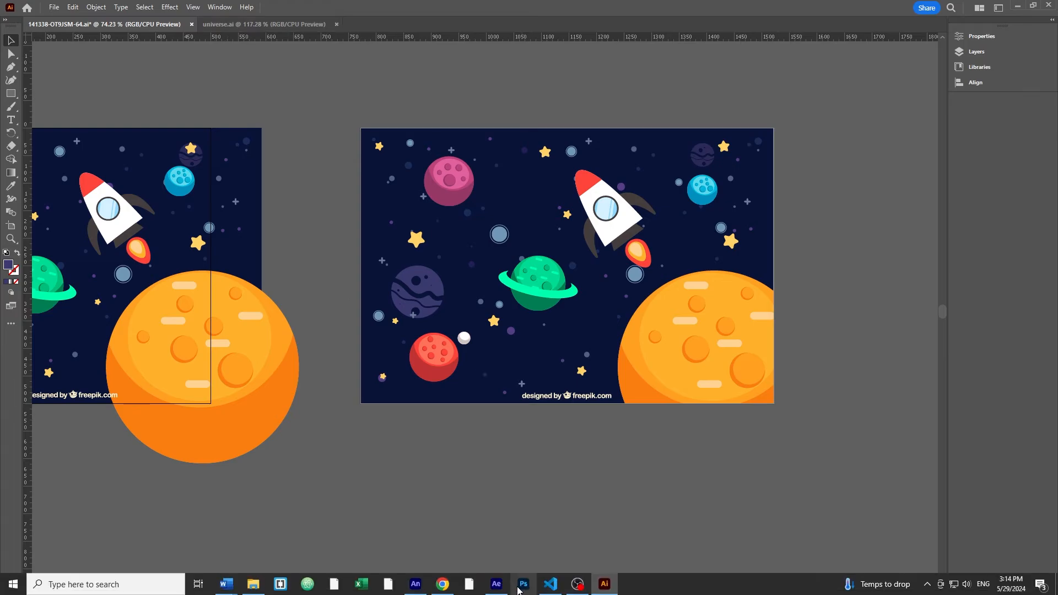
left_click(416, 584)
- Move the blue and orange planets, and duplicate the green ringed planet lower right
scroll(537, 220, "down", 5)
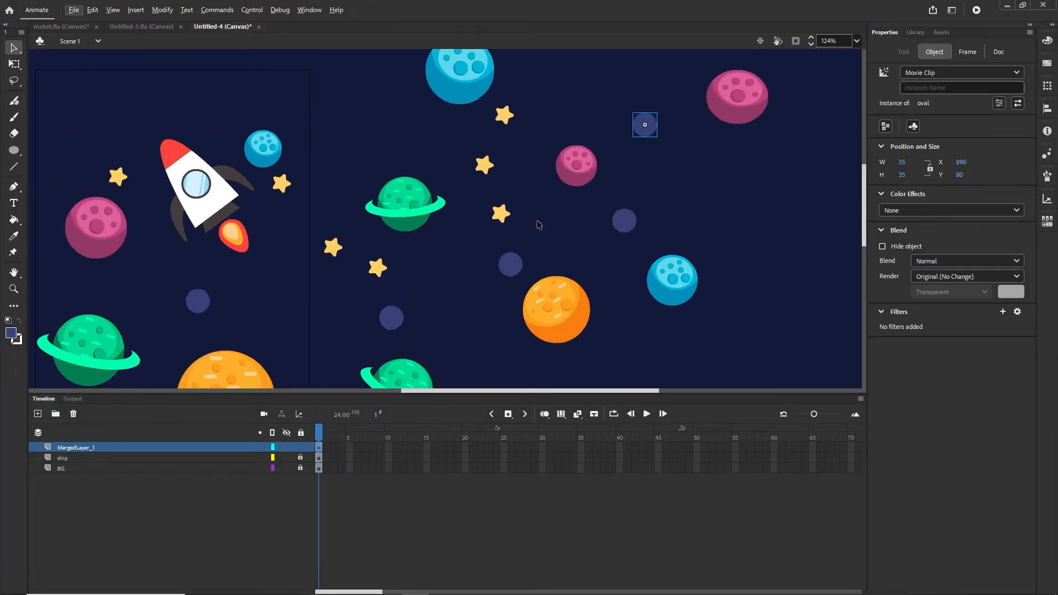
left_click(611, 258)
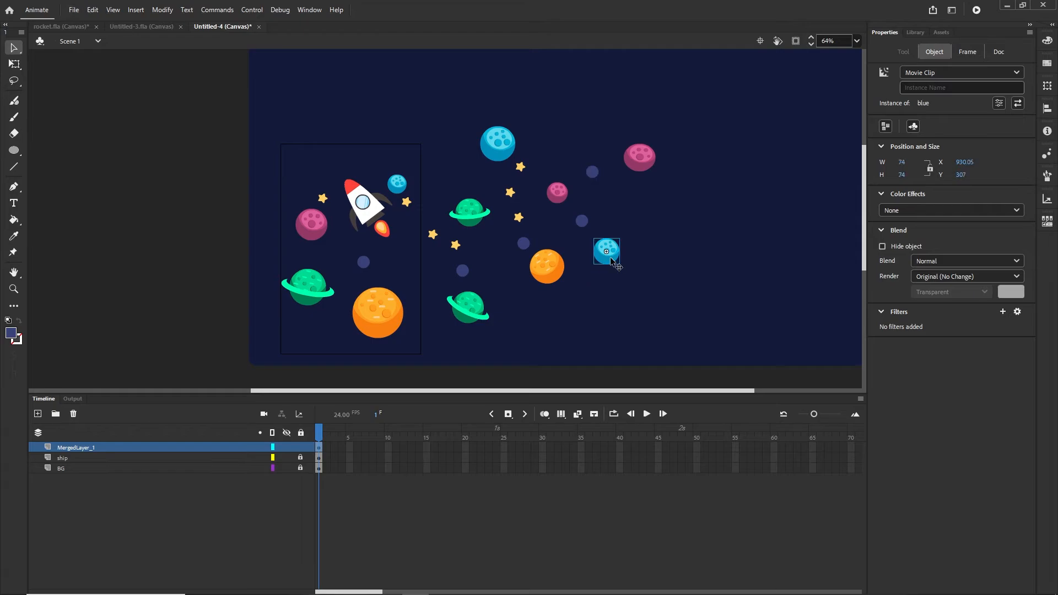
left_click_drag(616, 264, 646, 226)
left_click_drag(536, 249, 591, 281)
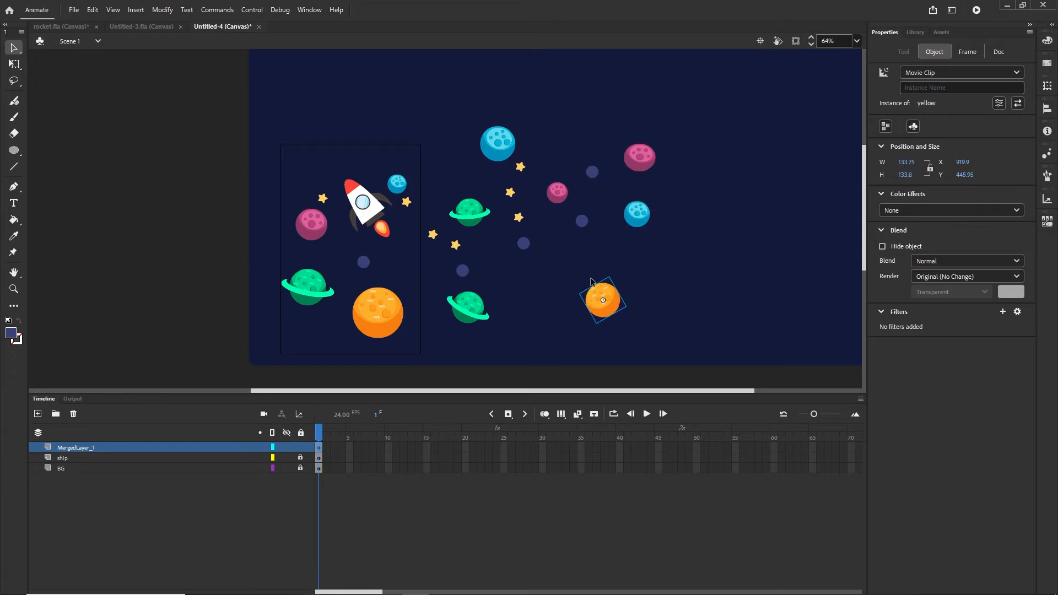
left_click_drag(462, 215, 540, 289)
left_click(519, 219)
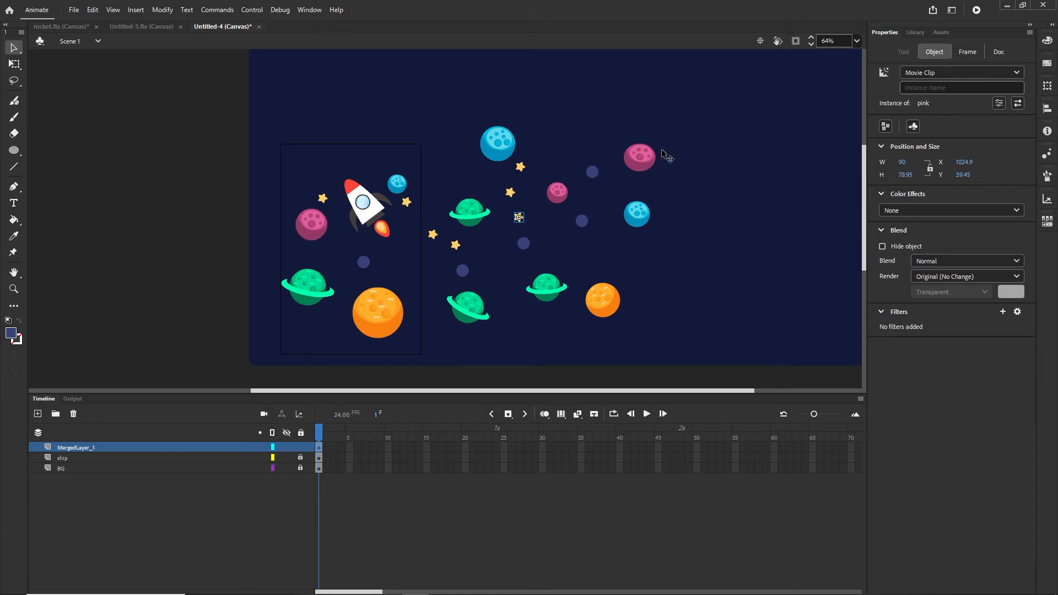
- Move the large pink planet up-right and slide the small pink planet right along a guide
left_click_drag(640, 157, 673, 136)
left_click_drag(555, 196, 576, 150)
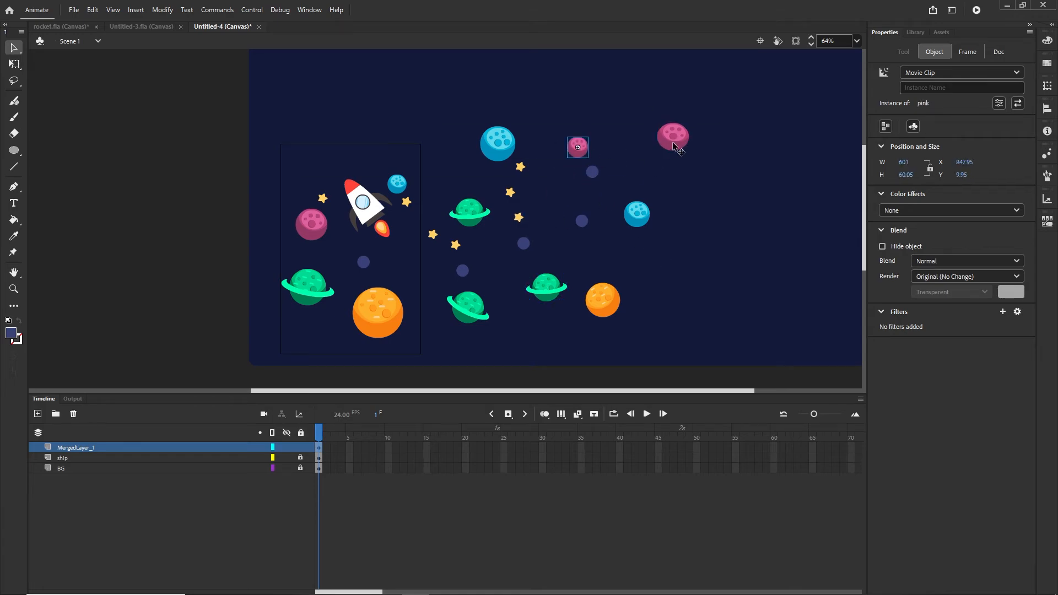
left_click(675, 146)
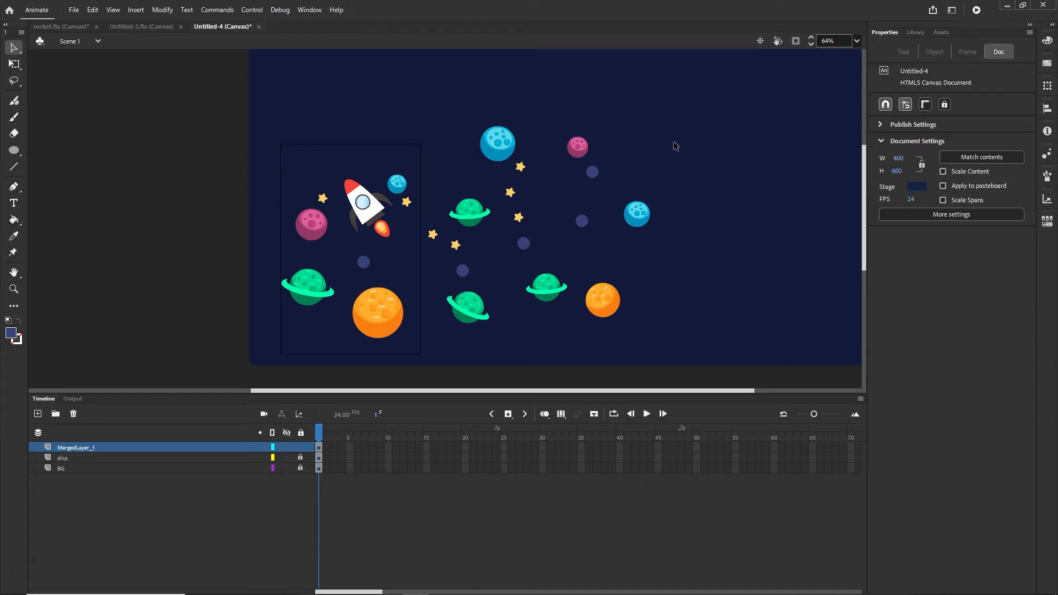
left_click(583, 156)
left_click_drag(583, 156, 702, 157)
key("q")
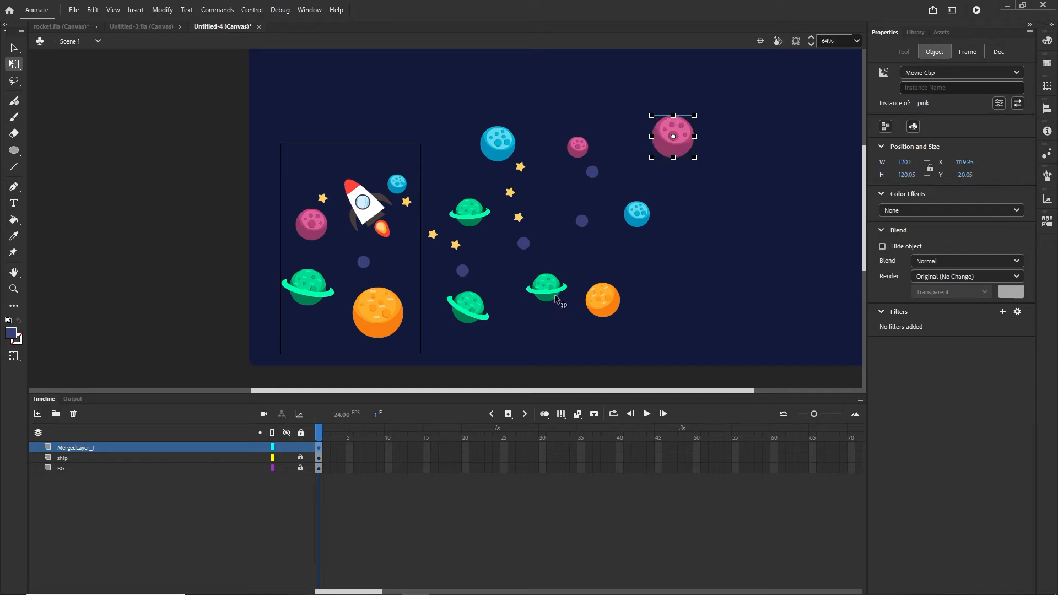
- Move the green ringed planet up-right and the small dark dot further right
left_click(555, 297)
left_click_drag(555, 296, 742, 211)
left_click(524, 245)
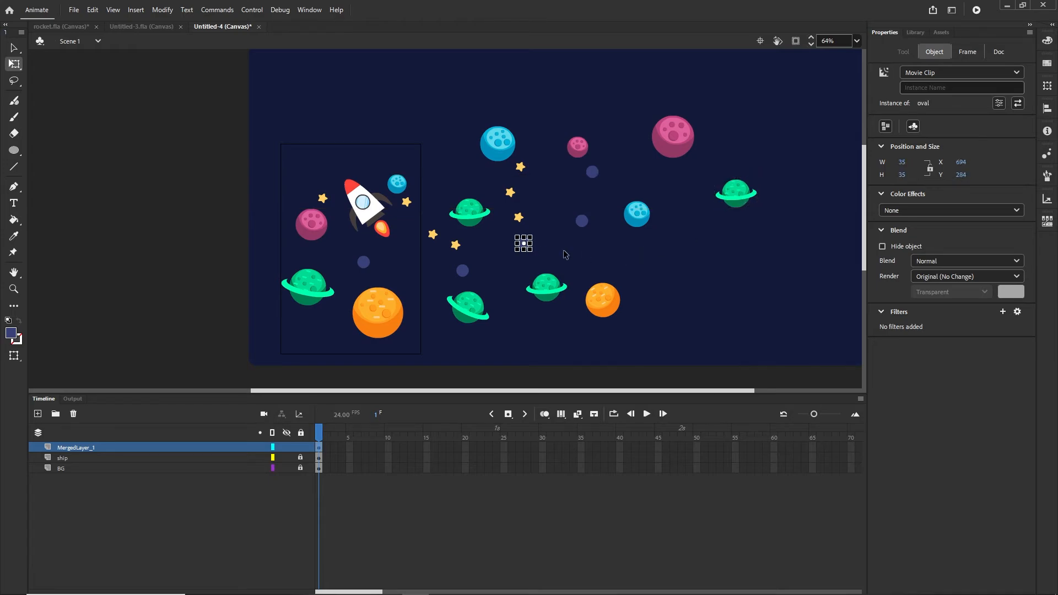
scroll(564, 253, "up", 5)
left_click_drag(492, 249, 788, 277)
- Move the ship layer below the BG layer
scroll(463, 308, "down", 6)
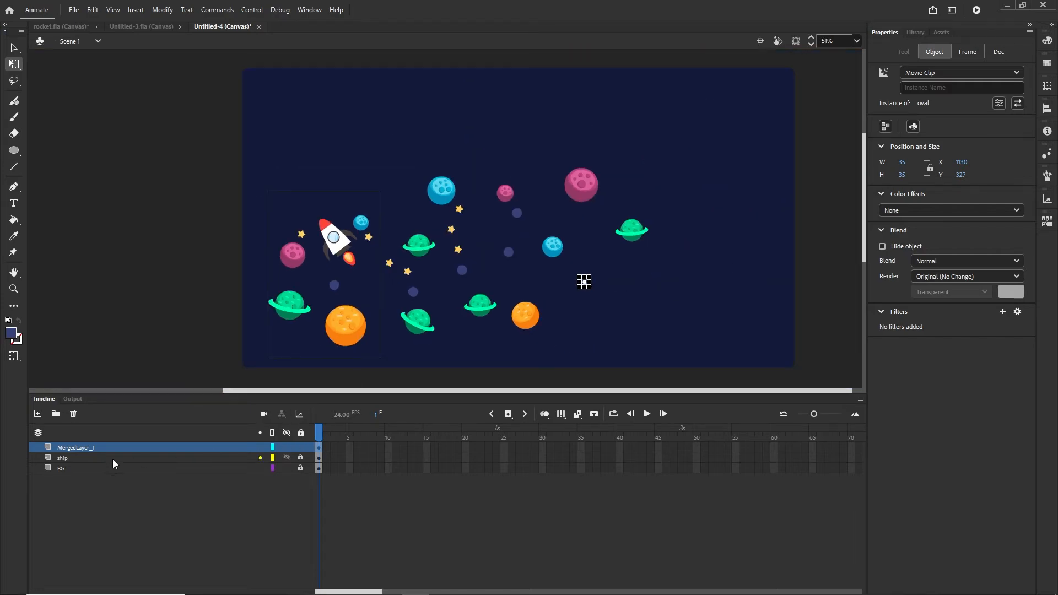
left_click(64, 460)
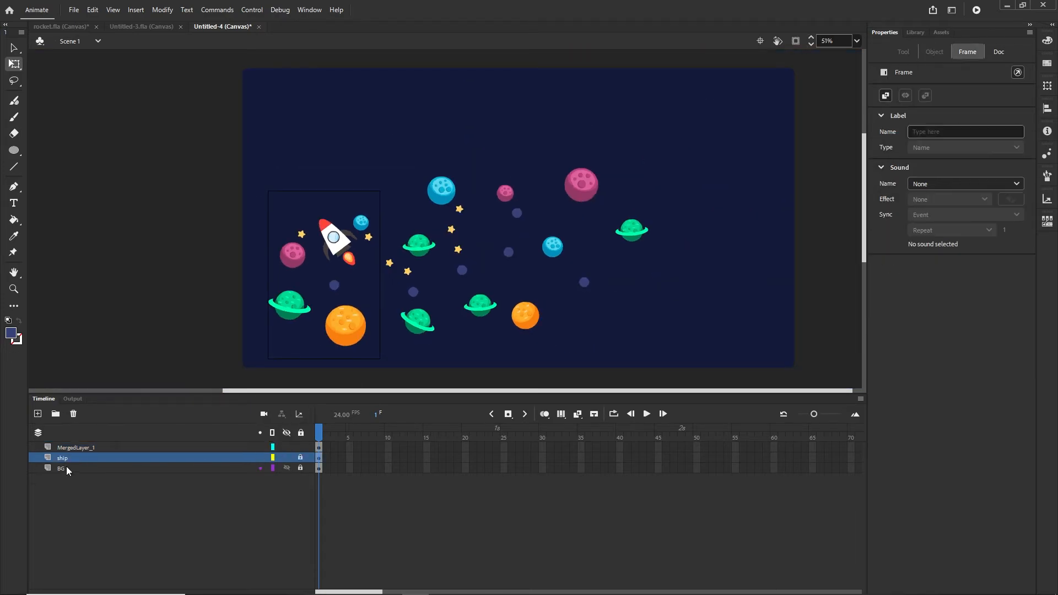
left_click_drag(66, 459, 76, 491)
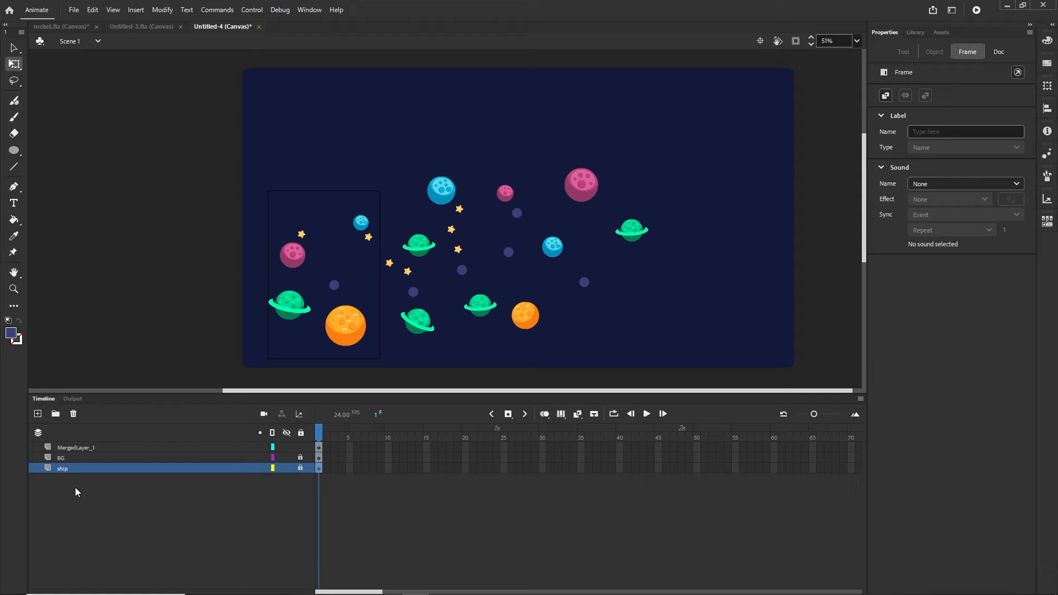
- Convert the BG and MergedLayer_1 artwork into a movie clip named planets
left_click(64, 458)
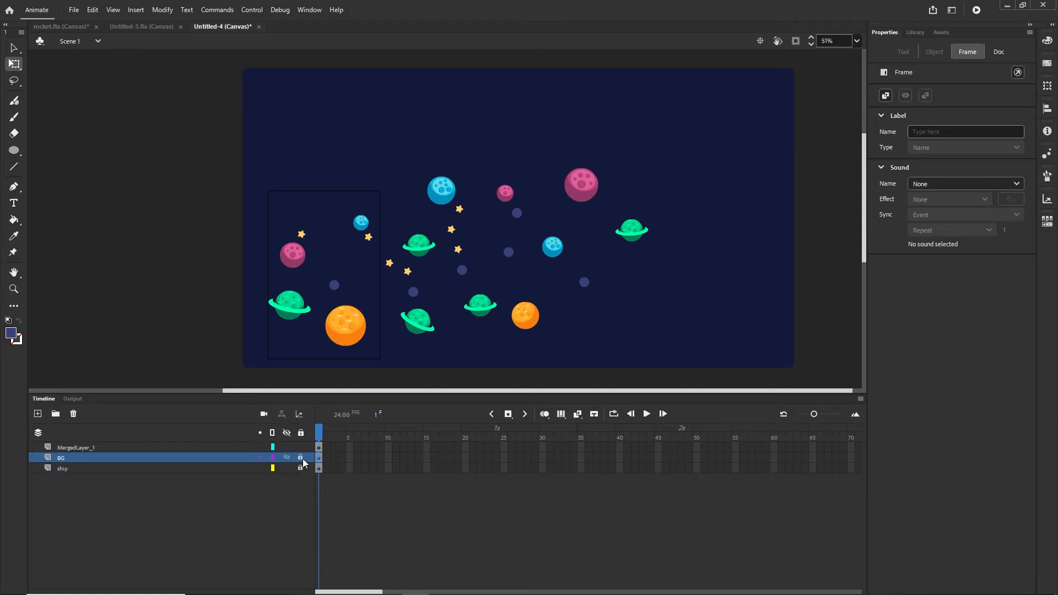
left_click(60, 460)
left_click(62, 460)
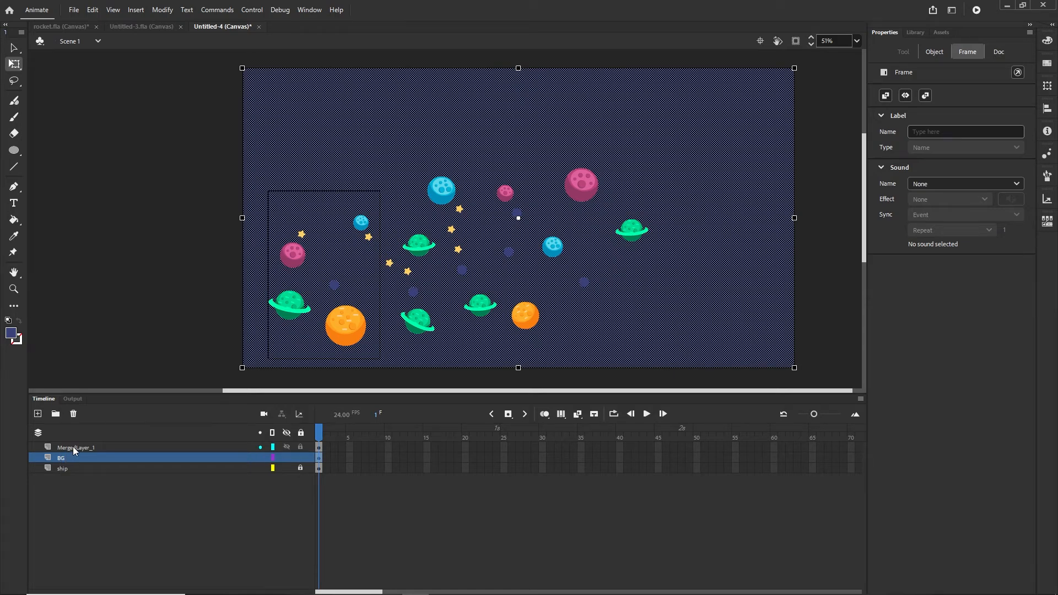
left_click(73, 447, "shift")
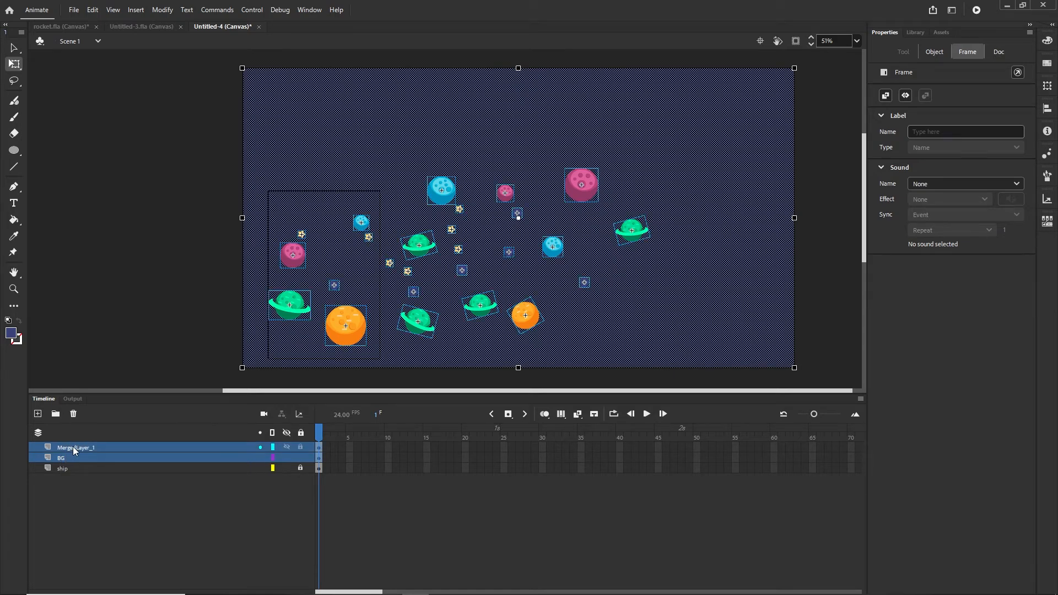
key("F8")
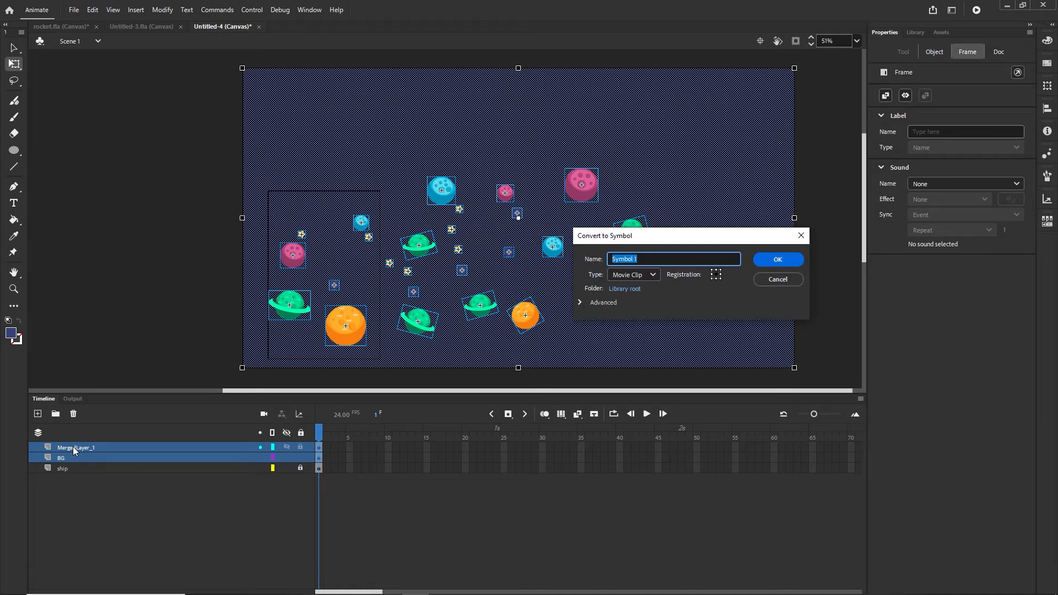
type("planets")
left_click(772, 262)
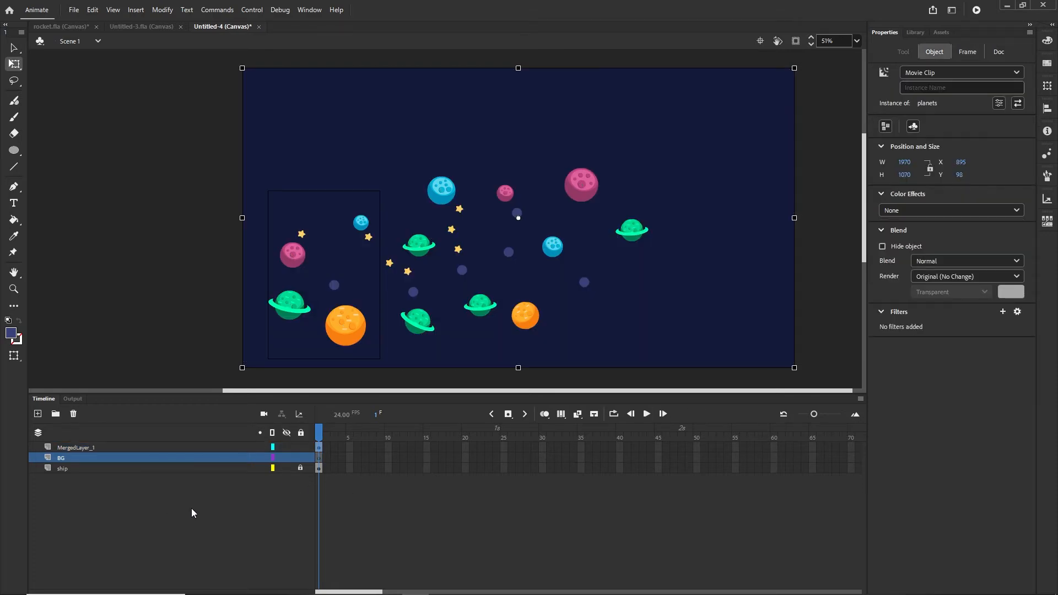
- Delete the empty BG layer and rename MergedLayer_1 to planets
left_click(68, 454)
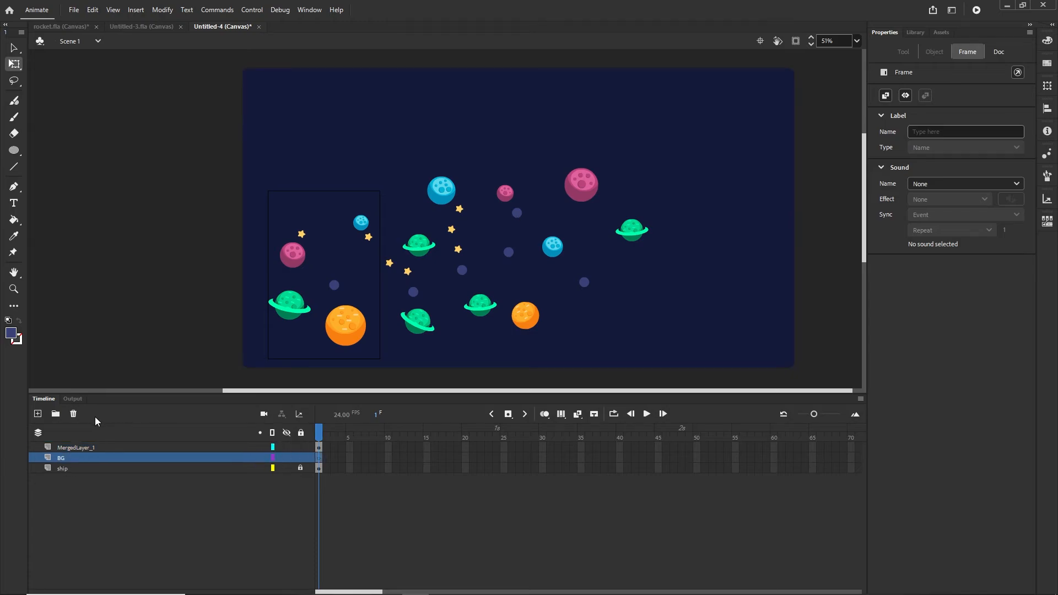
left_click(74, 414)
left_click(81, 449)
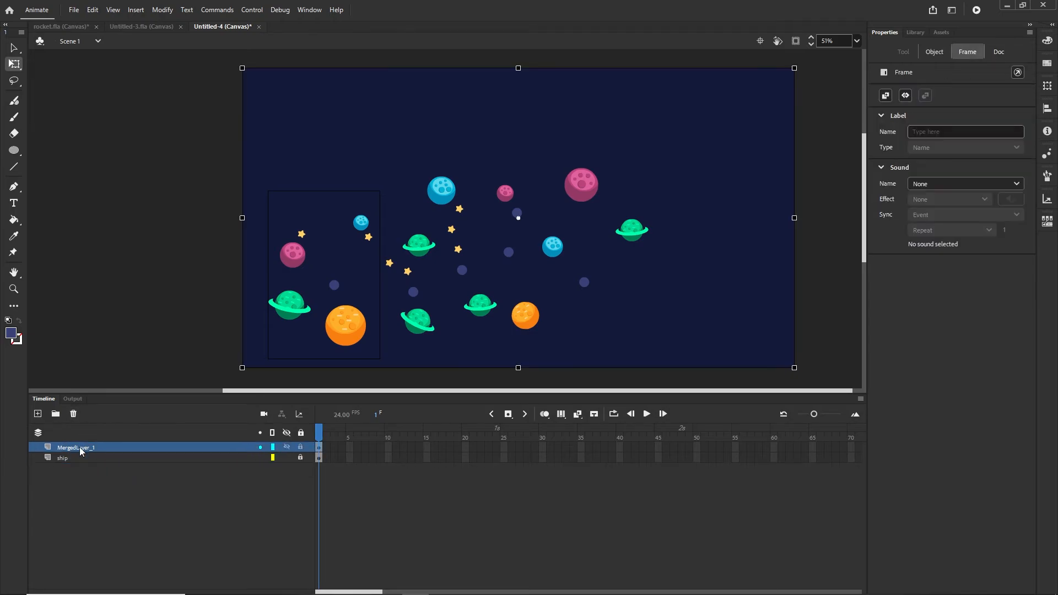
double_click(78, 448)
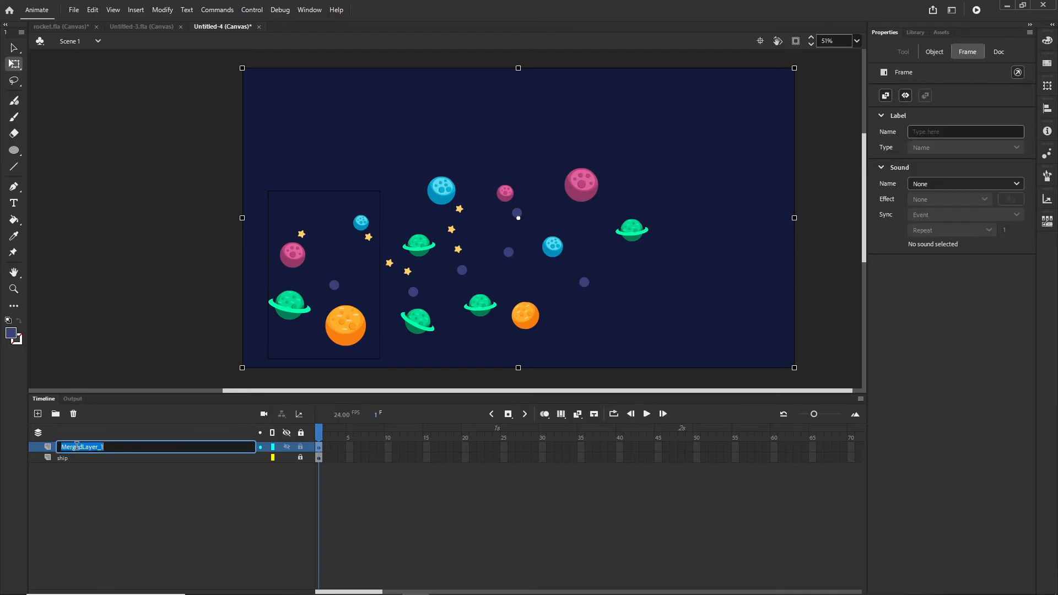
type("planets")
left_click(193, 513)
left_click_drag(357, 592, 617, 586)
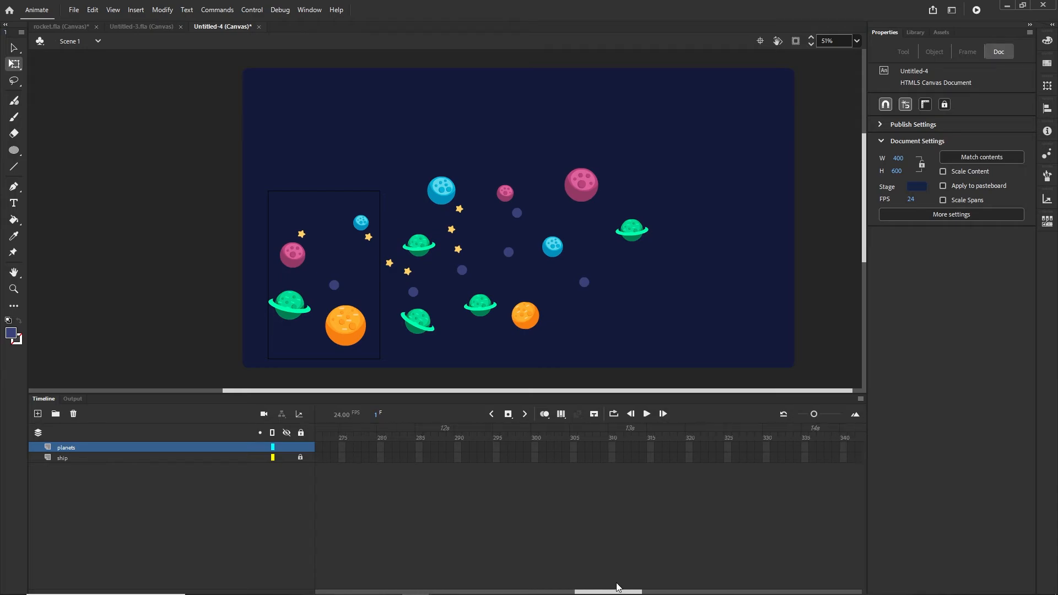
- Keyframe frame 300 with the planets clip shifted left, add a classic tween, and test in Chrome
left_click(535, 448)
key("F5")
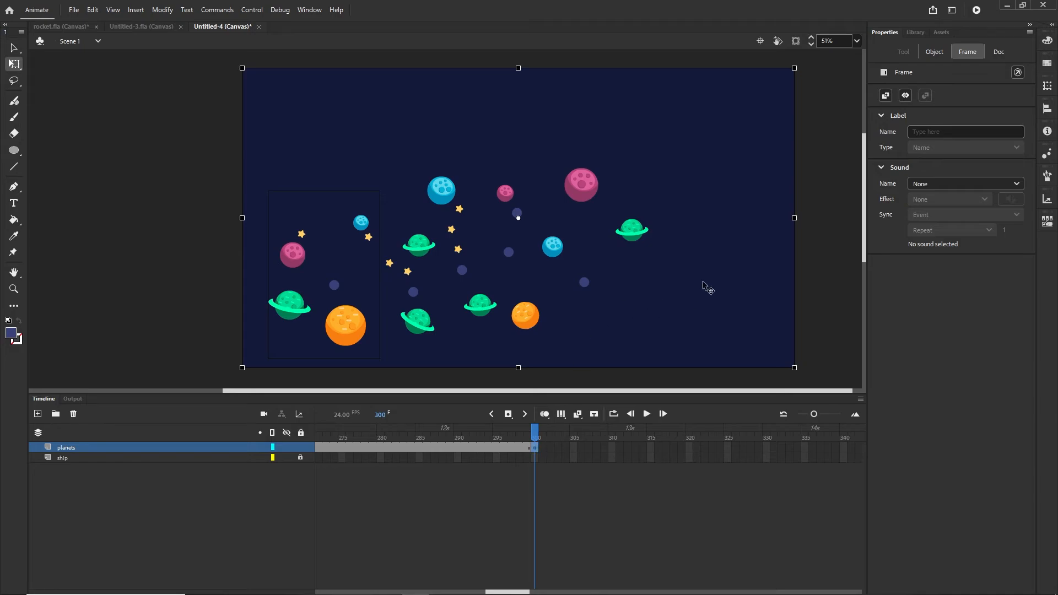
left_click_drag(707, 287, 516, 305)
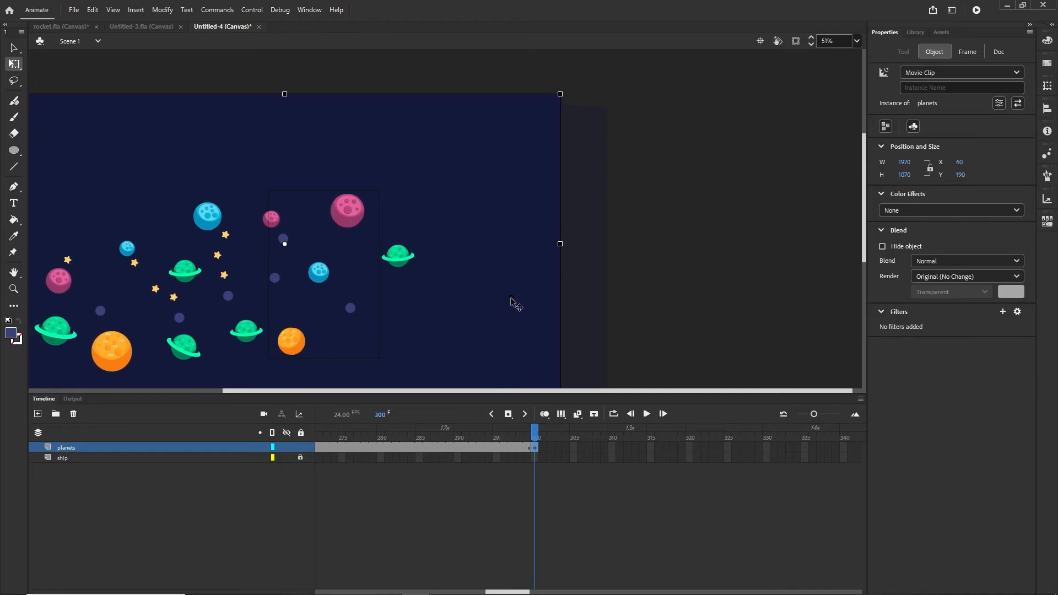
mouse_move(369, 447)
left_mouse_down()
mouse_move(349, 445)
mouse_move(380, 448)
left_mouse_up()
right_click(380, 448)
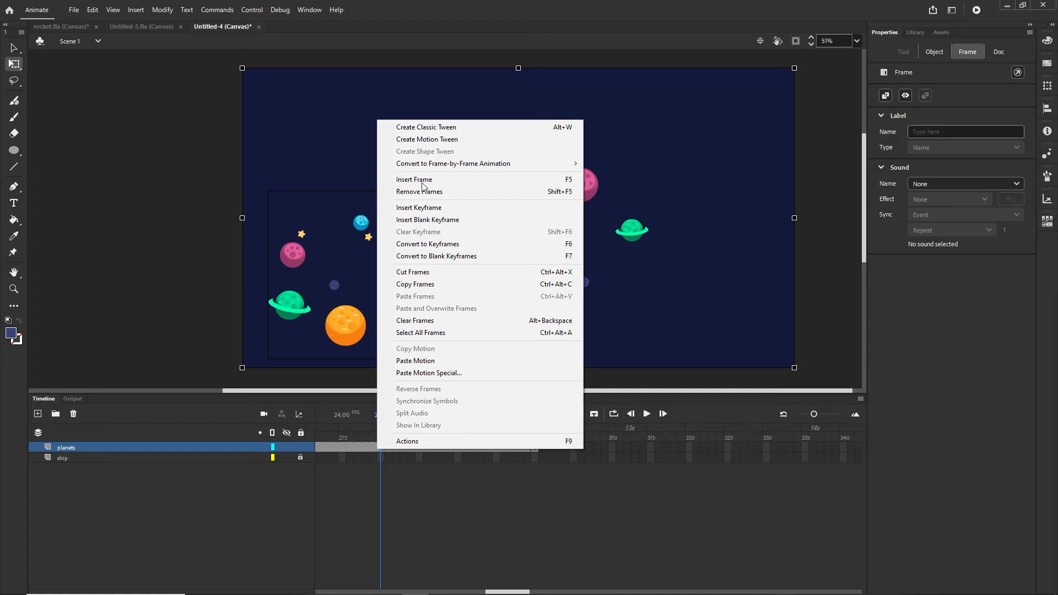
left_click(431, 132)
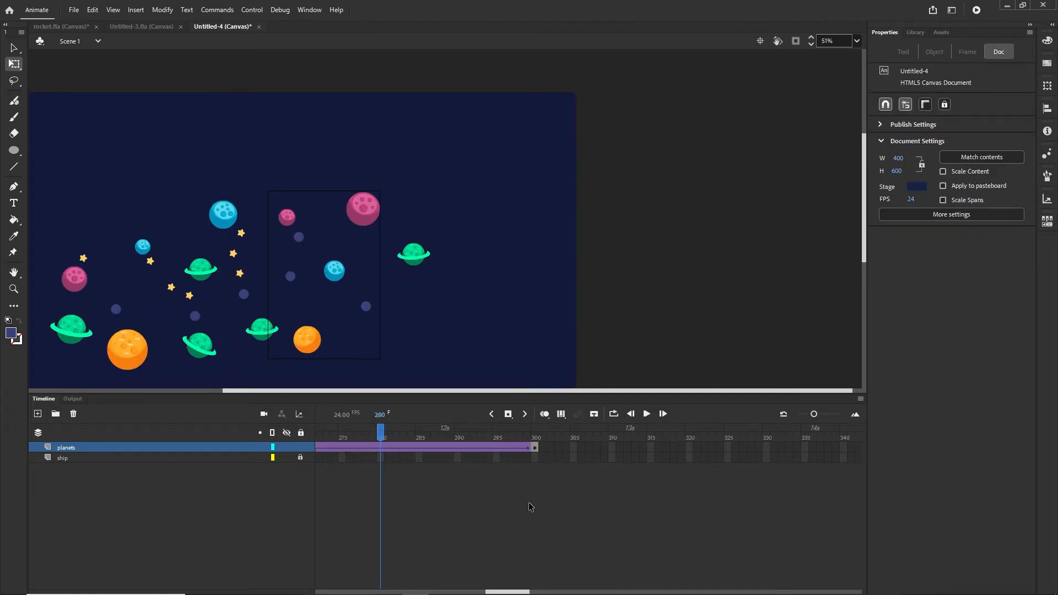
key("ctrl+Return")
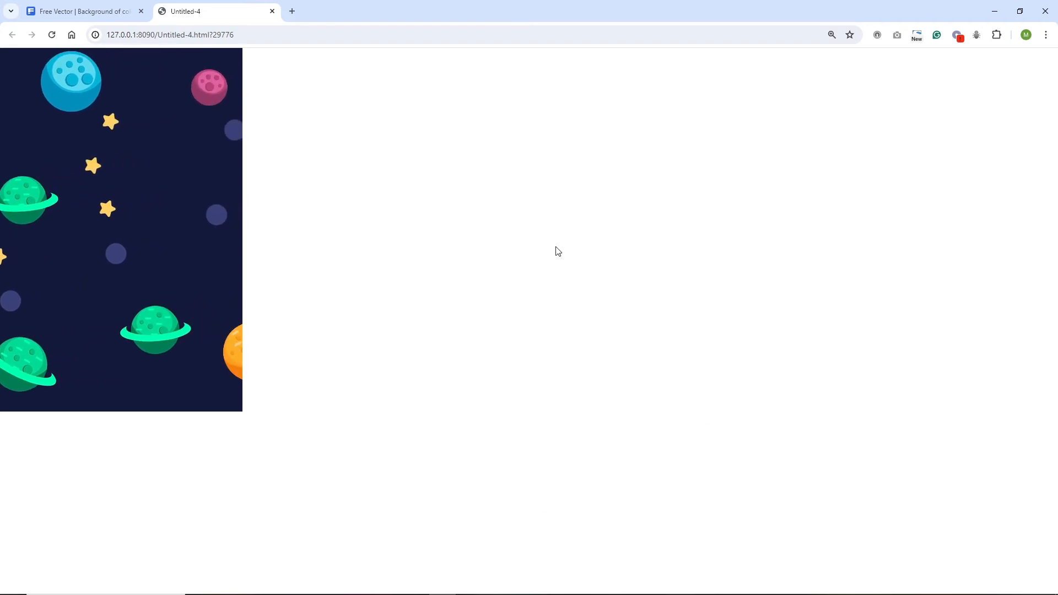
- Return from the Chrome preview to the Animate banner document
left_click(415, 585)
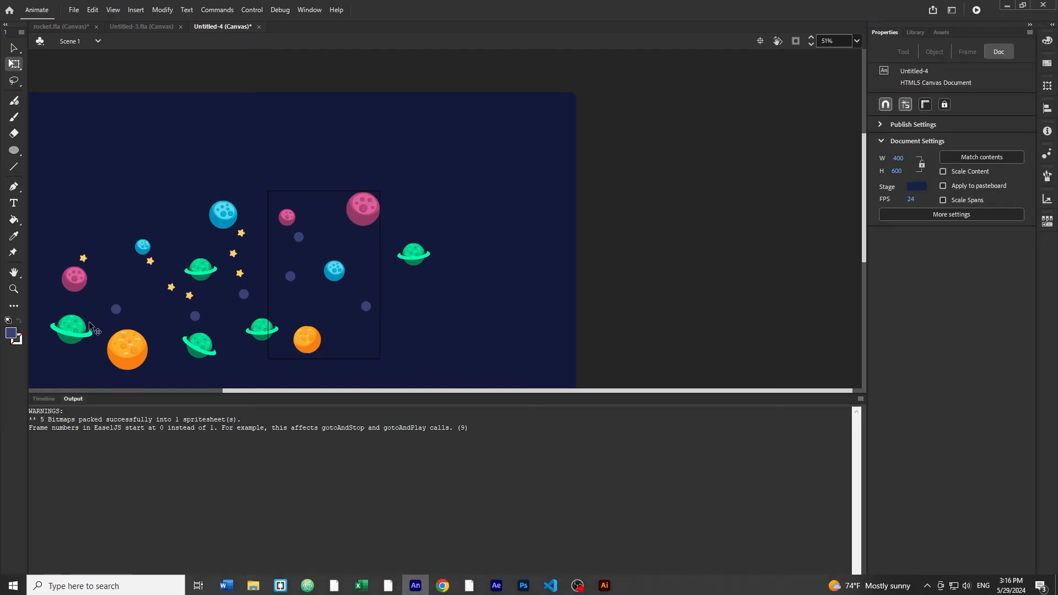
- Scrub the timeline back toward the start and enter the planets clip for editing
left_click(37, 400)
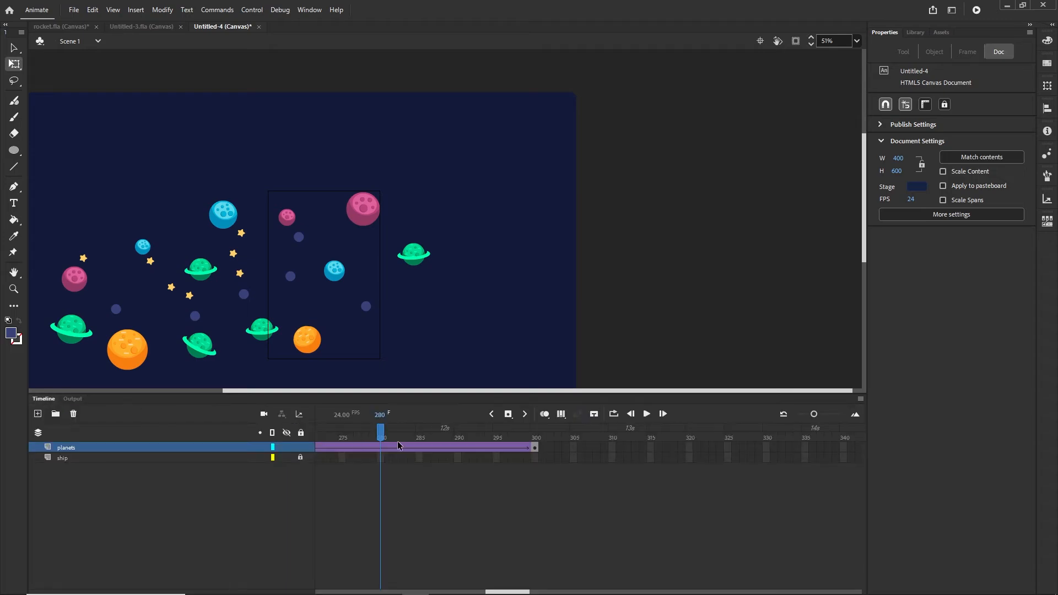
left_click_drag(388, 435, 88, 425)
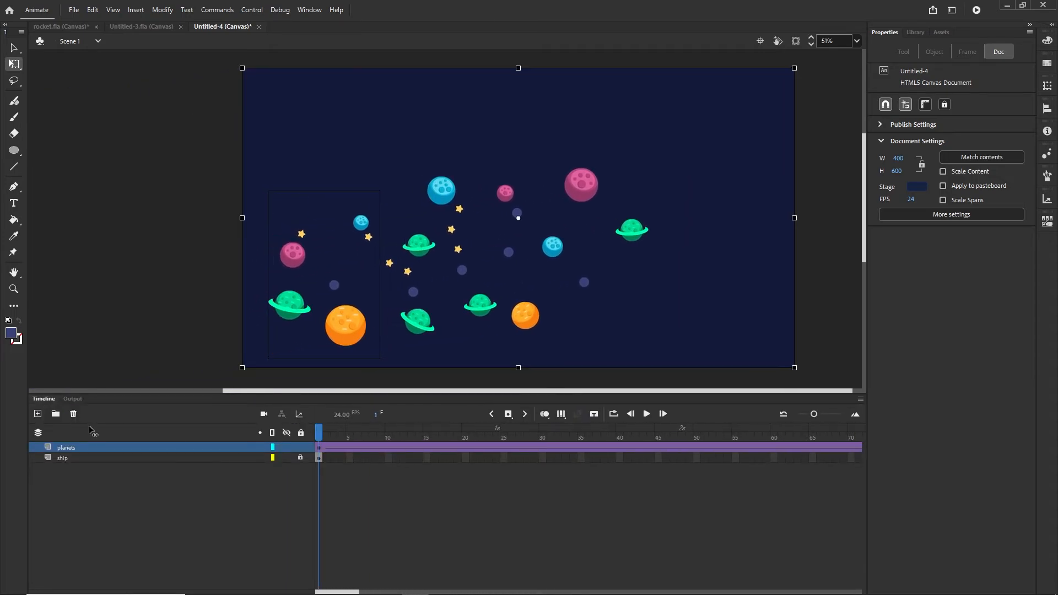
double_click(469, 338)
scroll(502, 270, "up", 5)
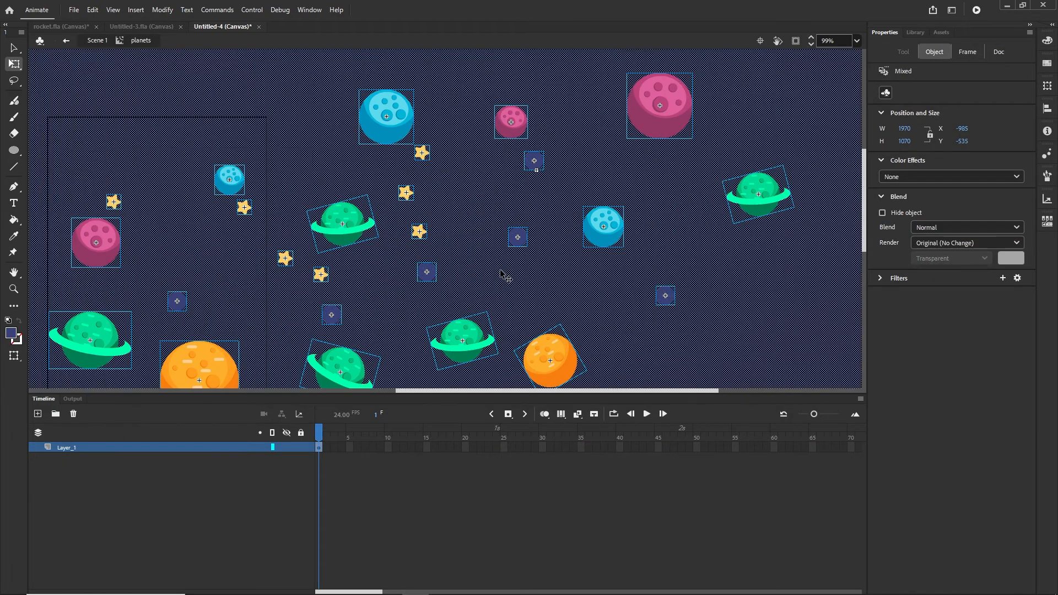
scroll(512, 282, "down", 4)
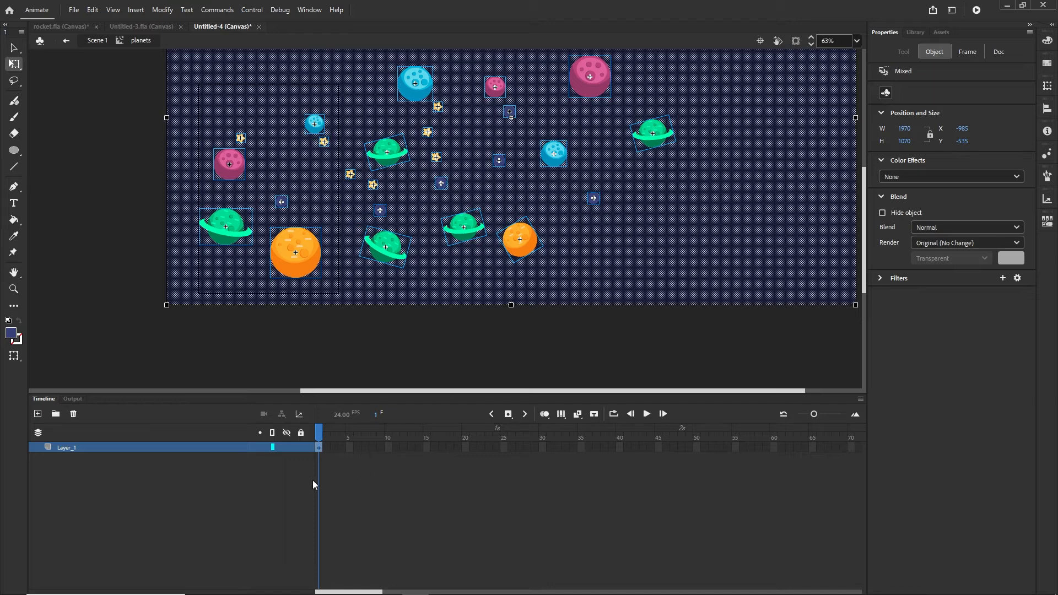
- Distribute the navy background fill to its own layer and lock that layer
left_click(207, 516)
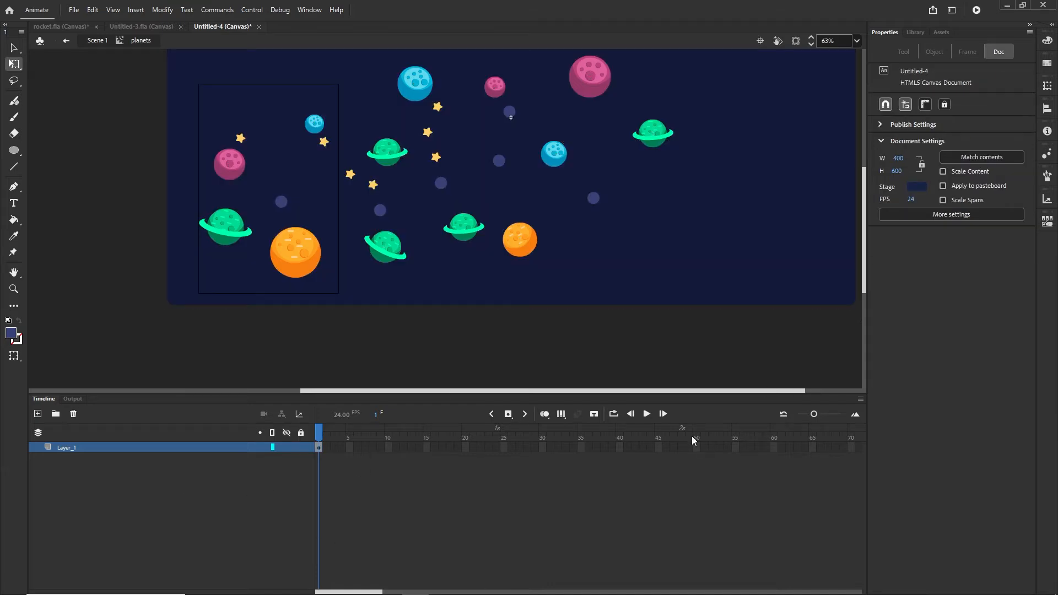
left_click(686, 223)
right_click(686, 222)
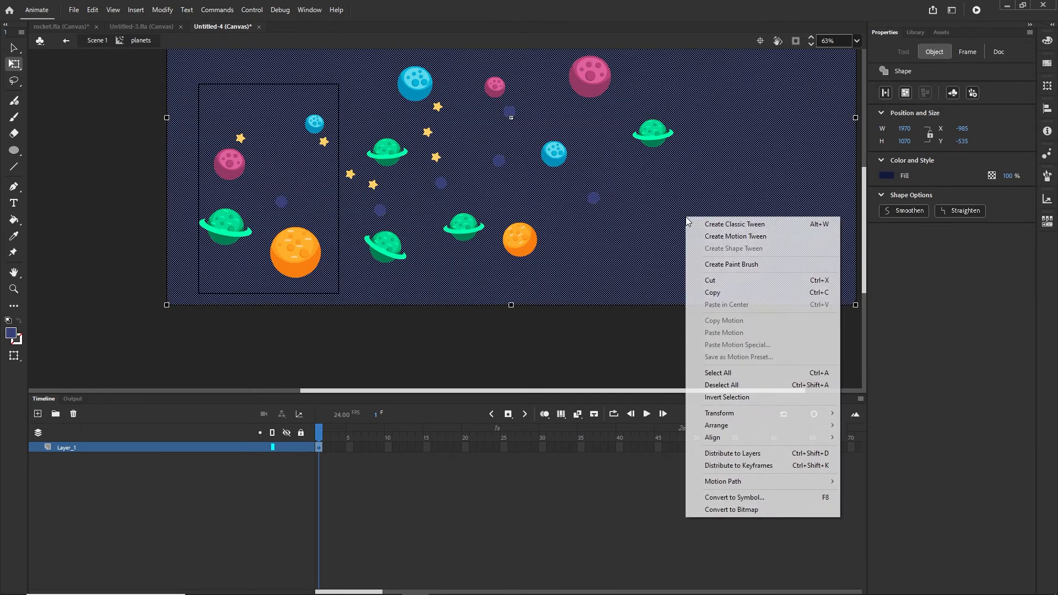
left_click(745, 454)
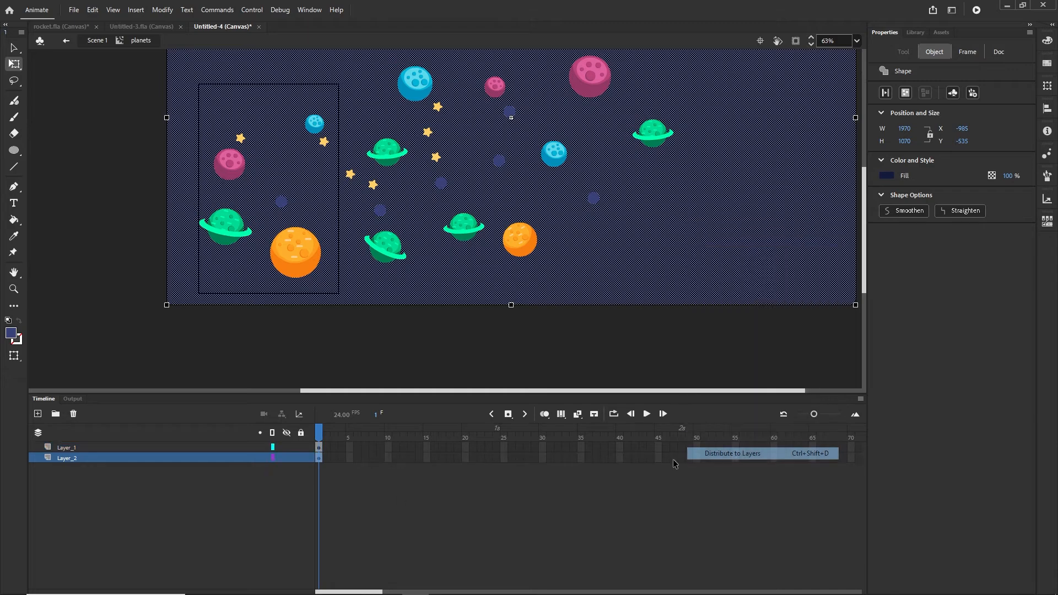
left_click(61, 498)
left_click(69, 460)
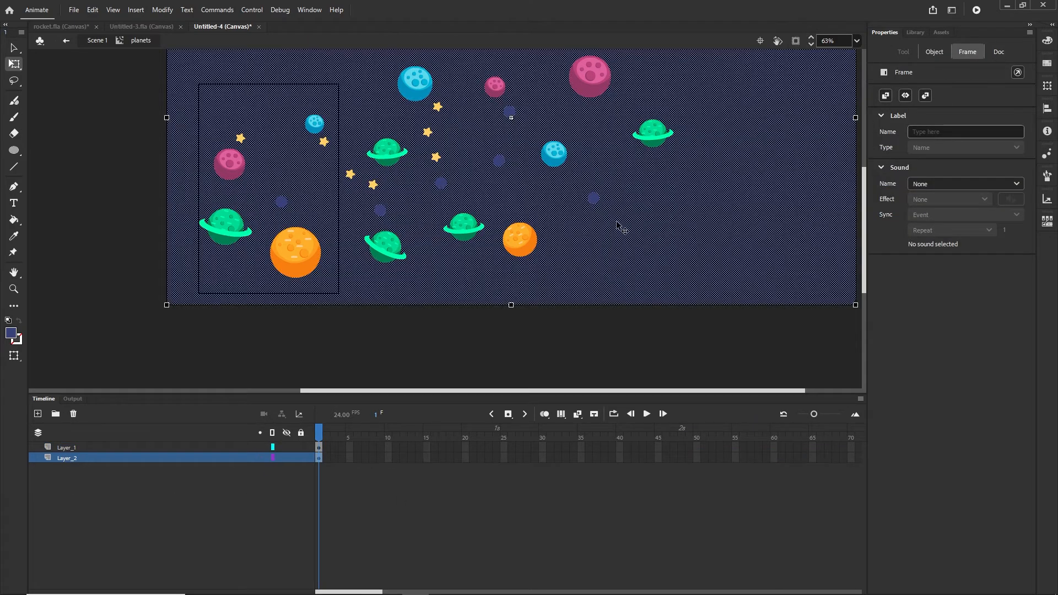
left_click(300, 457)
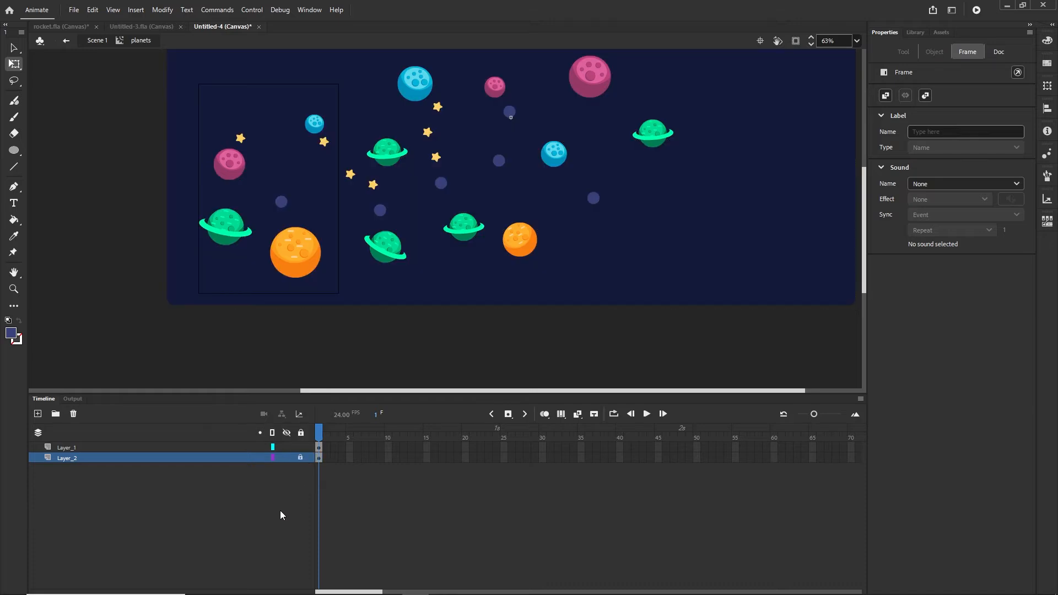
- Reposition the green, blue and orange planets and a star, then return to Scene 1
left_click(465, 236)
left_click_drag(472, 237, 628, 216)
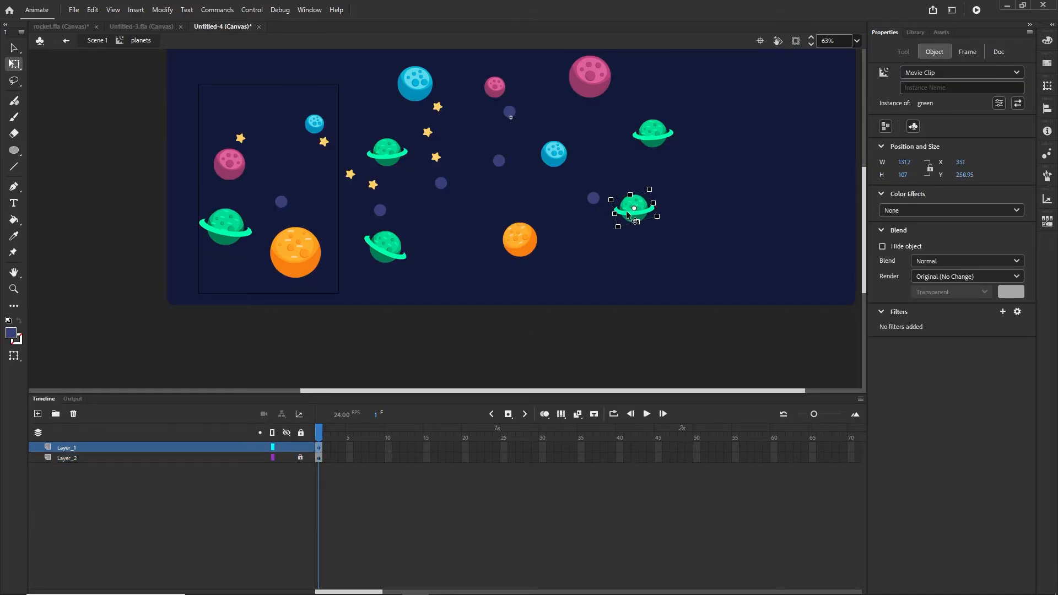
left_click_drag(562, 159, 479, 224)
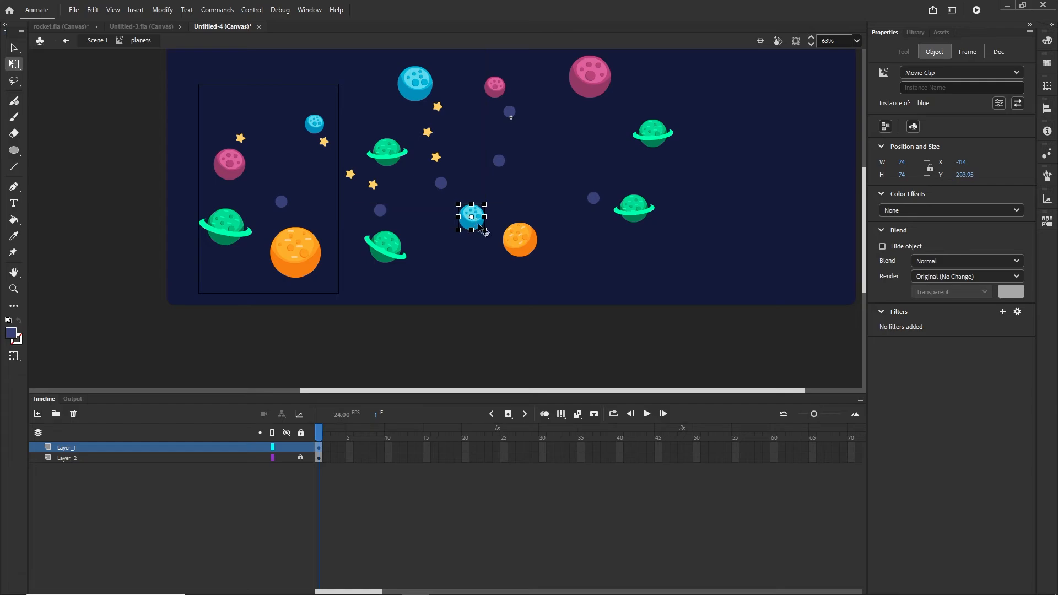
left_click(529, 251)
left_click_drag(529, 251, 585, 150)
left_click_drag(662, 138, 695, 123)
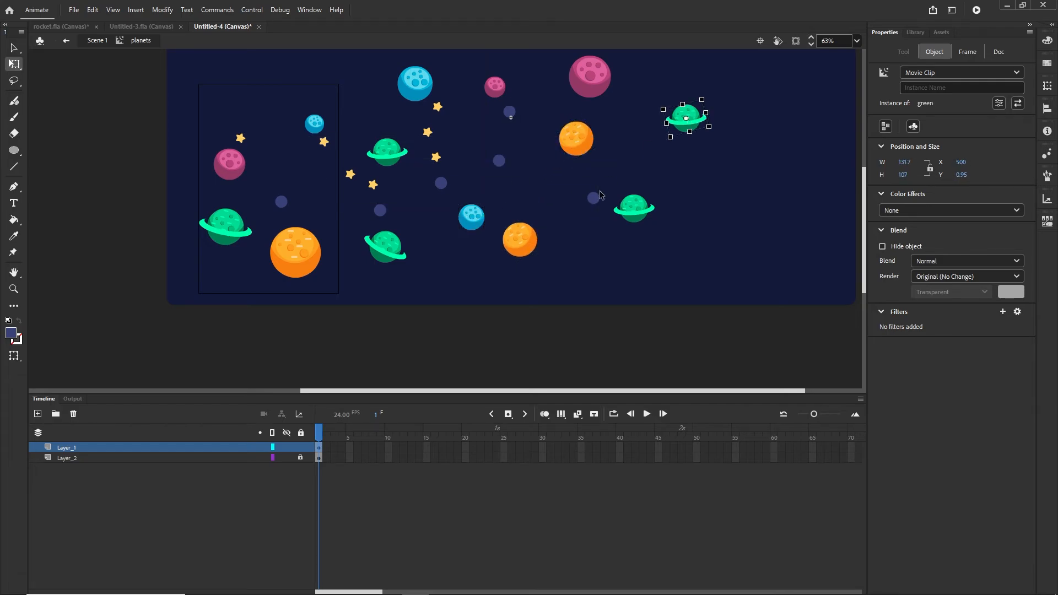
left_click_drag(428, 132, 627, 157)
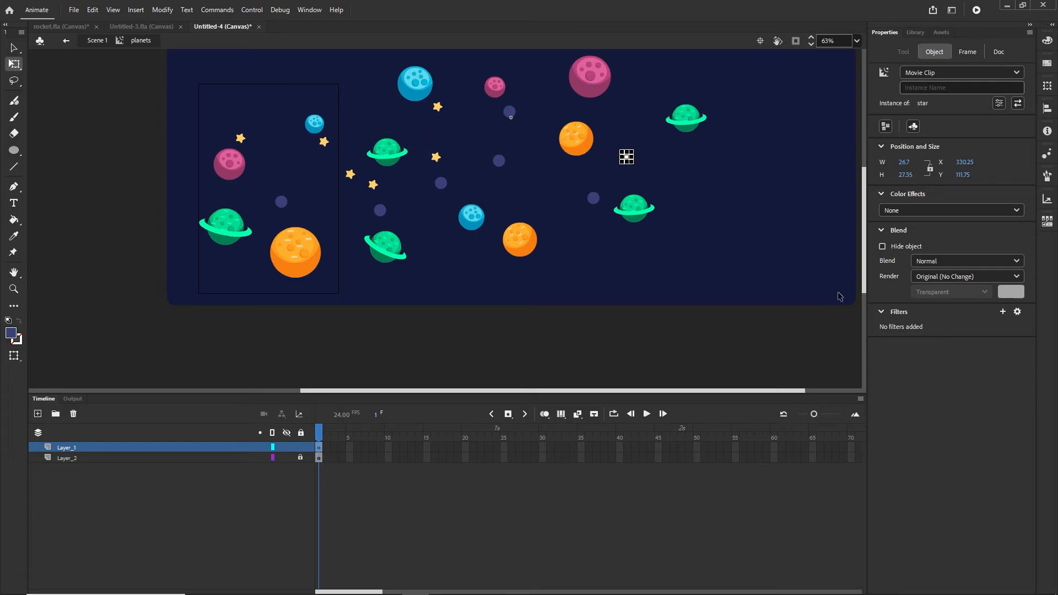
left_click(98, 41)
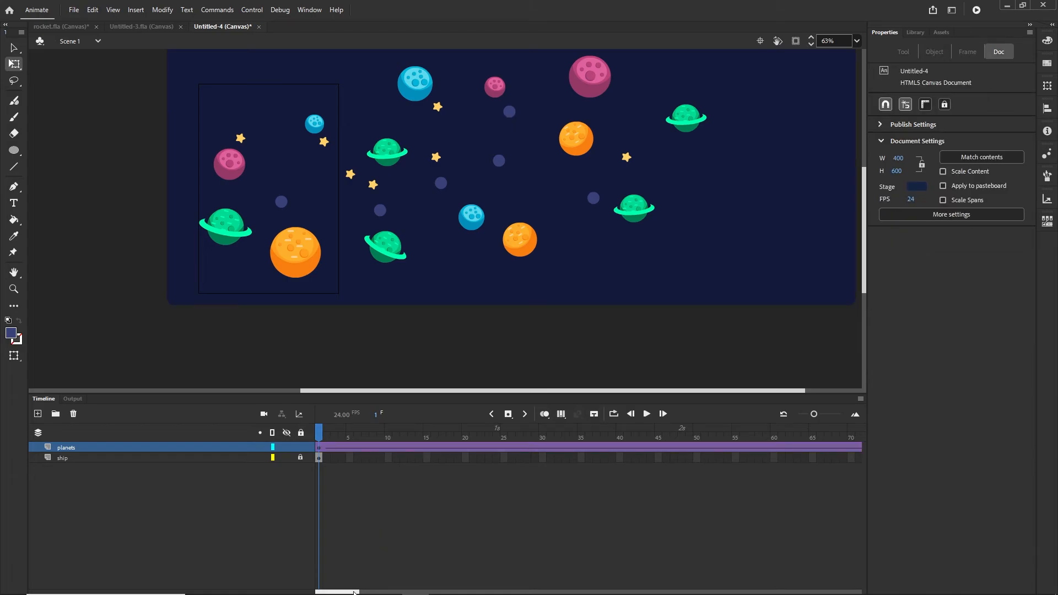
- At frame 300, edit the planets clip and lower the green ringed planet
left_click_drag(355, 591, 524, 592)
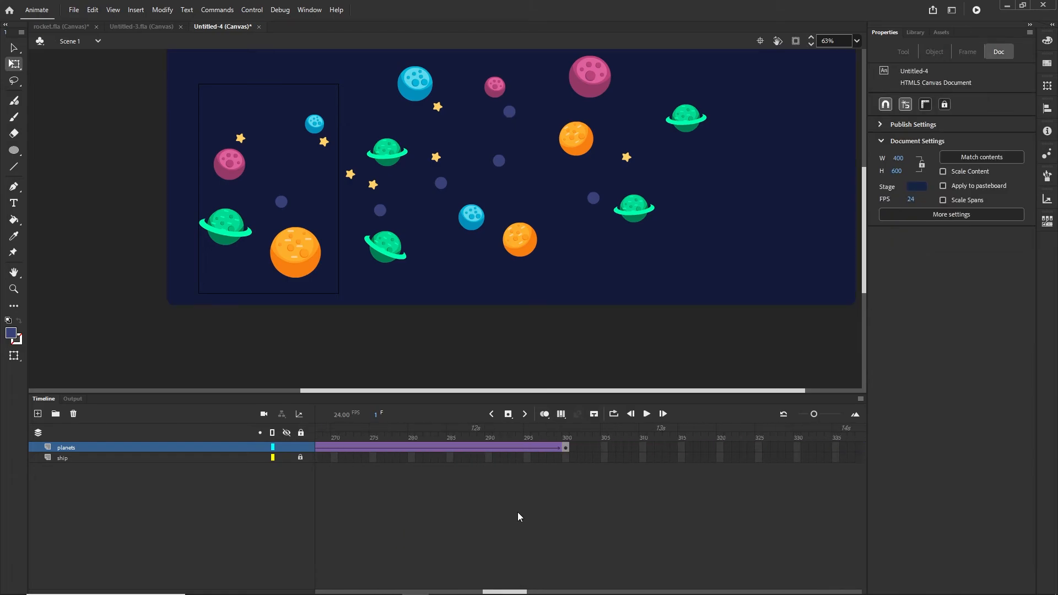
left_click(567, 447)
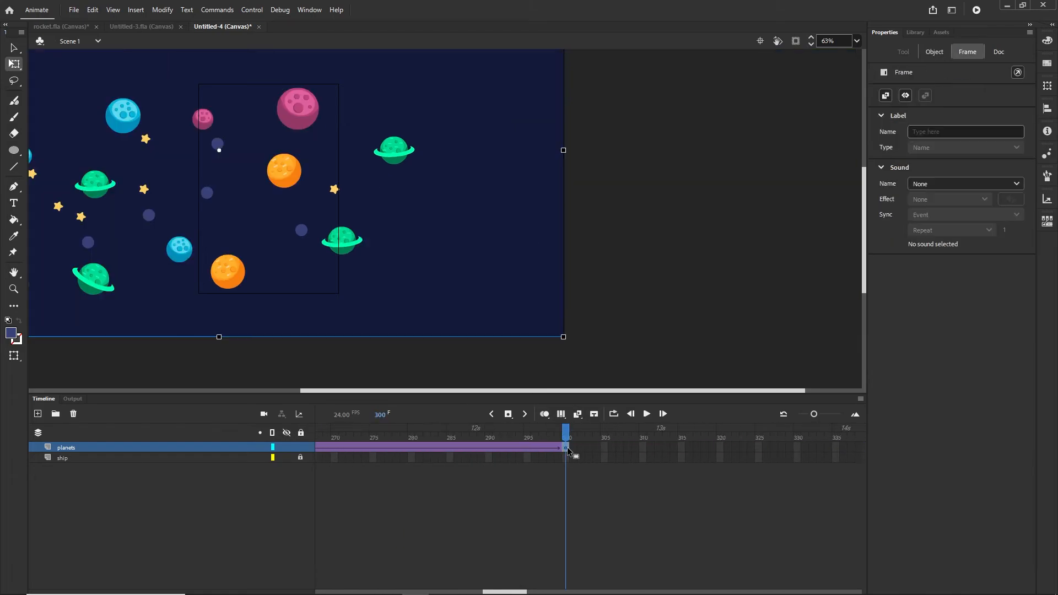
double_click(430, 241)
scroll(232, 179, "up", 1)
scroll(243, 189, "up", 1)
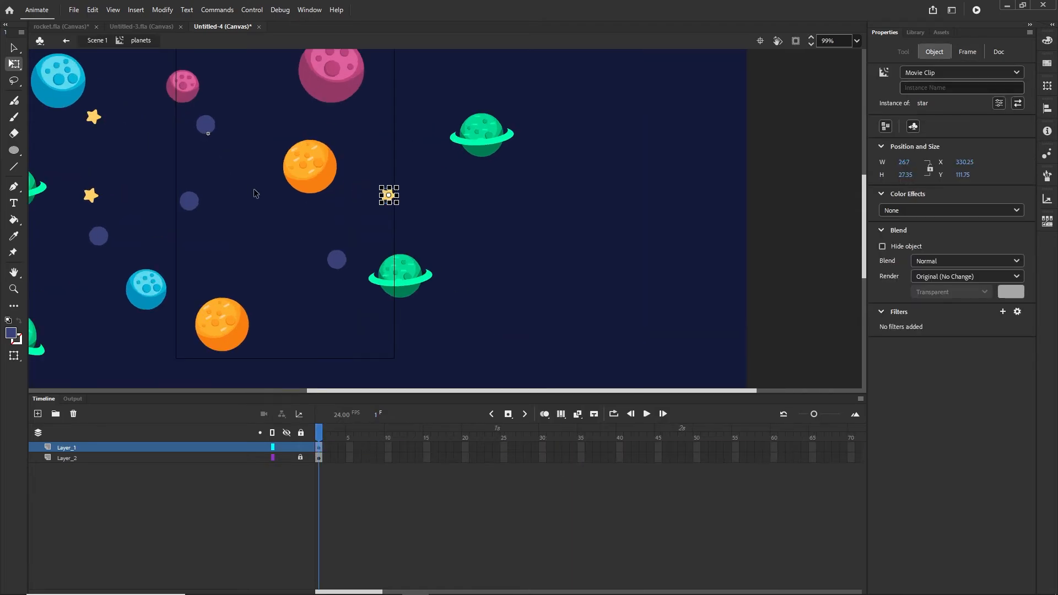
left_click(409, 289)
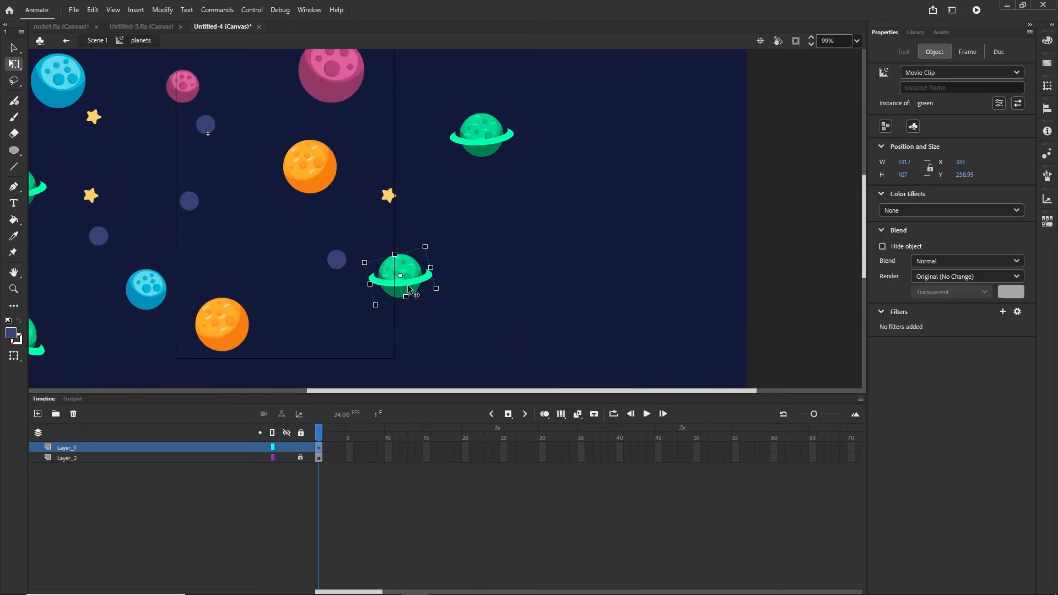
left_click_drag(412, 283, 359, 316)
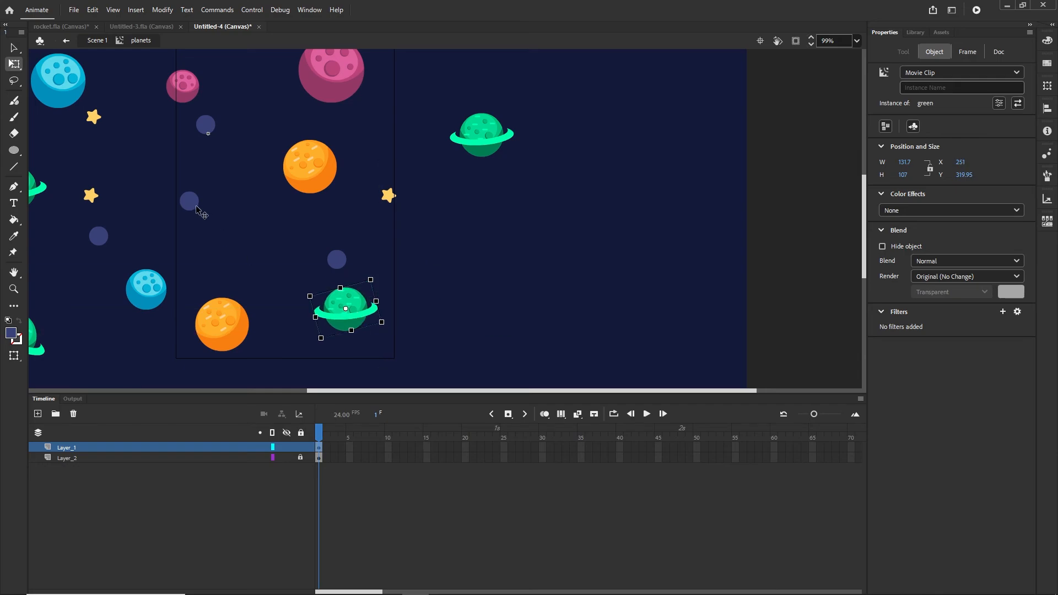
- Enlarge the upper orange planet and slightly shrink the lower one
left_click(193, 208)
left_click(315, 163)
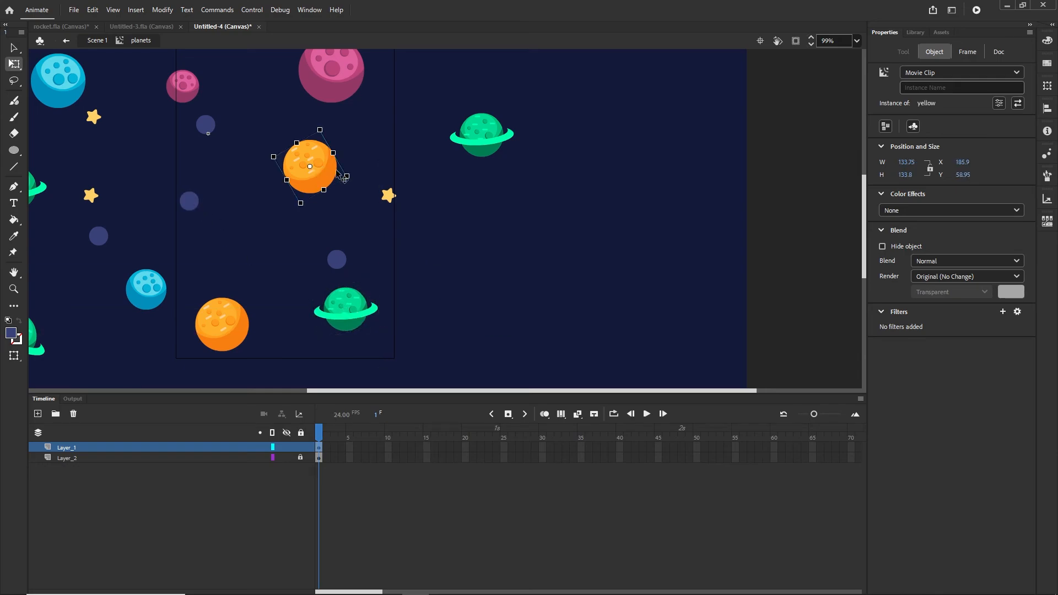
left_click_drag(349, 176, 365, 179)
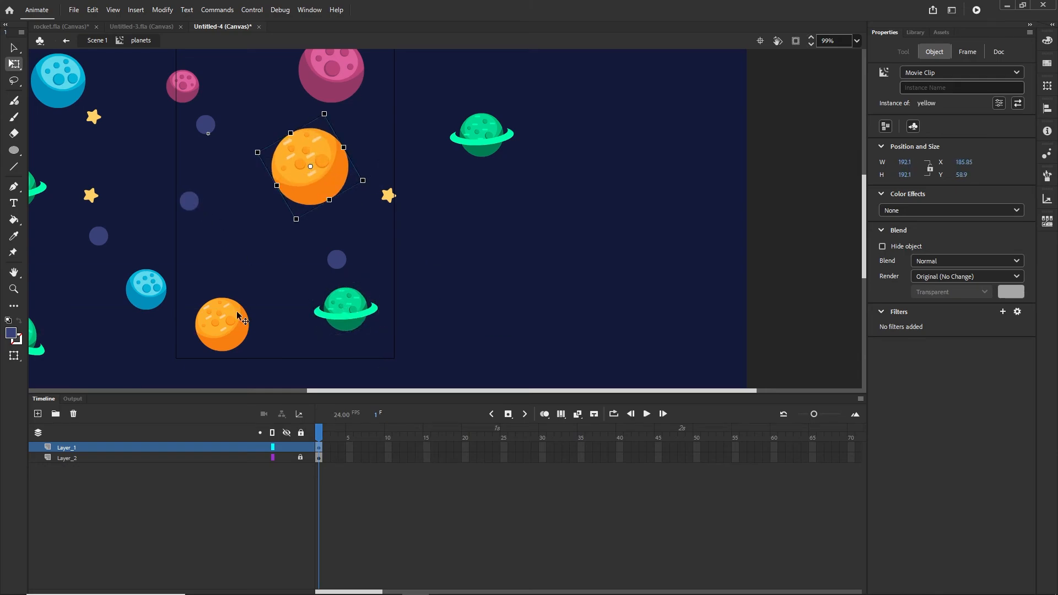
left_click(232, 338)
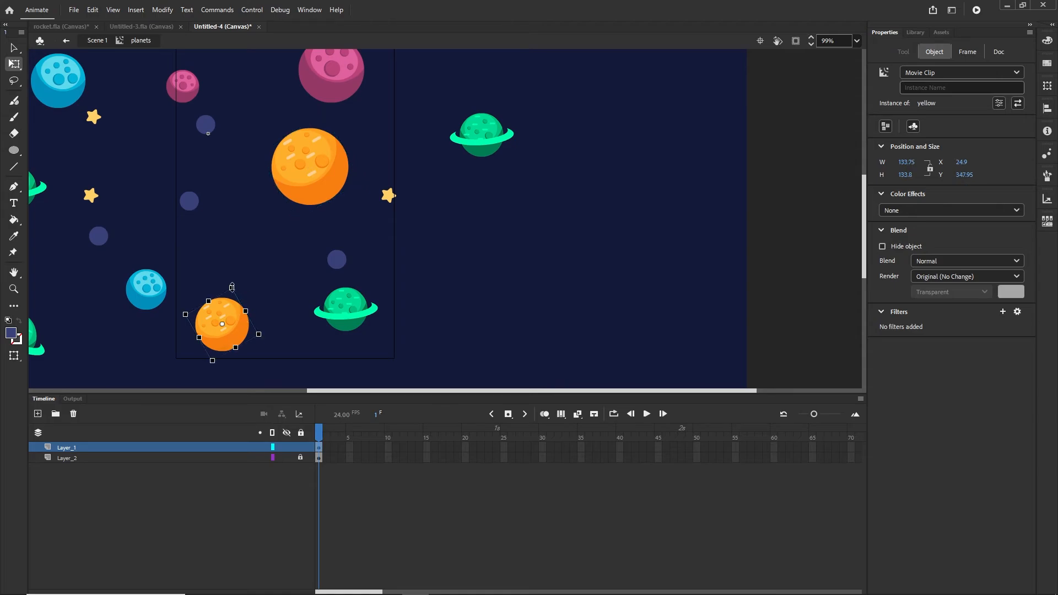
left_click_drag(231, 288, 236, 292)
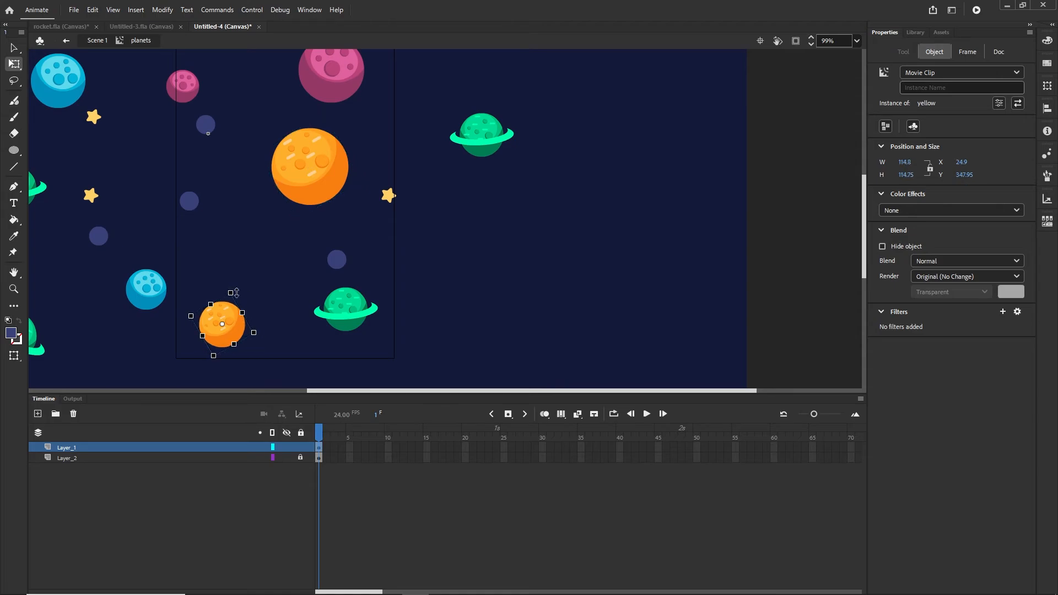
- Return to Scene 1 and preview the banner in the browser
left_click(106, 47)
left_click(787, 229)
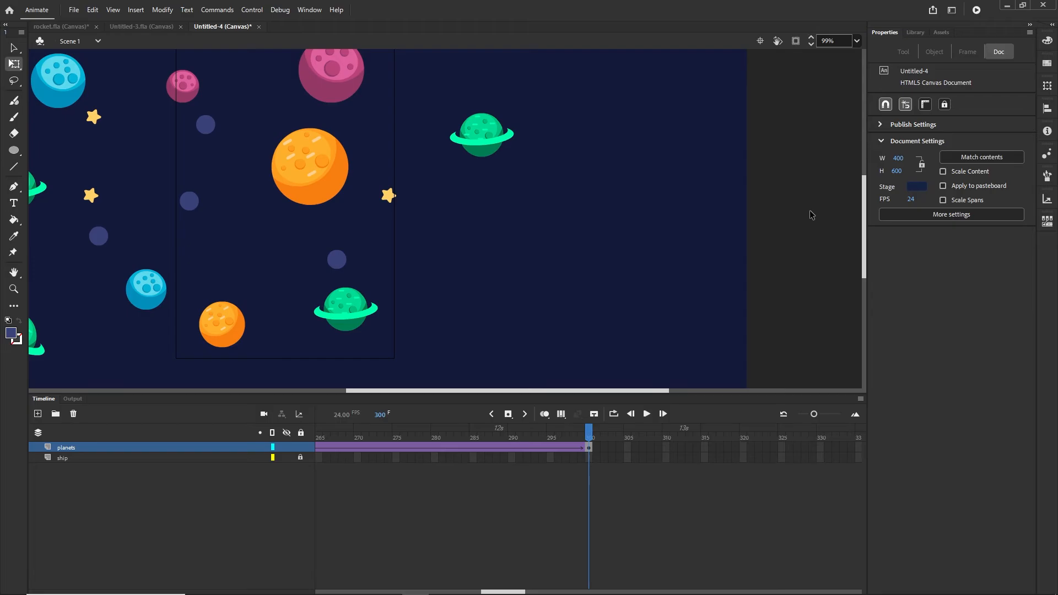
key("ctrl+Return")
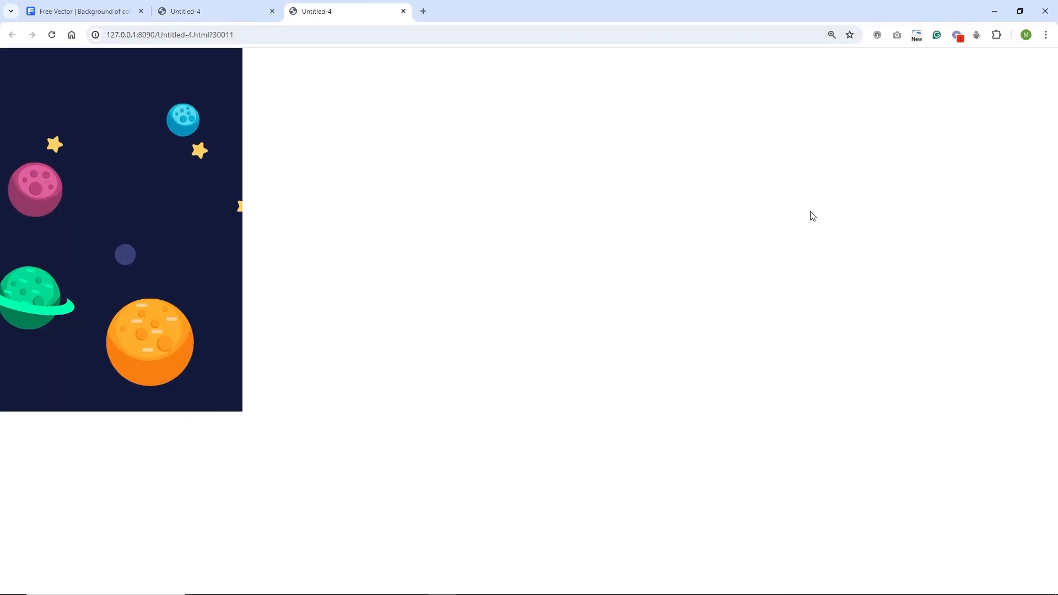
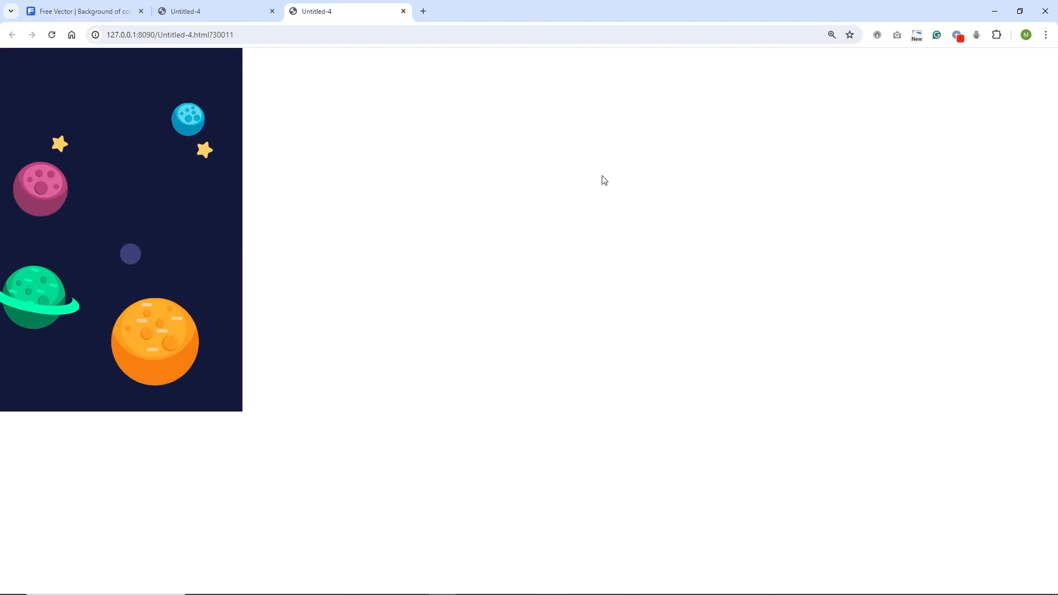
- Leave the Chrome preview of Untitled-4.html and return to the Animate document
left_click(415, 587)
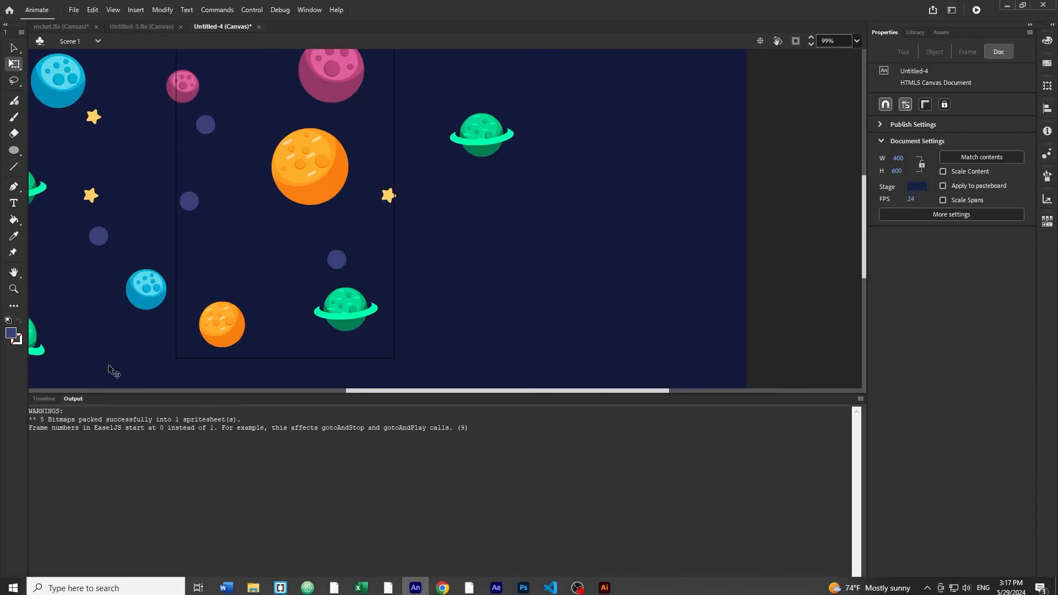
- In the Timeline, move the ship layer above the planets layer
left_click(48, 399)
scroll(336, 290, "down", 3)
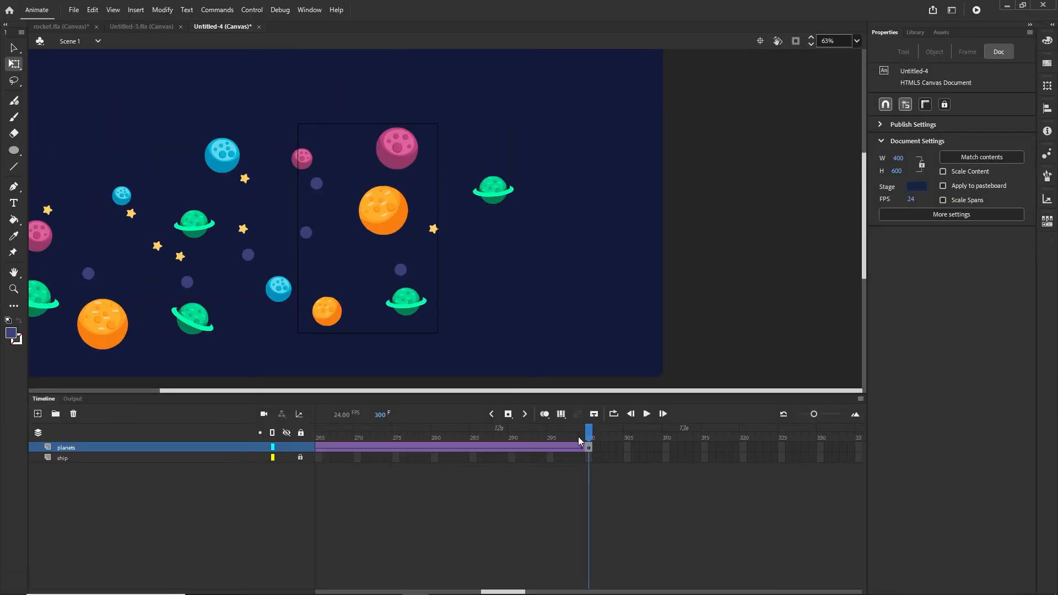
left_click_drag(577, 437, 176, 415)
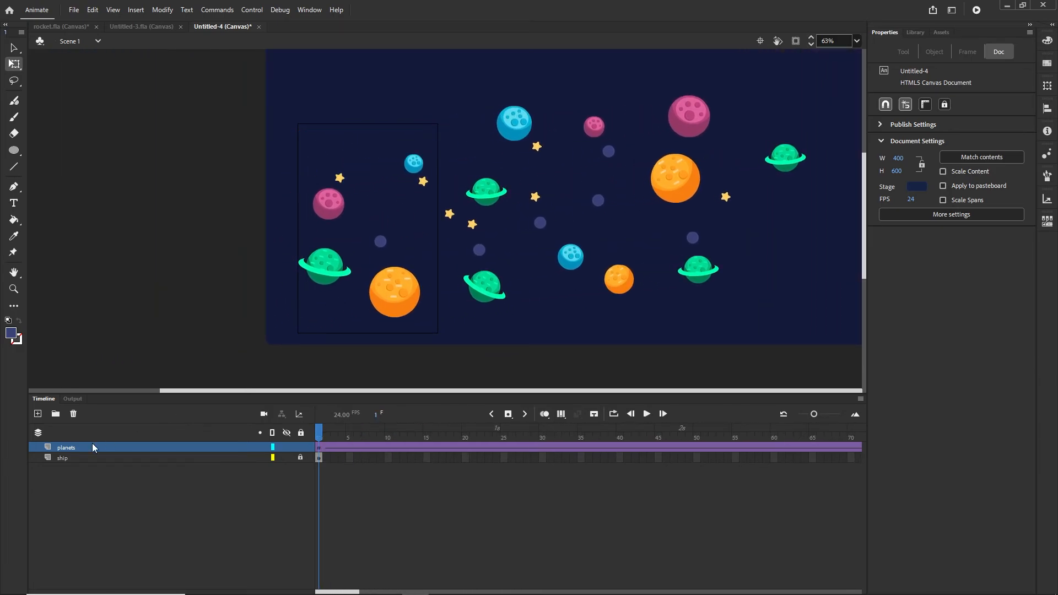
left_click(71, 457)
left_click_drag(70, 458, 72, 444)
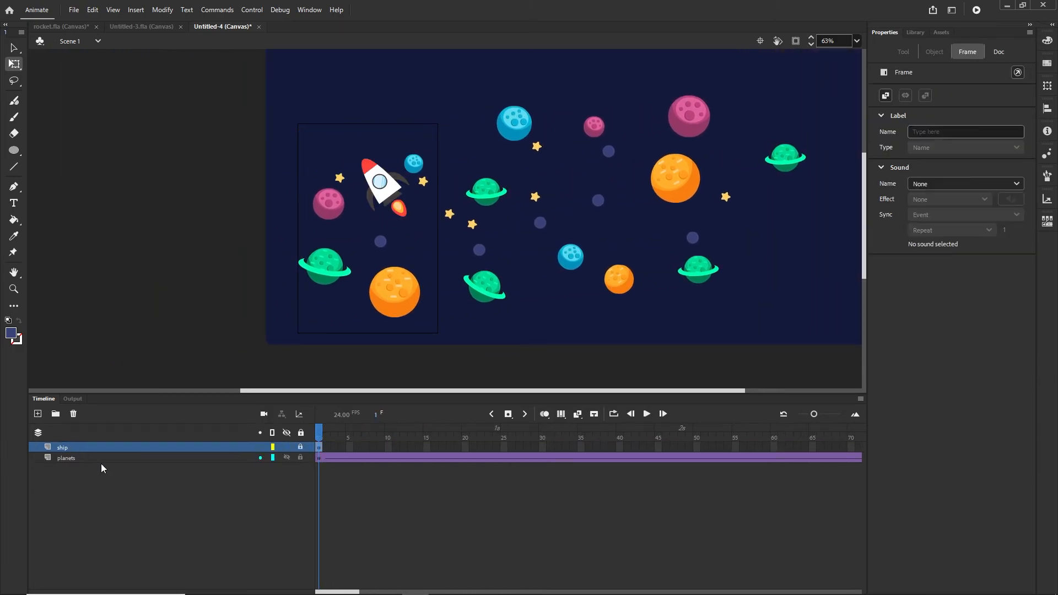
left_click(178, 508)
- Extend the ship layer's frames to frame 300 with F5, then rewind the playhead
left_click_drag(355, 592, 522, 591)
left_click(543, 447)
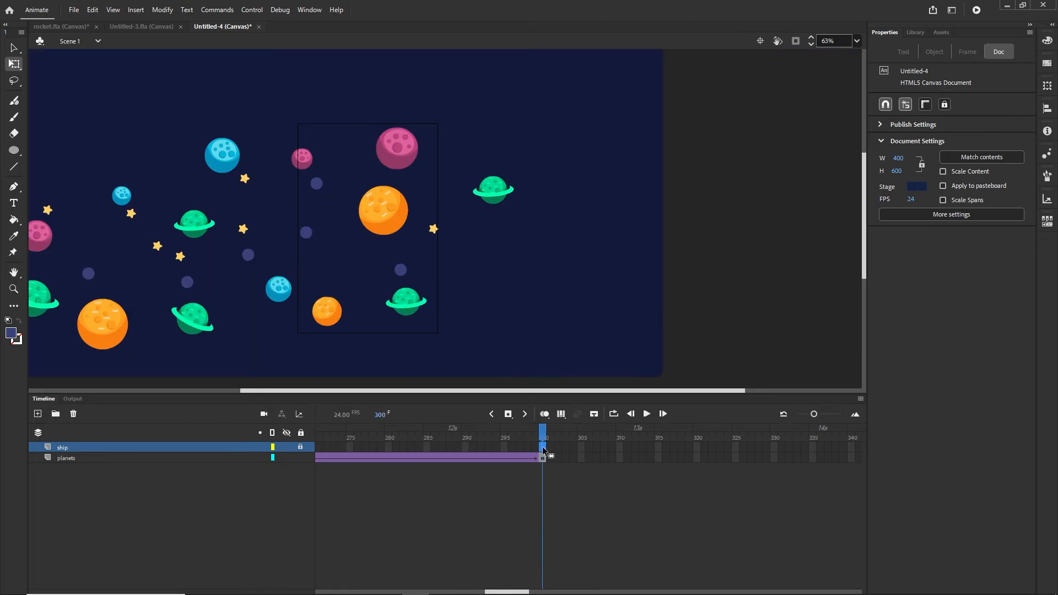
key("F5")
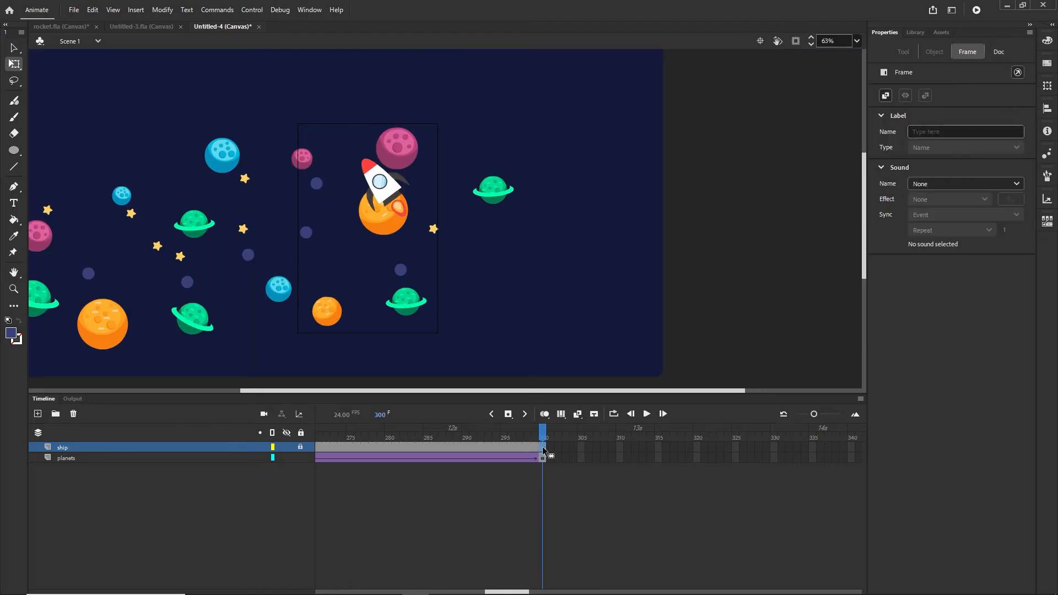
right_click(542, 446)
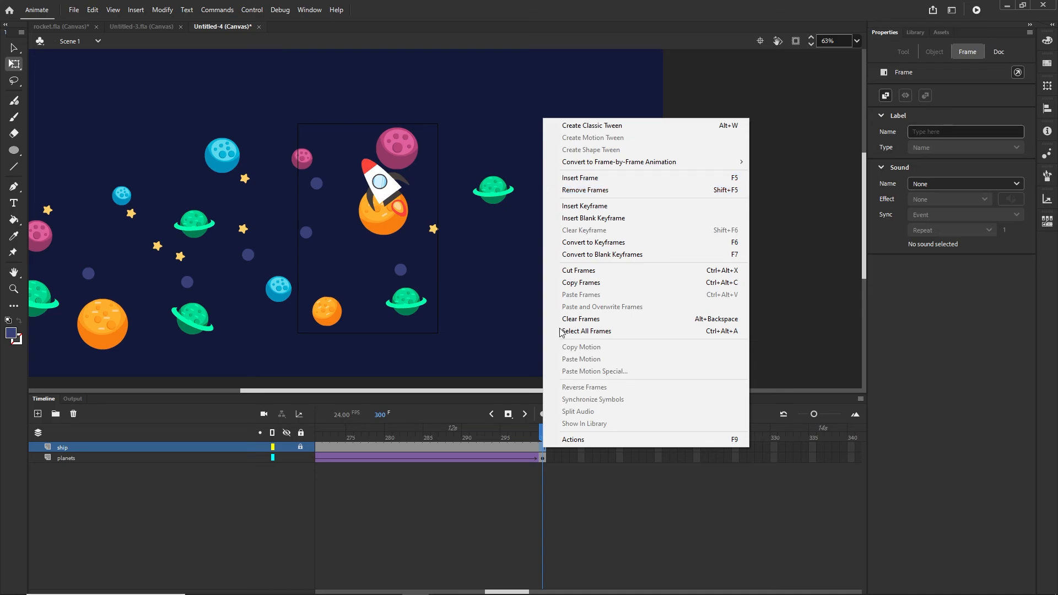
left_click(525, 507)
left_click_drag(548, 435, 169, 441)
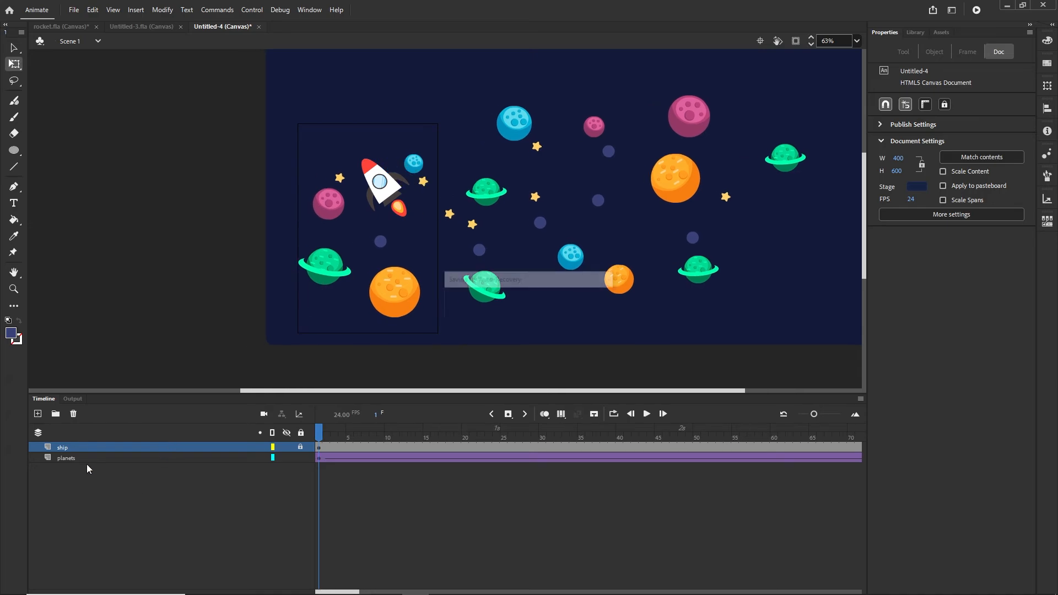
- Add a new layer above ship and name it 'guide'
left_click(37, 414)
double_click(67, 447)
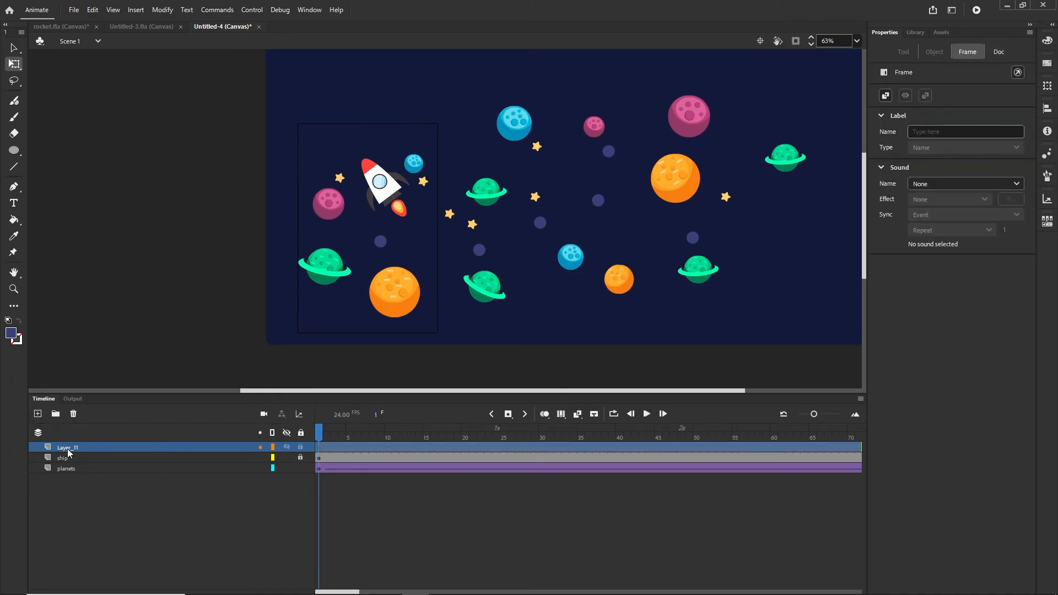
type("guide")
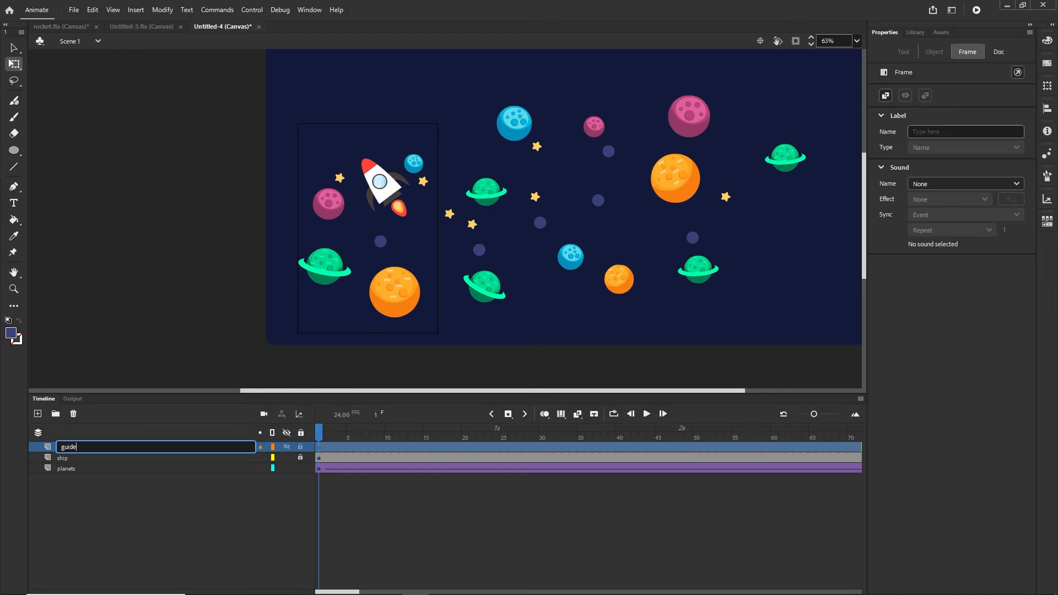
left_click(170, 567)
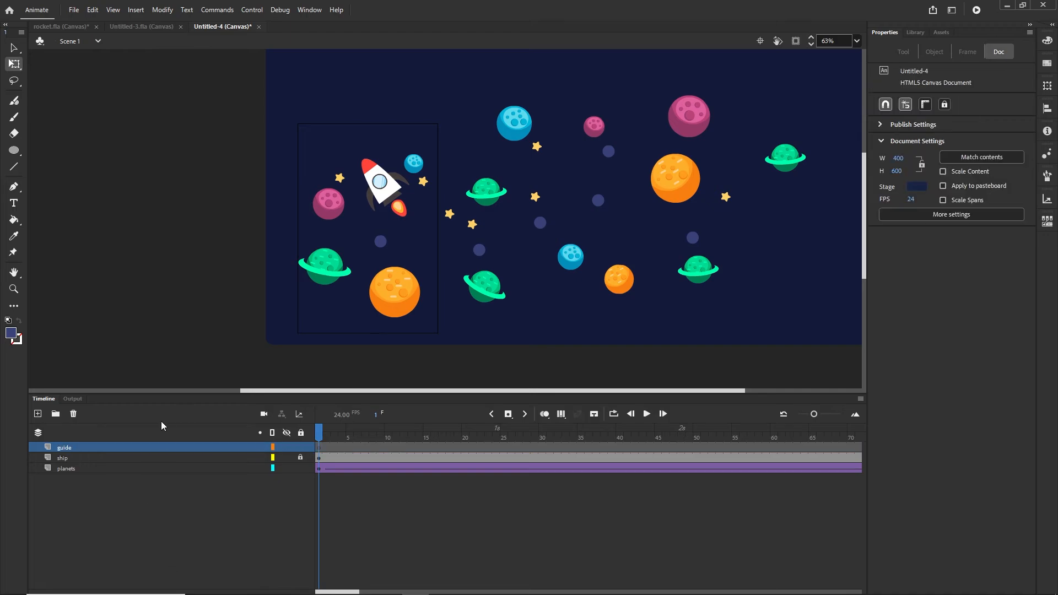
- Choose the Pen tool and hide the planets and ship layers
left_click(14, 187)
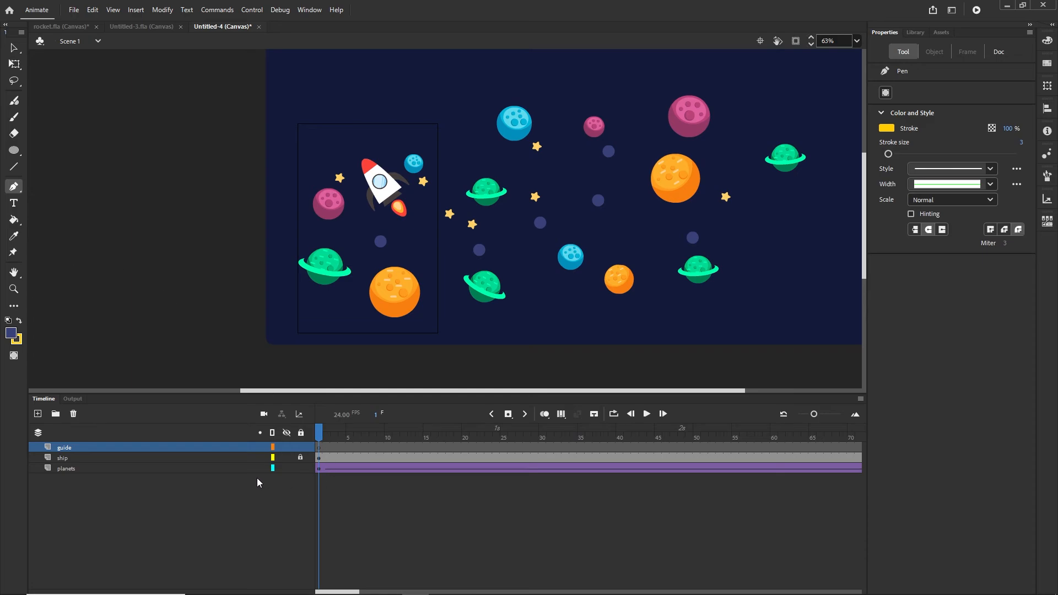
left_click(286, 468)
left_click(286, 457)
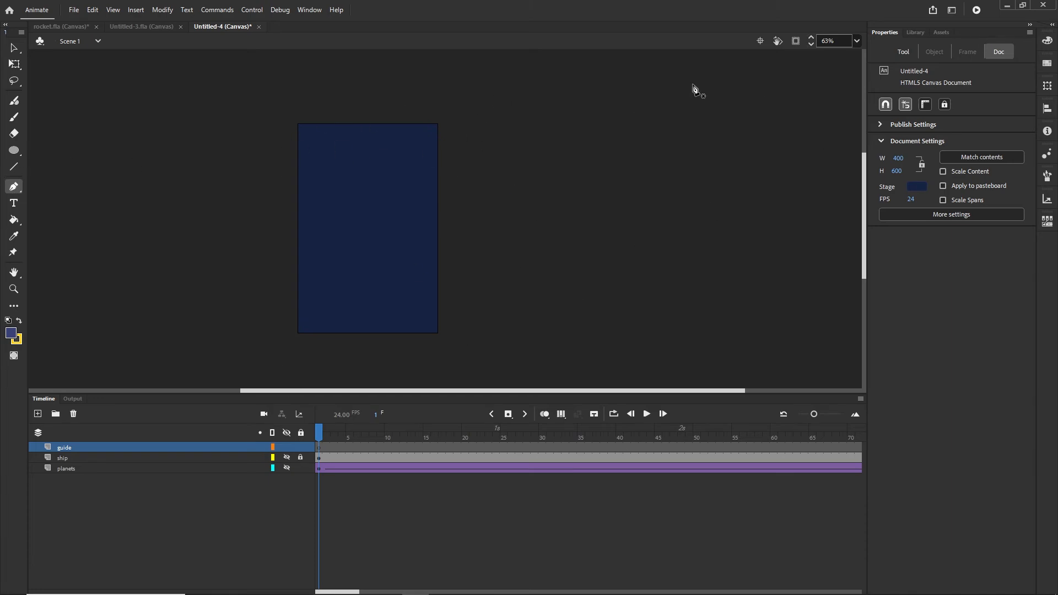
left_click(886, 32)
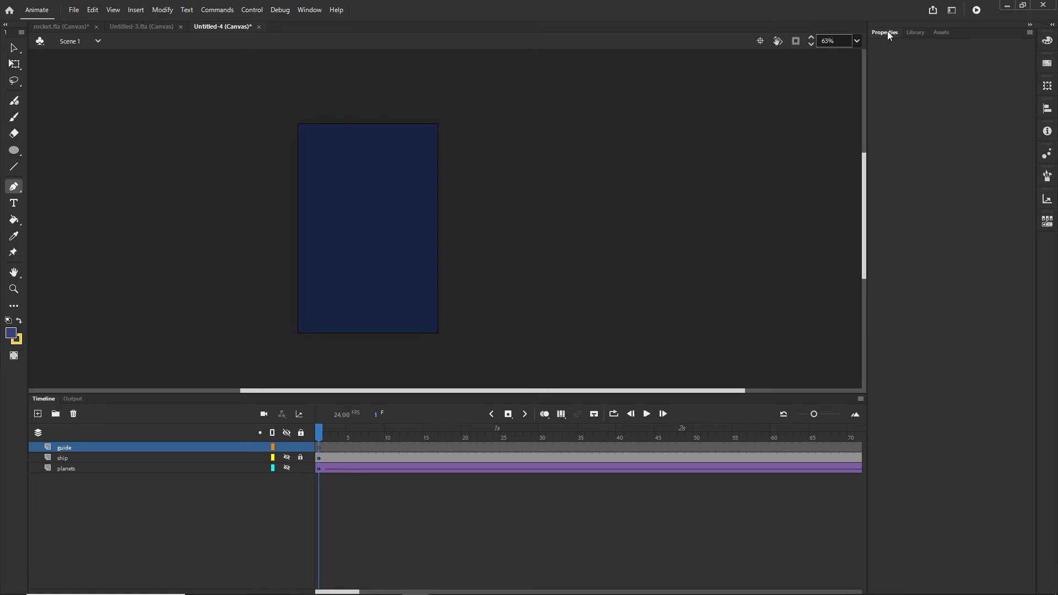
left_click(887, 32)
- Draw a trial curved path with the standard Pen, then undo it
left_click(437, 130)
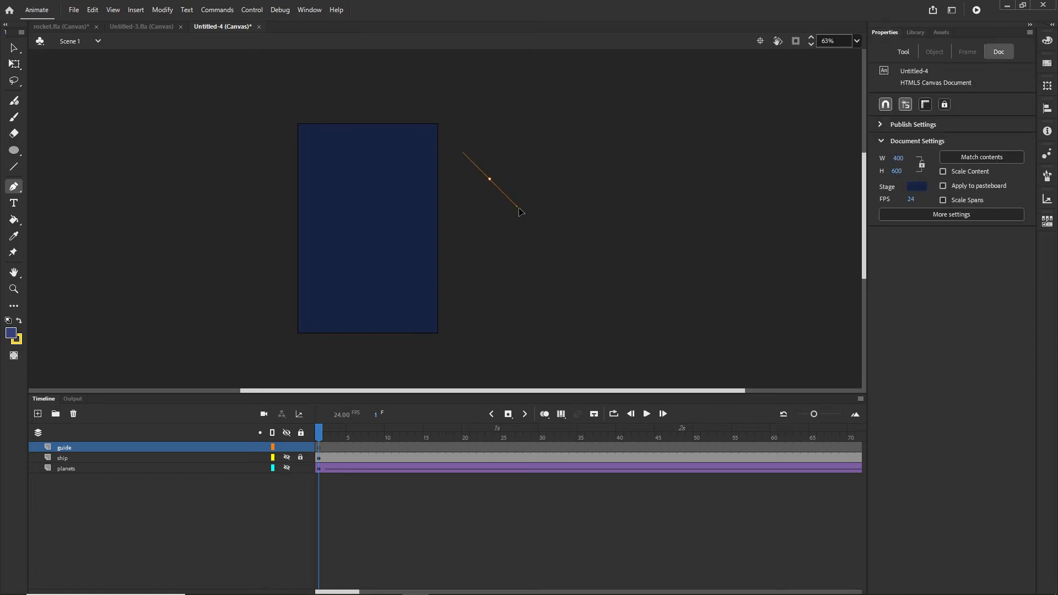
left_click(542, 228)
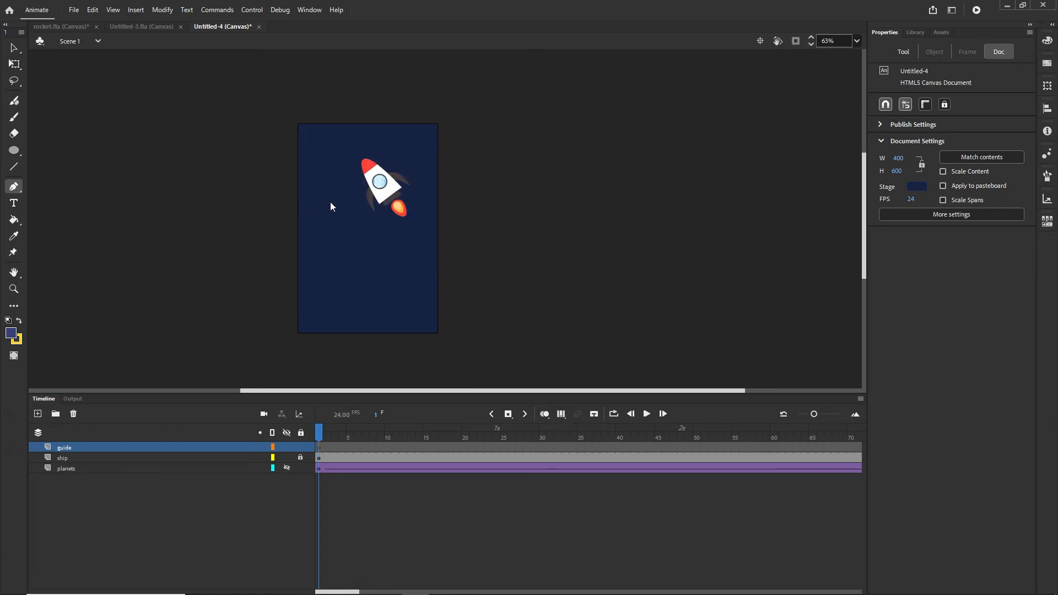
left_click(24, 191)
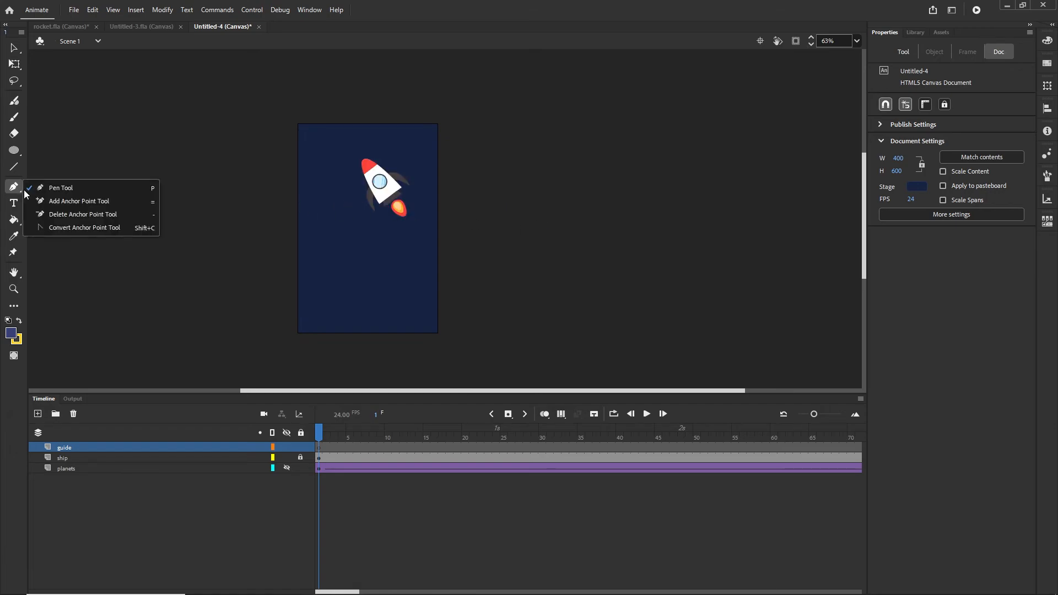
left_click(71, 189)
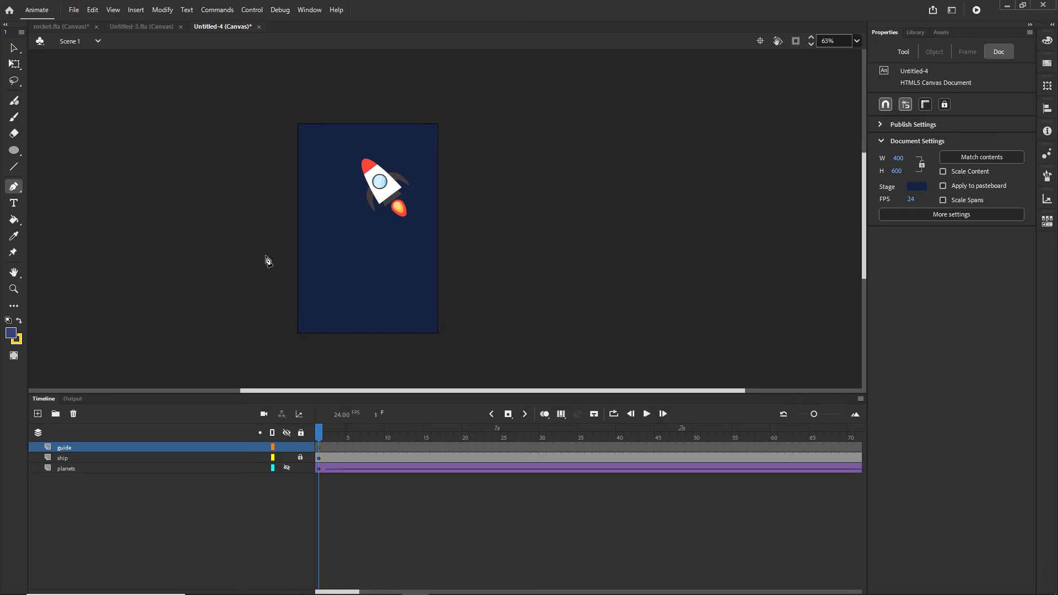
left_click_drag(248, 193, 282, 254)
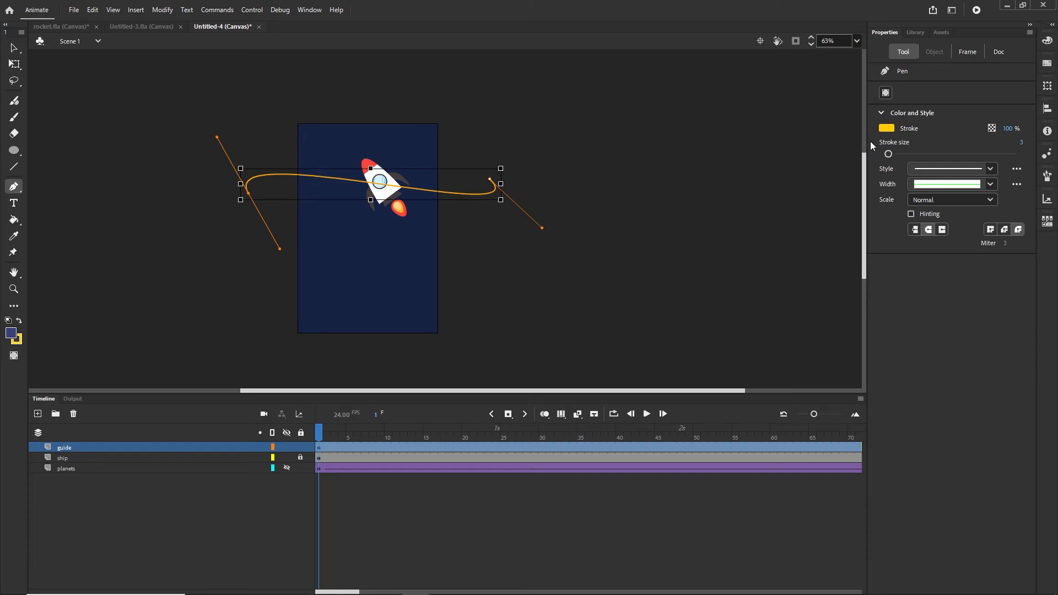
key("ctrl+z")
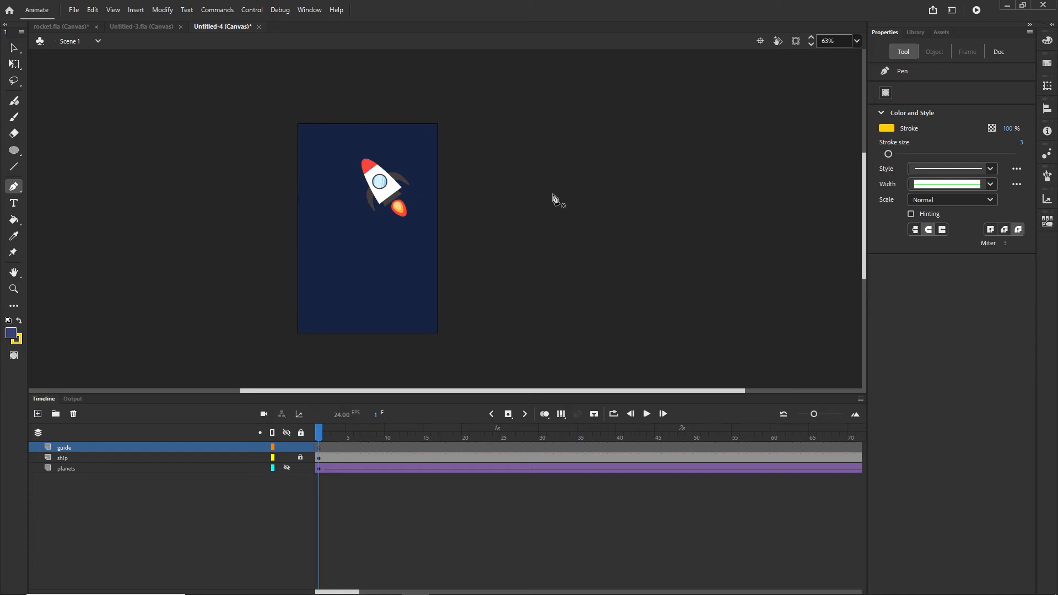
- Set the stroke to red and start the path left of the stage with curved anchors
left_click(887, 129)
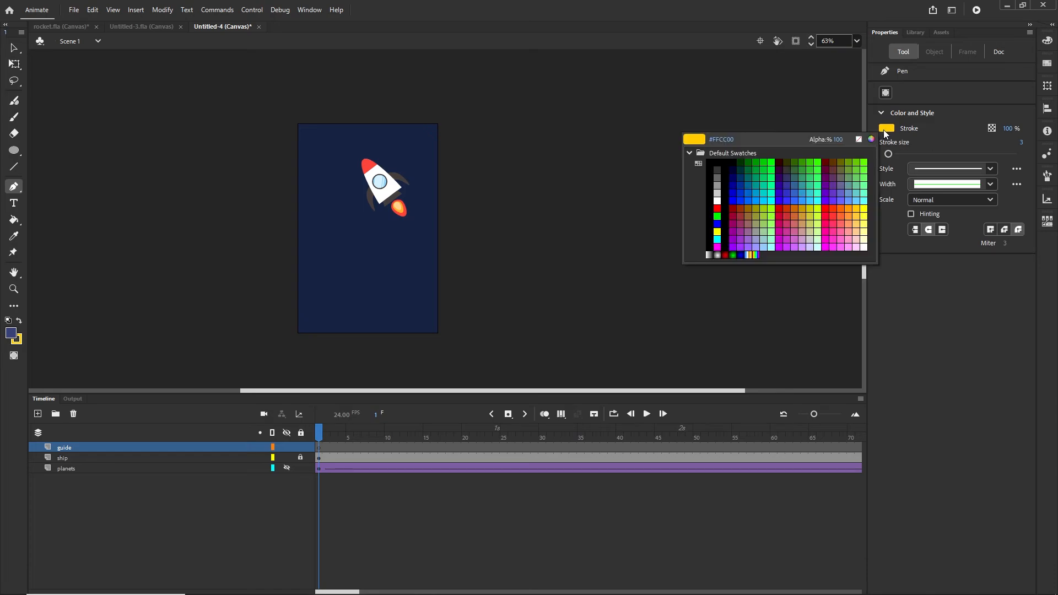
left_click(716, 209)
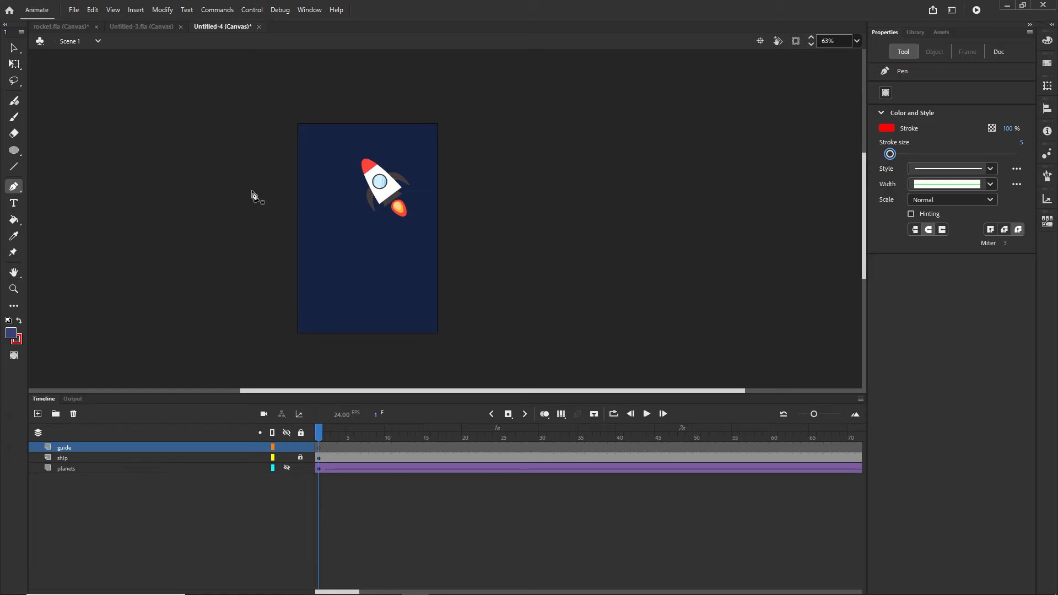
left_click_drag(252, 186, 276, 228)
left_click_drag(466, 280, 492, 238)
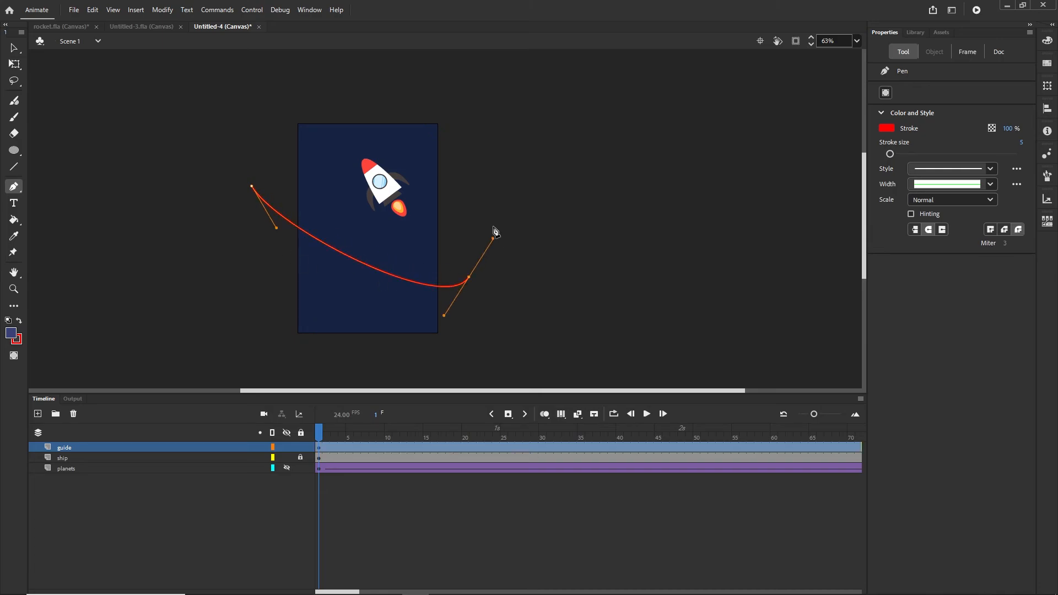
left_click_drag(421, 98, 440, 82)
scroll(539, 132, "down", 3)
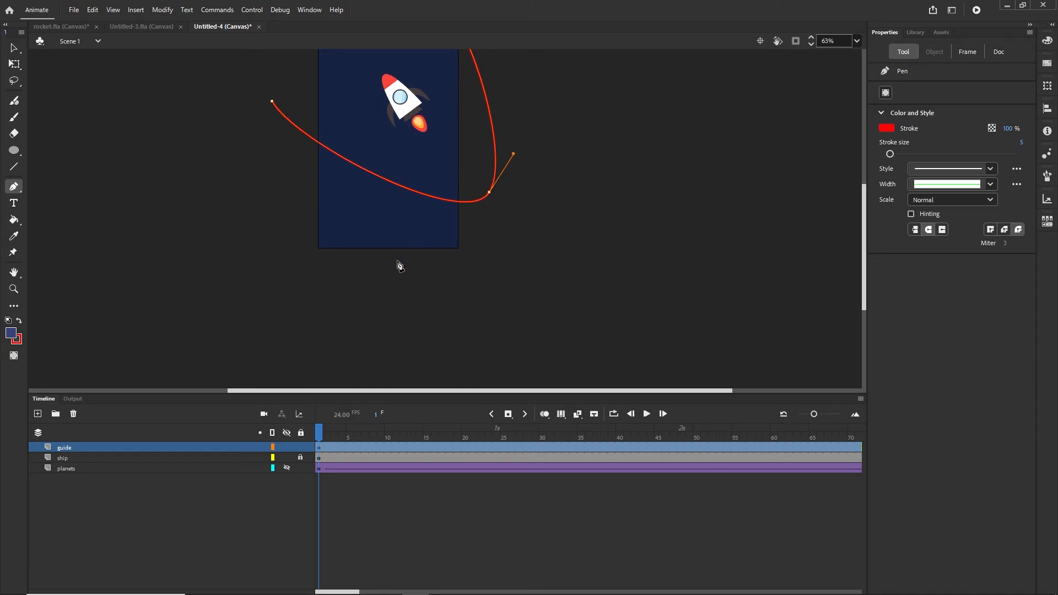
- Loop the red path down through the stage and curve it back left of the rocket
left_click_drag(393, 274, 416, 312)
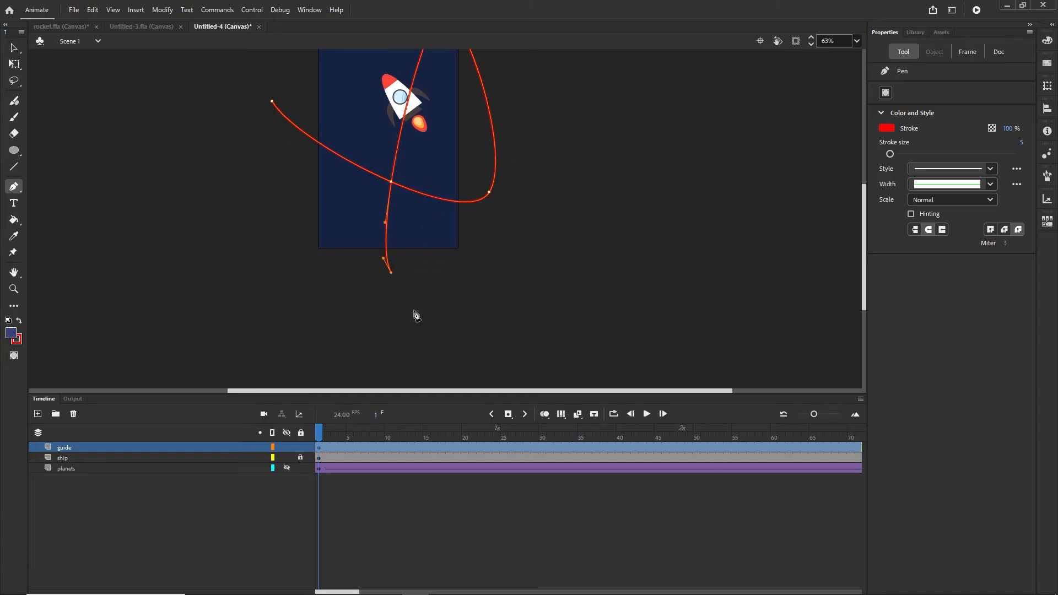
mouse_move(499, 259)
left_mouse_down()
mouse_move(506, 227)
mouse_move(616, 274)
left_mouse_up()
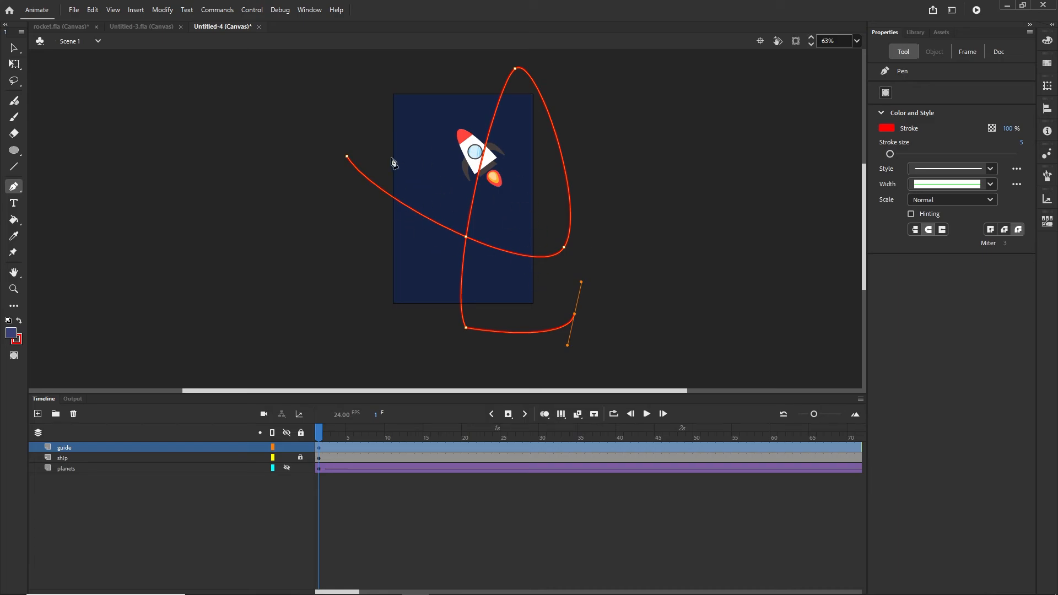
left_click_drag(378, 135, 320, 117)
left_click_drag(397, 107, 314, 156)
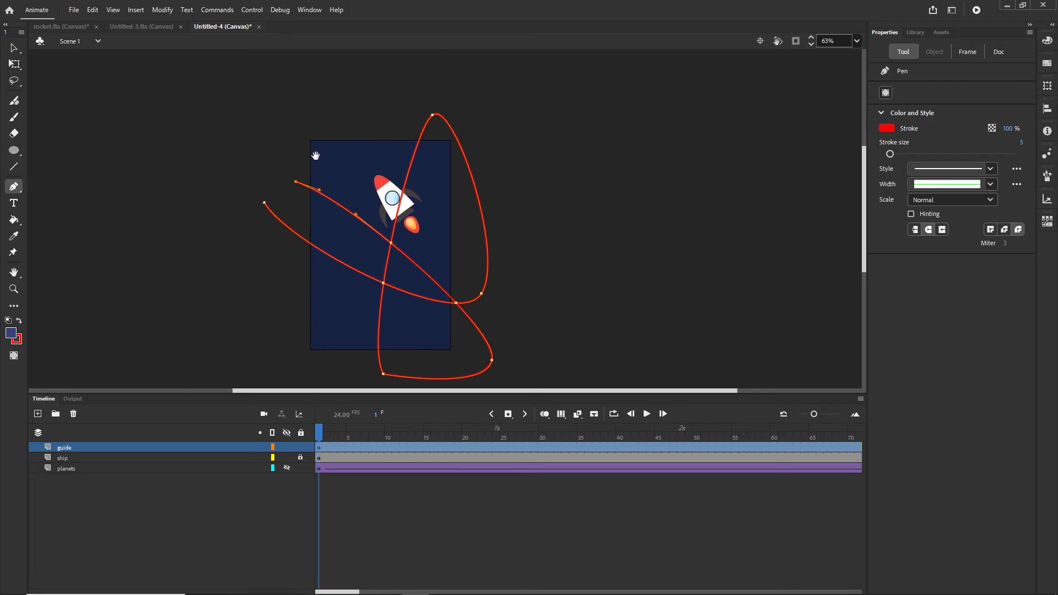
left_click_drag(450, 284, 442, 154)
- Add more curves below and right of the stage, then finish the red path
left_click_drag(396, 271, 392, 318)
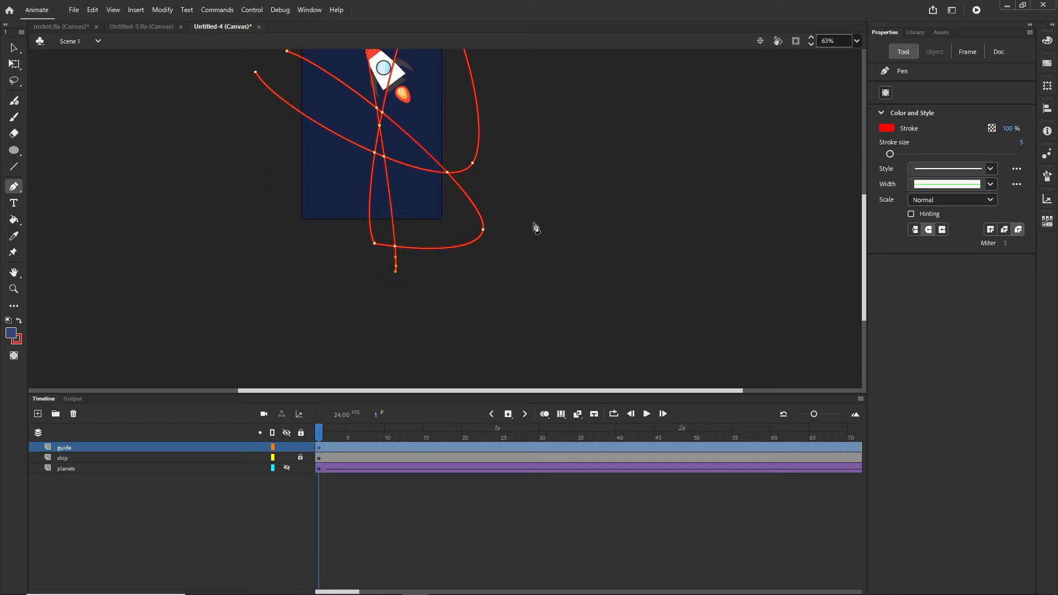
left_click_drag(535, 219, 543, 182)
left_click_drag(515, 181, 566, 335)
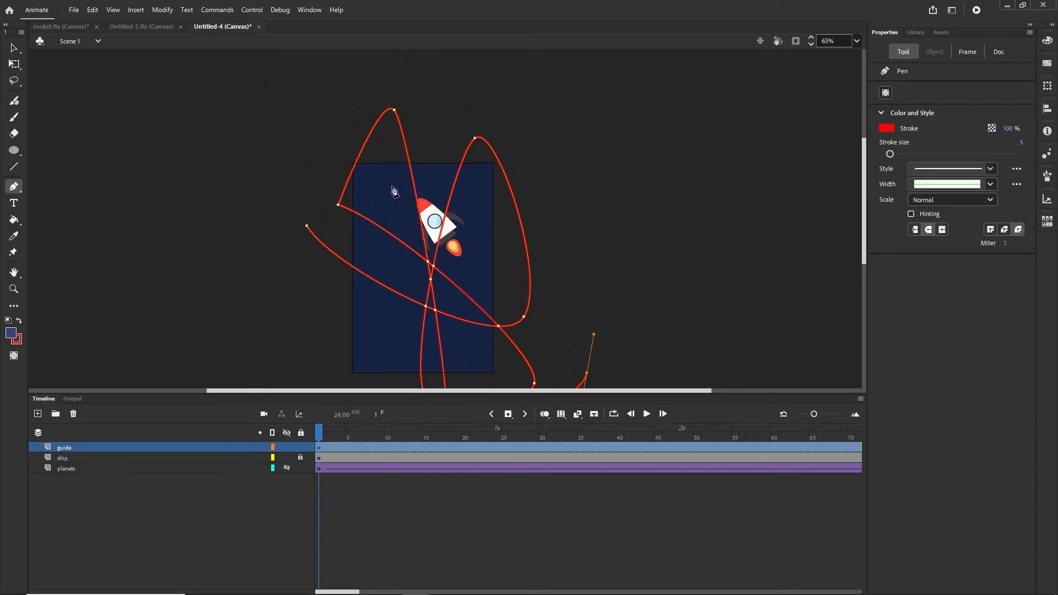
left_click_drag(391, 188, 368, 199)
key("Escape")
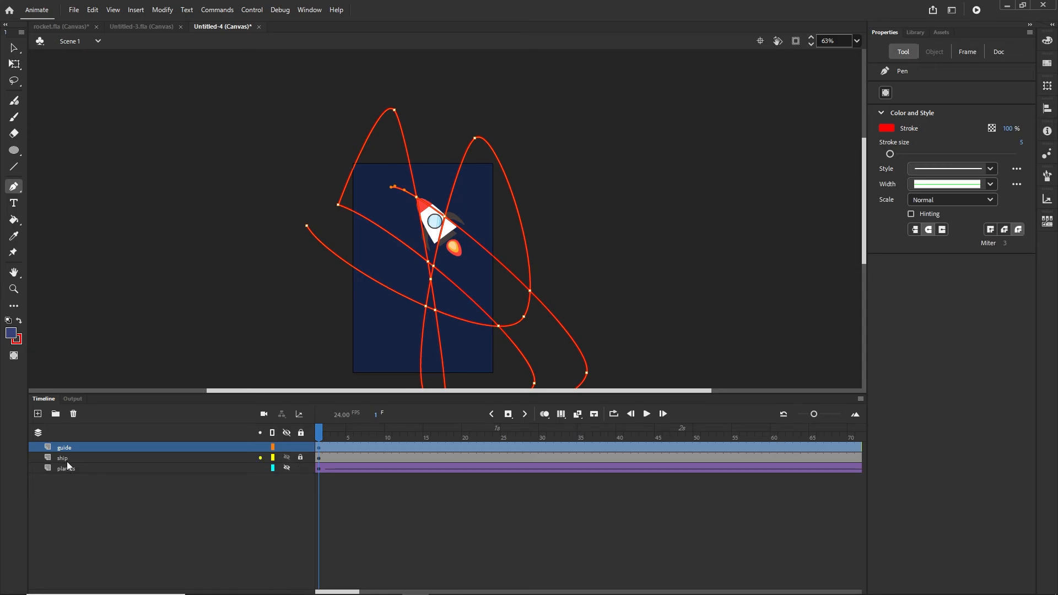
- Make the guide layer a Guide and nest the ship layer under it as a motion guide
left_click(95, 530)
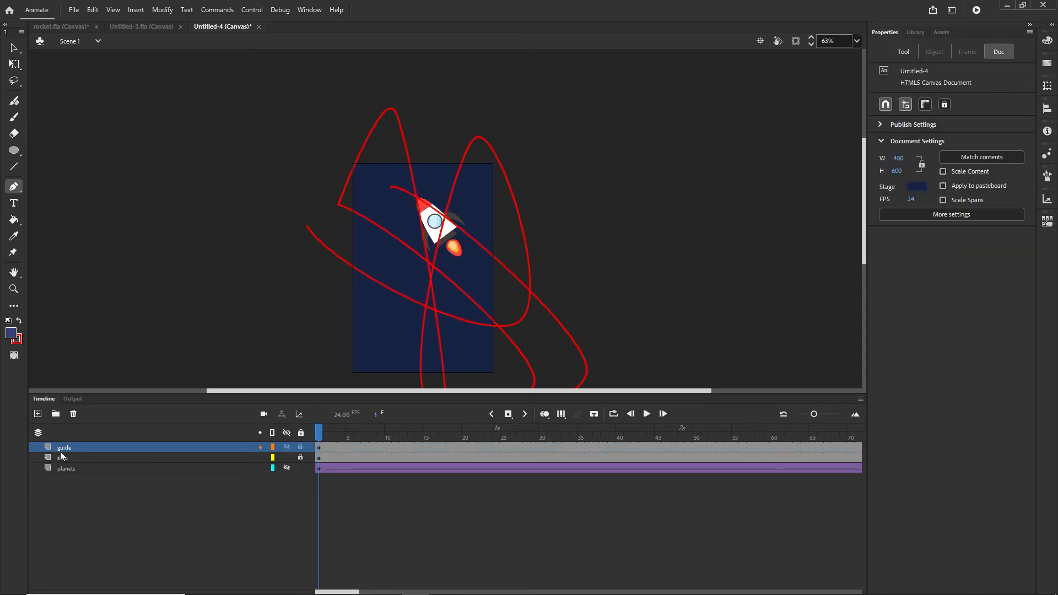
right_click(65, 448)
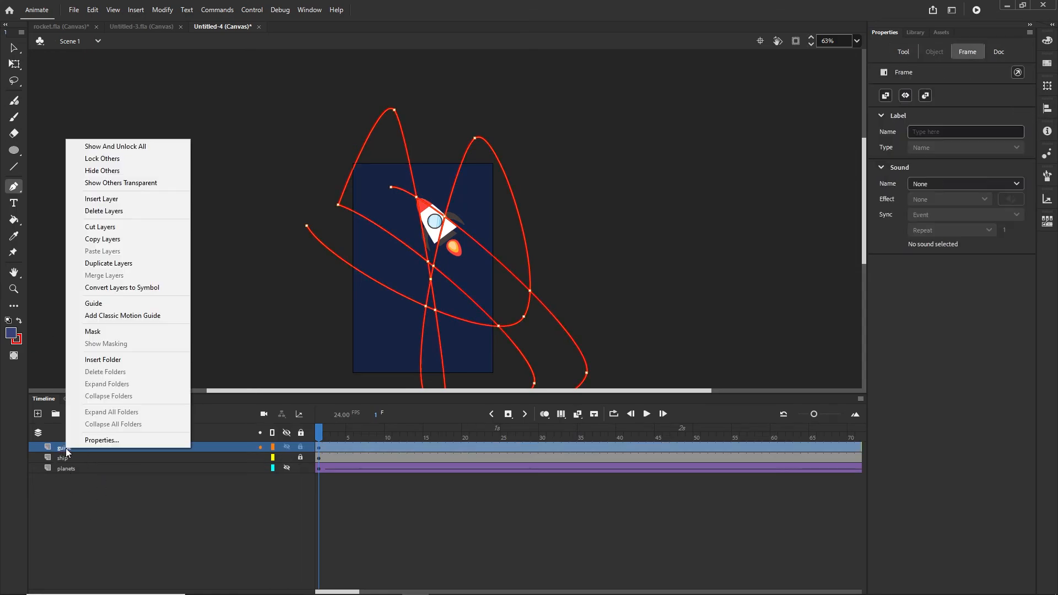
left_click(101, 306)
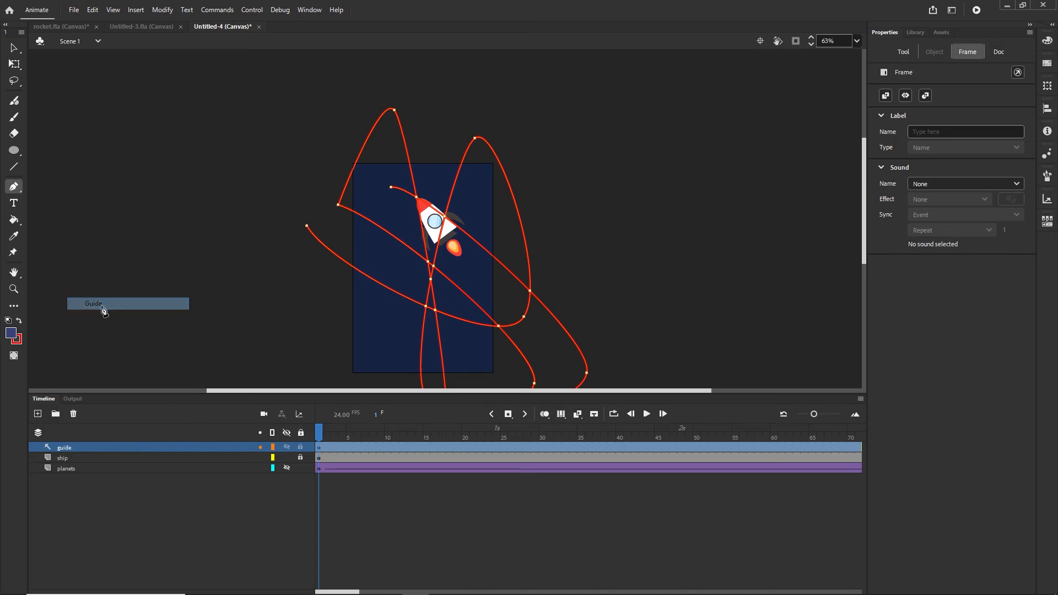
left_click(65, 458)
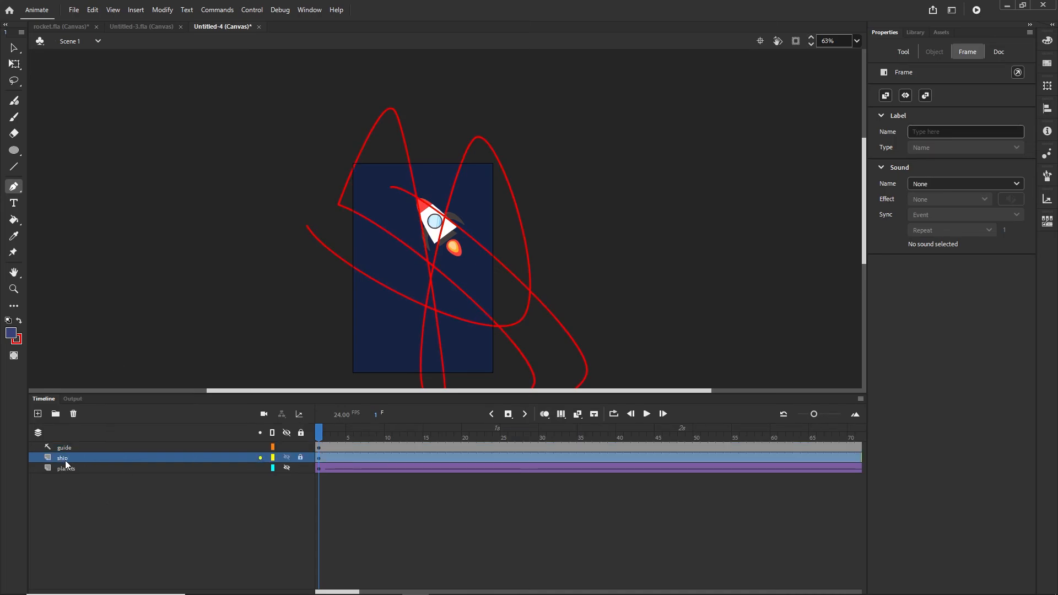
left_click_drag(65, 460, 73, 453)
- Switch to the Selection tool and clear the ship frame selection
left_click(14, 48)
scroll(501, 248, "up", 2)
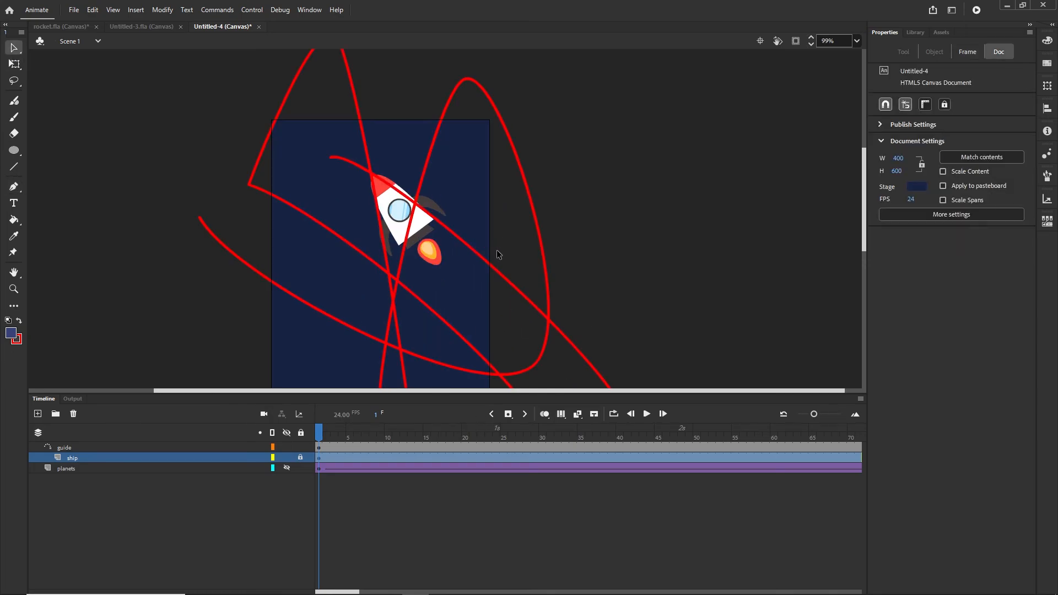
left_click_drag(466, 258, 491, 248)
left_click(414, 208)
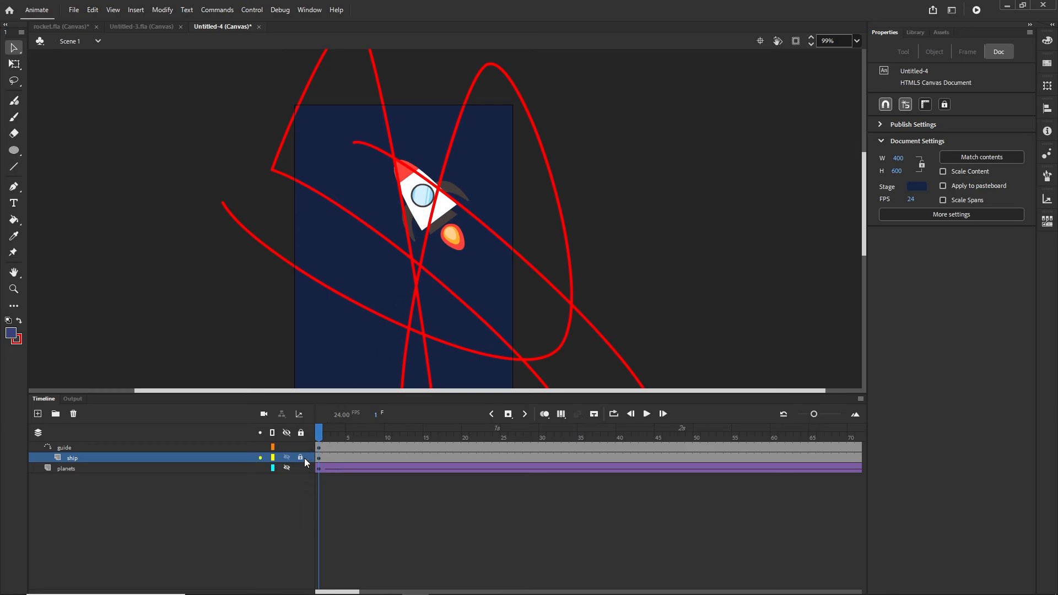
- Rotate the rocket about 180° and snap its centre onto the red path's left start
left_click(432, 200)
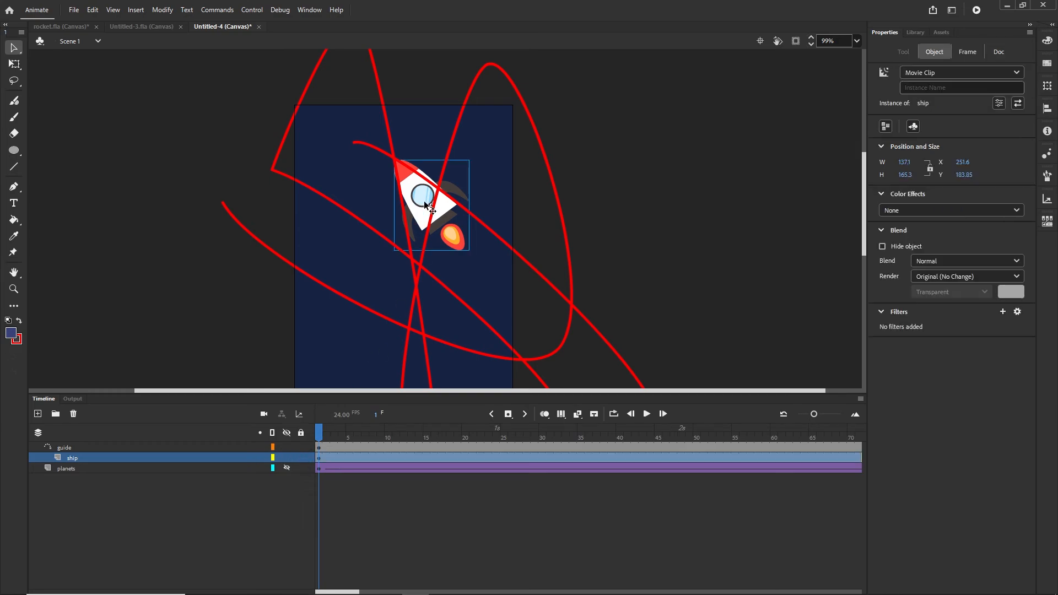
left_click_drag(432, 201, 326, 296)
scroll(299, 240, "up", 2)
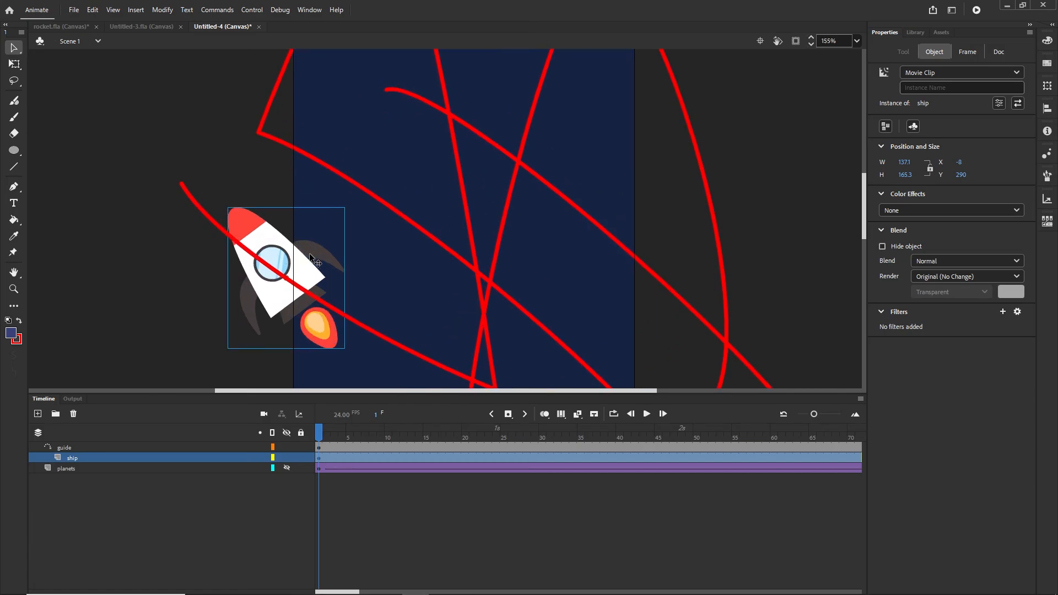
key("q")
left_click_drag(354, 206, 247, 358)
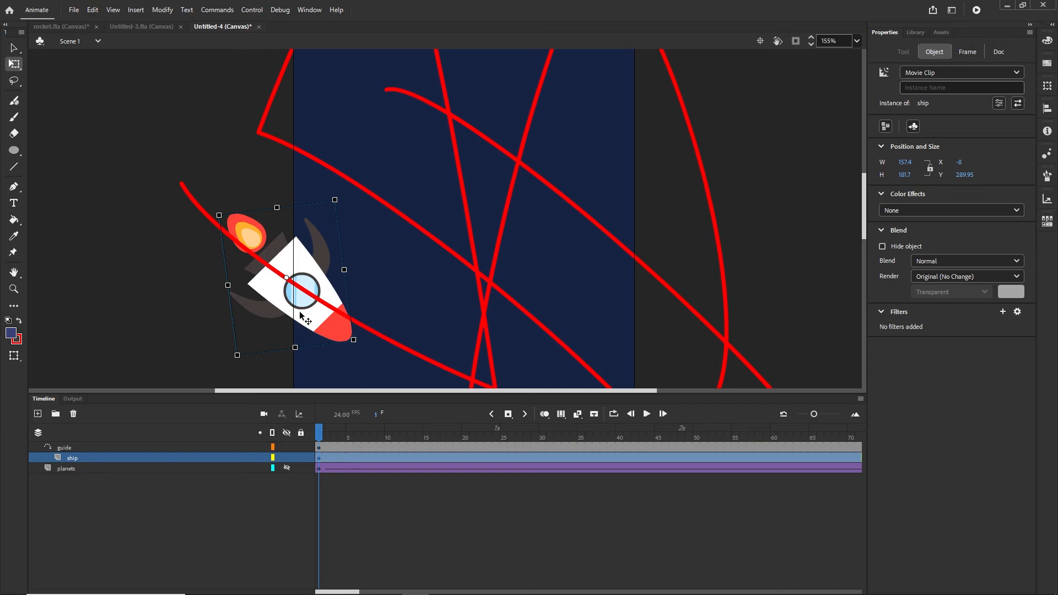
mouse_move(300, 314)
left_mouse_down()
mouse_move(293, 323)
mouse_move(298, 287)
mouse_move(290, 327)
left_mouse_up()
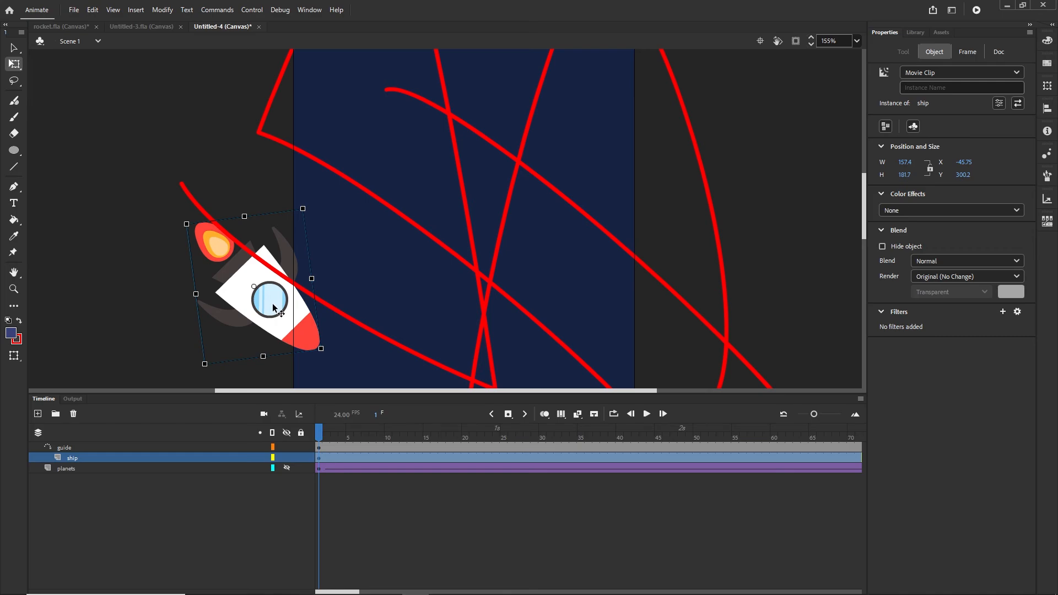
left_click_drag(273, 305, 273, 277)
scroll(399, 285, "down", 3)
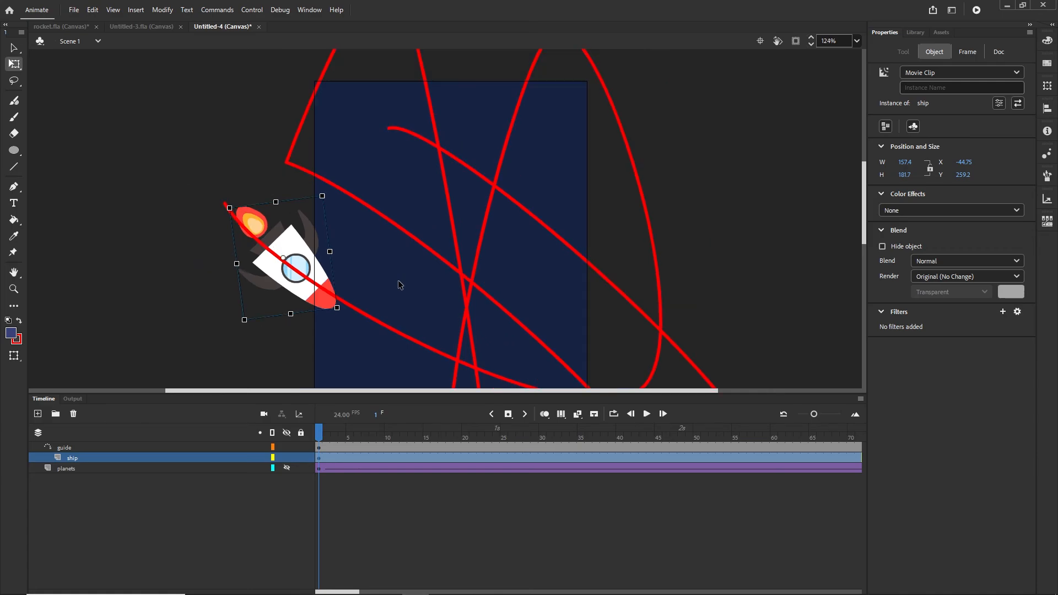
scroll(401, 286, "down", 1)
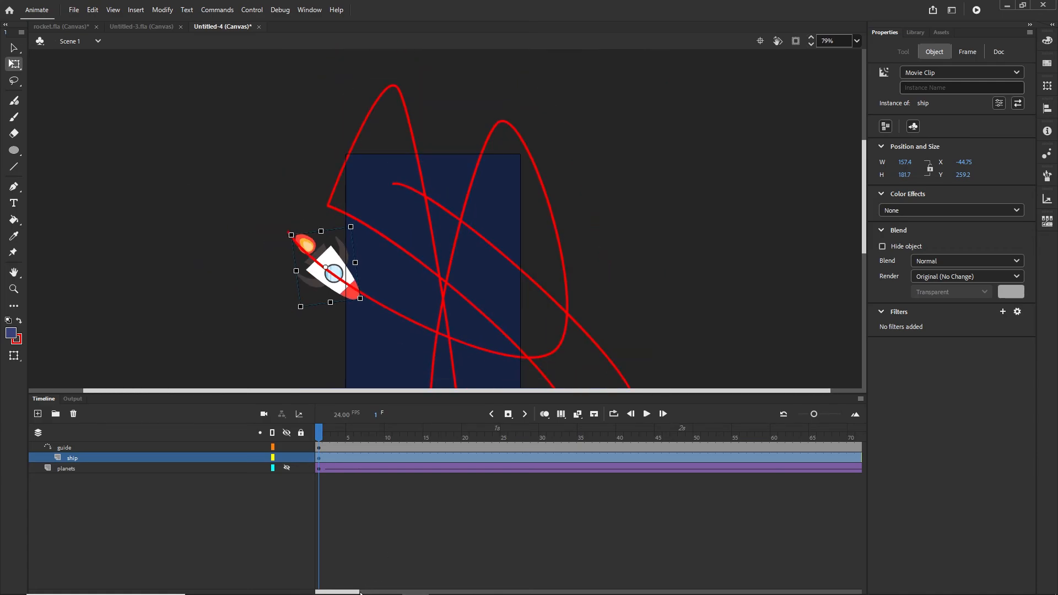
- Keyframe ship at frame 300 and move and rotate the rocket onto the path's top end
left_click_drag(360, 592, 529, 592)
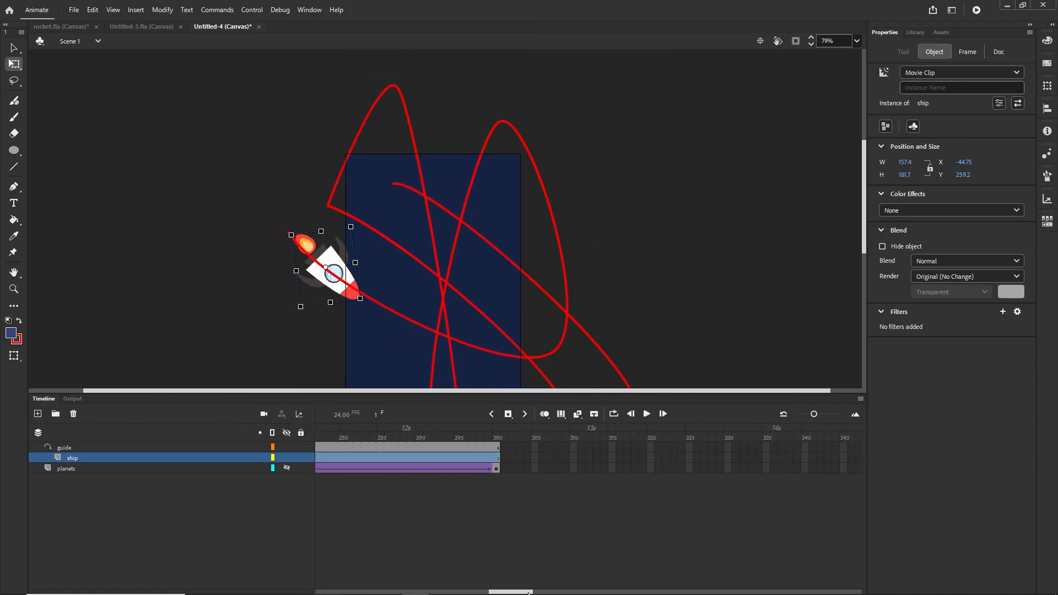
left_click(495, 457)
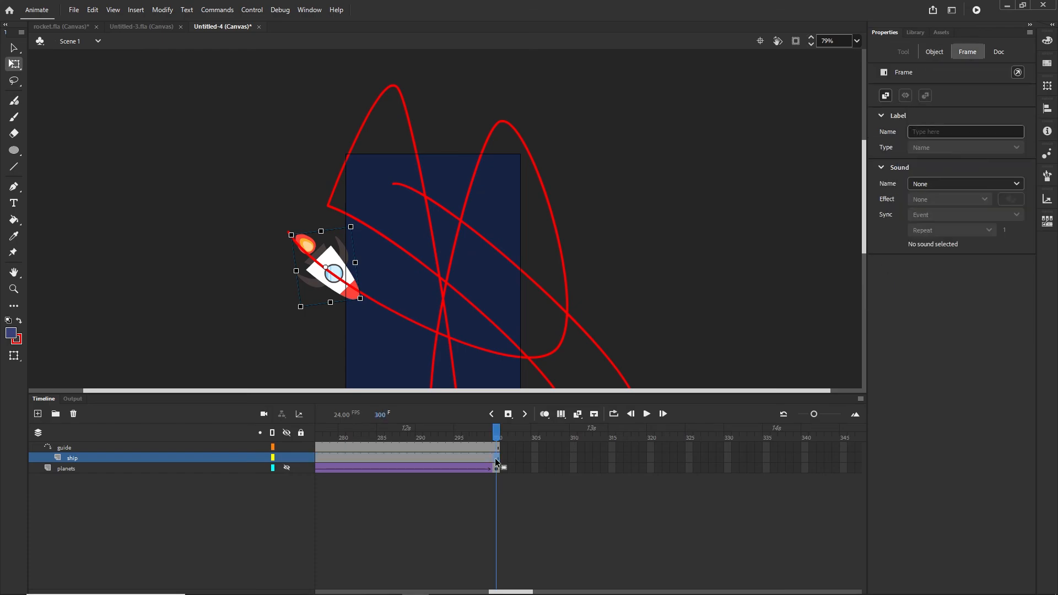
key("F6")
scroll(381, 288, "up", 2)
left_click_drag(329, 274, 431, 208)
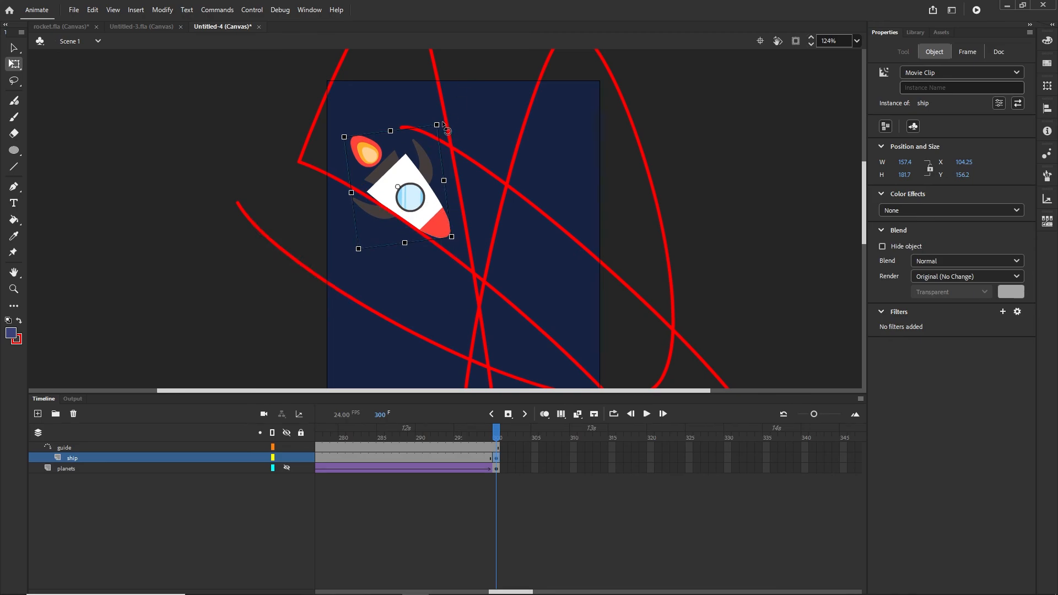
left_click_drag(445, 128, 392, 245)
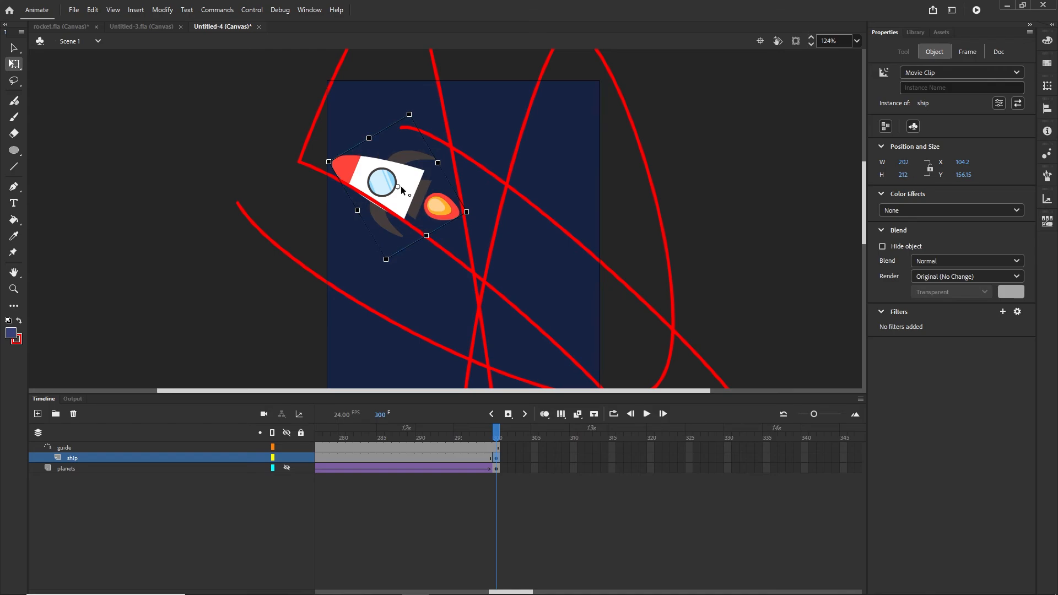
left_click_drag(385, 183, 412, 130)
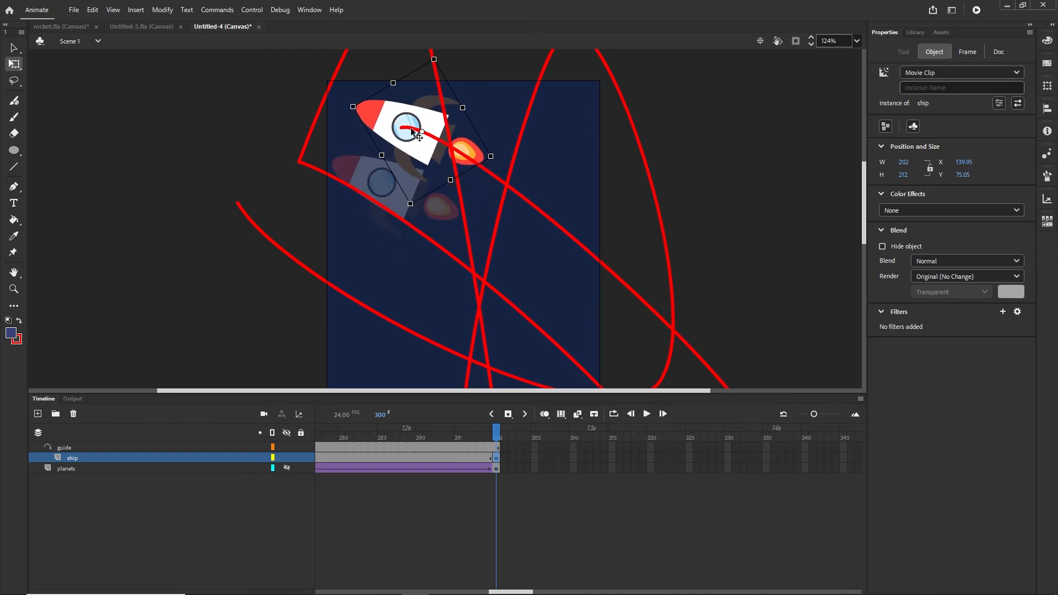
left_click_drag(412, 131, 412, 130)
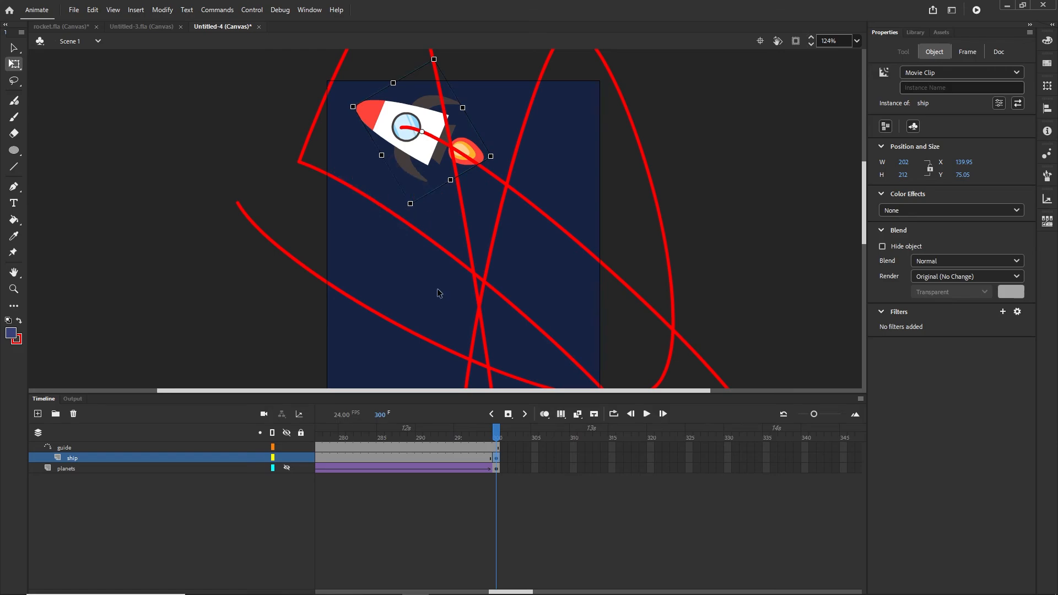
left_click(349, 457)
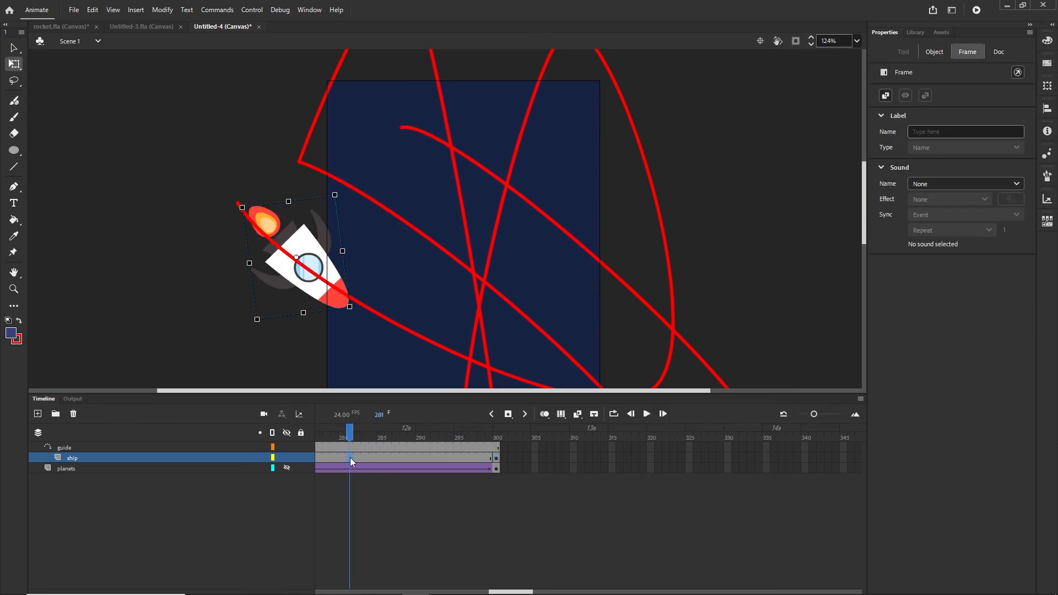
- Add a Classic Tween between the ship keyframes and scrub back to frame 1
left_click(374, 456)
right_click(374, 457)
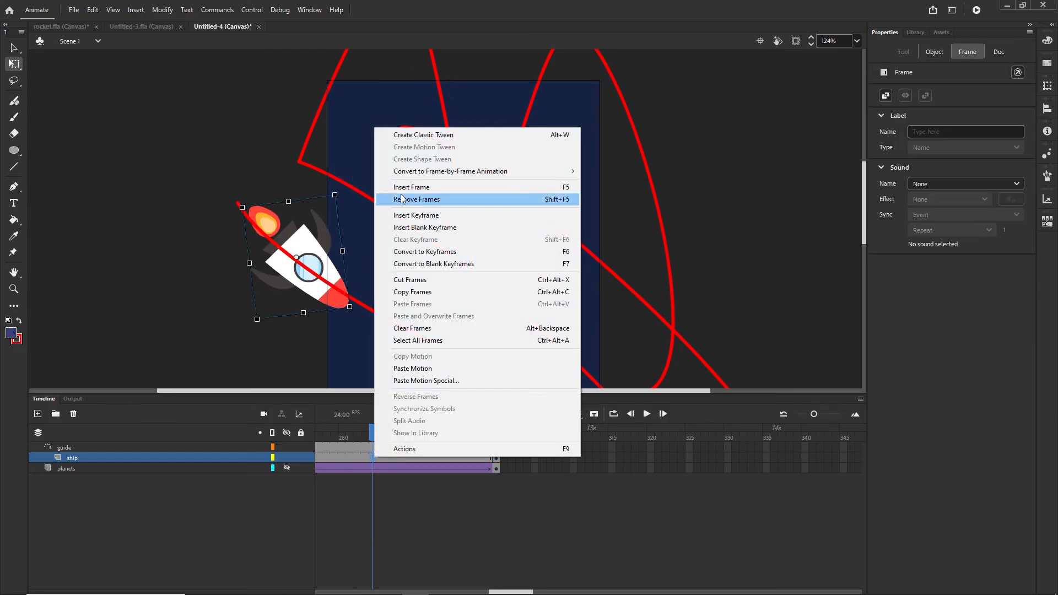
left_click(421, 135)
left_click_drag(369, 426, 271, 440)
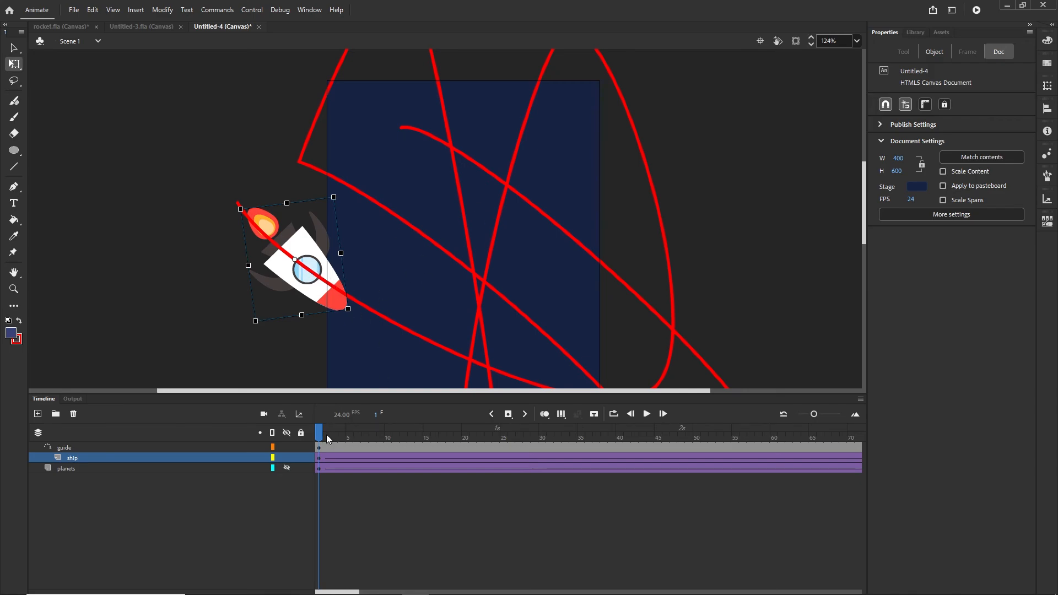
- Scrub and step through frames 4–6 to check the rocket moving on the path
mouse_move(326, 435)
left_mouse_down()
mouse_move(427, 435)
mouse_move(312, 438)
left_mouse_up()
left_click(347, 459)
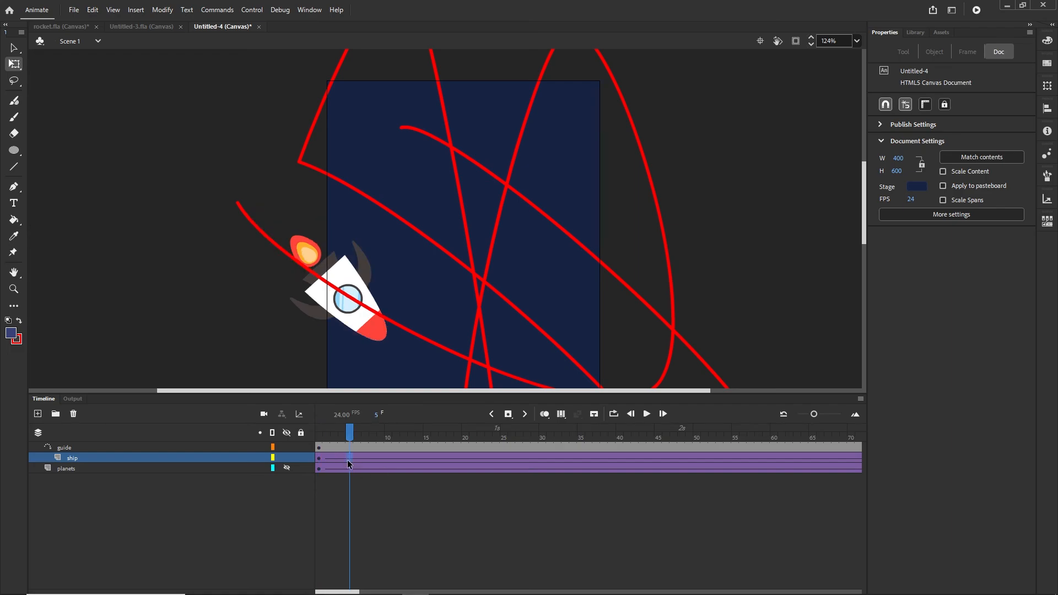
left_click(358, 458)
left_click(341, 461)
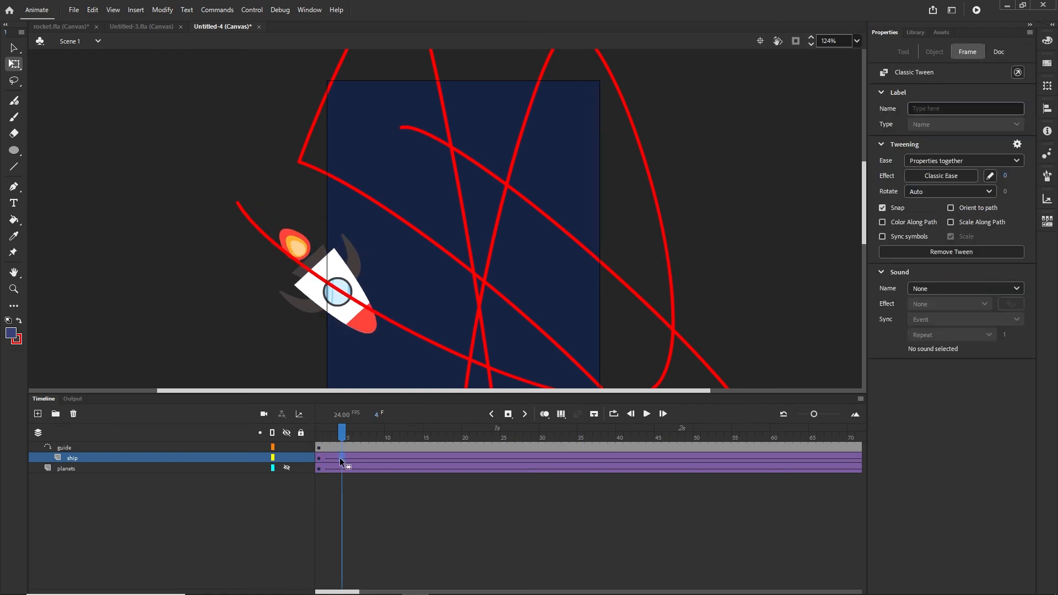
- Enable Orient to path and scrub the rocket along the whole guide
left_click(950, 207)
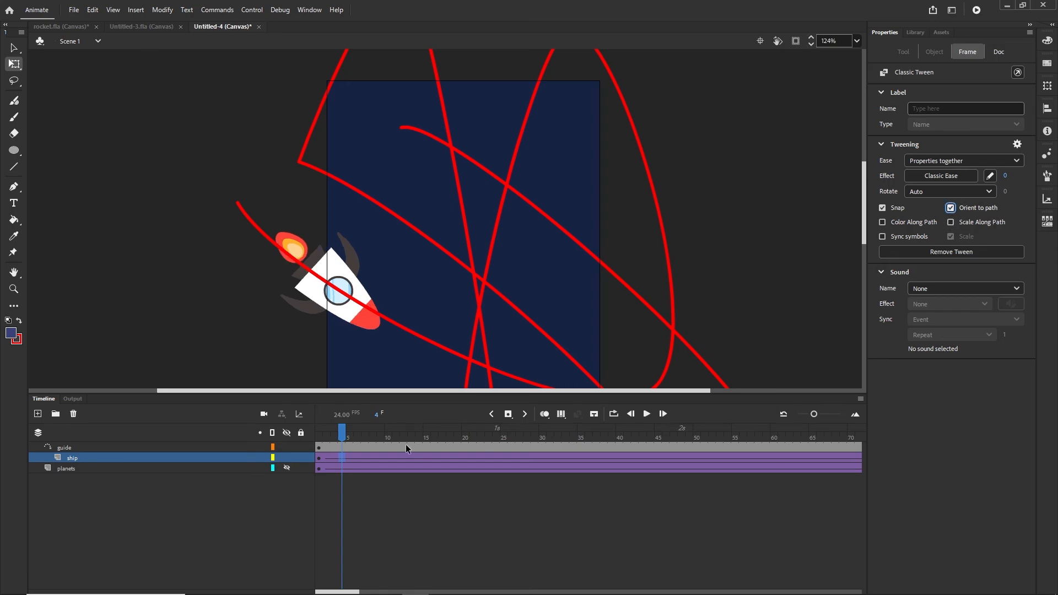
left_click_drag(342, 435, 302, 432)
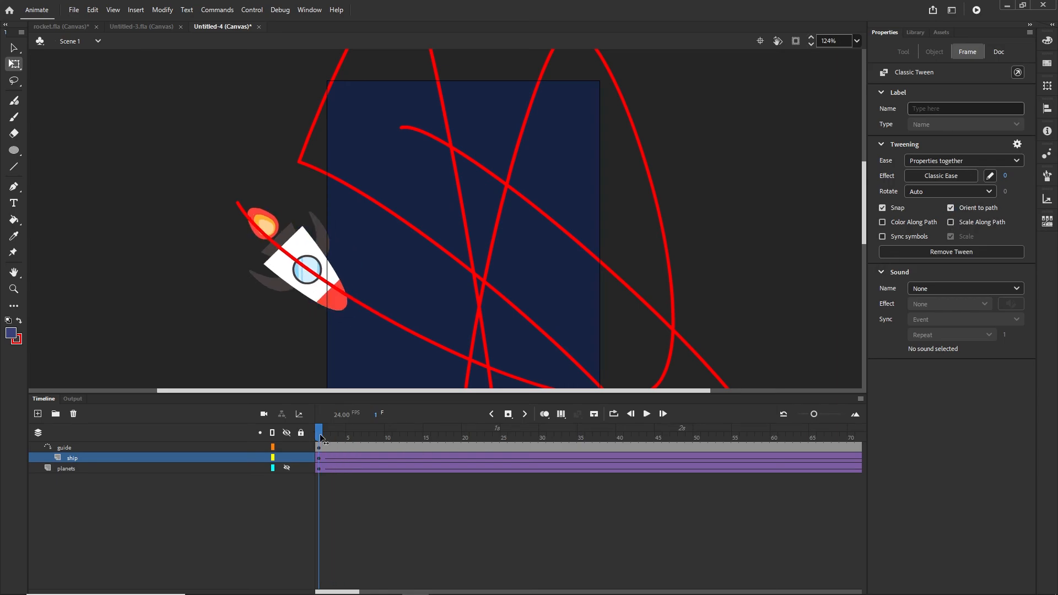
left_click(322, 436)
left_click_drag(320, 436, 822, 435)
- Test the rocket banner in Chrome with Ctrl+Enter, then return to Animate
key("ctrl+Return")
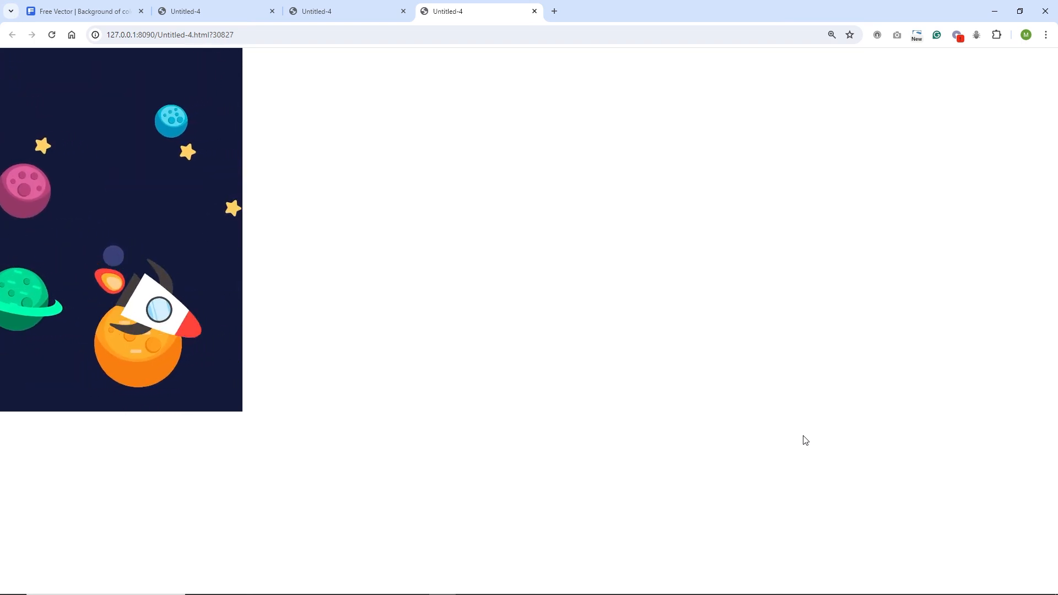
left_click(412, 586)
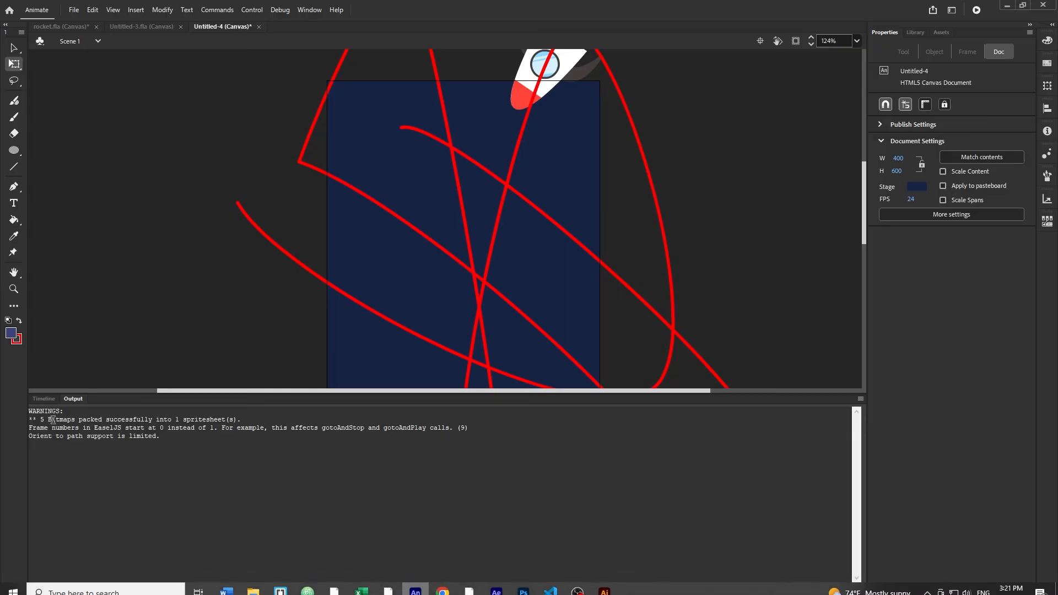
- Return to the Timeline, select the guide layer to inspect its red looping path, then deselect
left_click(39, 399)
scroll(331, 307, "down", 2)
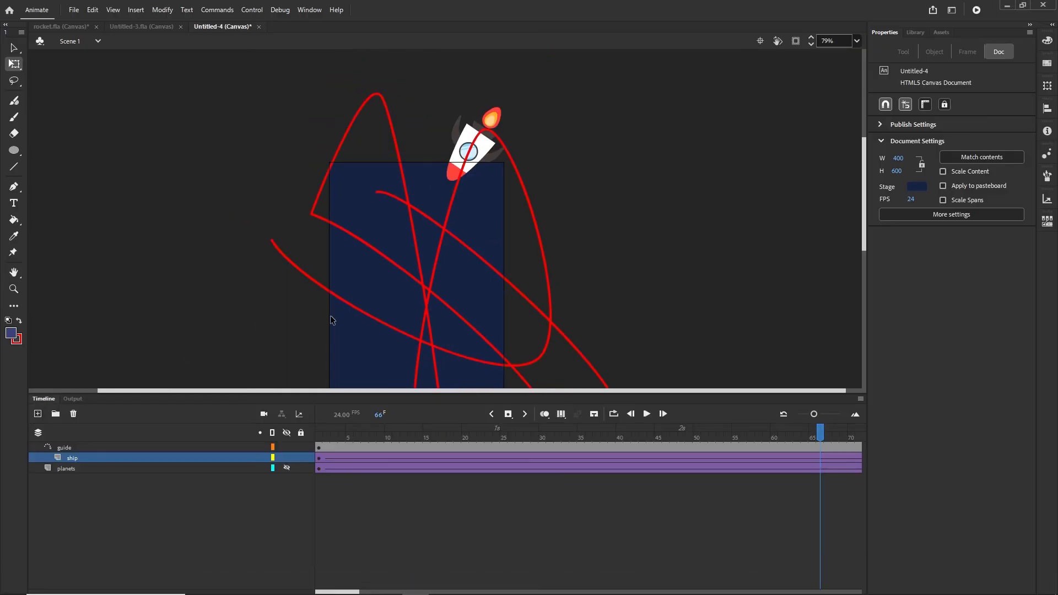
left_click(62, 448)
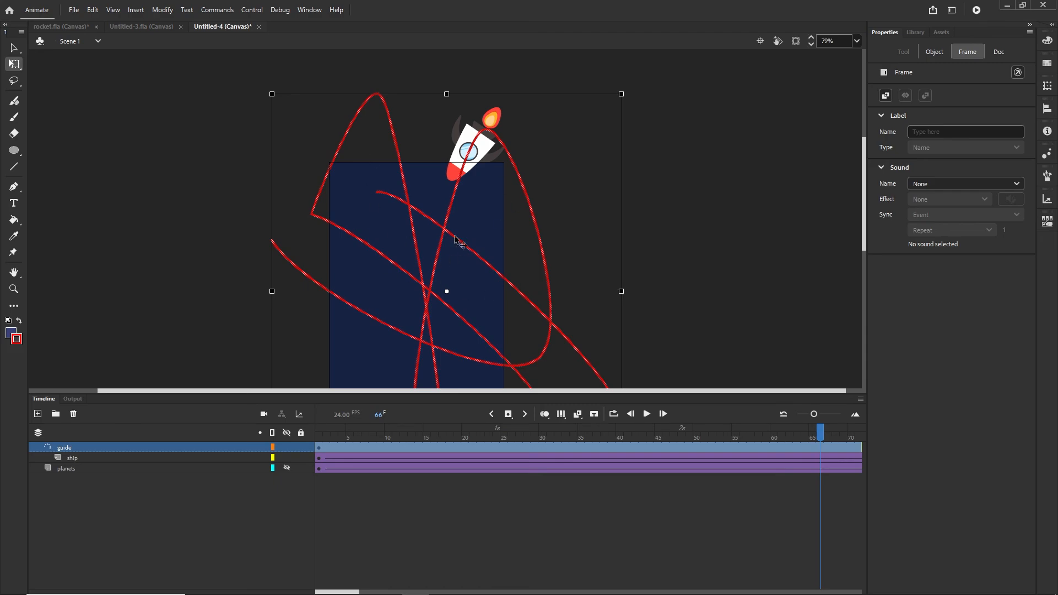
scroll(643, 261, "down", 4)
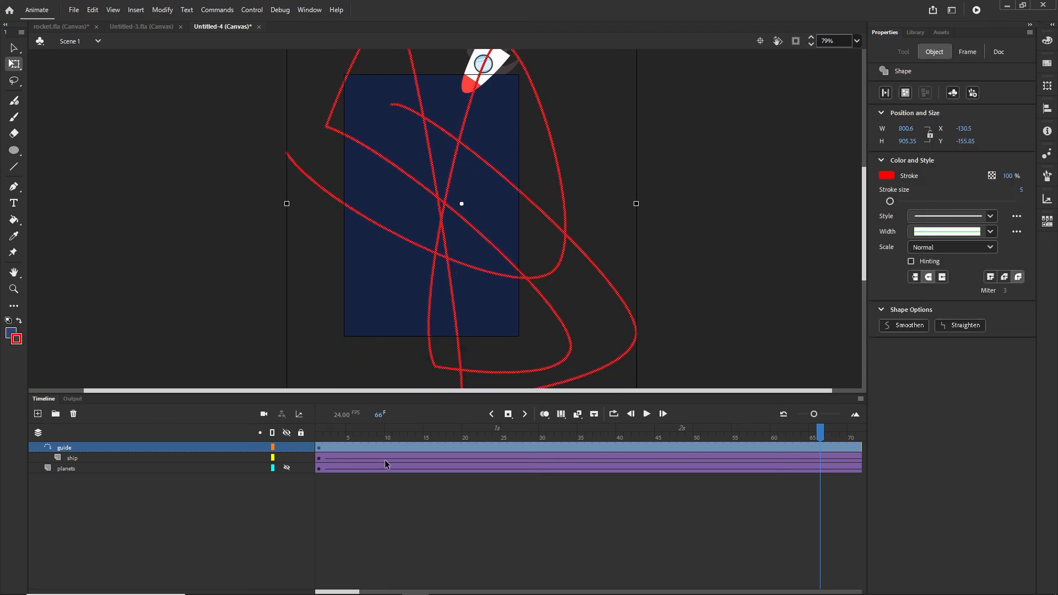
left_click(266, 518)
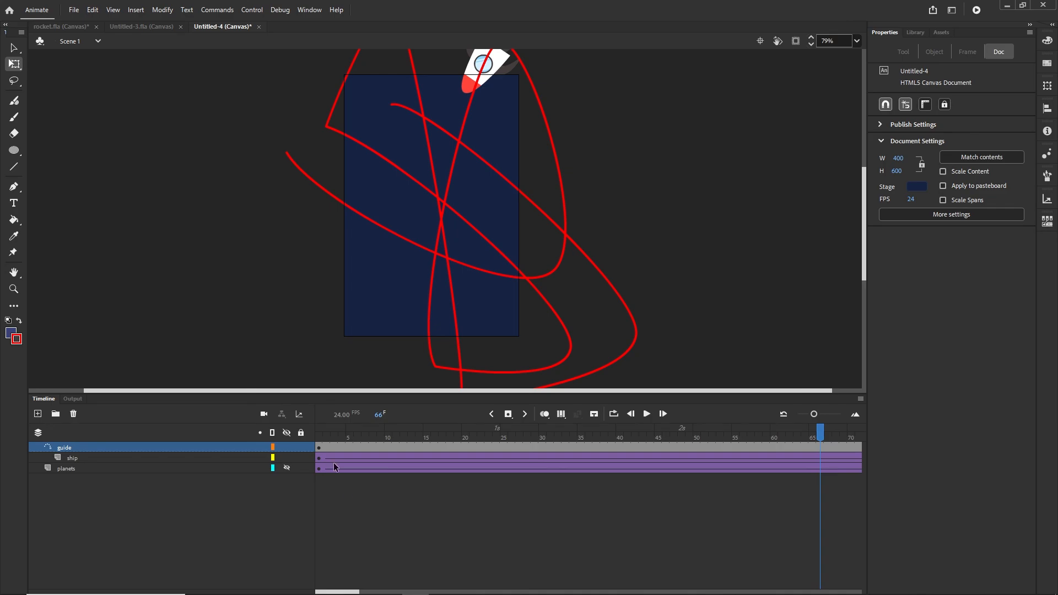
- Start saving under a new name and browse to the 57 banner fly universe > tutorial folder
key("ctrl+s")
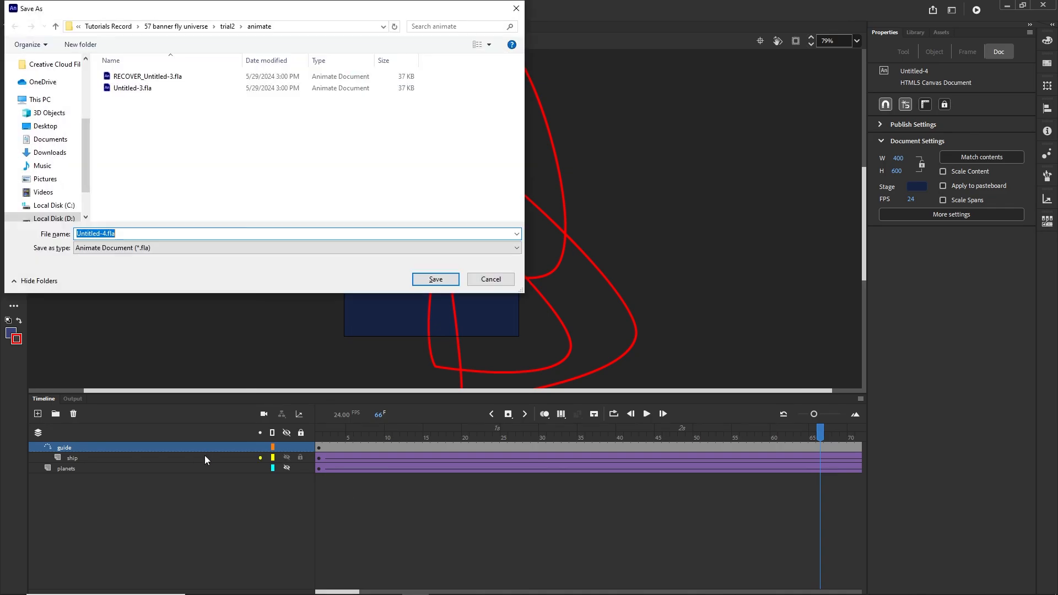
left_click(91, 26)
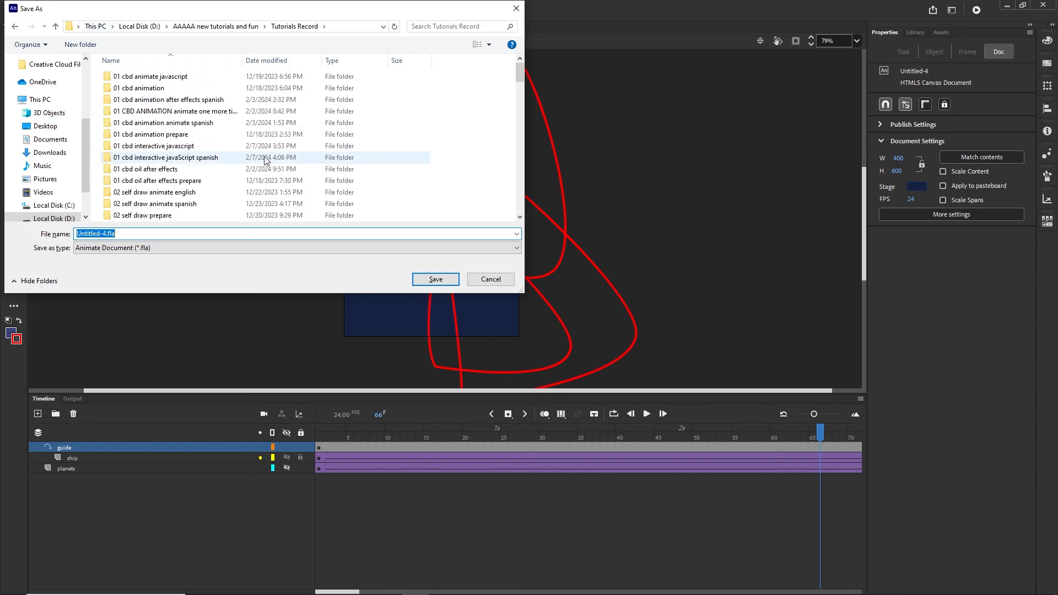
scroll(207, 171, "down", 10)
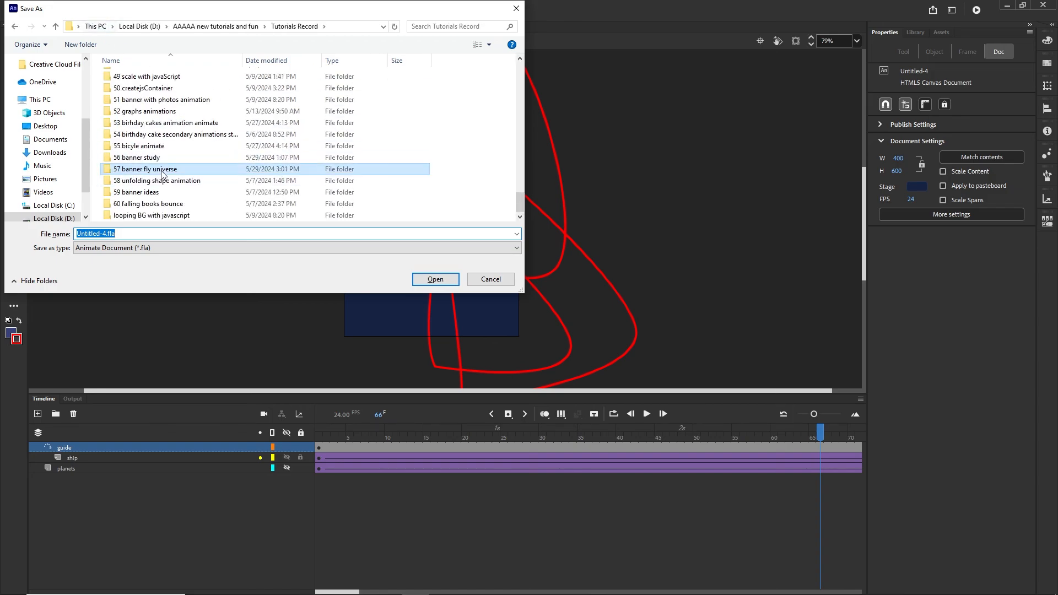
double_click(198, 170)
double_click(126, 113)
- Create a new folder named 'animate' inside tutorial and open it
right_click(129, 145)
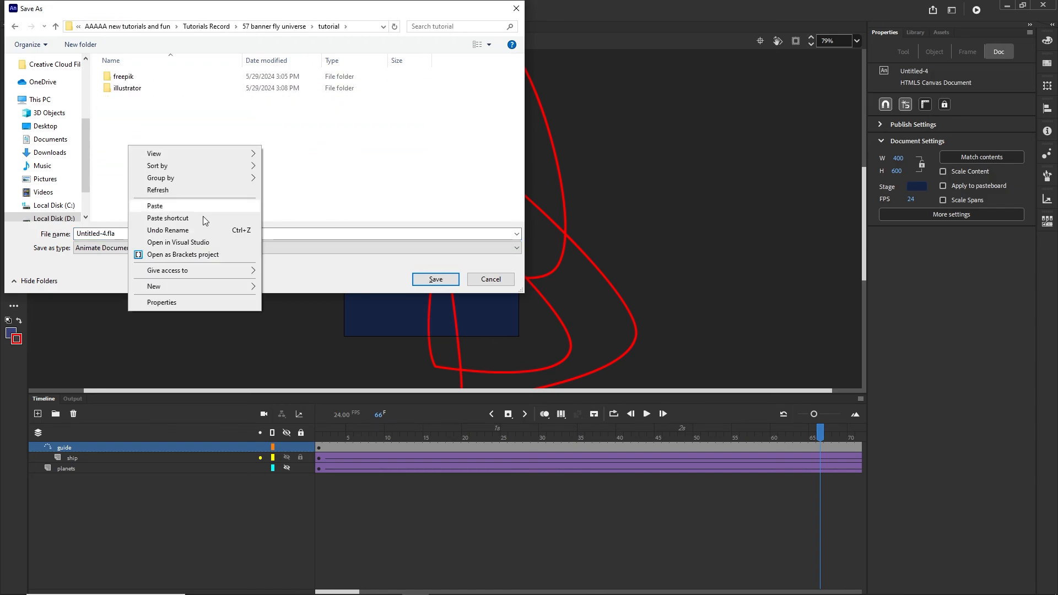
mouse_move(252, 290)
left_click(287, 287)
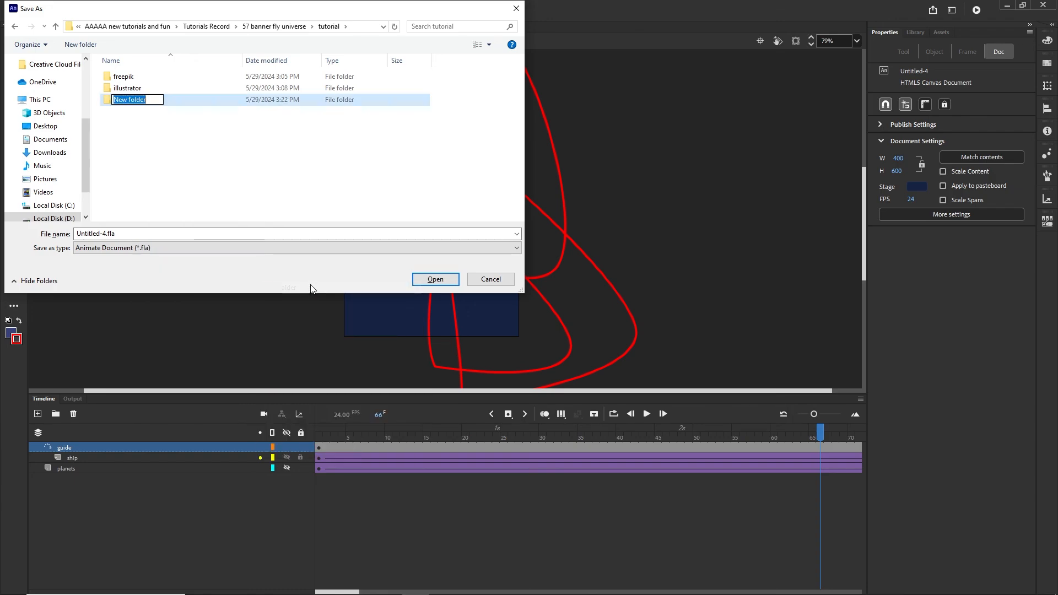
type("animate")
left_click(130, 117)
double_click(125, 76)
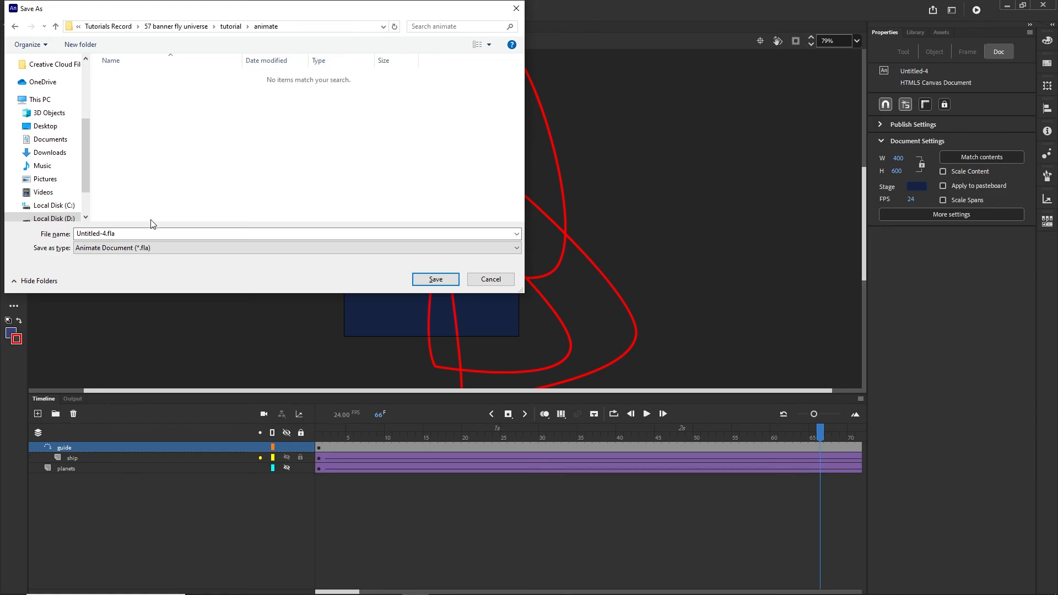
- Save the document as unvierse.fla in the animate folder
left_click(147, 230)
type("univierse")
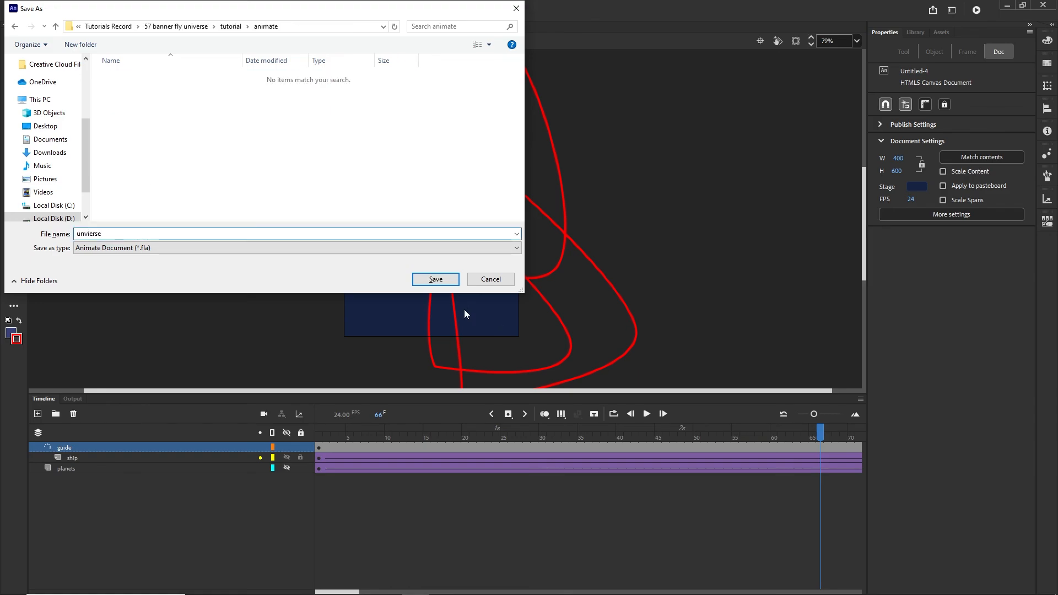
left_click(435, 279)
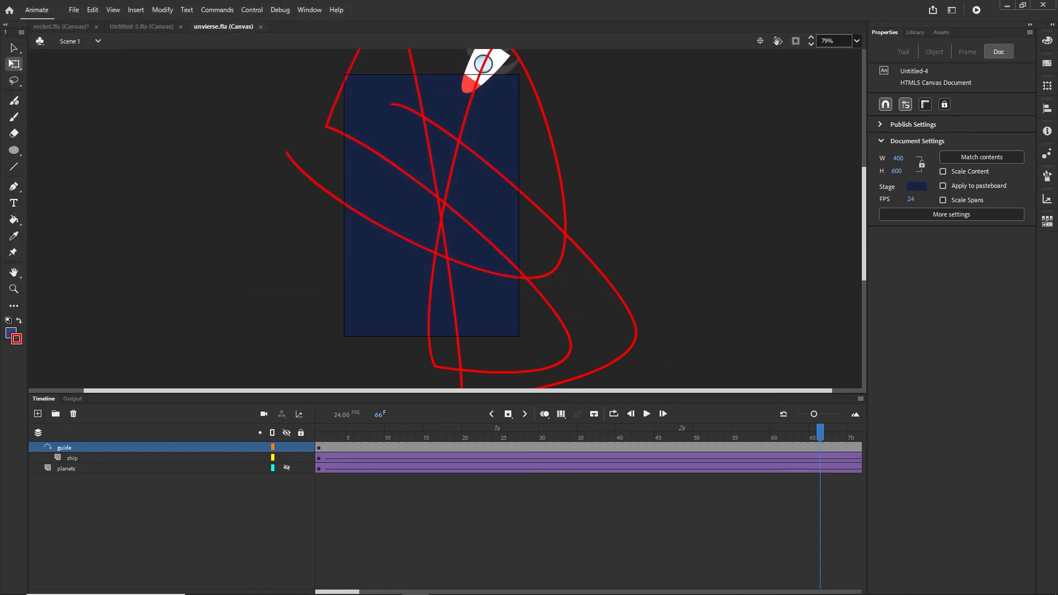
left_click(253, 584)
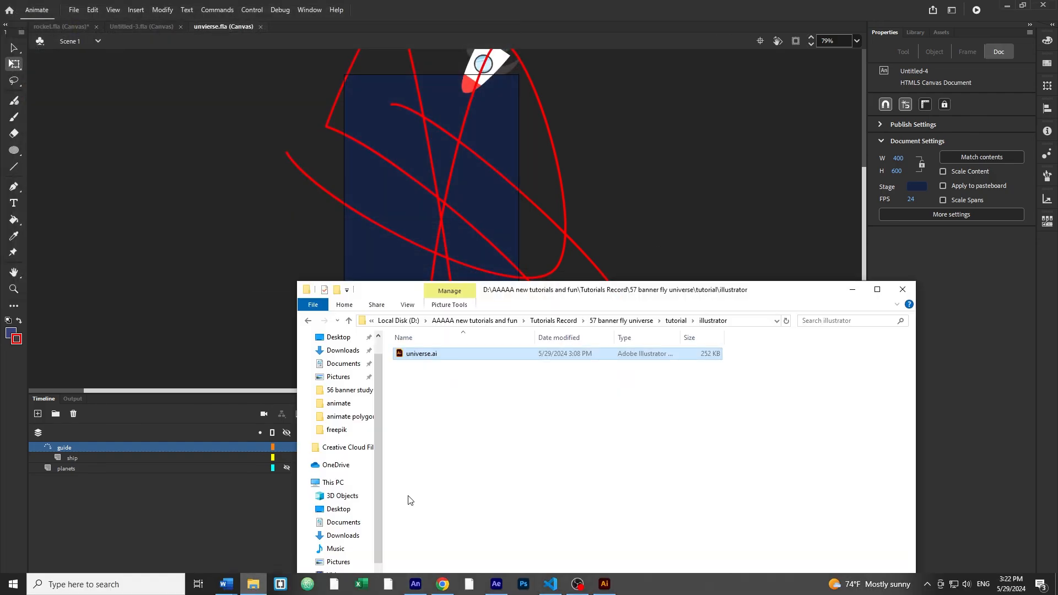
- Open tutorial > animate in File Explorer and look over unvierse.fla and its RECOVER copy
left_click(676, 321)
double_click(431, 354)
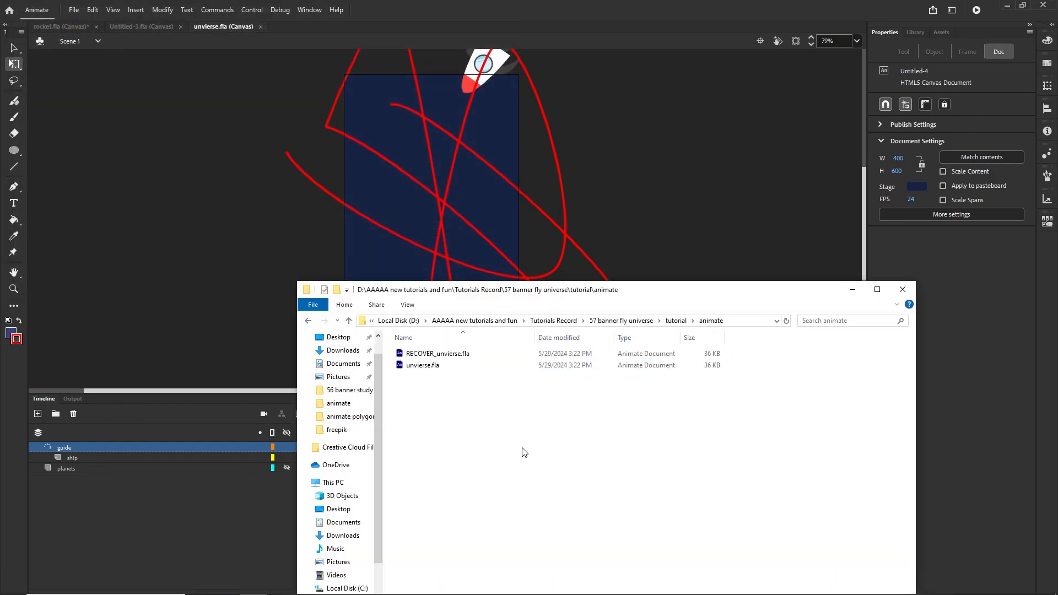
left_click(438, 354)
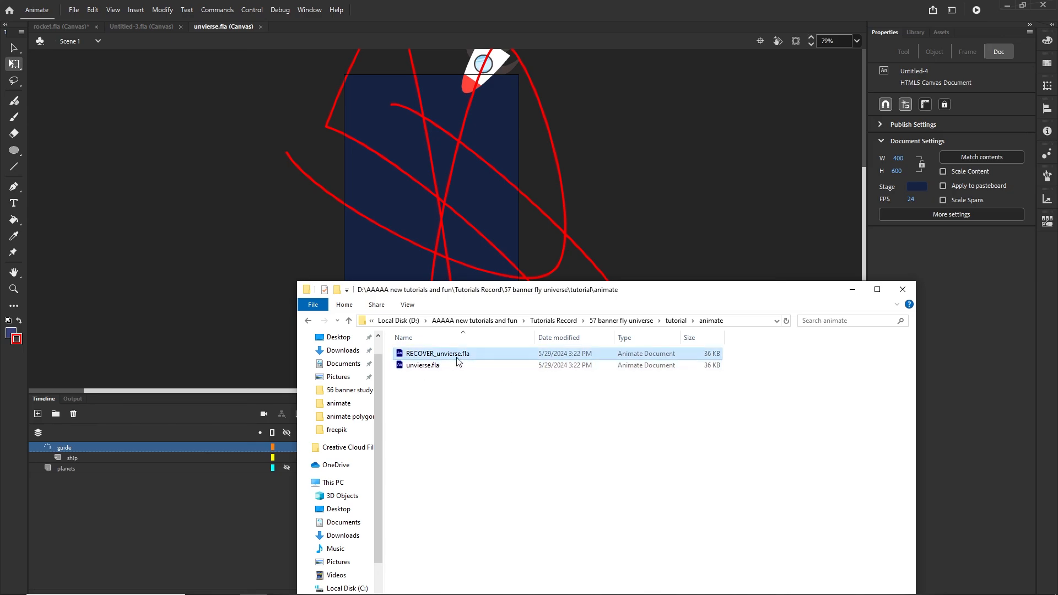
left_click(420, 365)
left_click(428, 356)
- Test the banner with Ctrl+Enter, which publishes its HTML files into animate
left_click(846, 293)
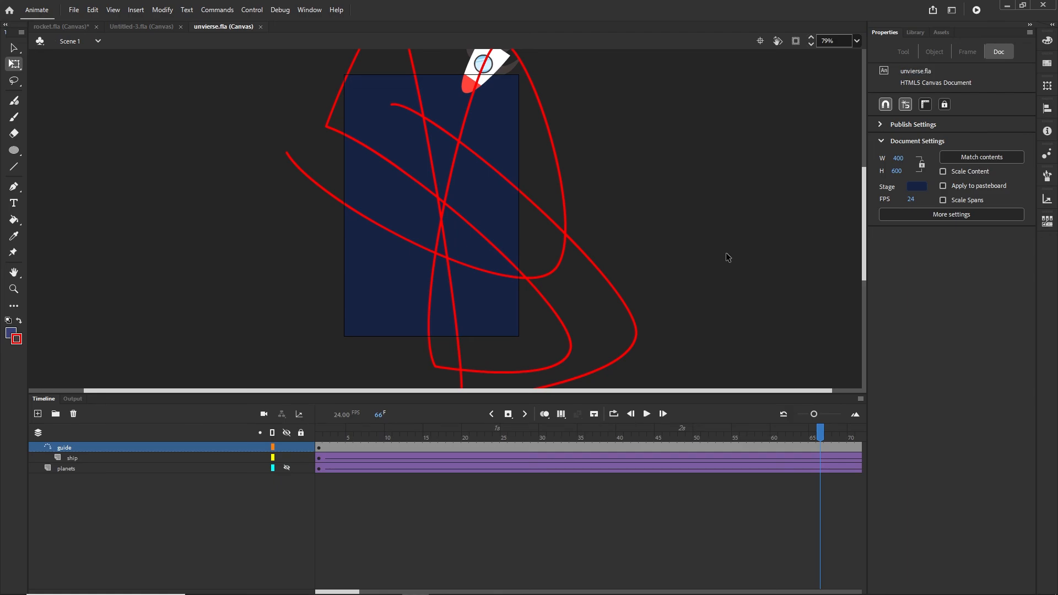
key("ctrl+Return")
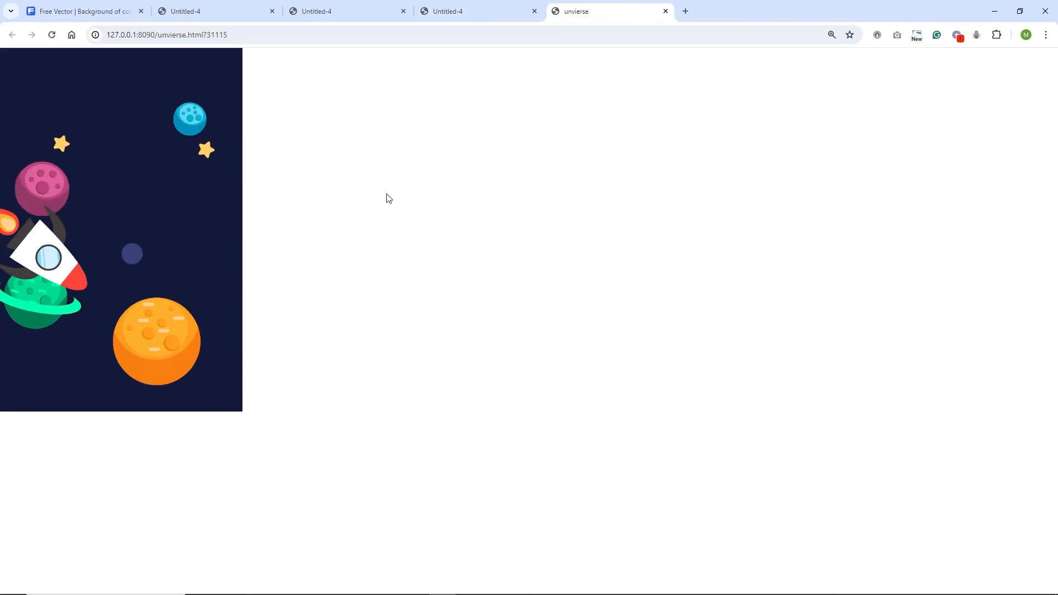
left_click(253, 584)
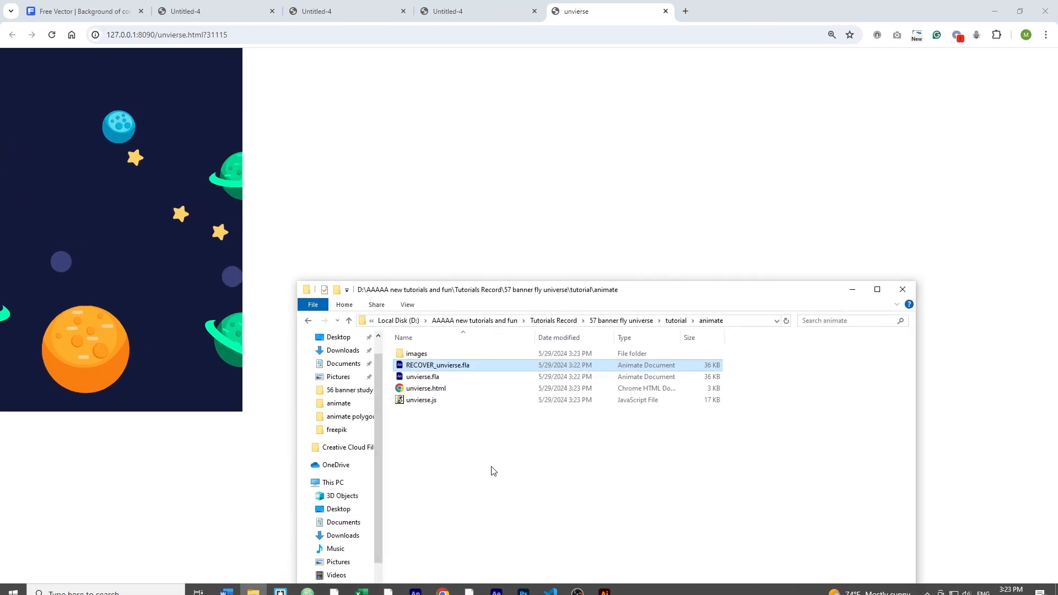
- Delete the test-published unvierse.js, unvierse.html and images folder from animate
left_click(429, 400)
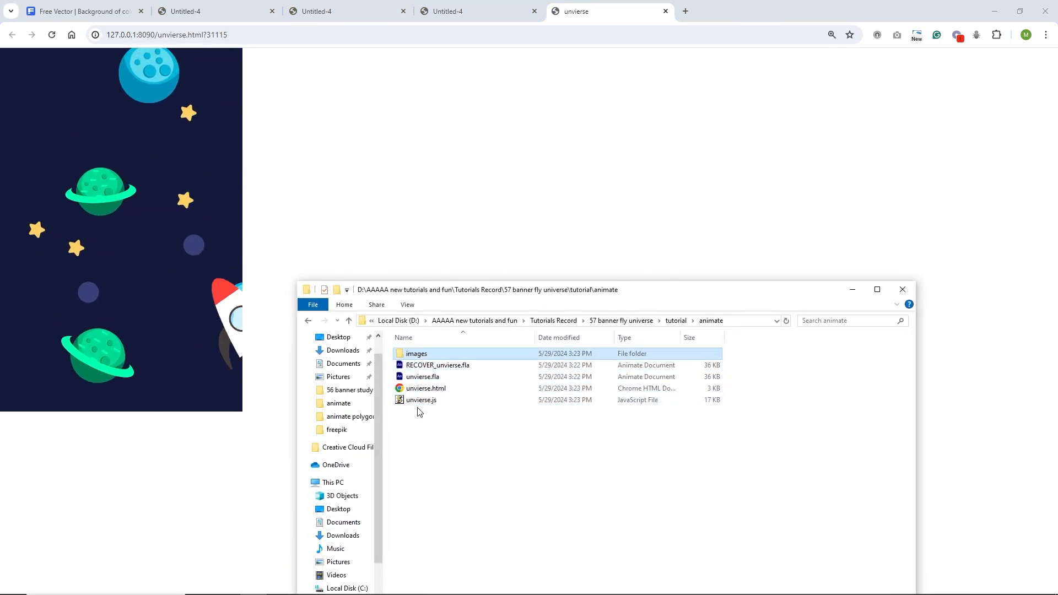
key("Delete")
left_click(425, 389)
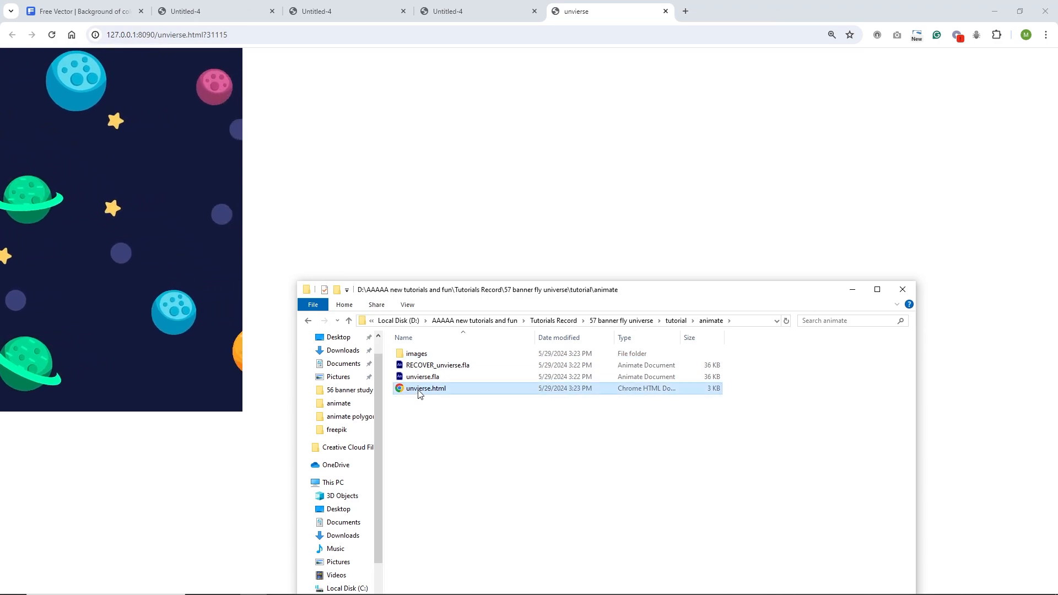
key("Delete")
left_click(468, 353)
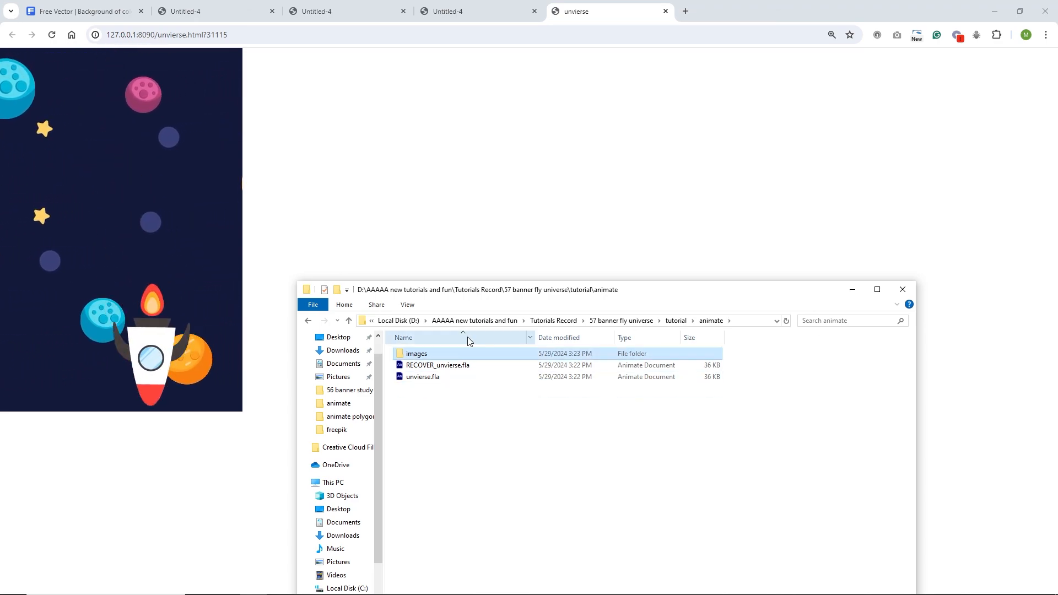
key("Delete")
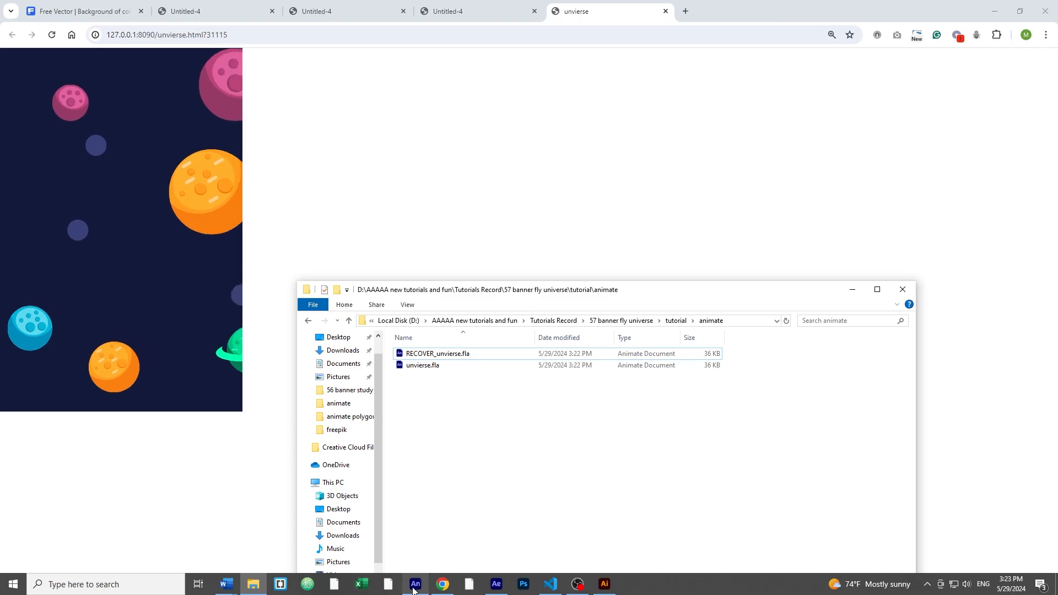
left_click(415, 589)
- In Publish Settings, browse the output location to 57 banner fly universe > tutorial > animate
left_click(73, 9)
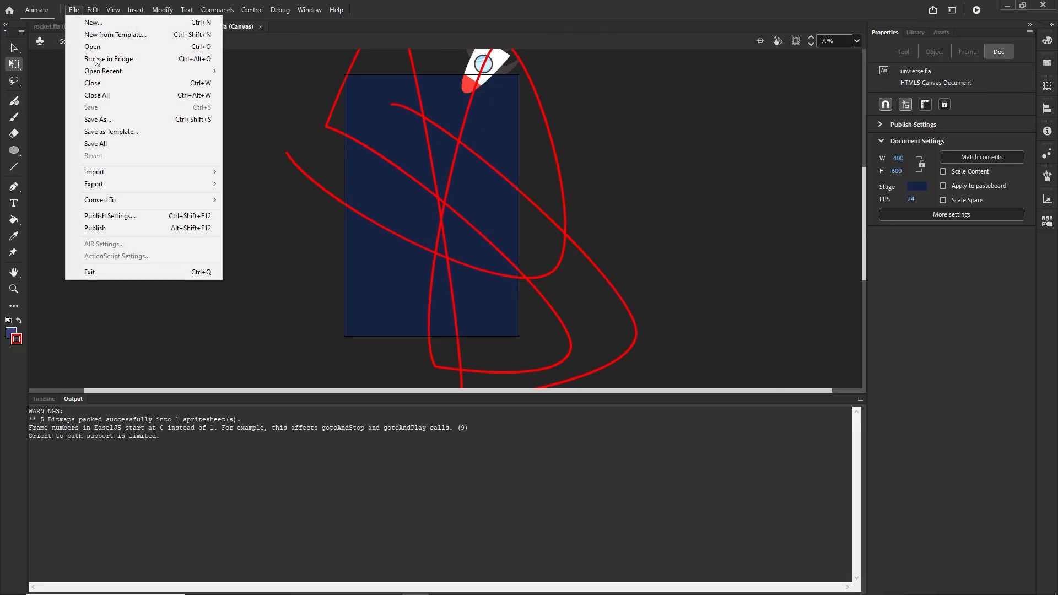
left_click(133, 216)
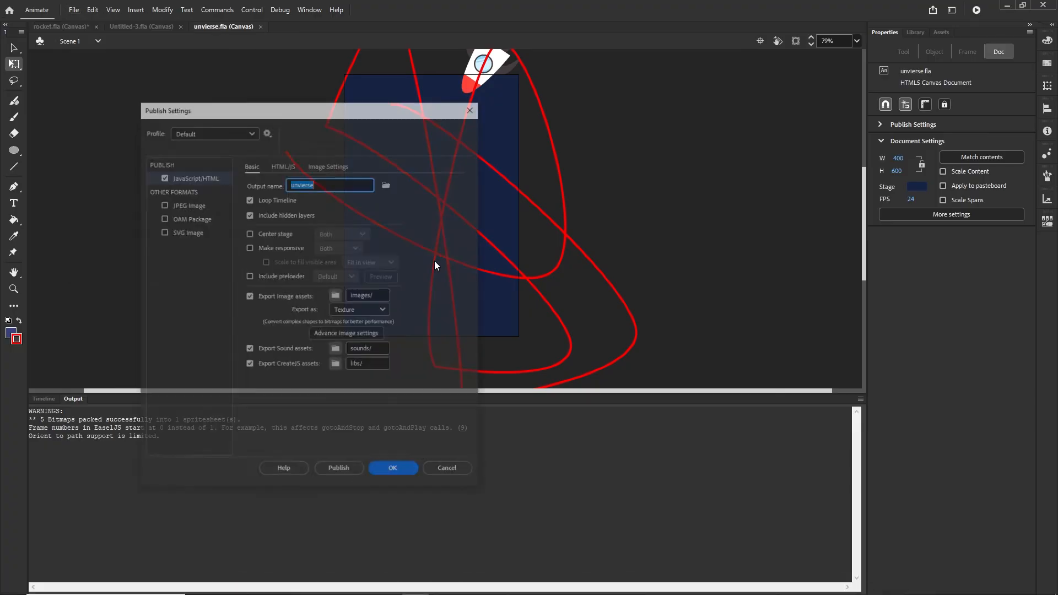
left_click(388, 185)
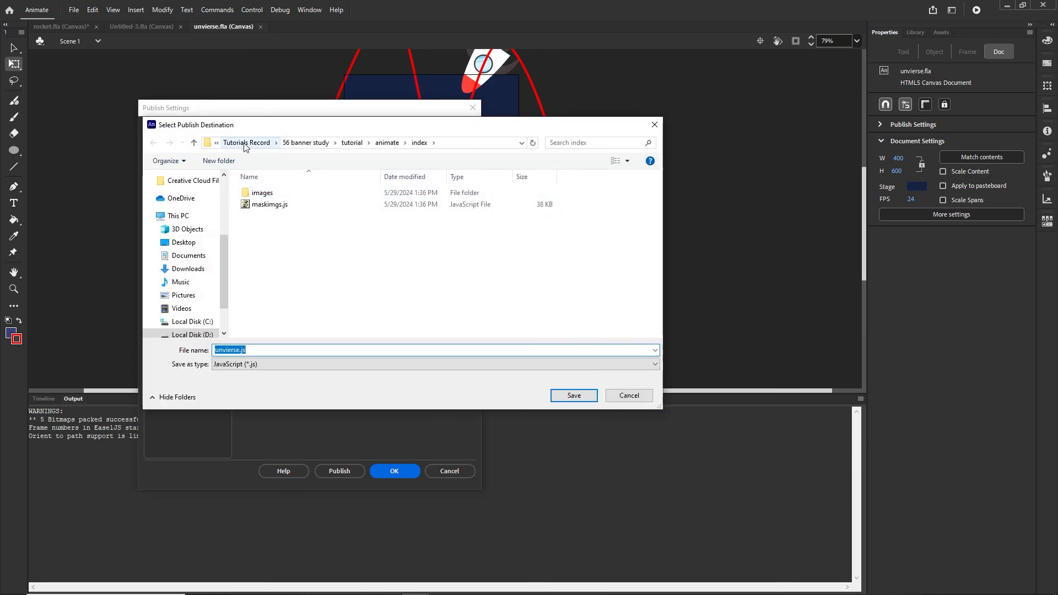
left_click(246, 143)
scroll(301, 296, "down", 10)
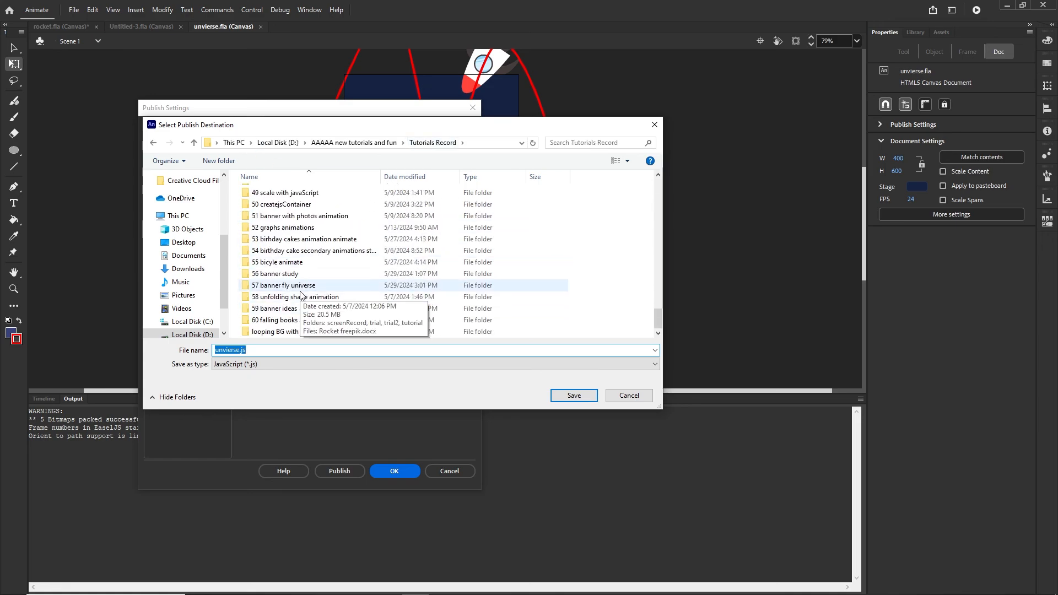
double_click(297, 286)
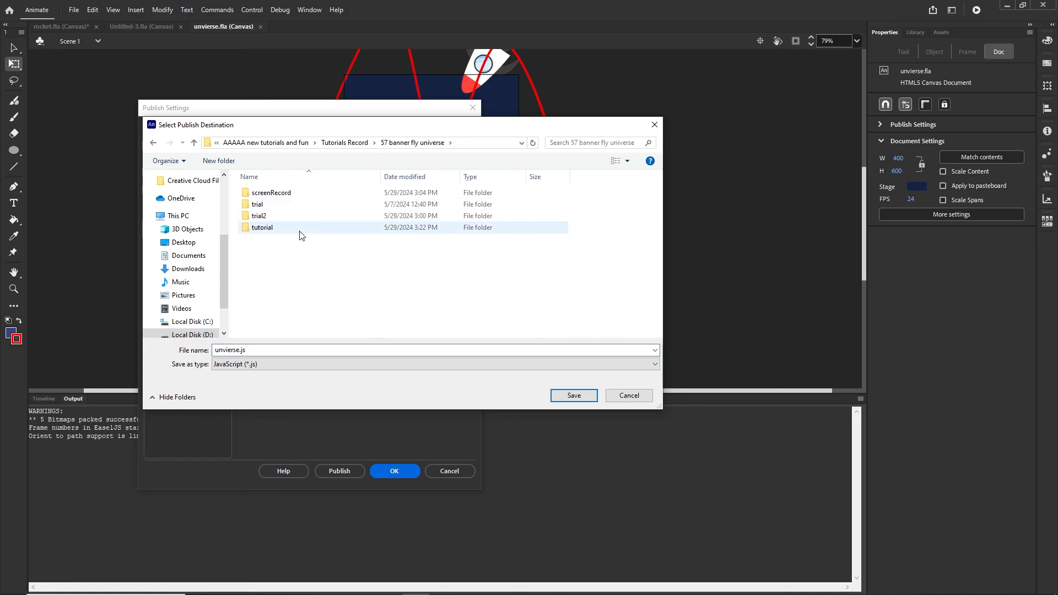
left_click(271, 228)
double_click(270, 228)
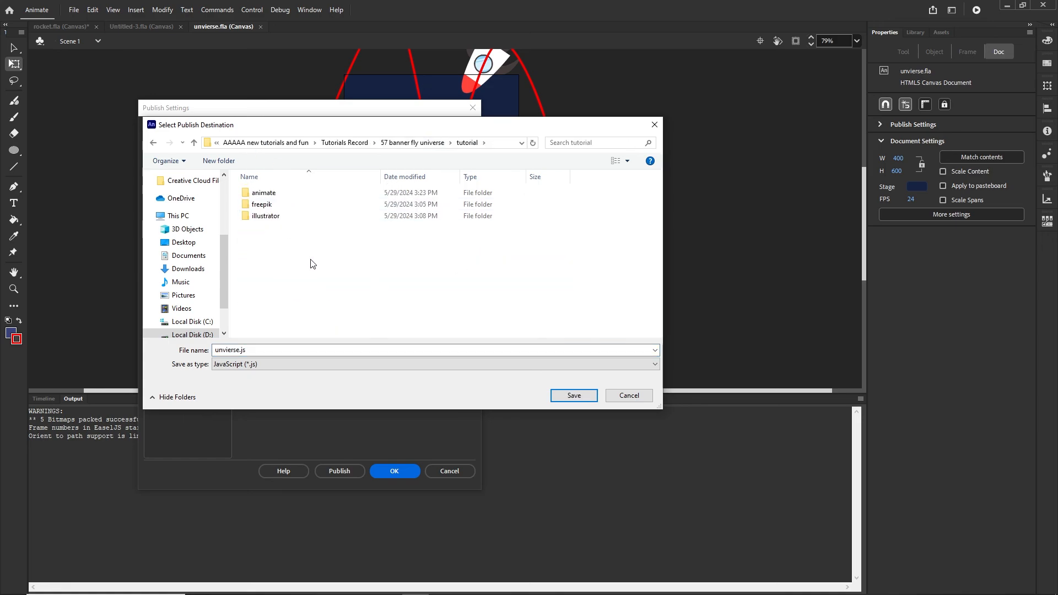
double_click(264, 194)
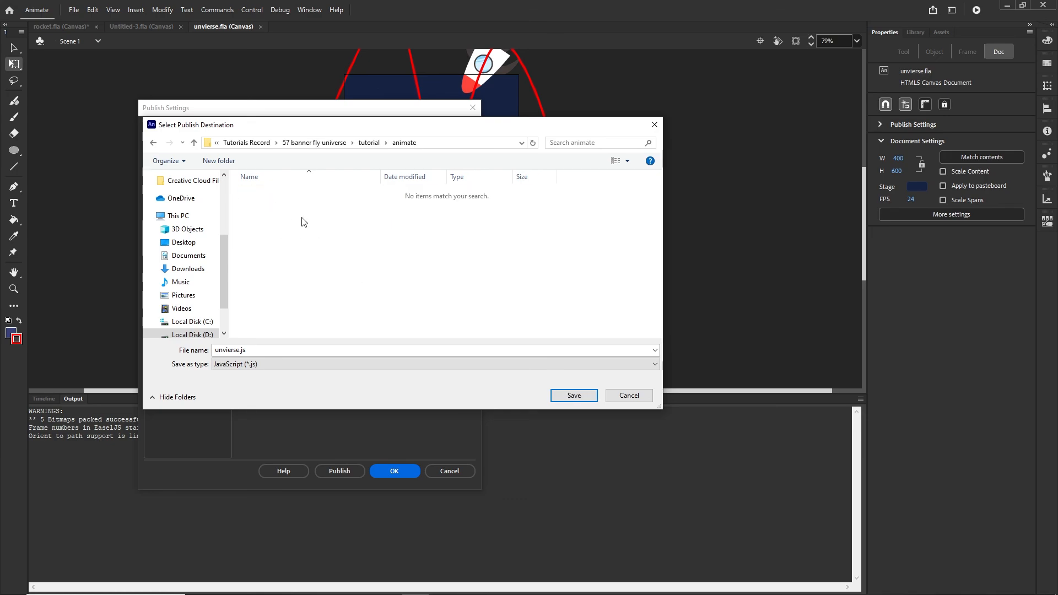
- Create an 'index' folder inside animate and set it as the publish destination
right_click(286, 226)
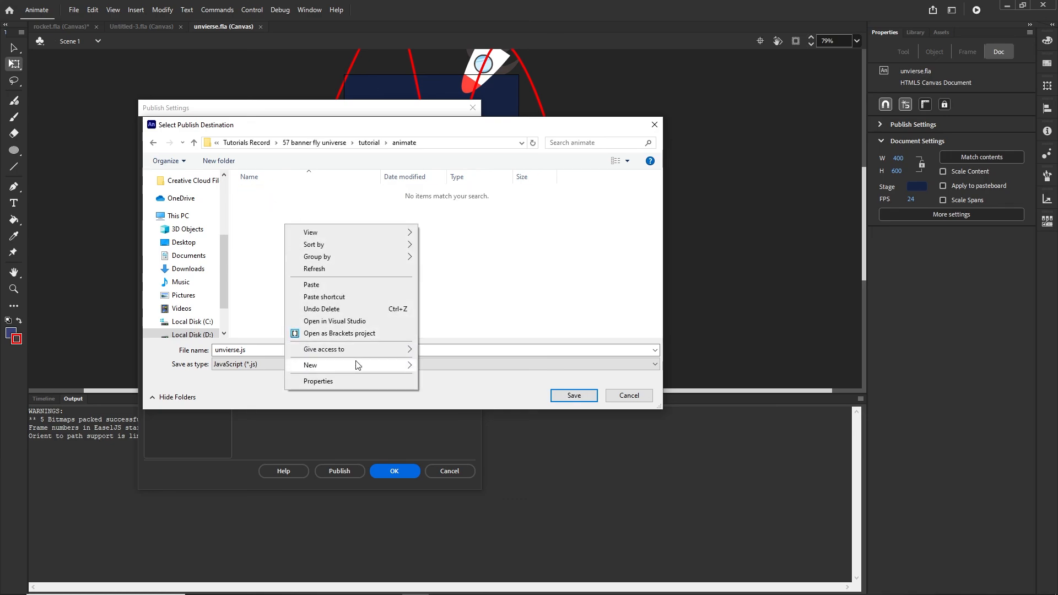
mouse_move(360, 364)
left_click(450, 367)
type("j")
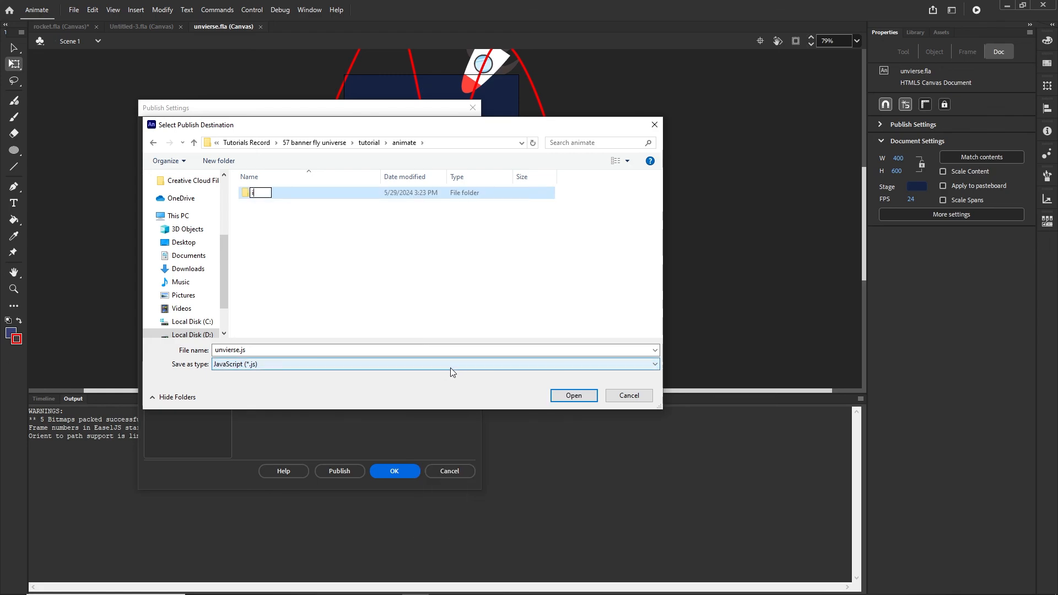
type("ndex")
left_click(310, 277)
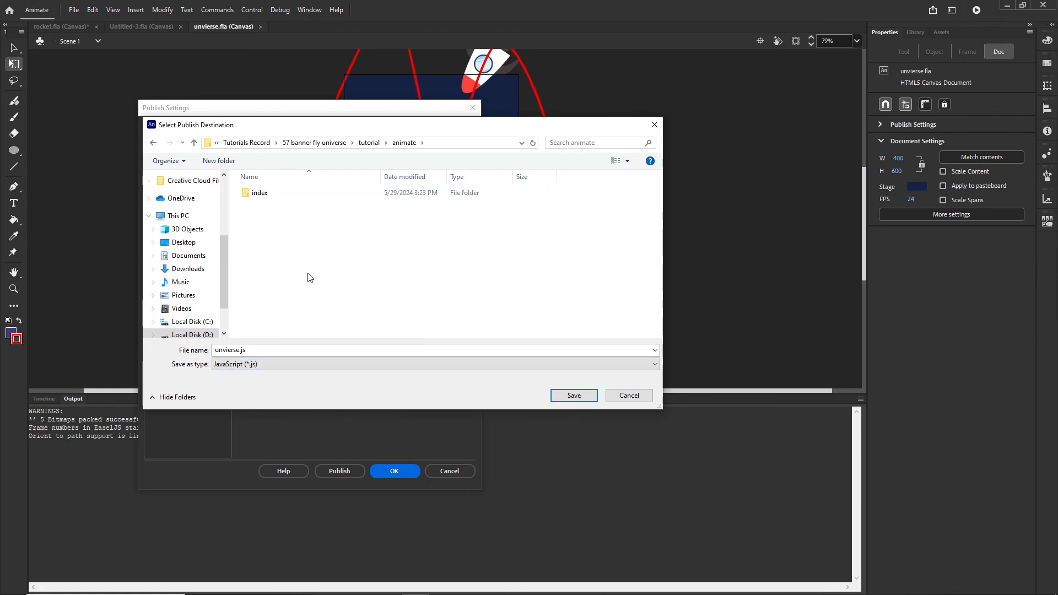
double_click(263, 194)
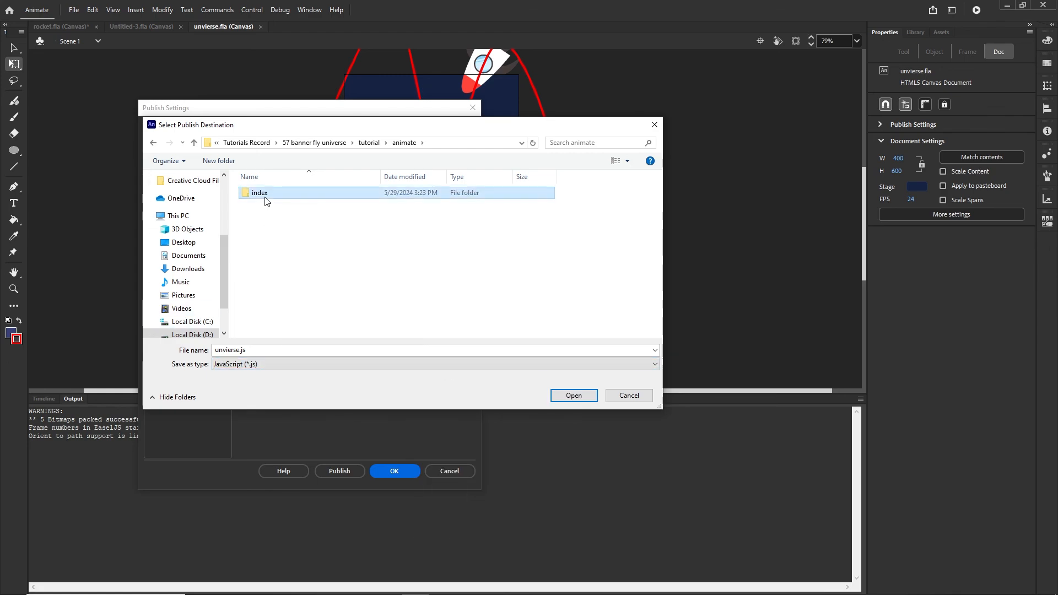
left_click(576, 398)
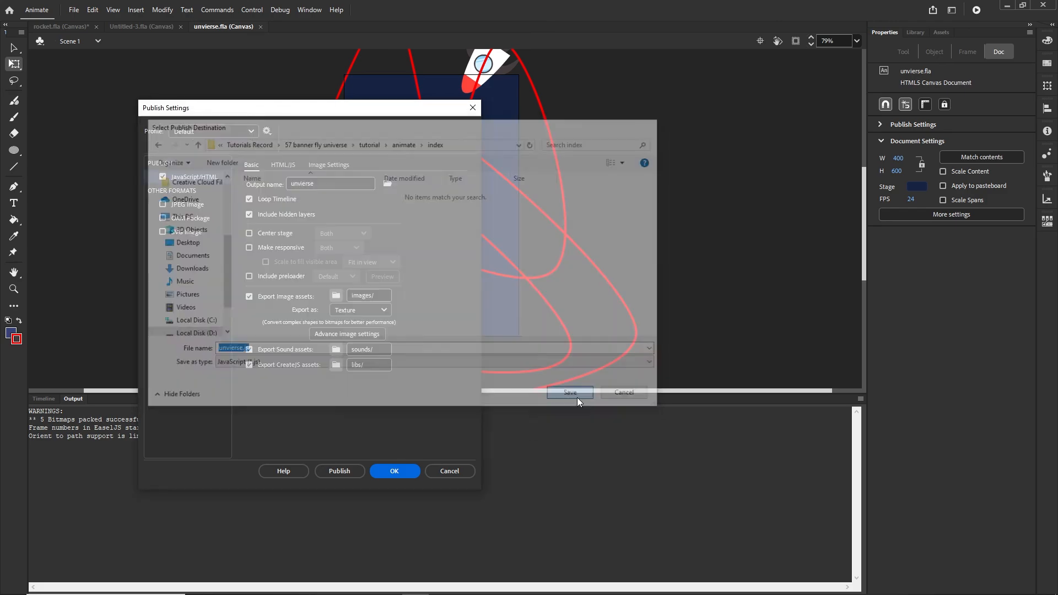
left_click(400, 472)
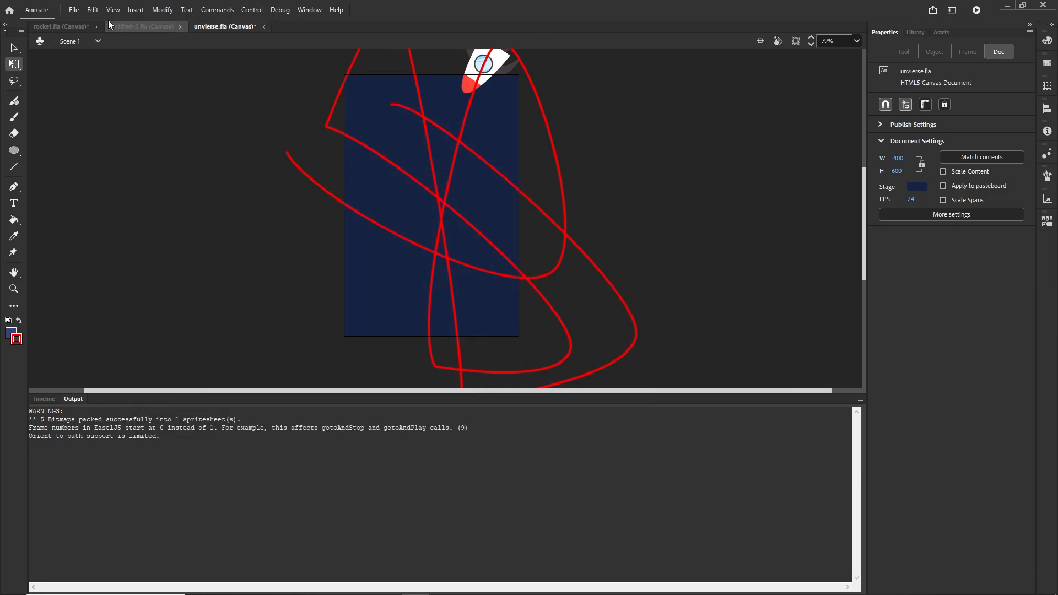
- Publish the banner and check the index folder's output, including the exported images folder
left_click(75, 11)
left_click(139, 227)
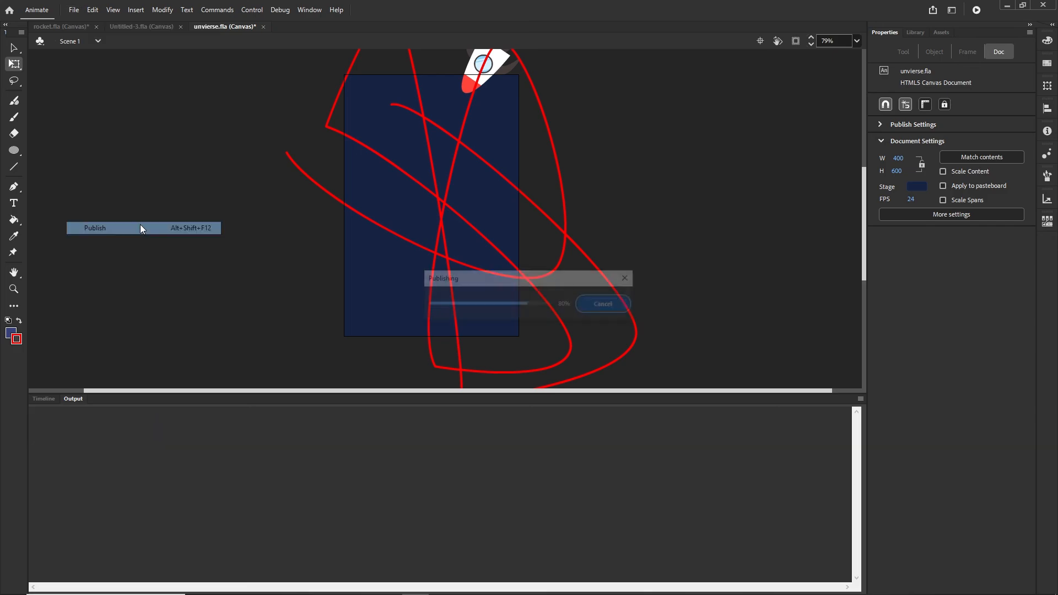
left_click(262, 582)
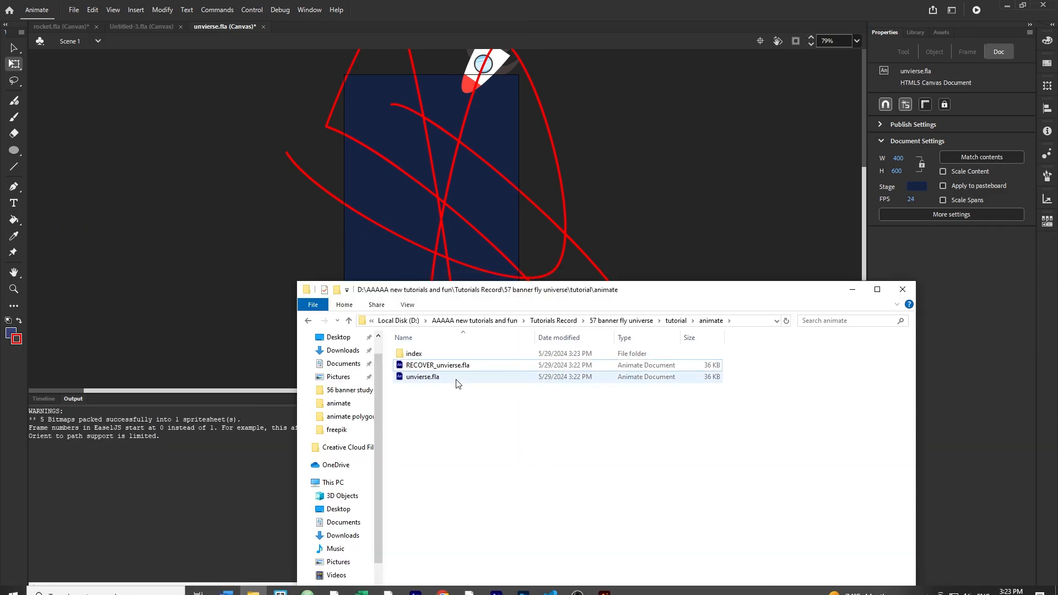
double_click(421, 354)
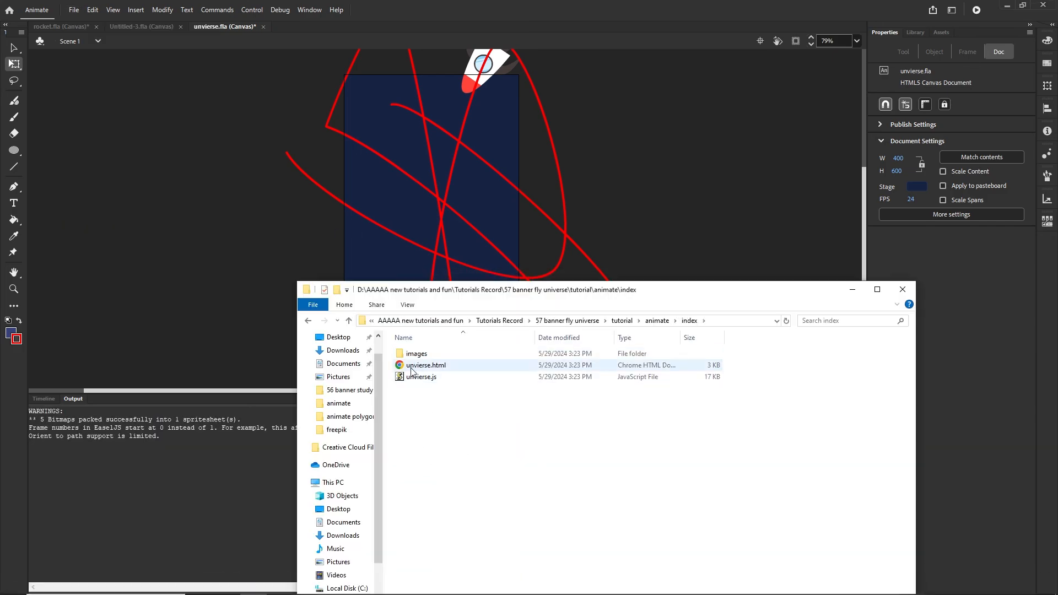
double_click(424, 356)
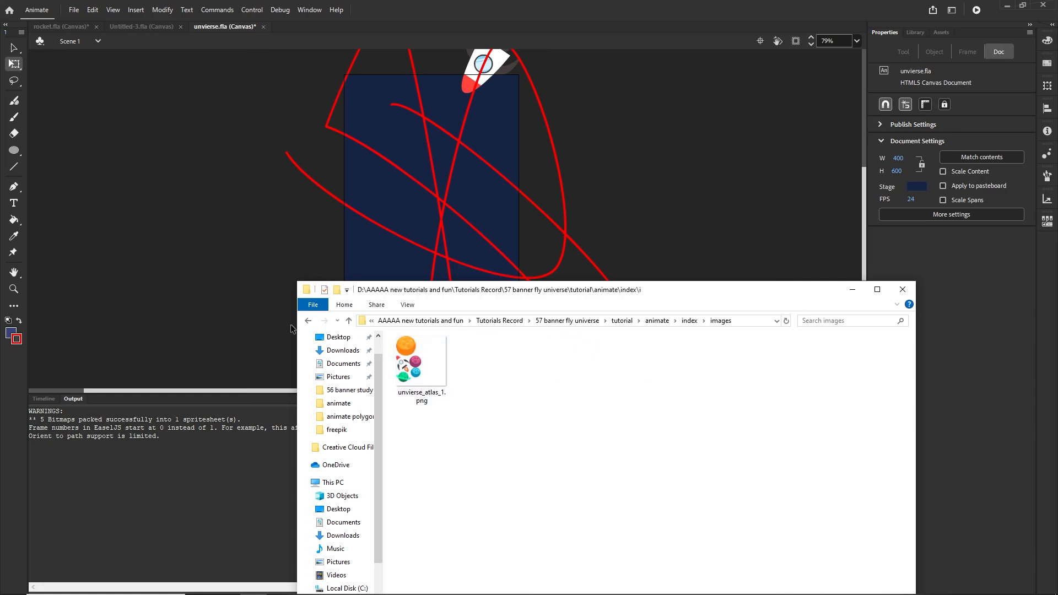
left_click(308, 322)
- Open unvierse.html in Chrome to watch the rocket banner play, then return to Animate
left_click(439, 367)
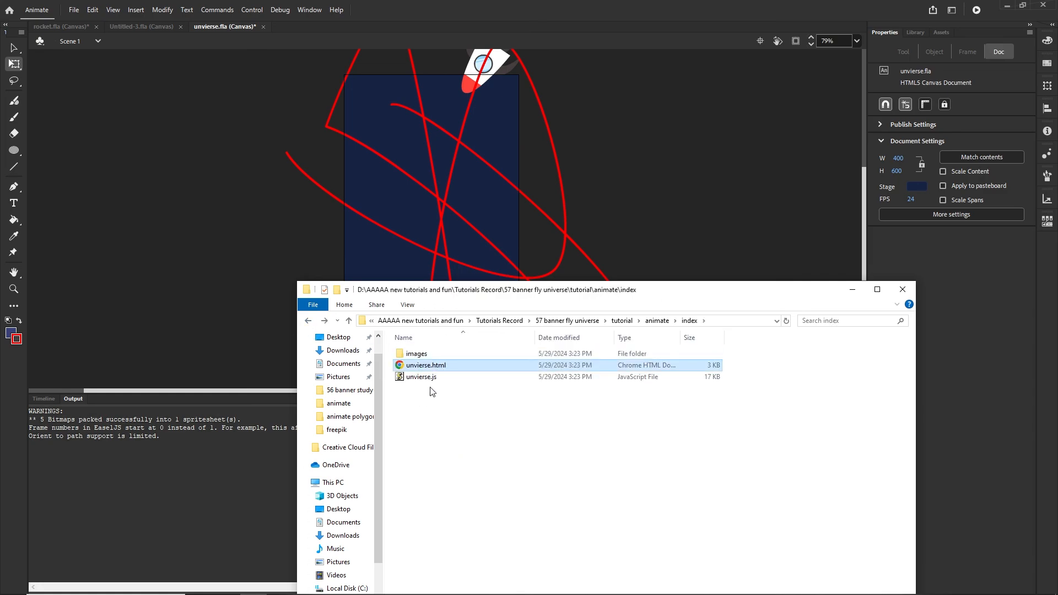
key("Down")
left_click(414, 387)
double_click(406, 365)
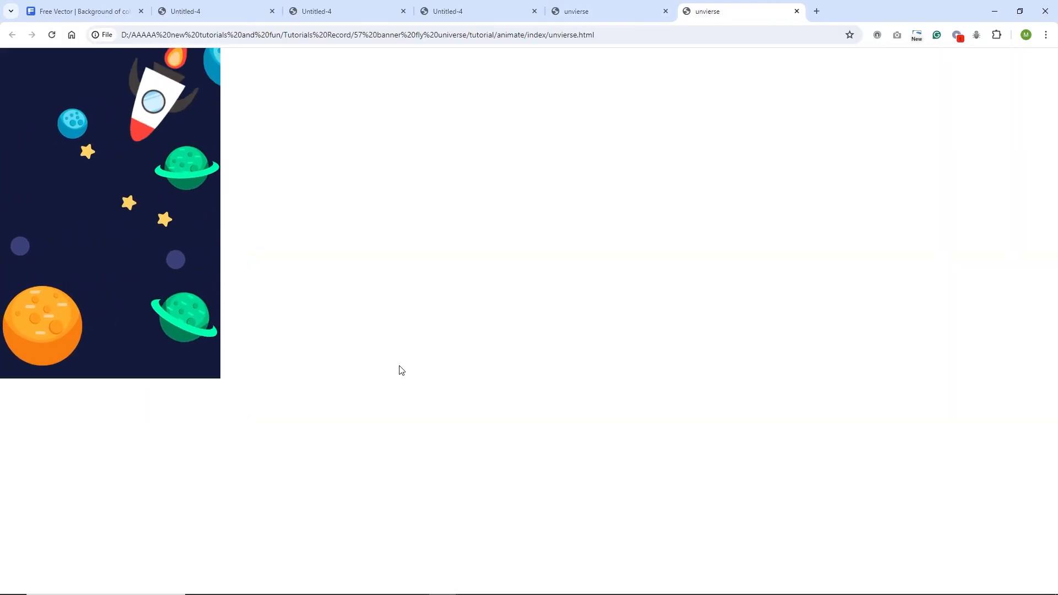
mouse_move(454, 583)
left_click(415, 584)
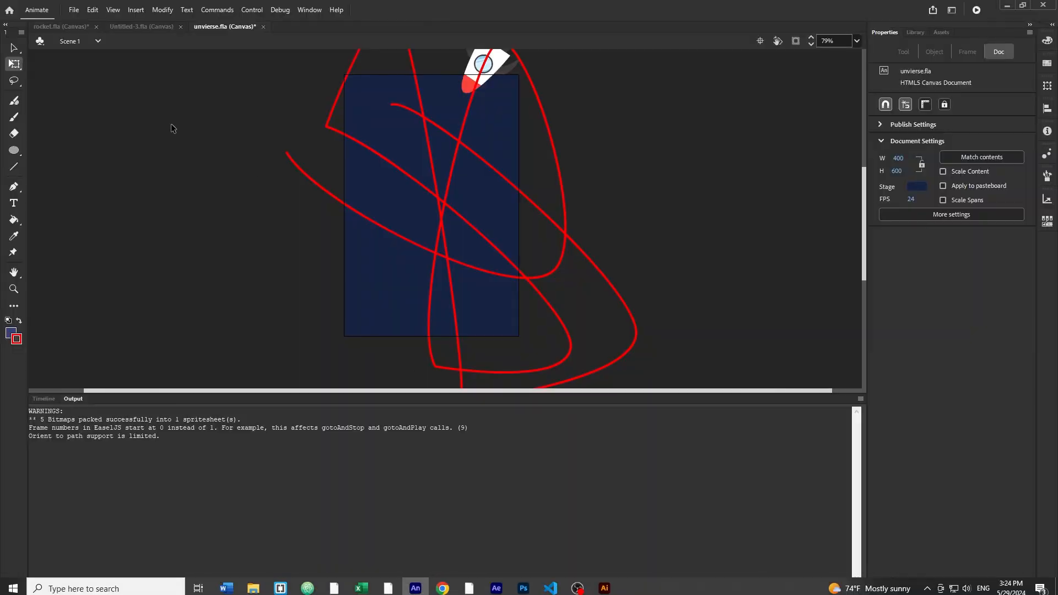
- Review the Publish Settings tabs, keeping Texture as the image export format, and cancel without changes
left_click(74, 11)
left_click(138, 214)
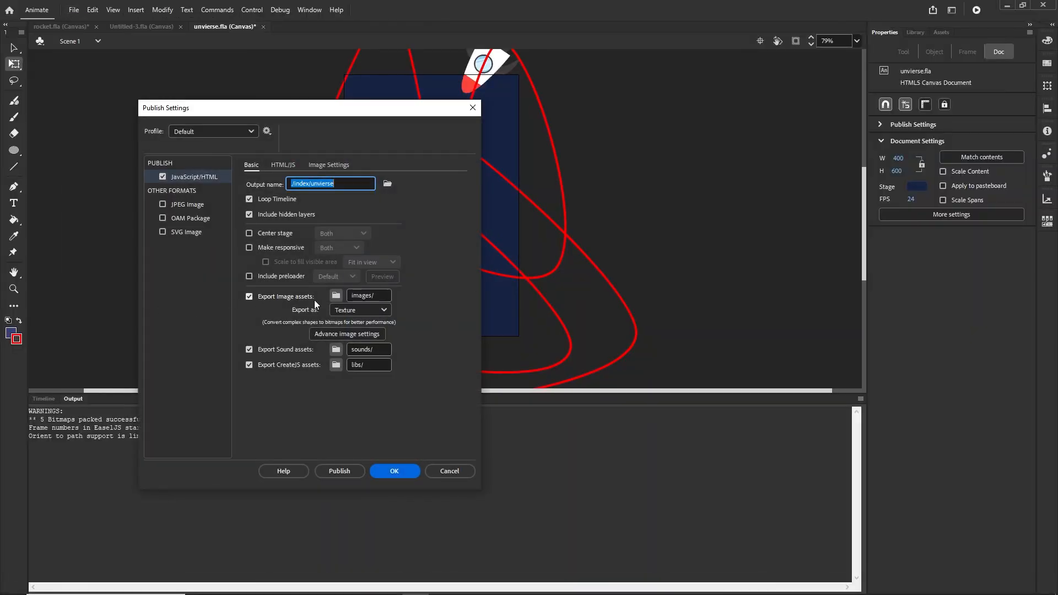
left_click(385, 310)
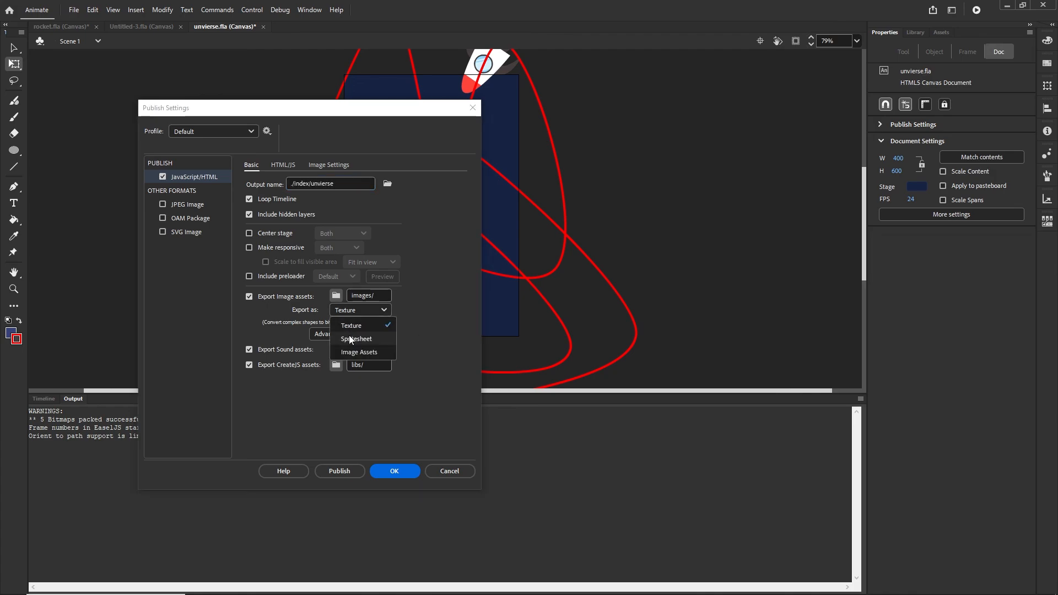
left_click(444, 269)
left_click(328, 165)
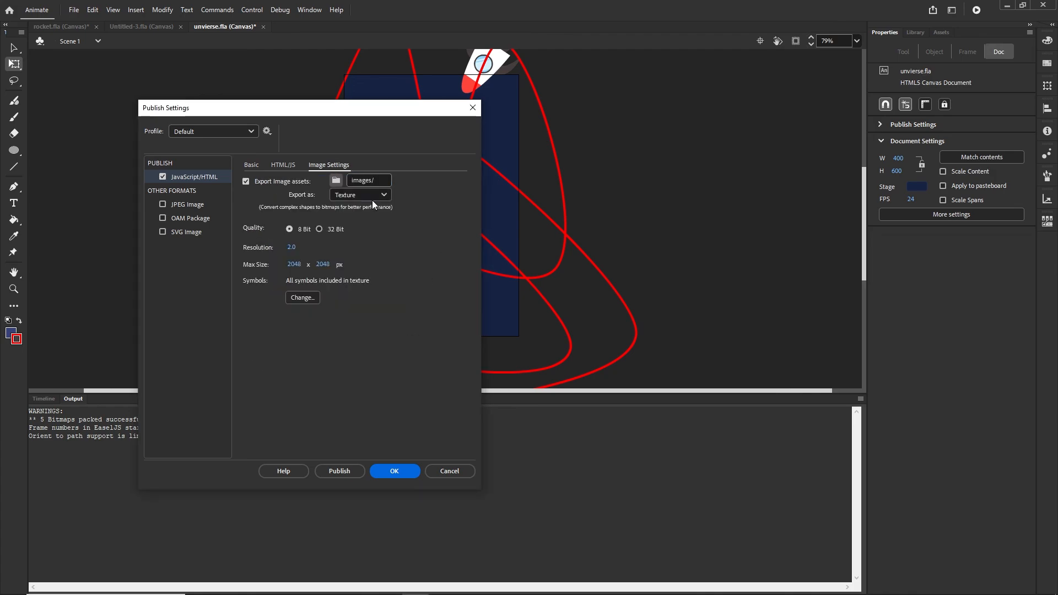
left_click(291, 165)
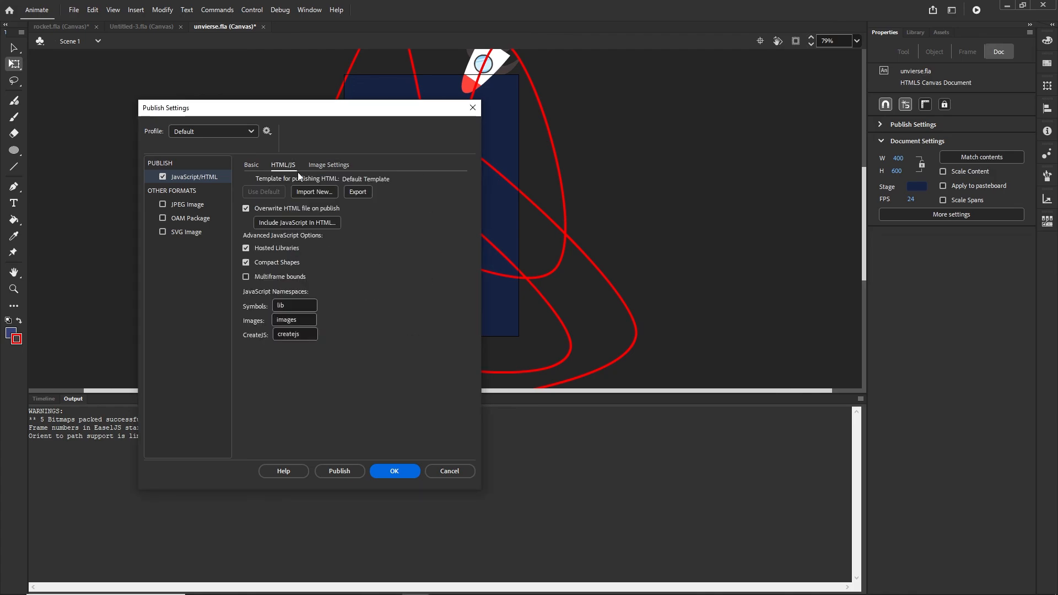
left_click(251, 166)
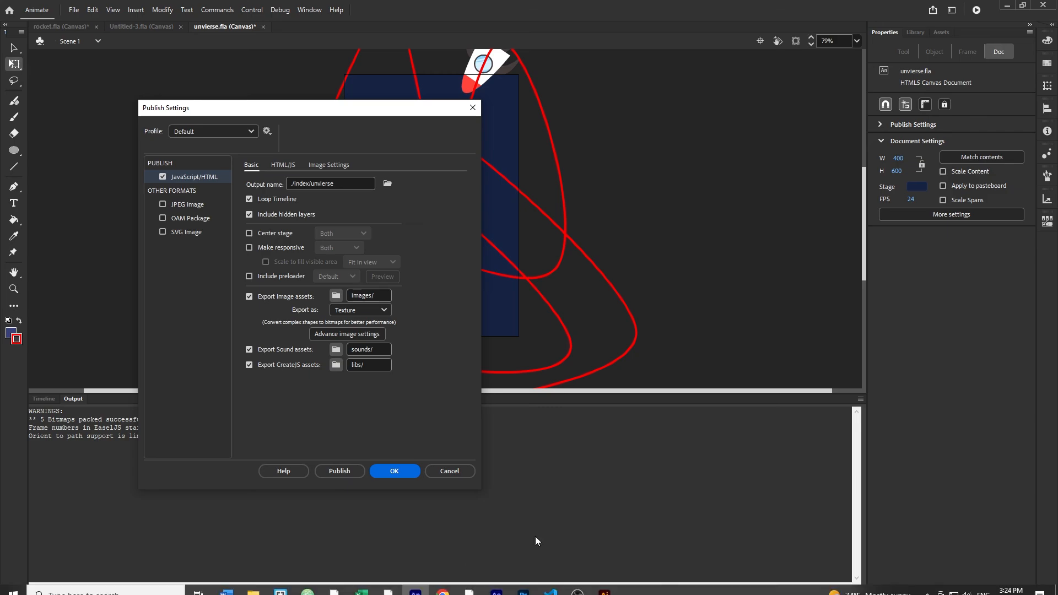
left_click(462, 471)
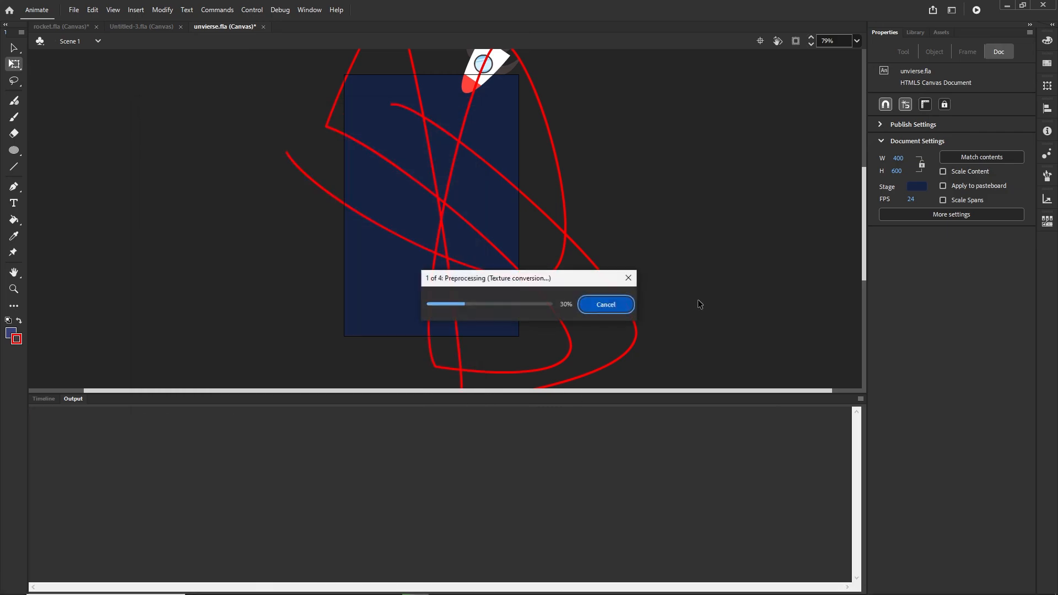